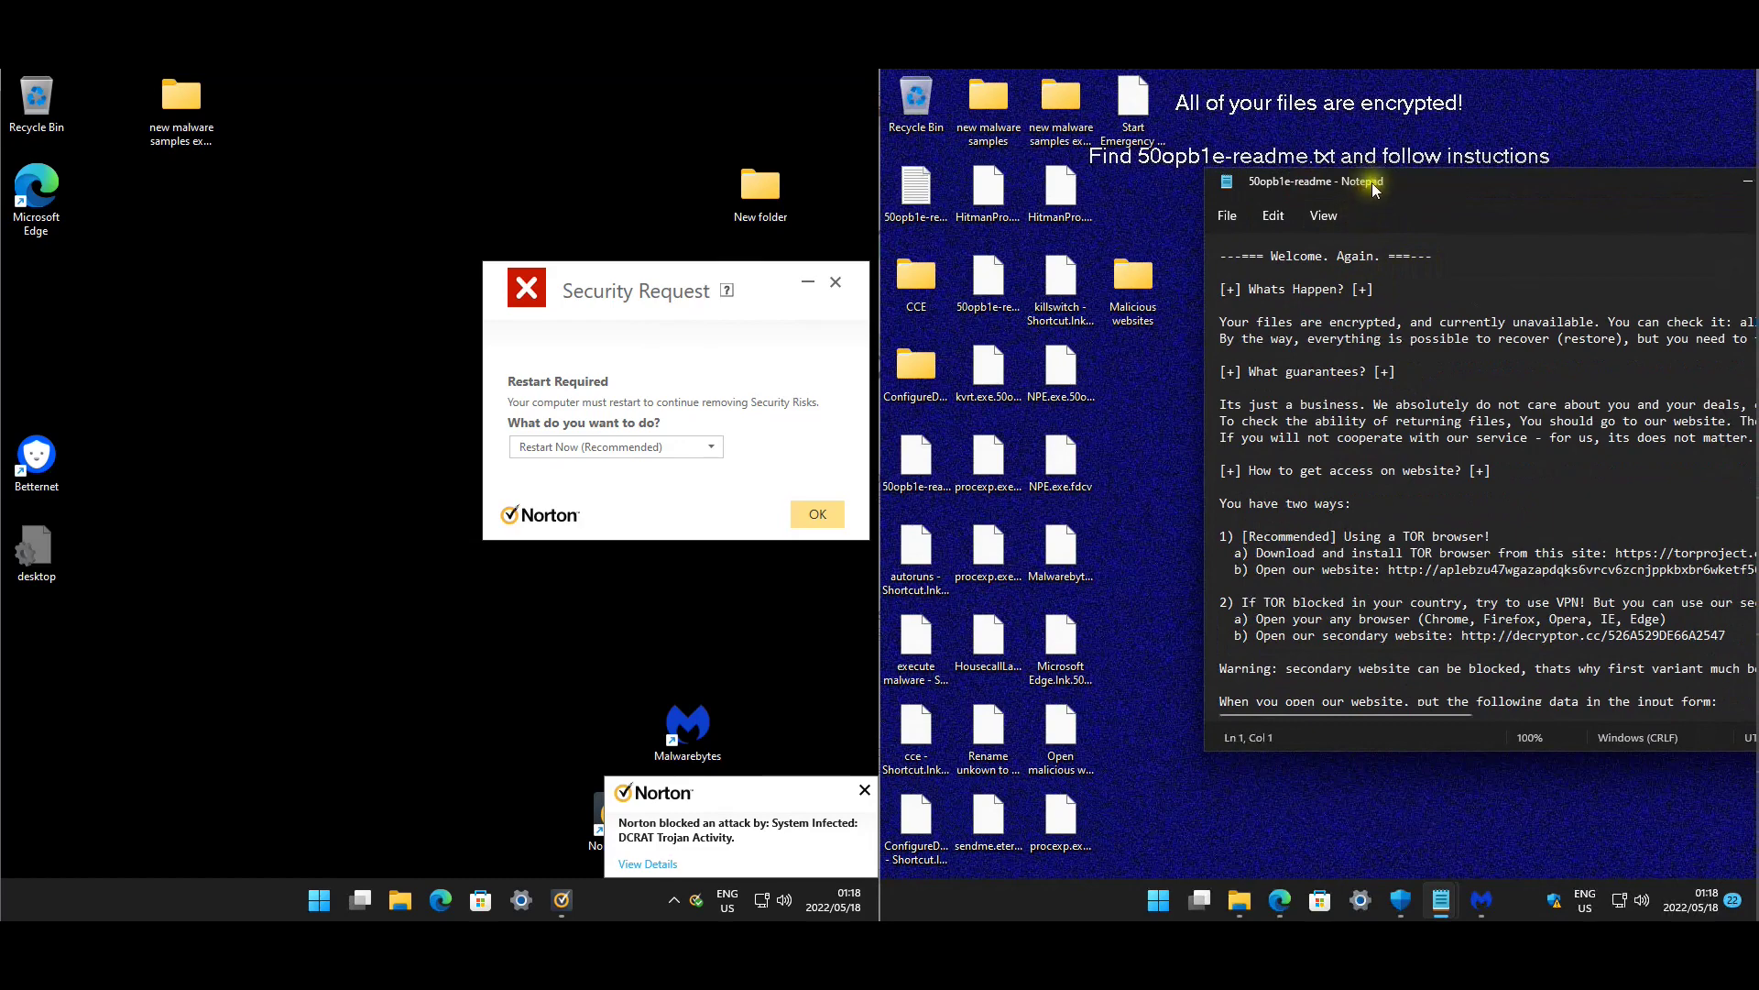
# - Browse from the lib folder up to the user profile folder and inspect encrypted files such as 2040lock.file.fdcv and vvjmrvld.txt.50opb1e.fdcv.50opb1e.fdcv
pyautogui.click(1239, 900)
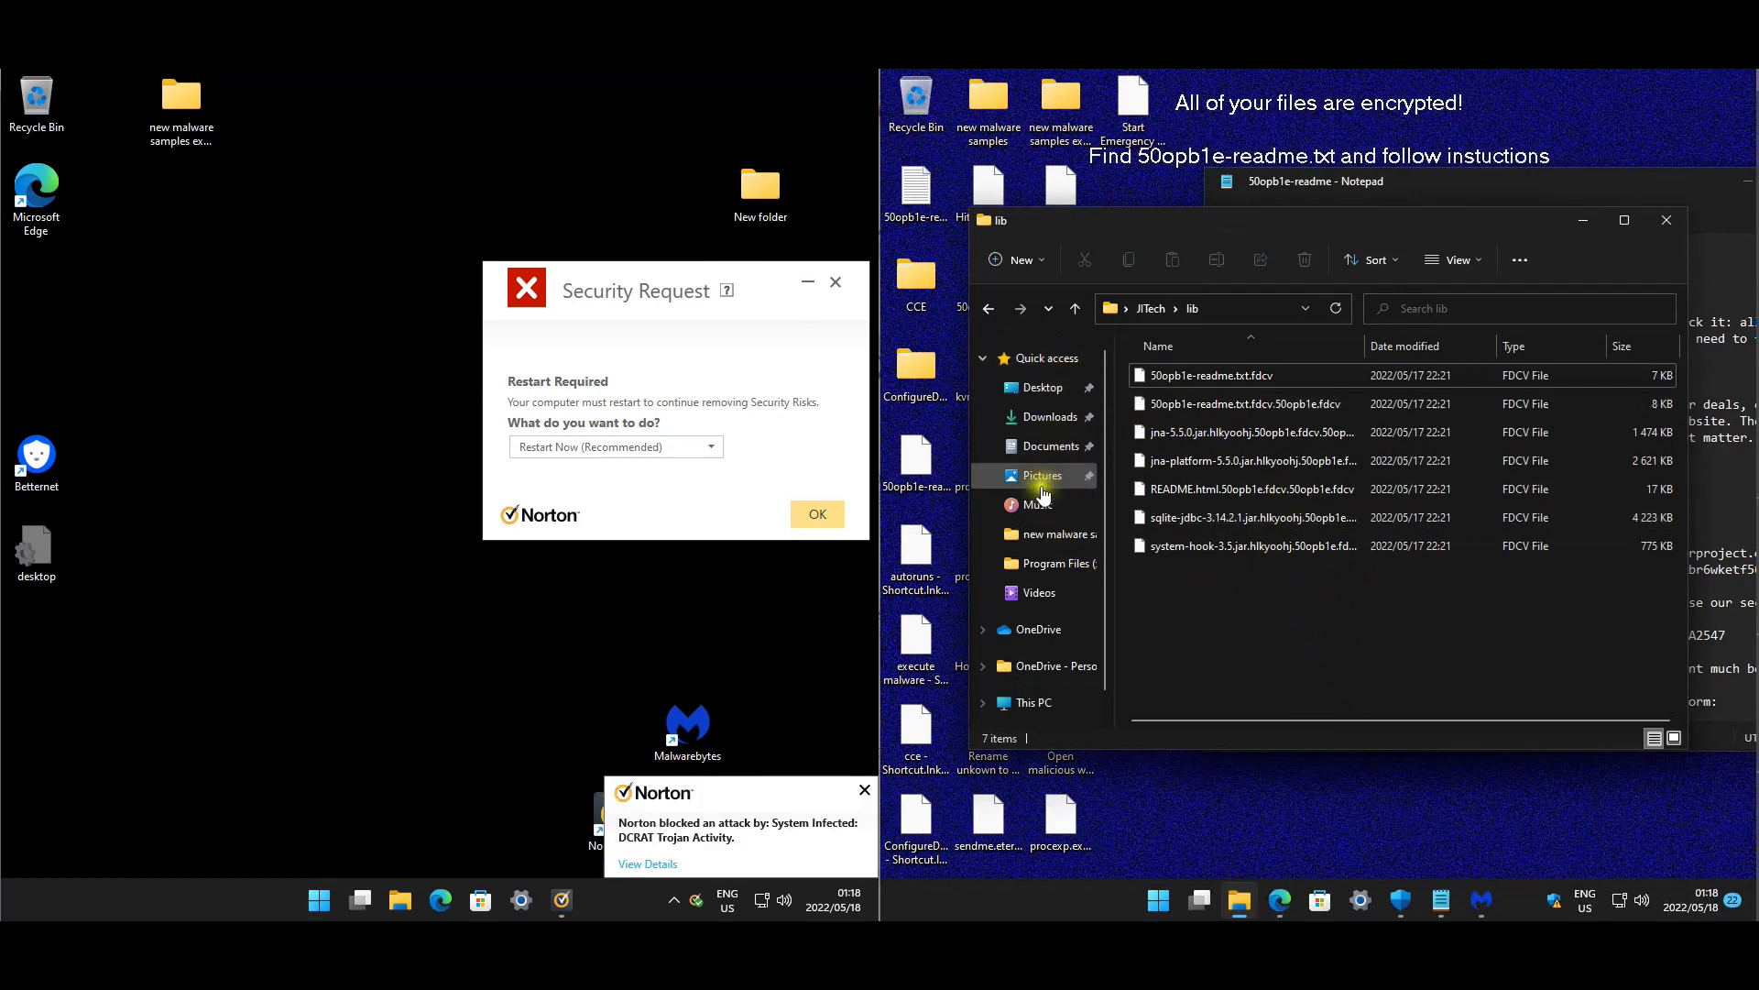
pyautogui.click(1075, 310)
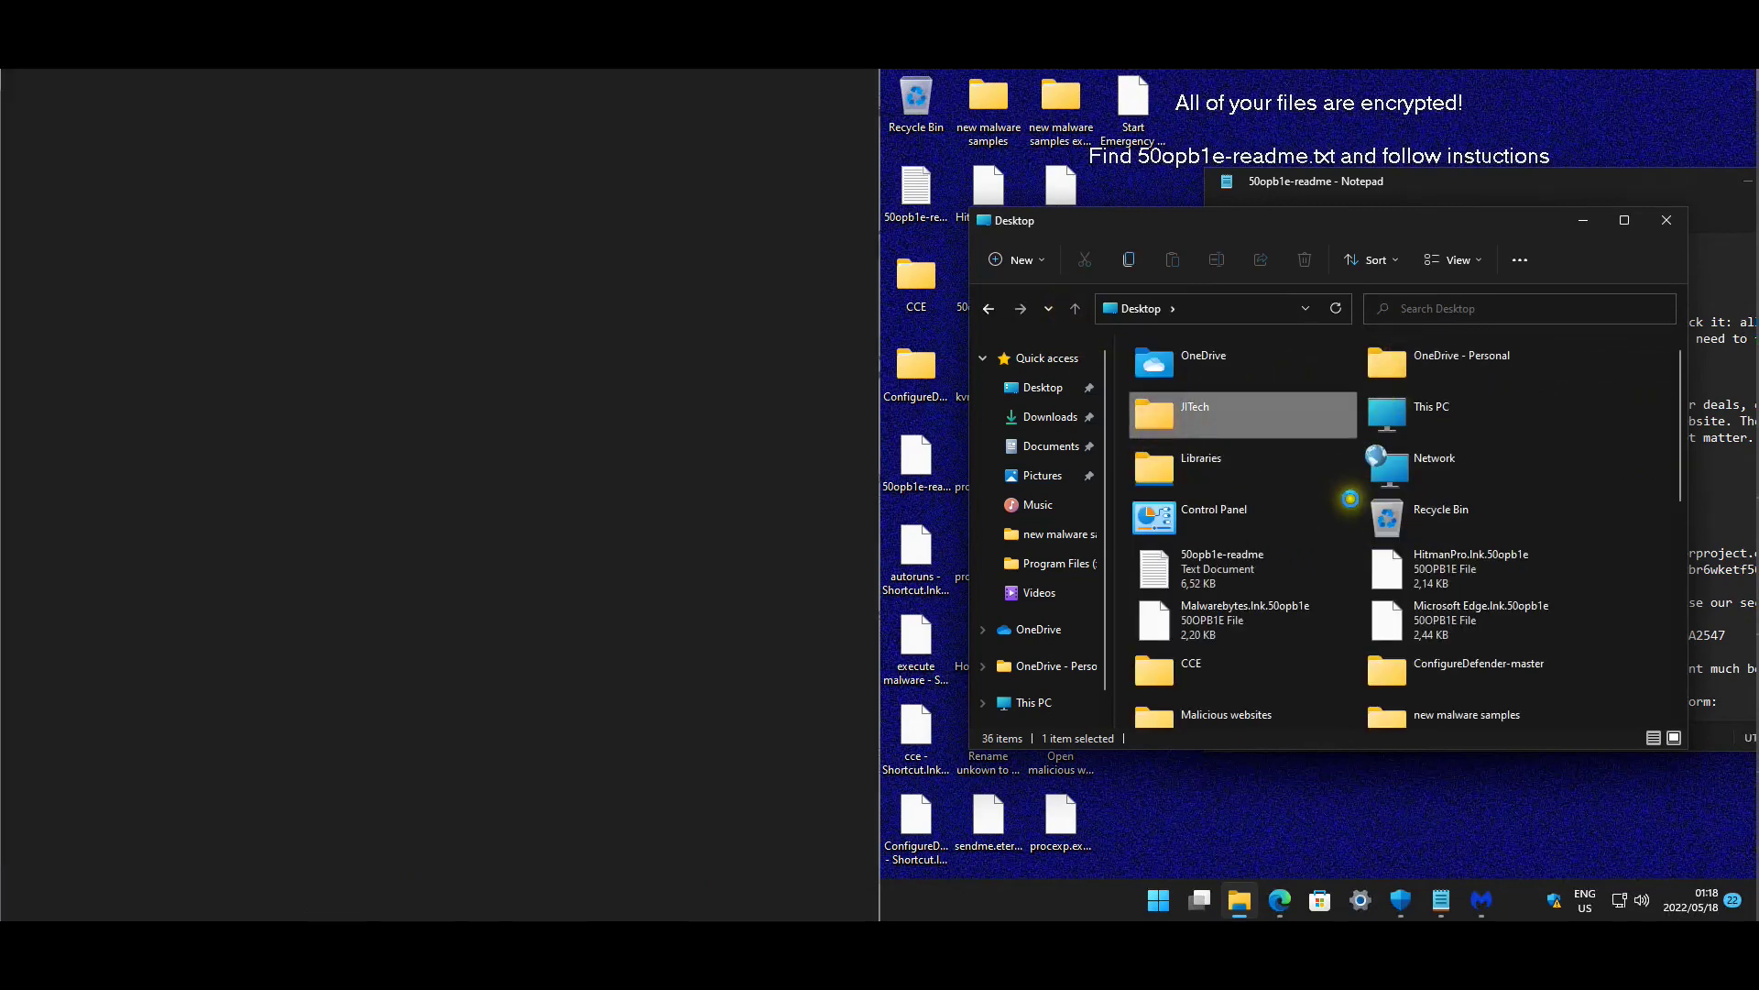
pyautogui.press('Return')
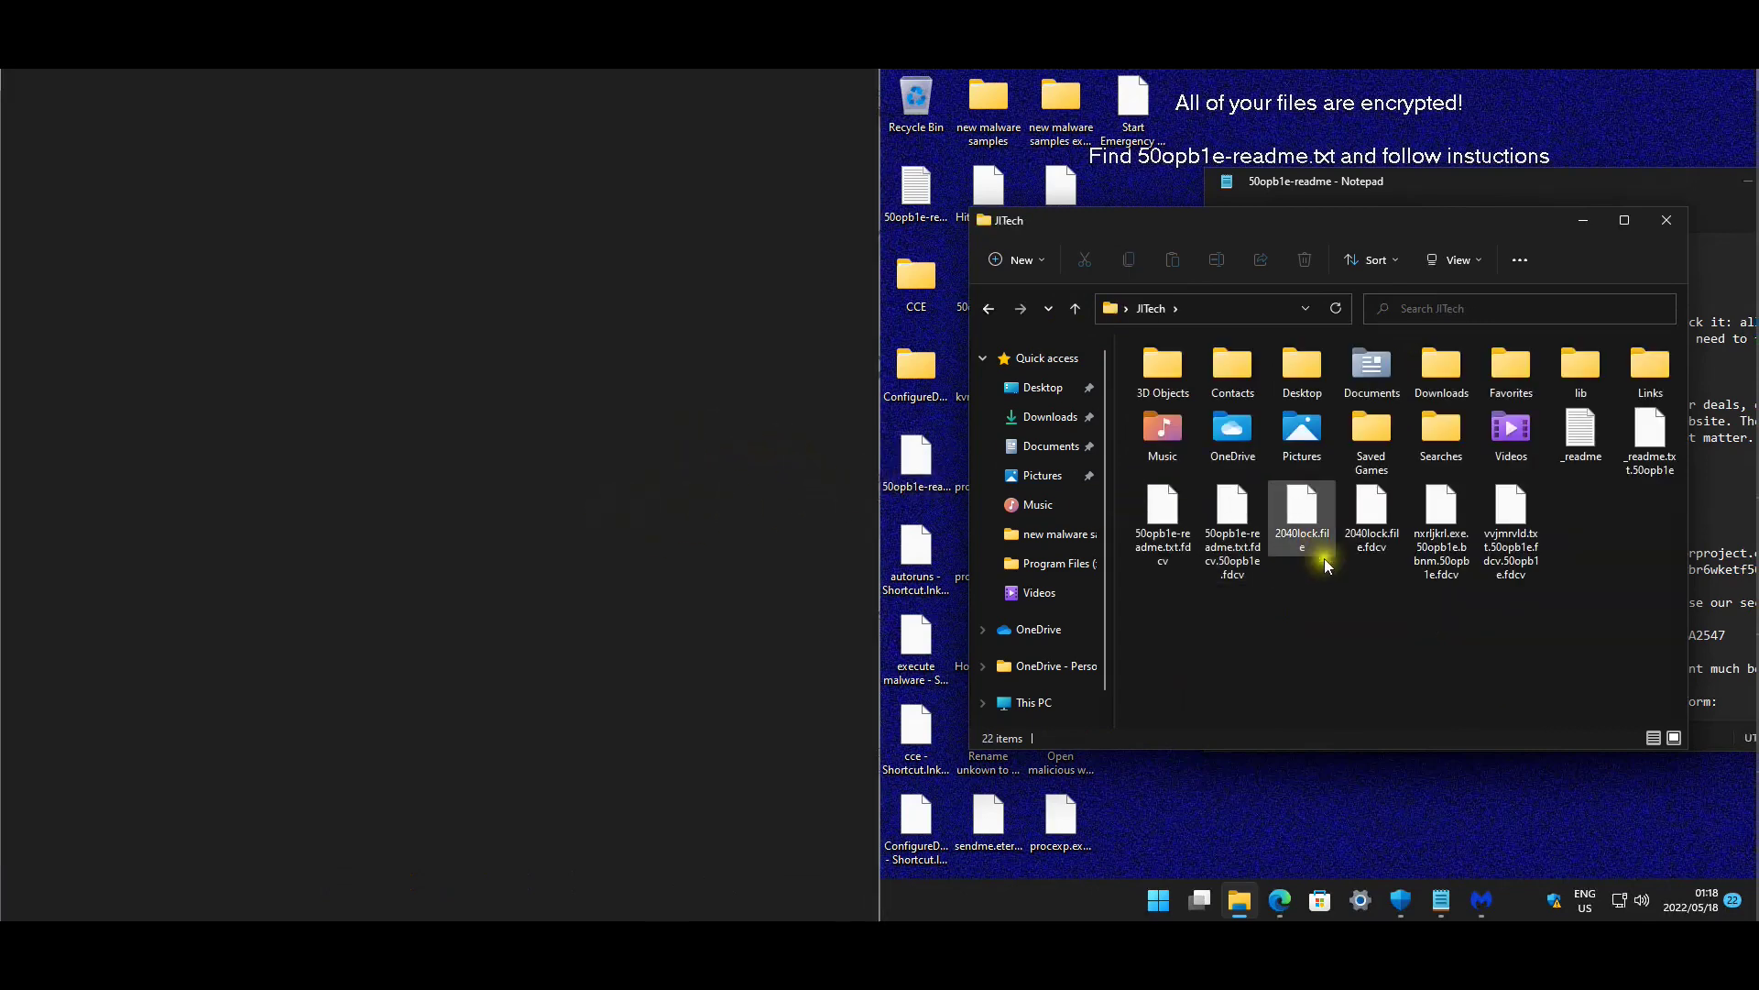
pyautogui.click(1371, 601)
pyautogui.click(1367, 531)
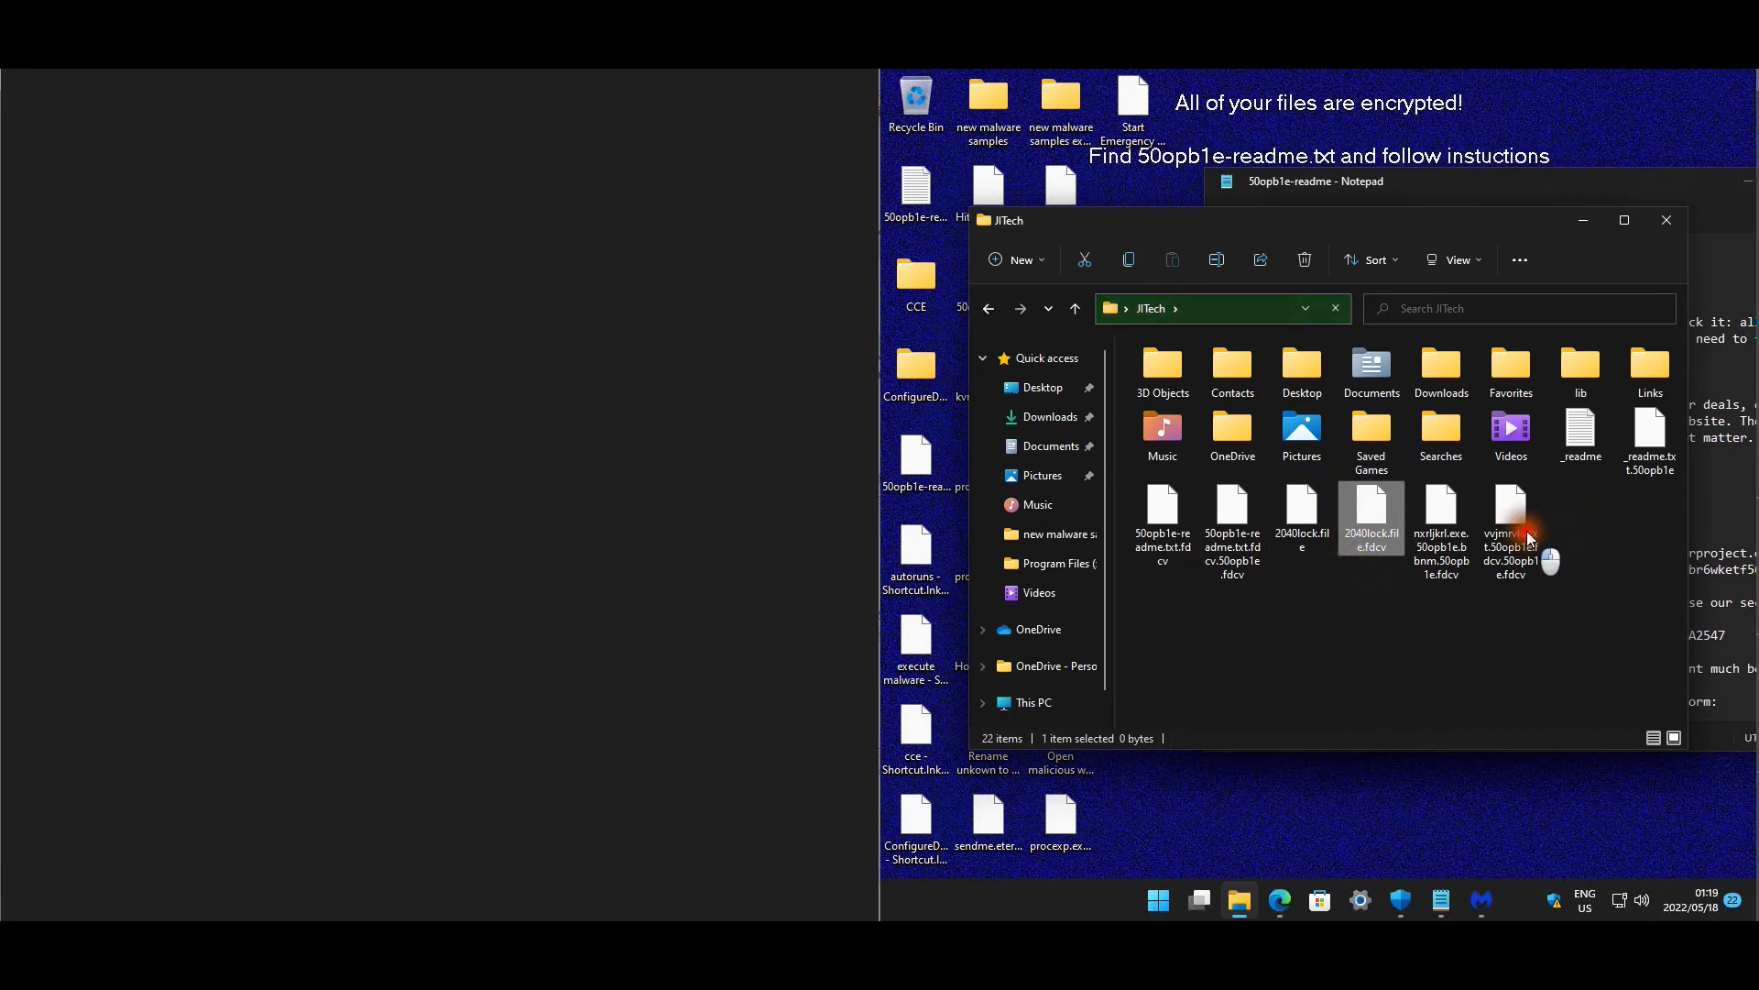
pyautogui.click(1516, 550)
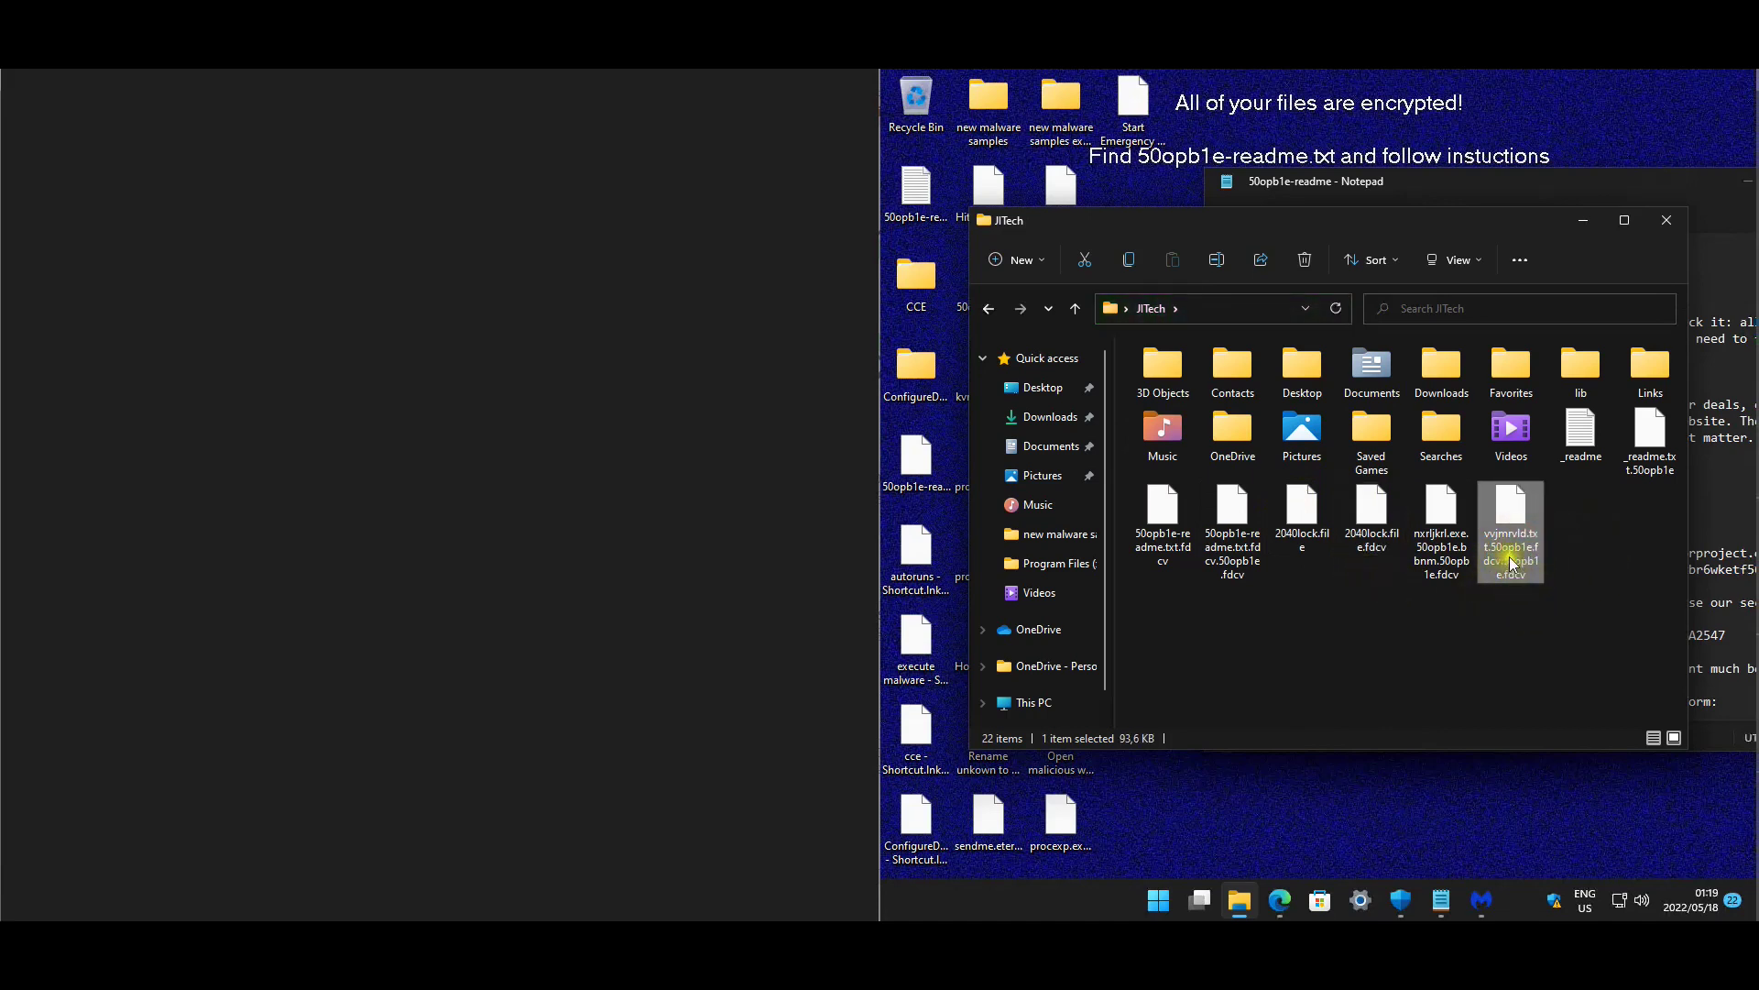
pyautogui.click(1591, 517)
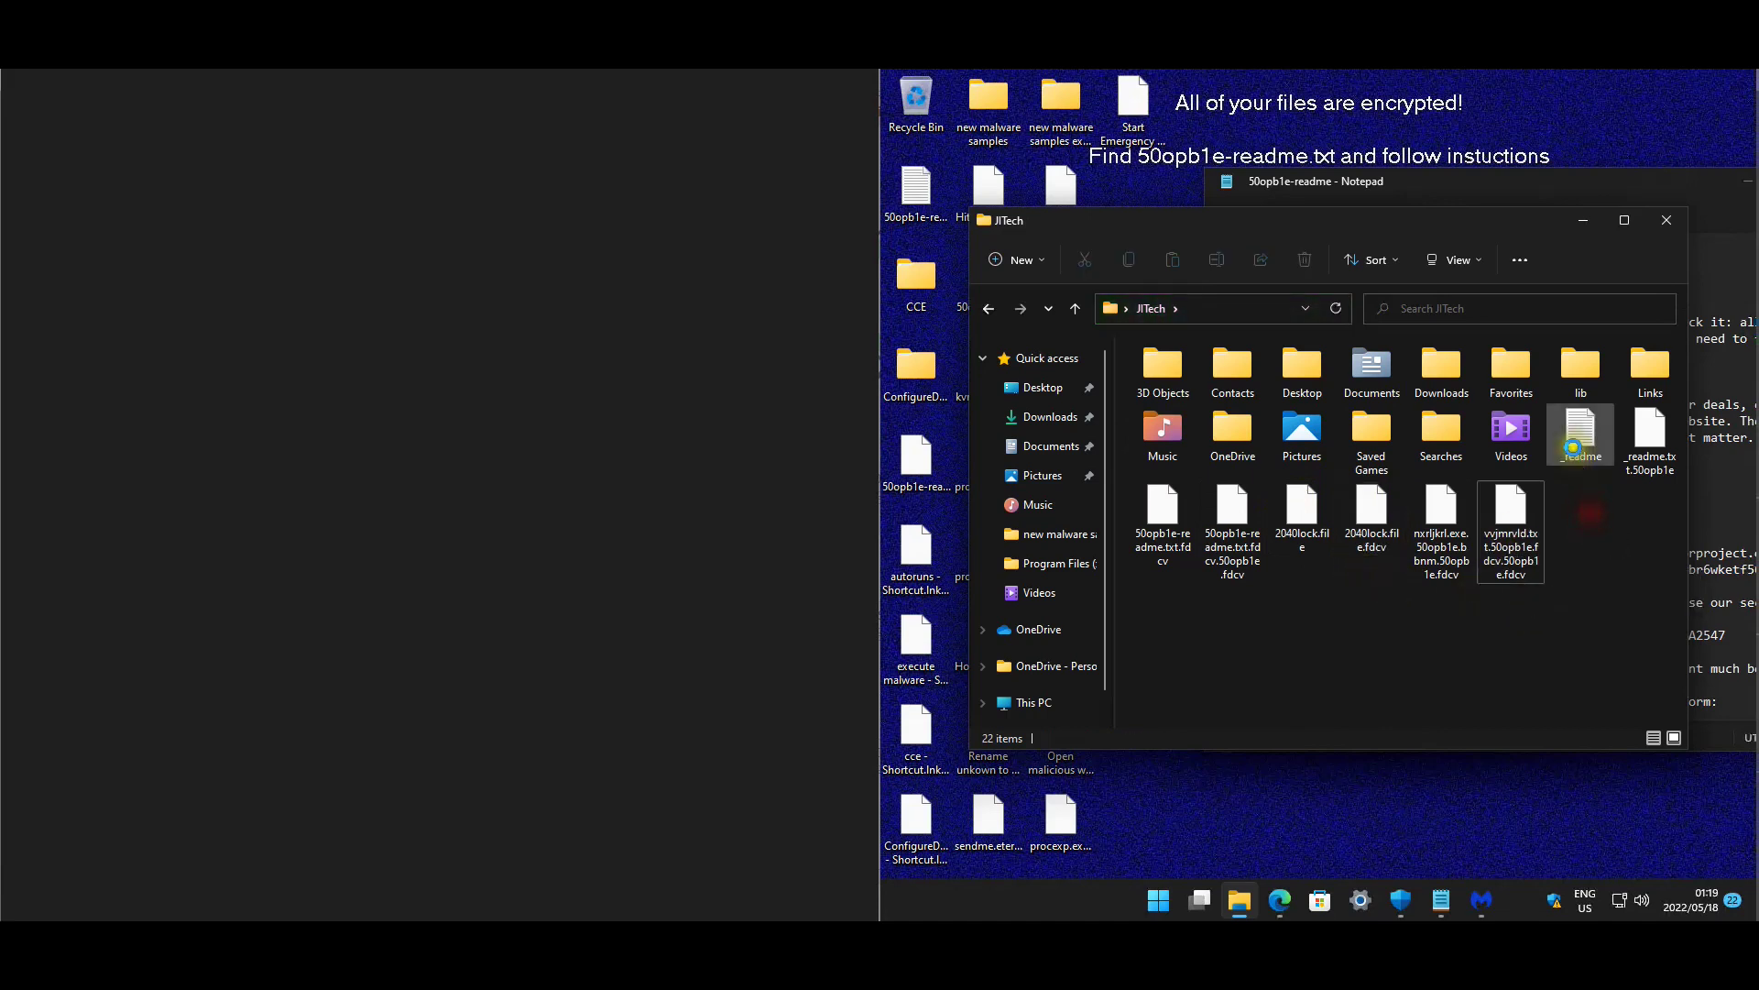
# - Review the REvil / Sodinokibi identification on ID Ransomware, including the matched ransom note filename, and close the browser
pyautogui.click(1281, 903)
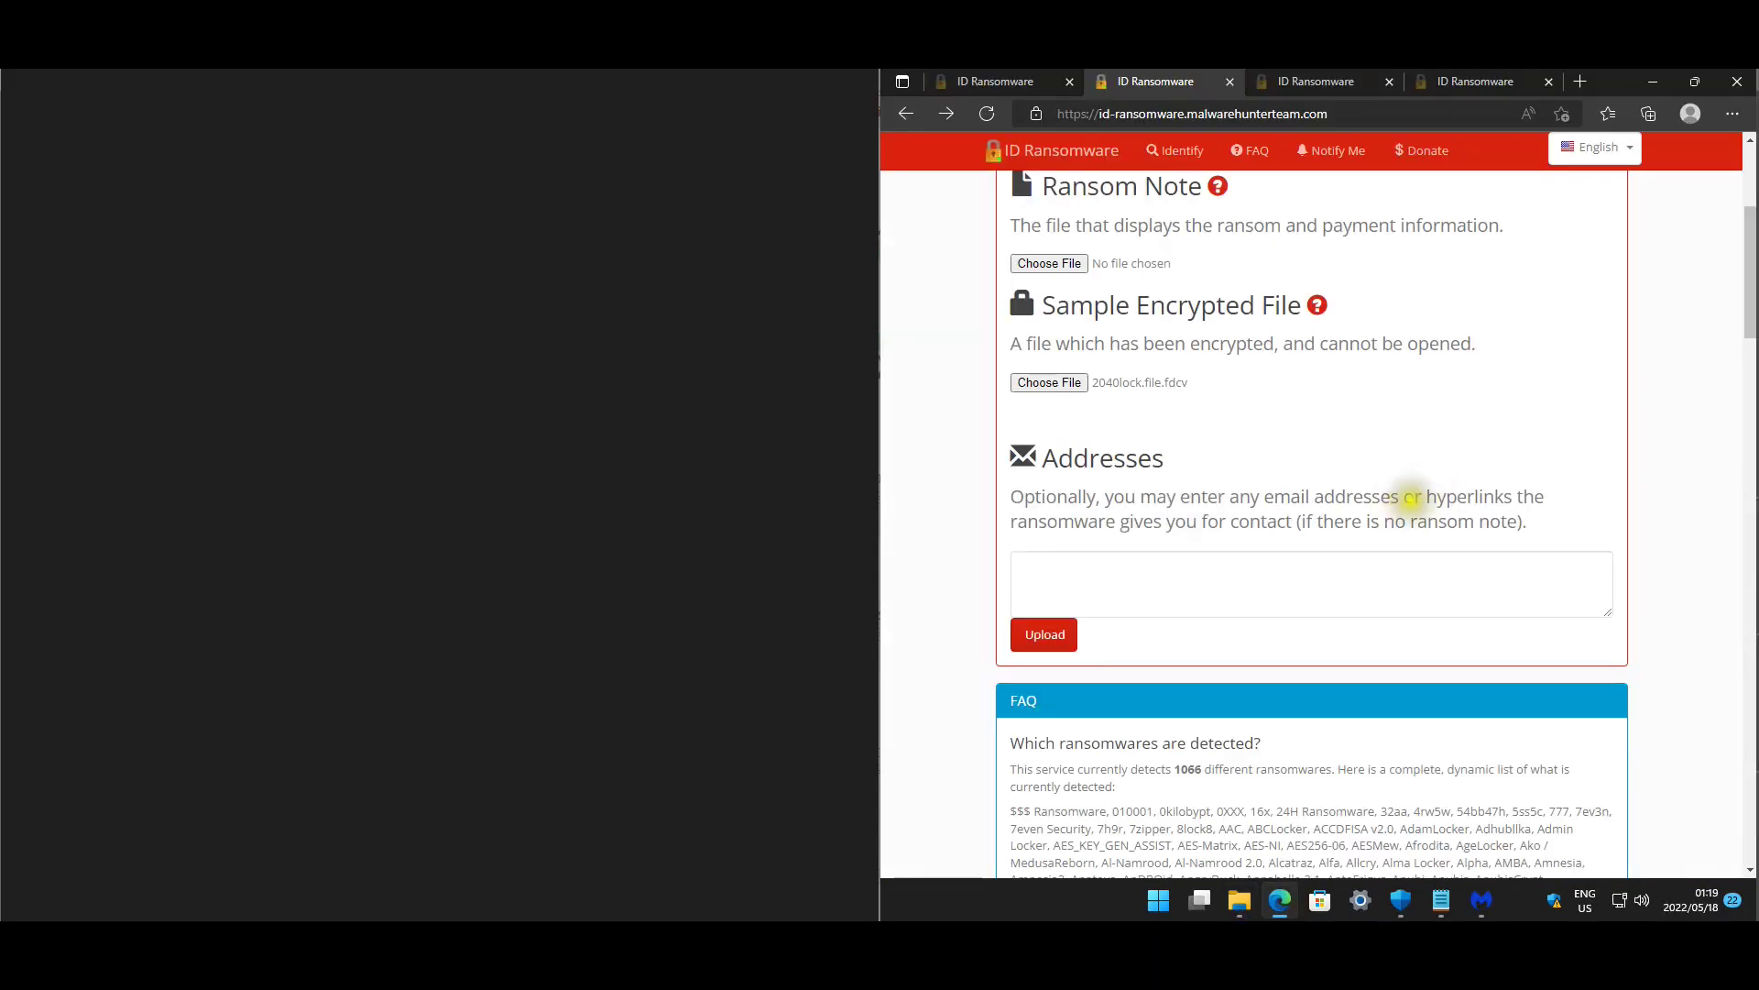
pyautogui.scroll(5, 1213, 403)
pyautogui.click(1015, 81)
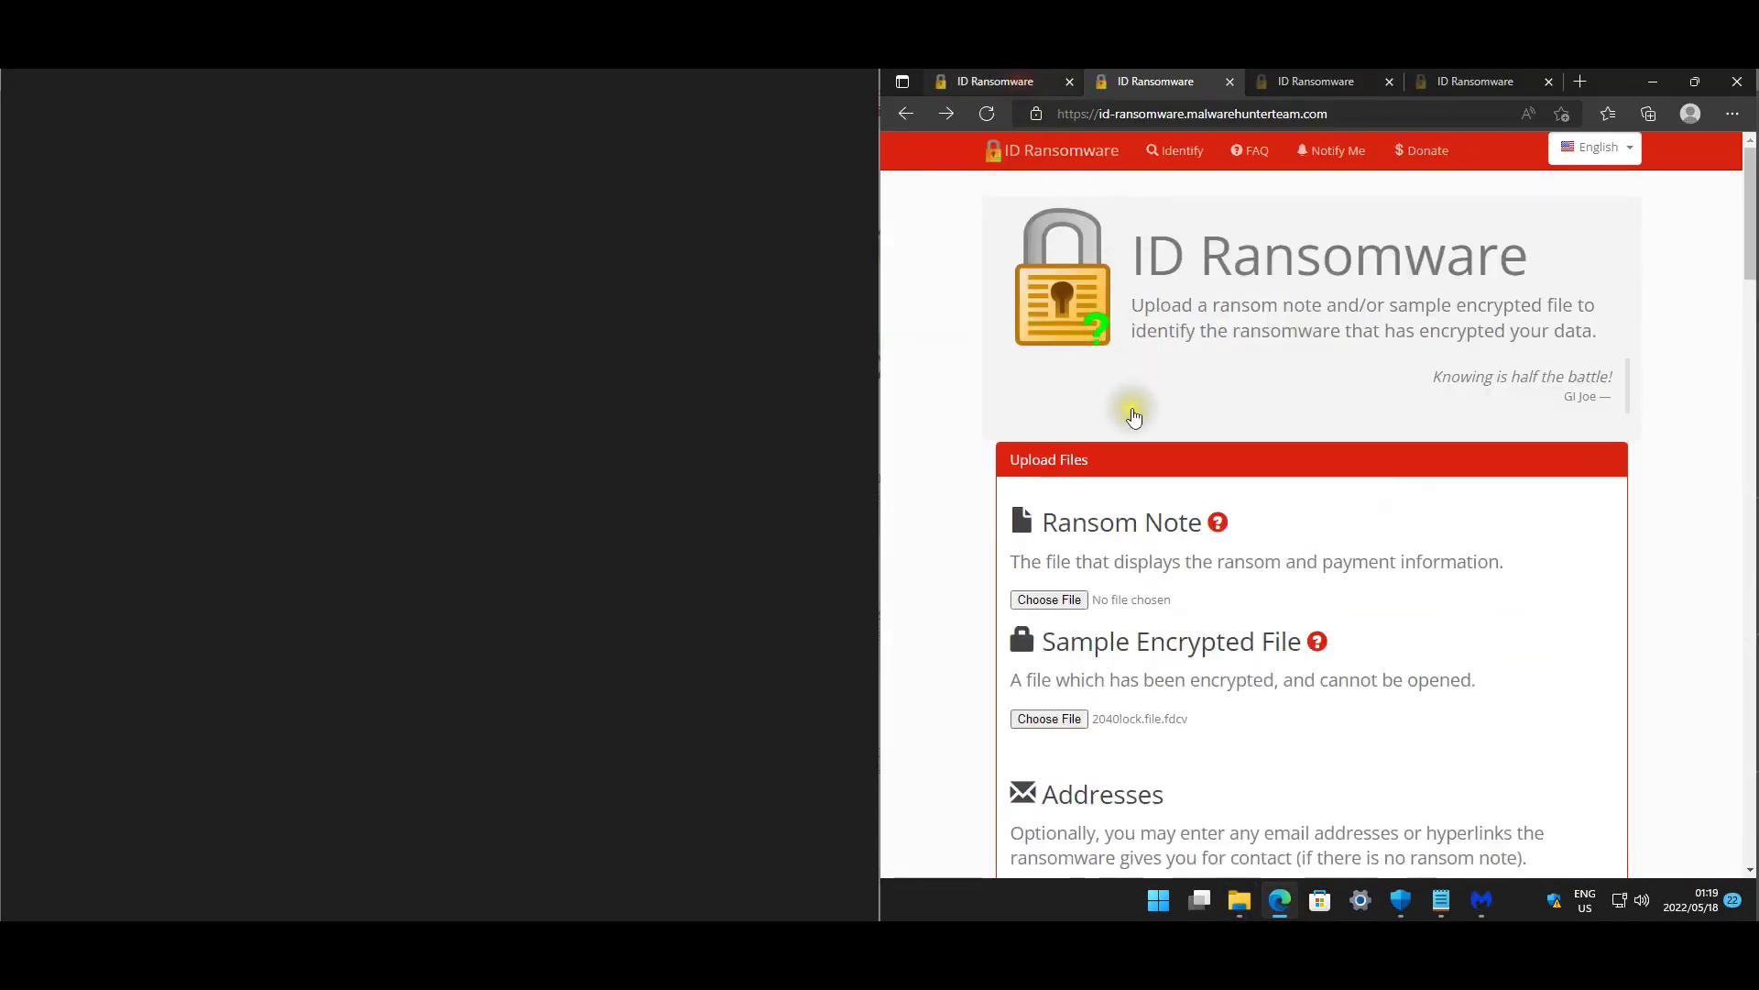
pyautogui.scroll(-1, 1269, 443)
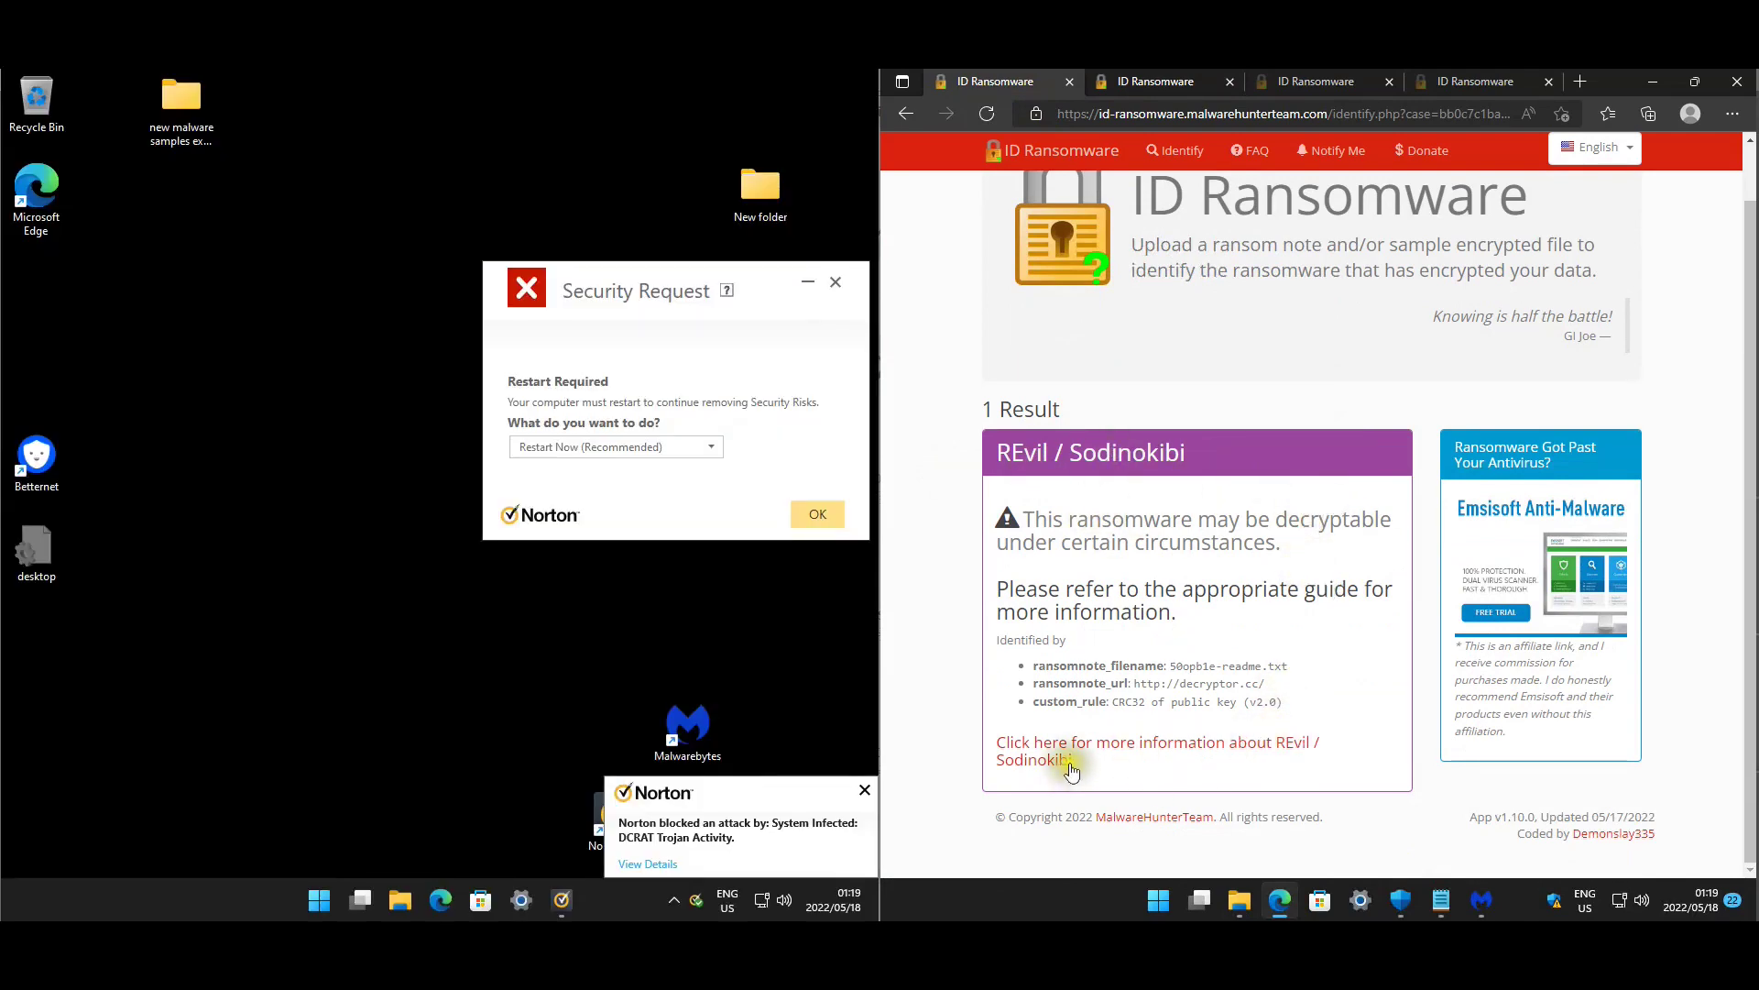
pyautogui.moveTo(1172, 667); pyautogui.dragTo(1294, 672)
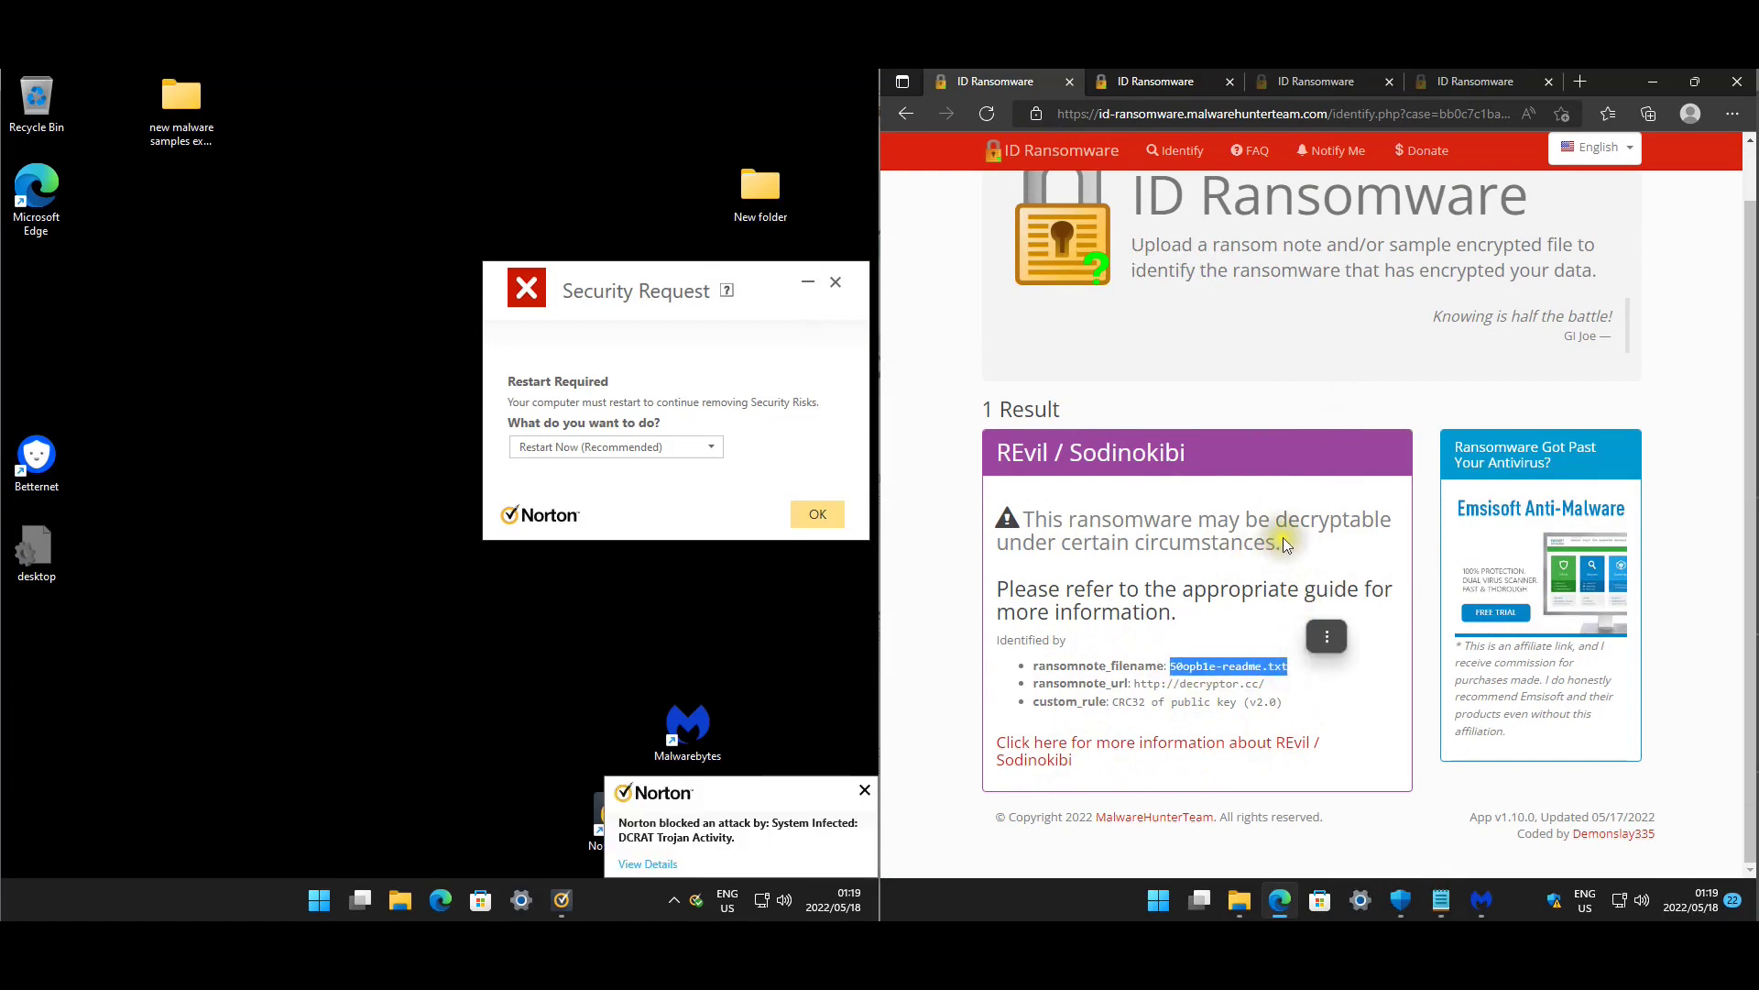
pyautogui.click(1294, 335)
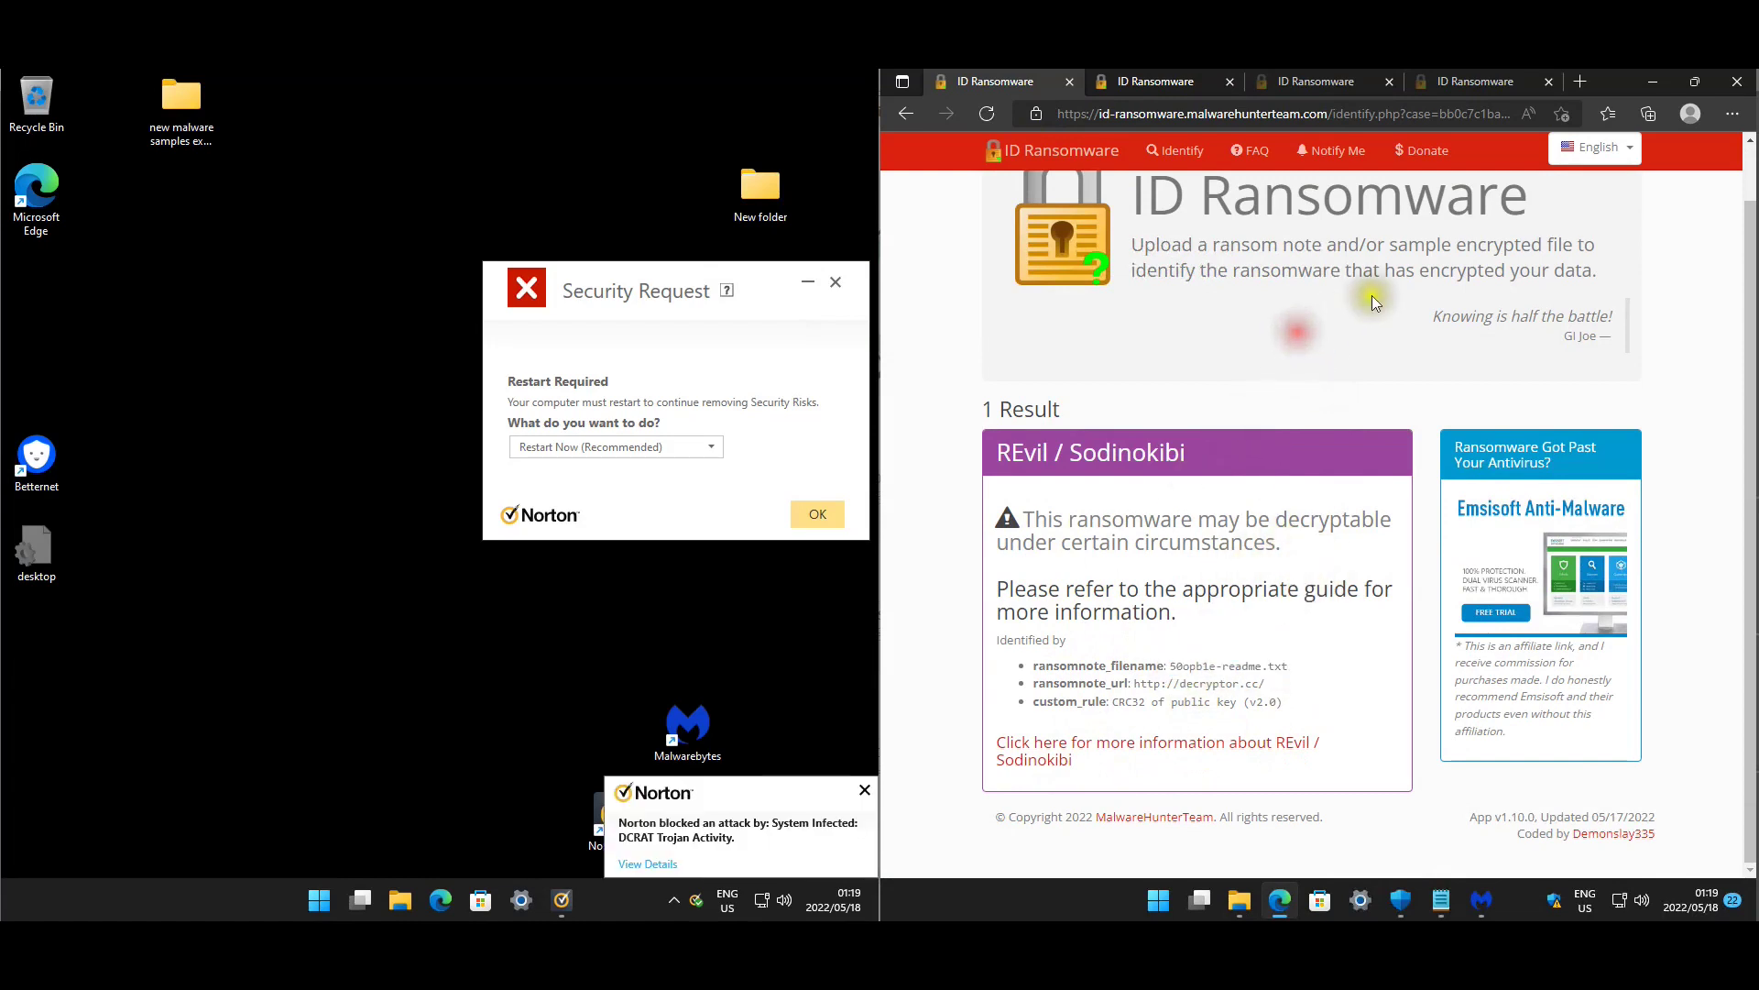
pyautogui.click(1731, 89)
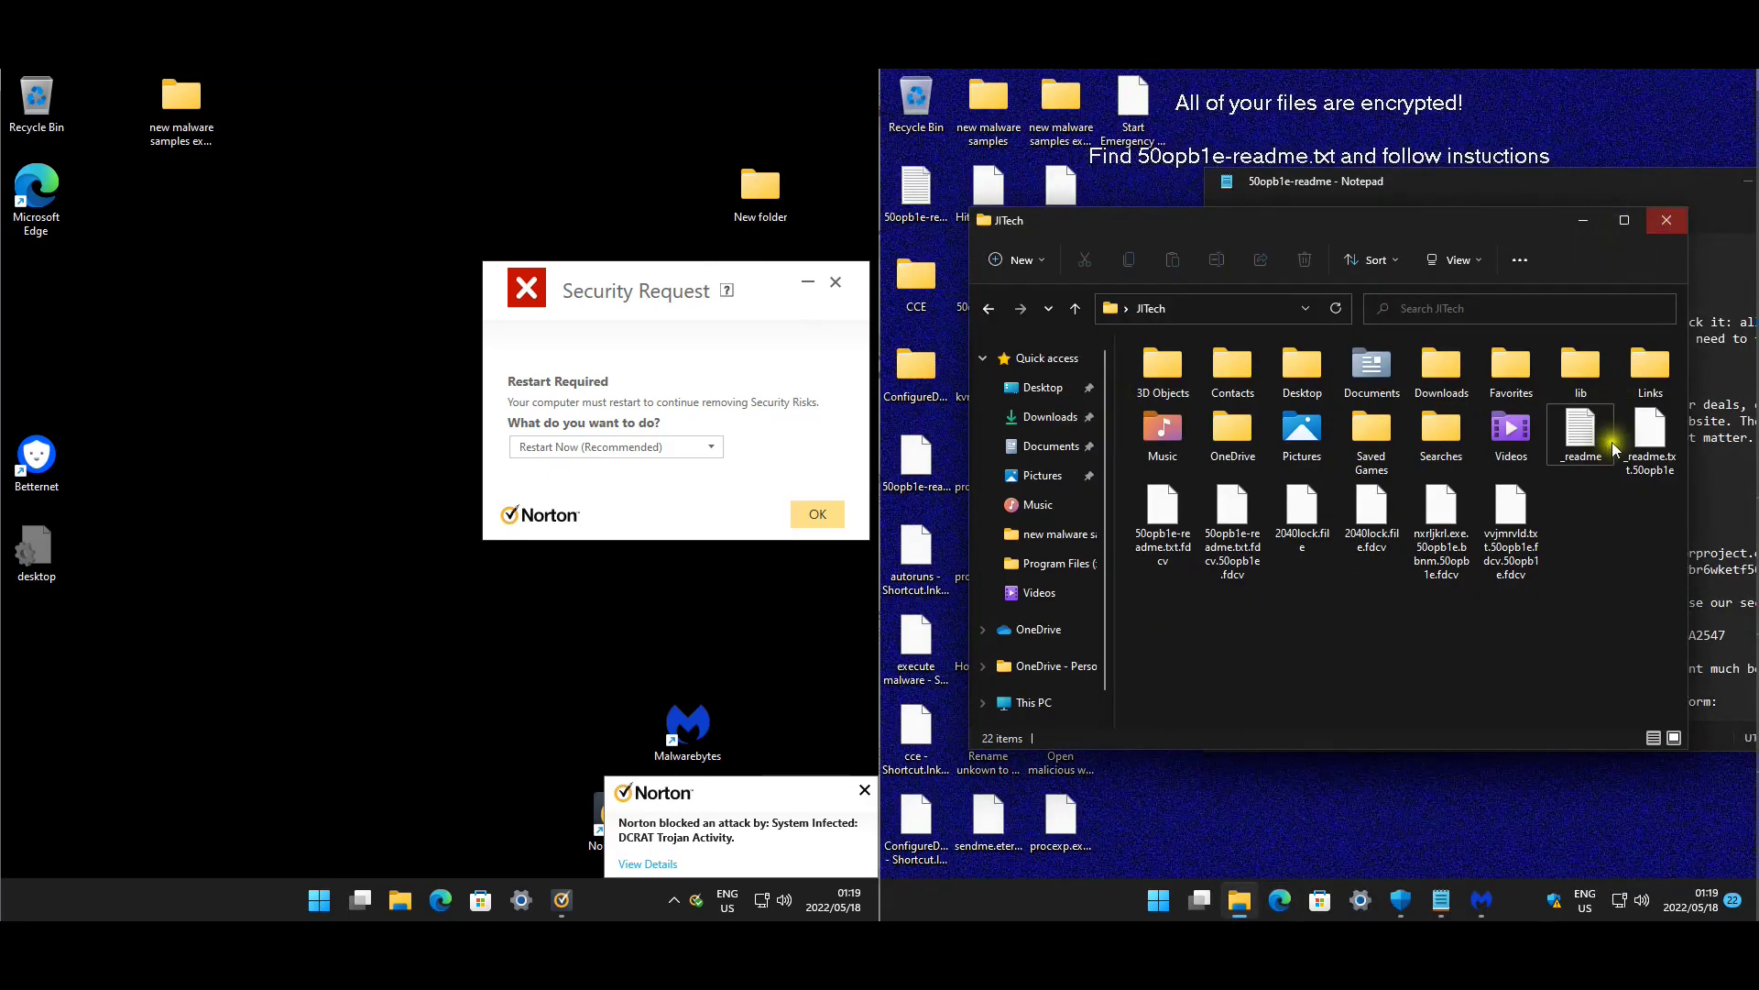
# - Check the Windows Security overview and the Account protection page on the infected machine, leaving the window out of the way
pyautogui.click(1586, 828)
pyautogui.click(1400, 899)
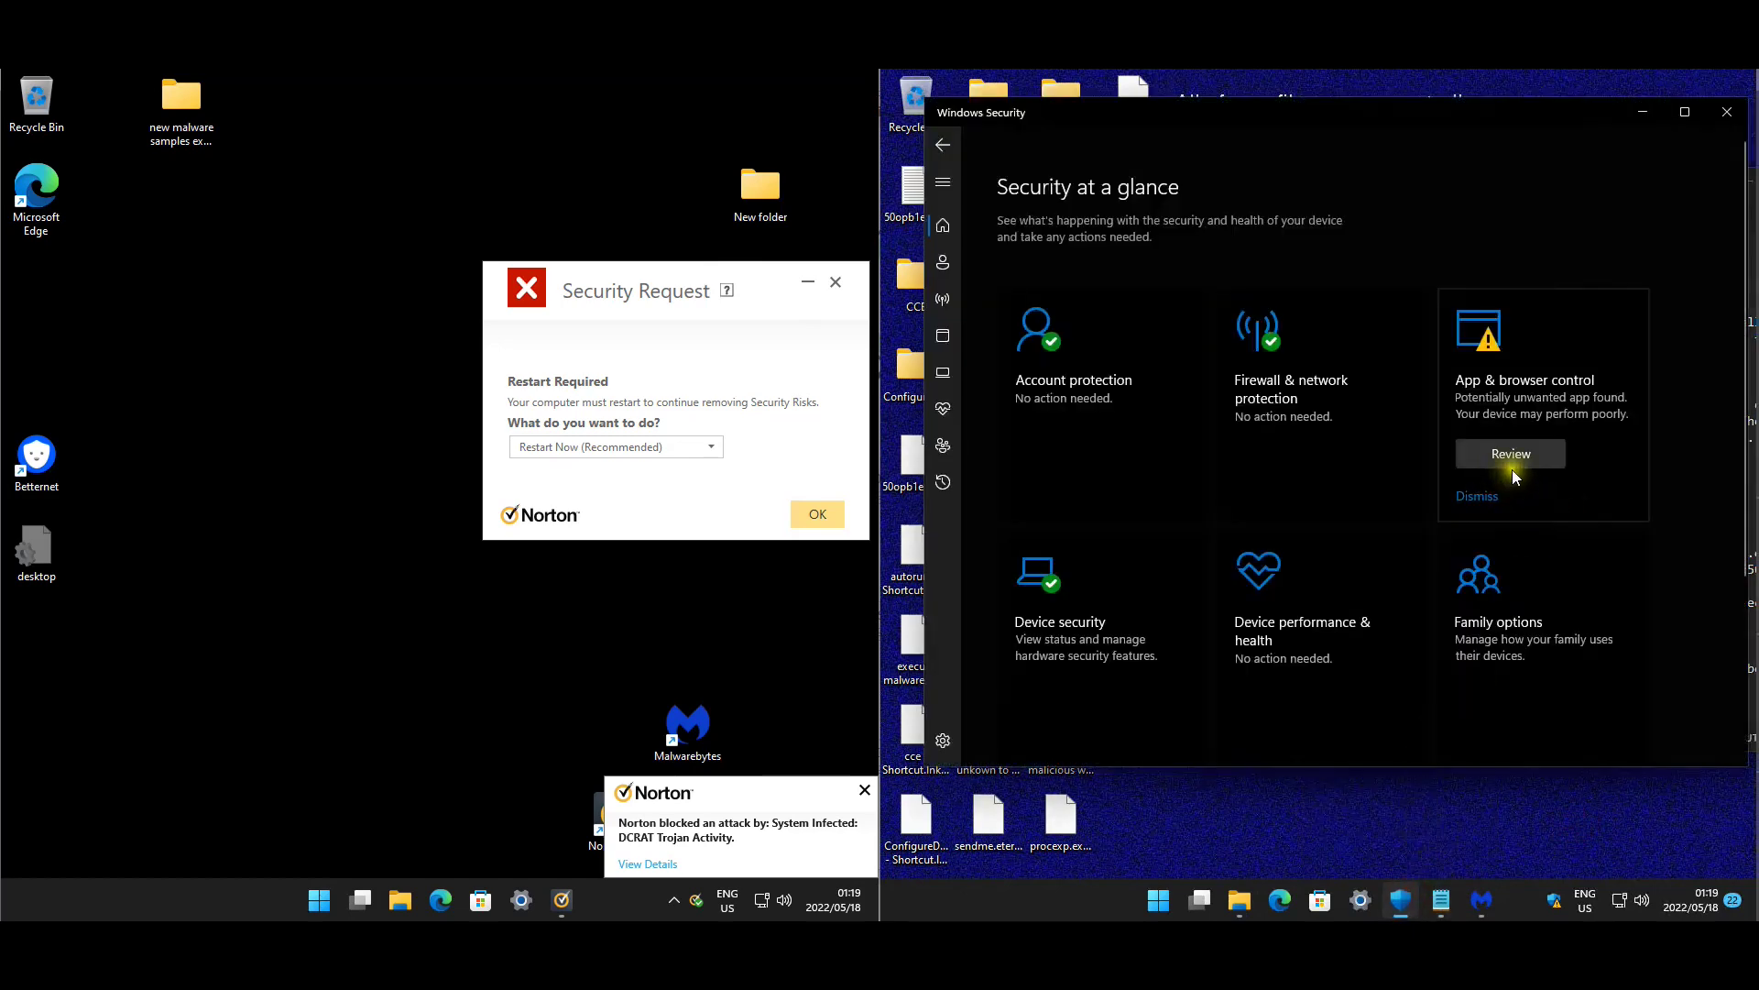
pyautogui.click(1129, 370)
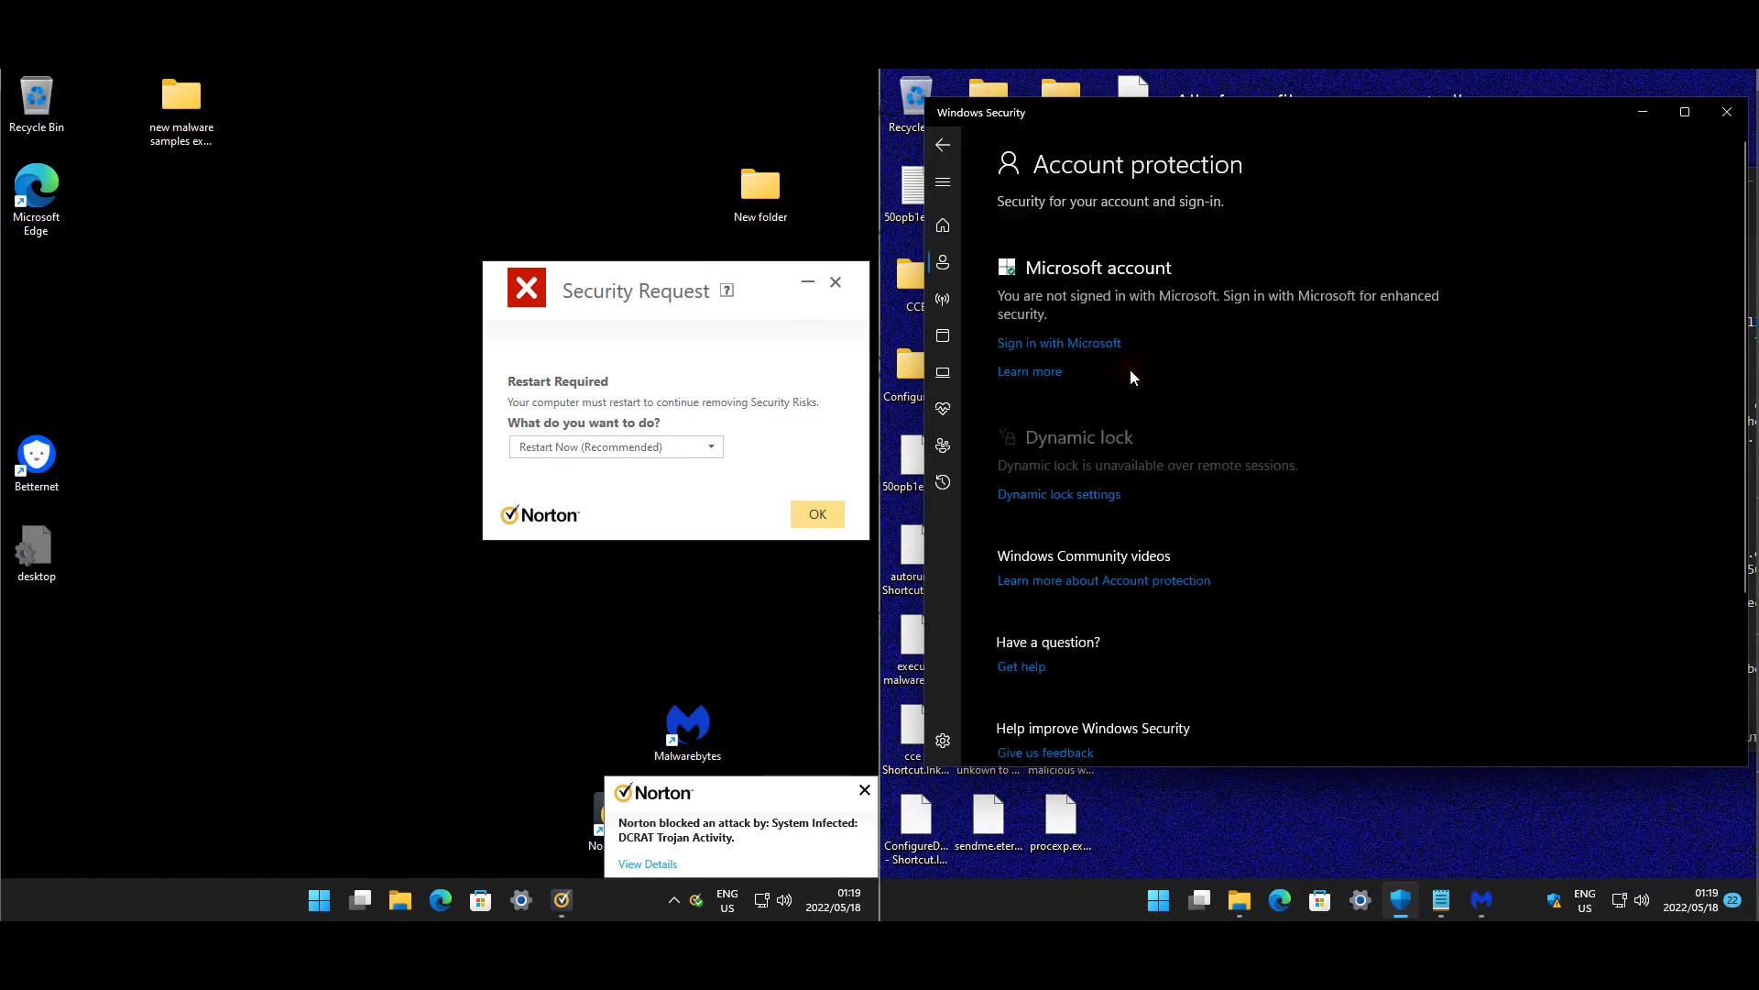
pyautogui.click(947, 231)
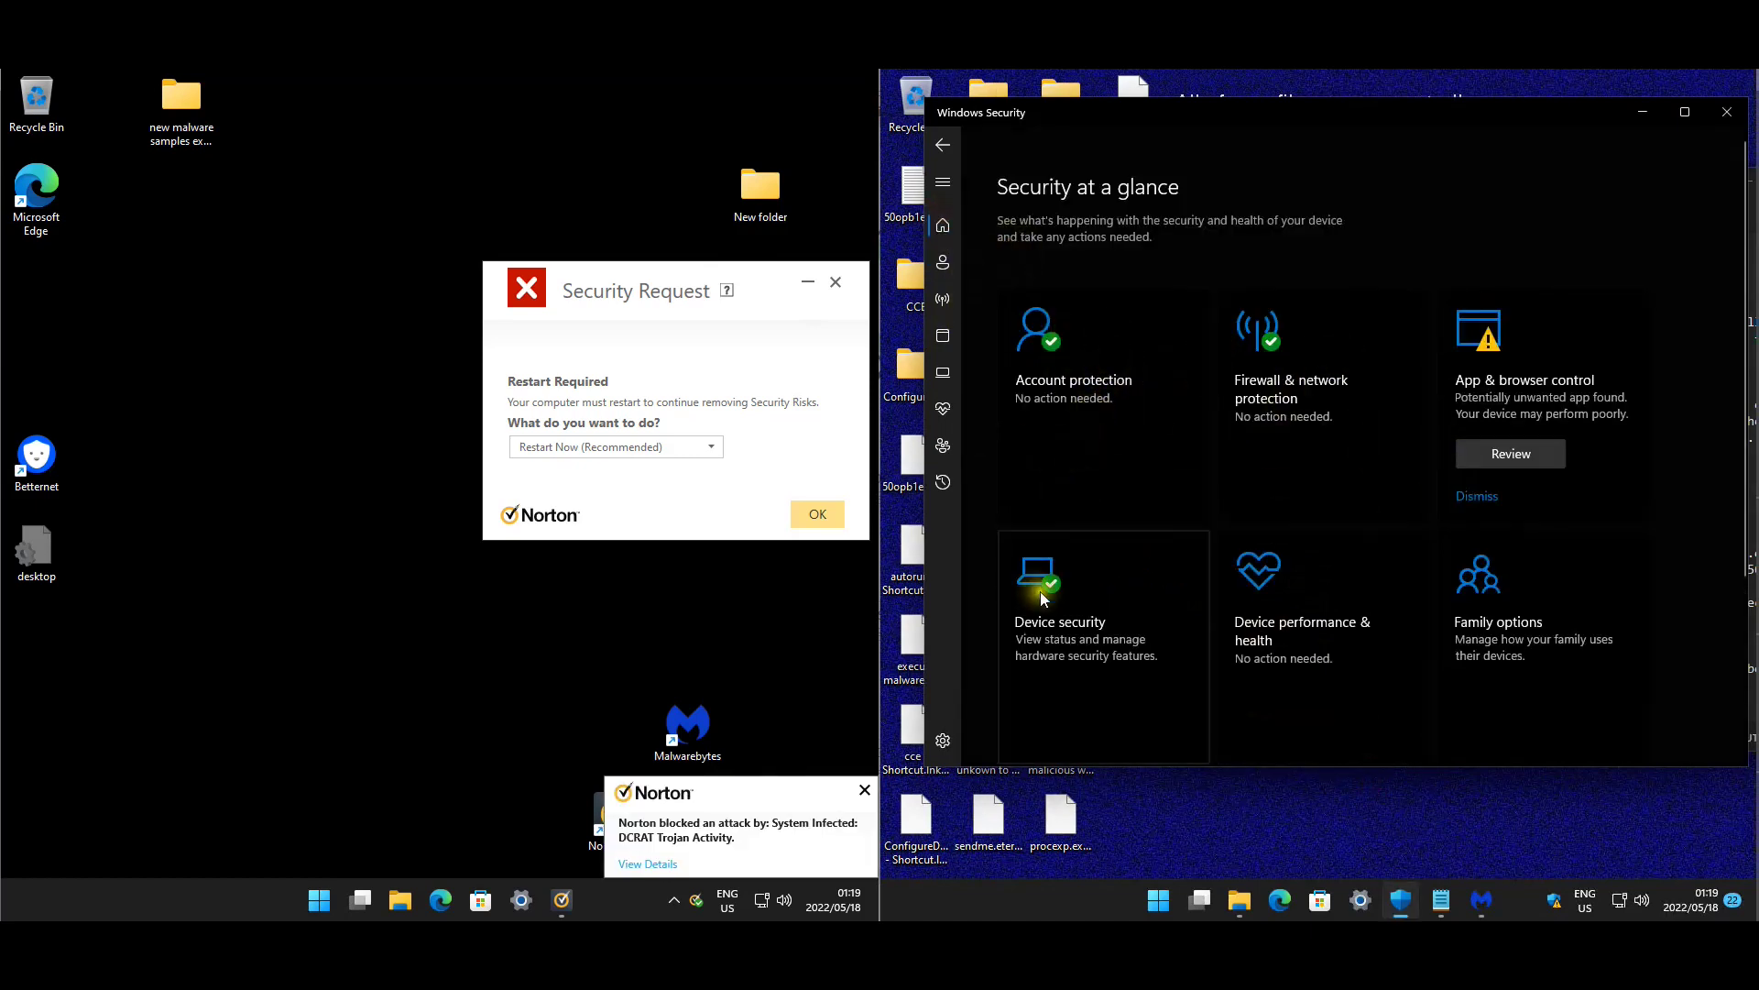
pyautogui.click(1412, 820)
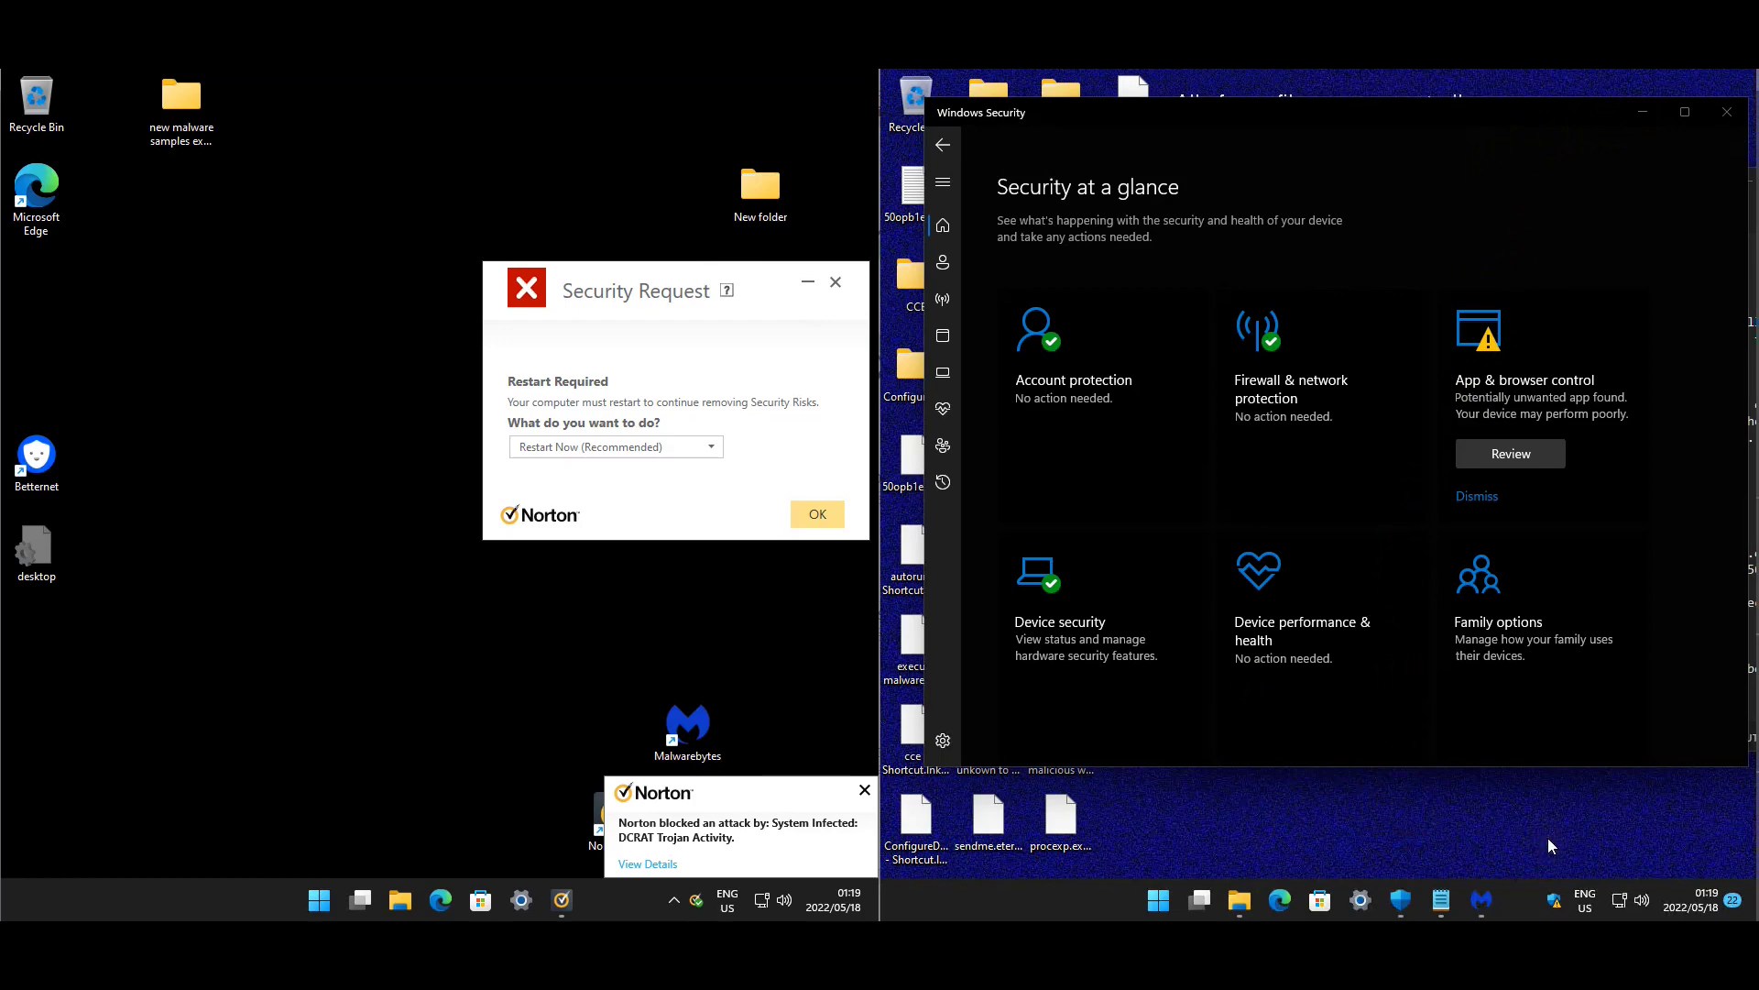
pyautogui.click(1646, 156)
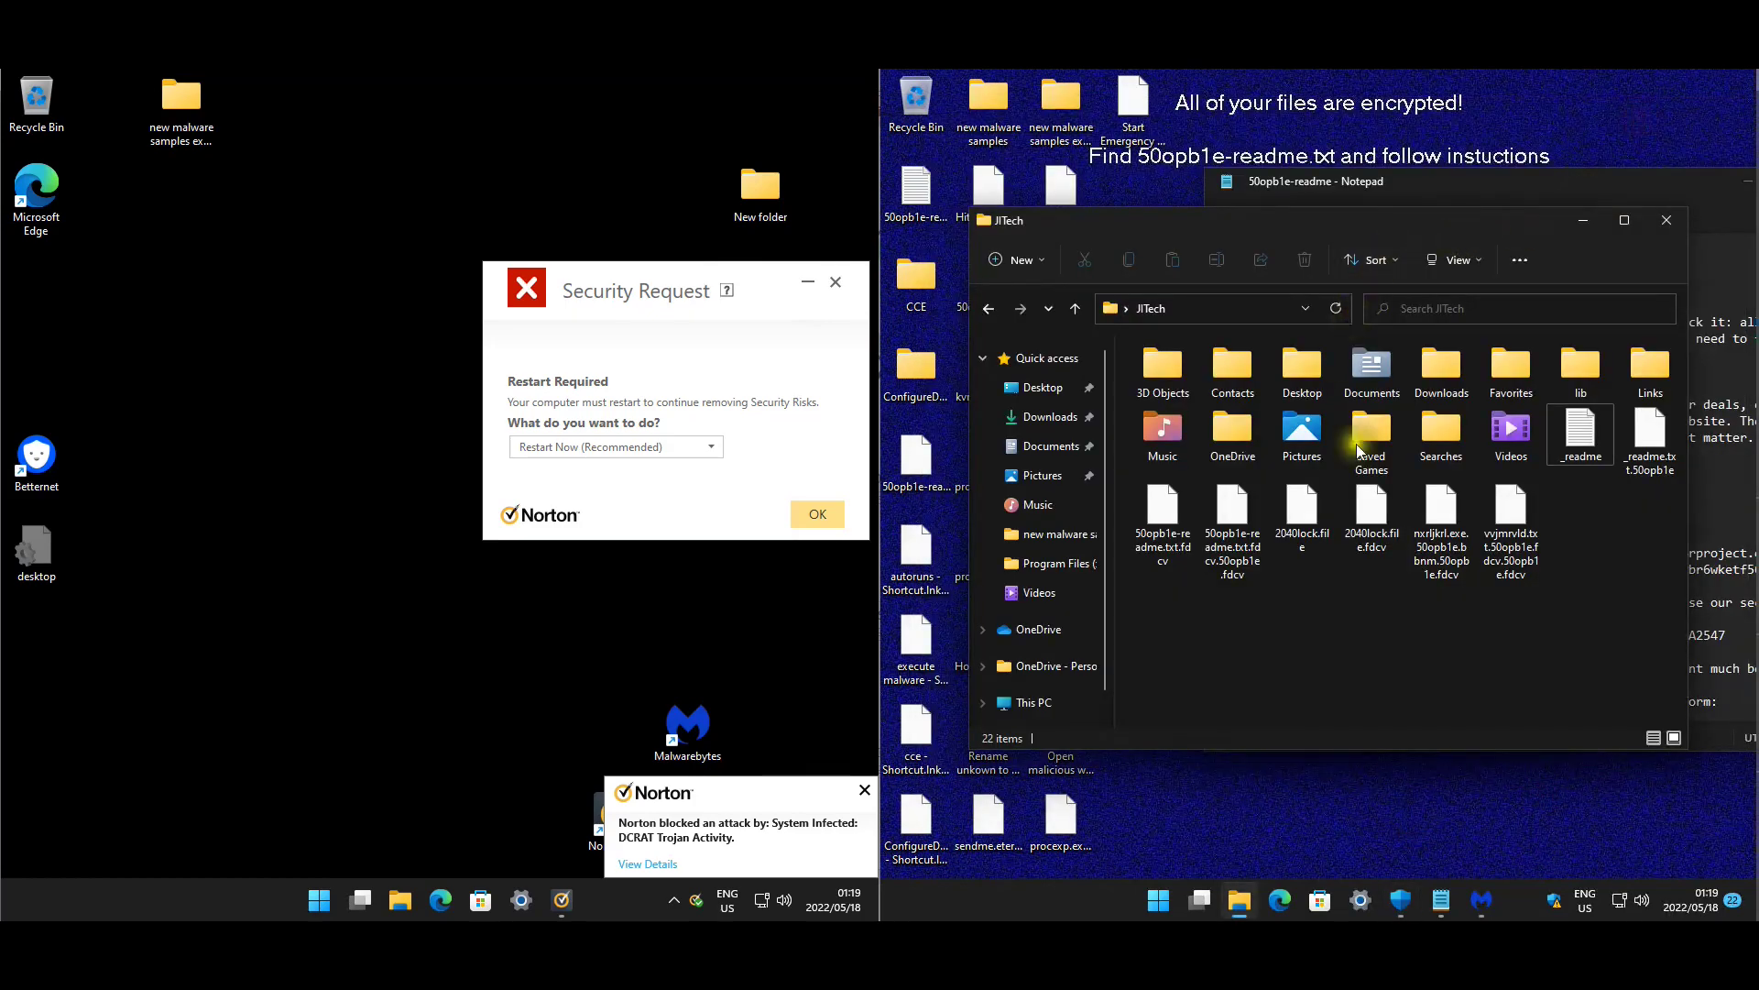
# - Clear the folder window off the infected desktop, bring the 50opb1e-readme ransom note fully into view and close it
pyautogui.click(1451, 608)
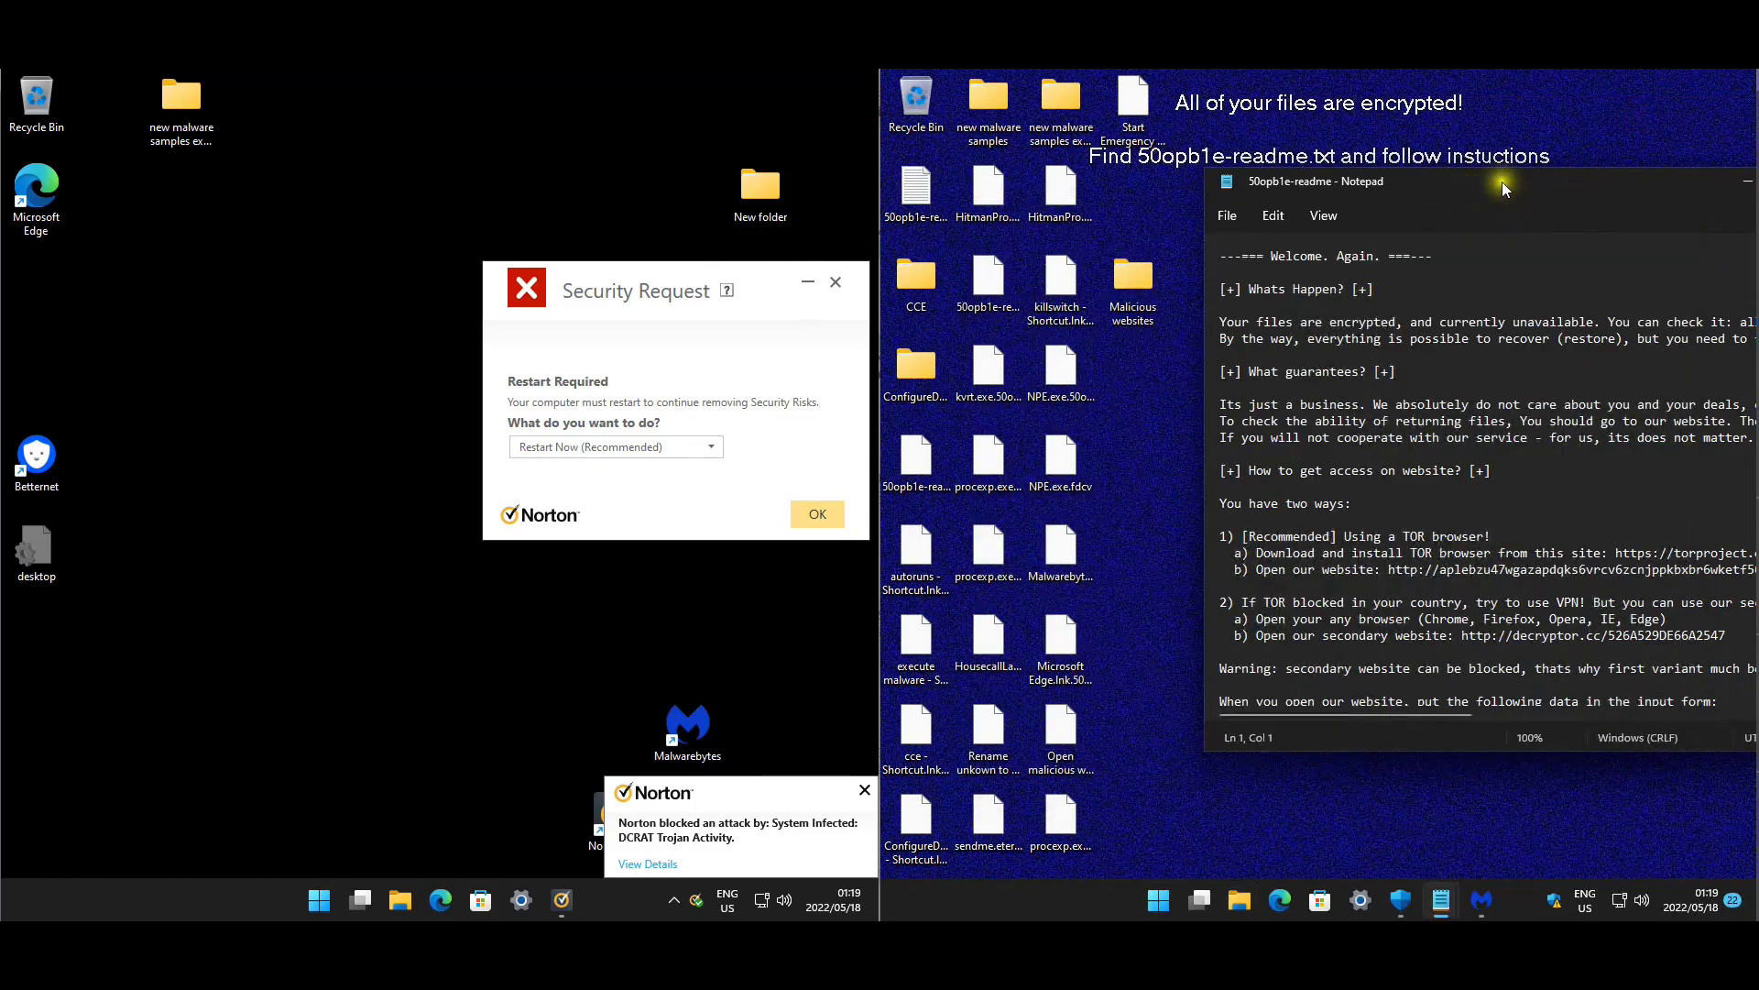
pyautogui.moveTo(1466, 185); pyautogui.dragTo(1372, 198)
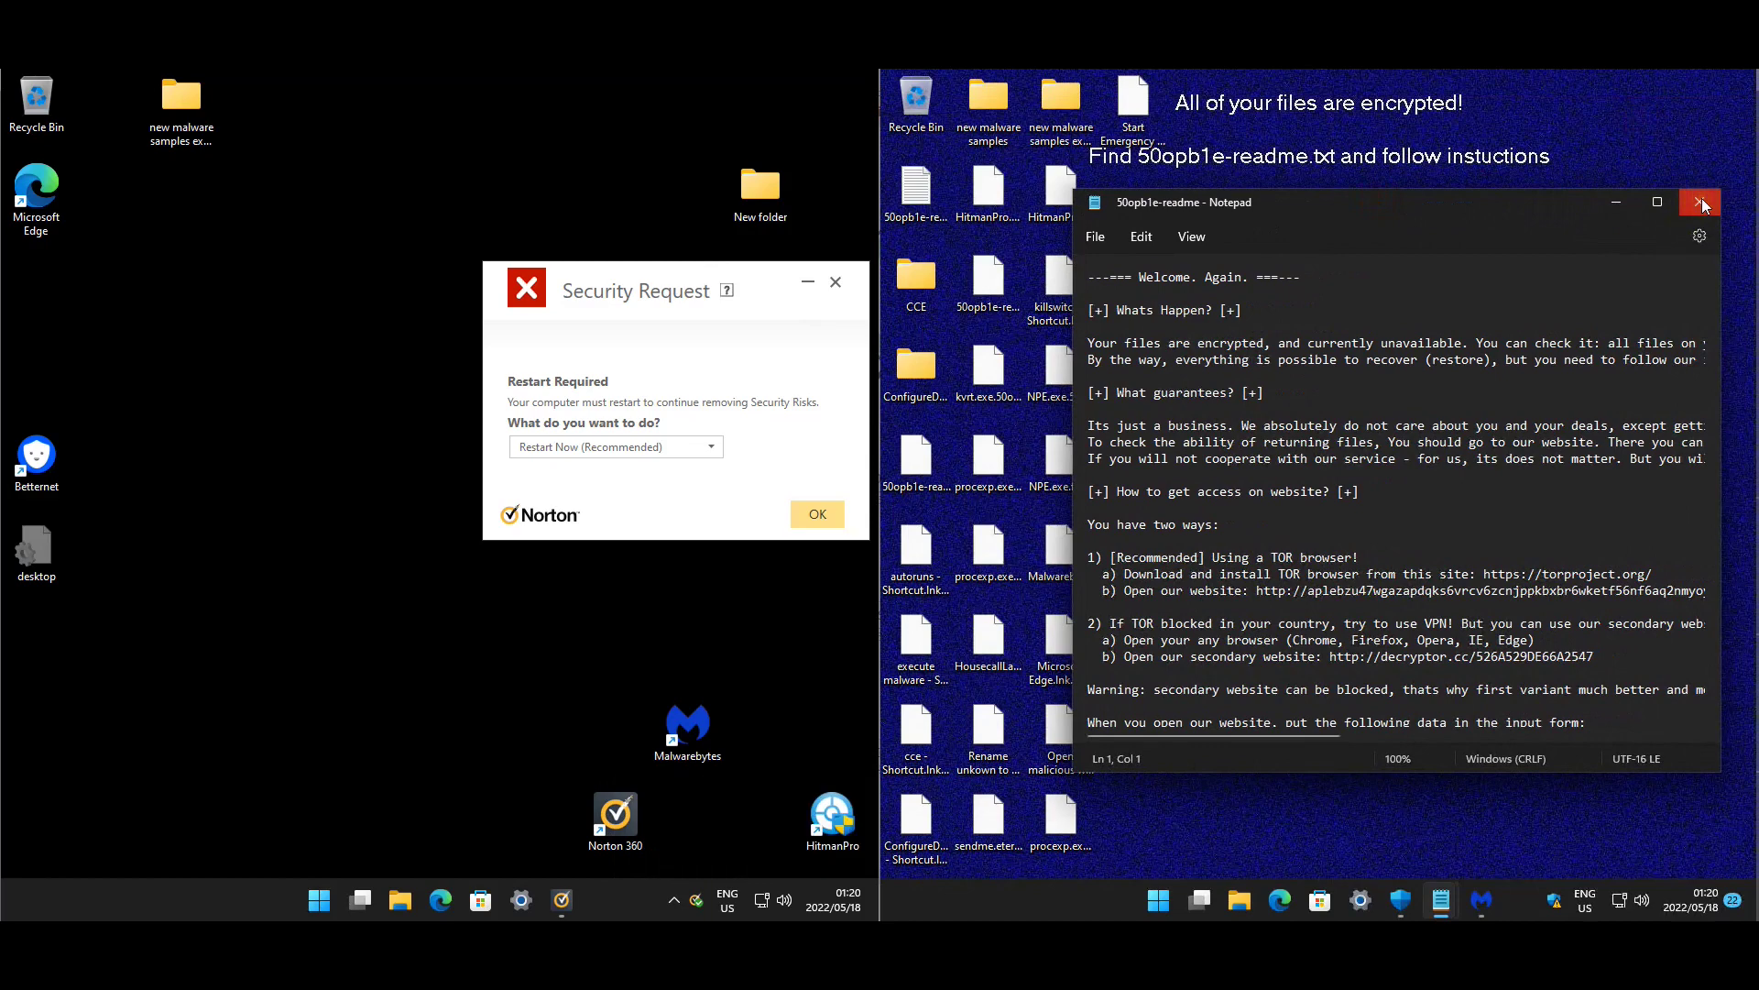
pyautogui.click(1702, 200)
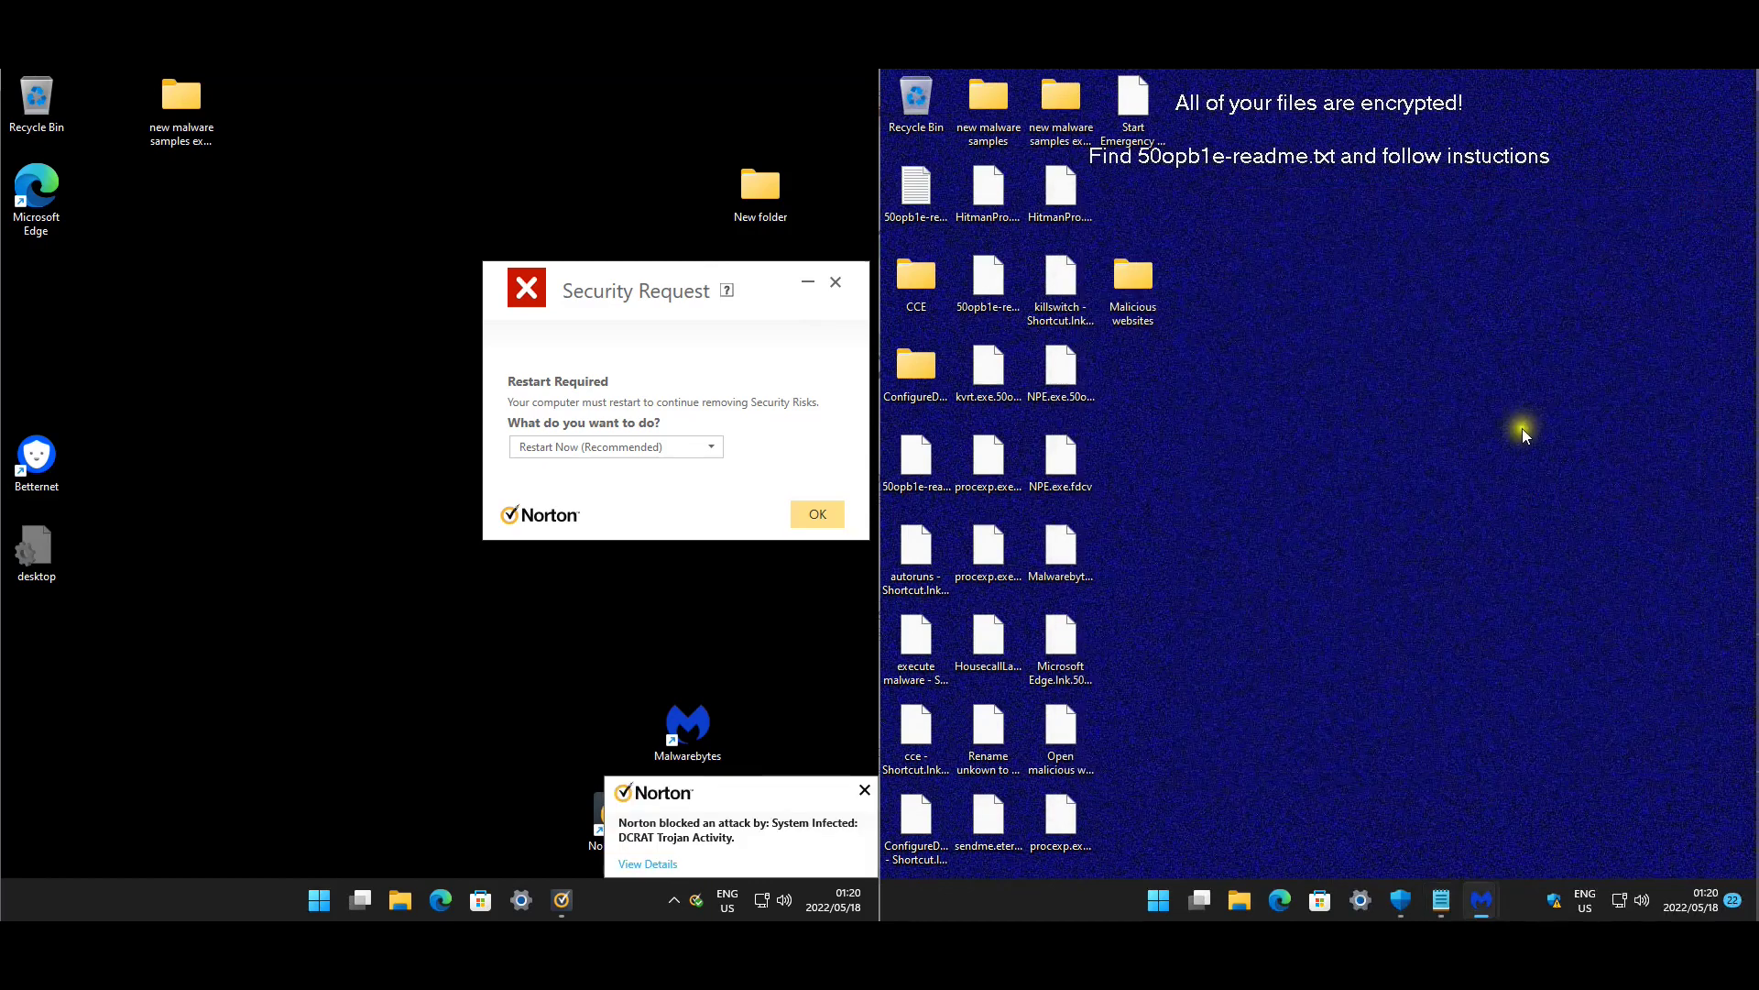
pyautogui.click(1404, 475)
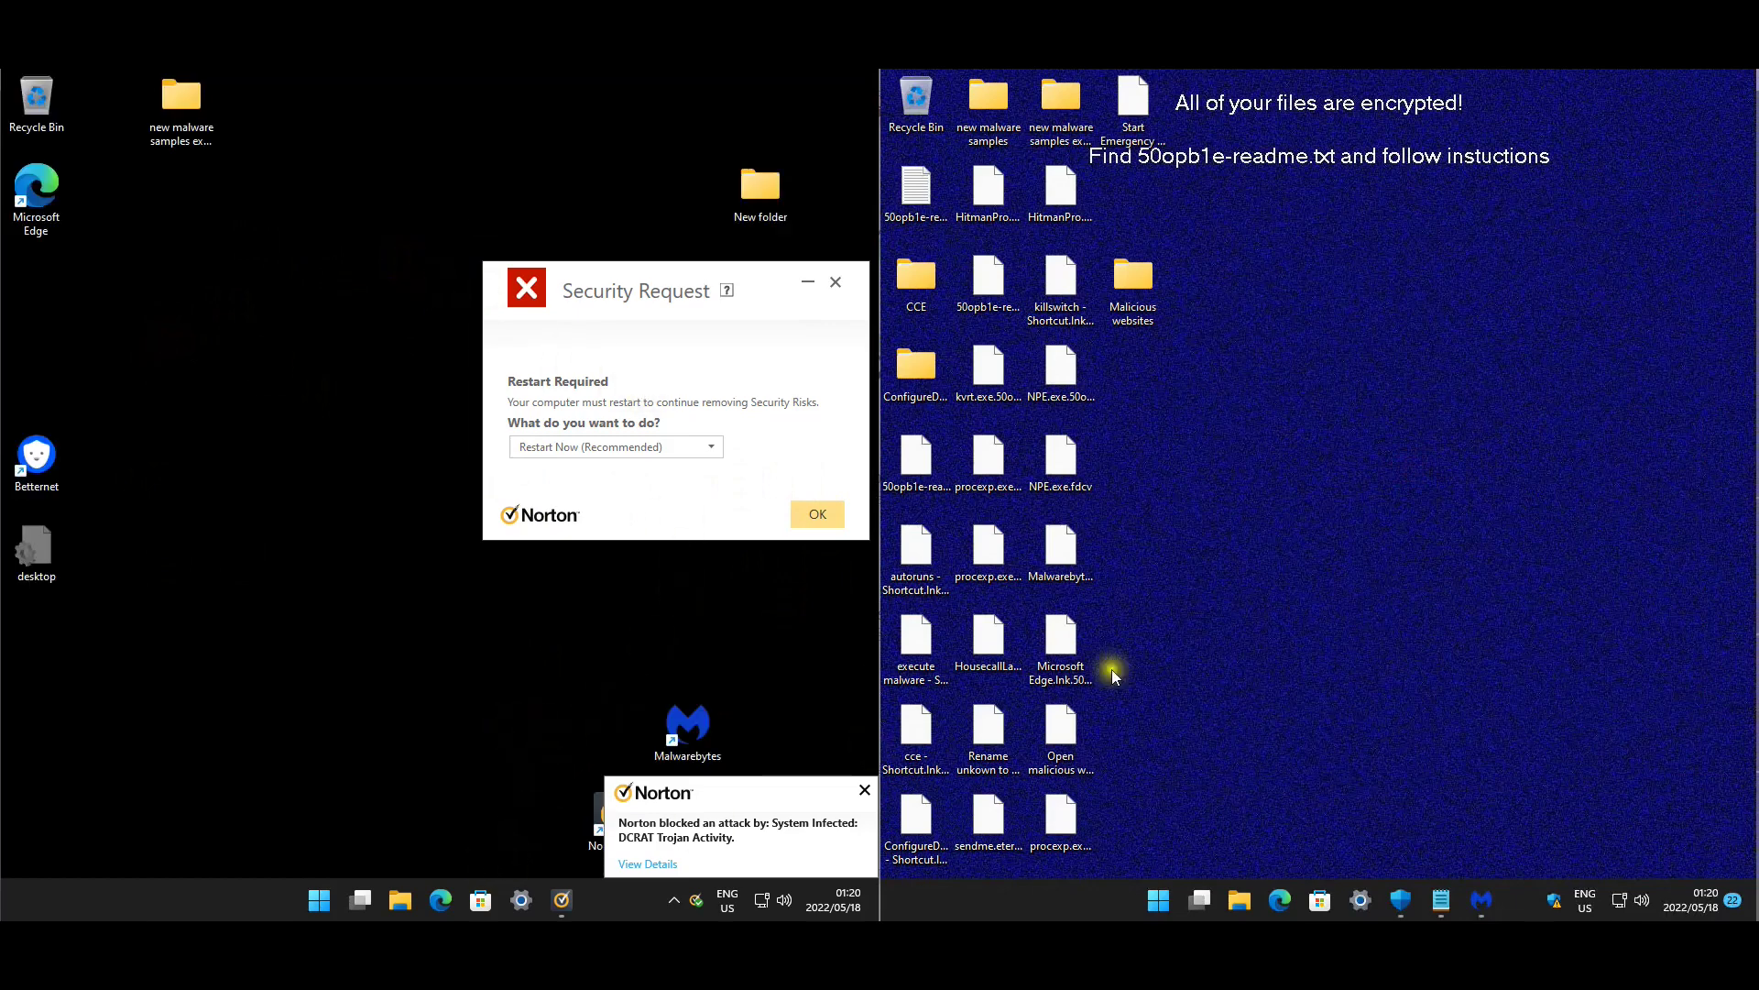
pyautogui.click(1393, 910)
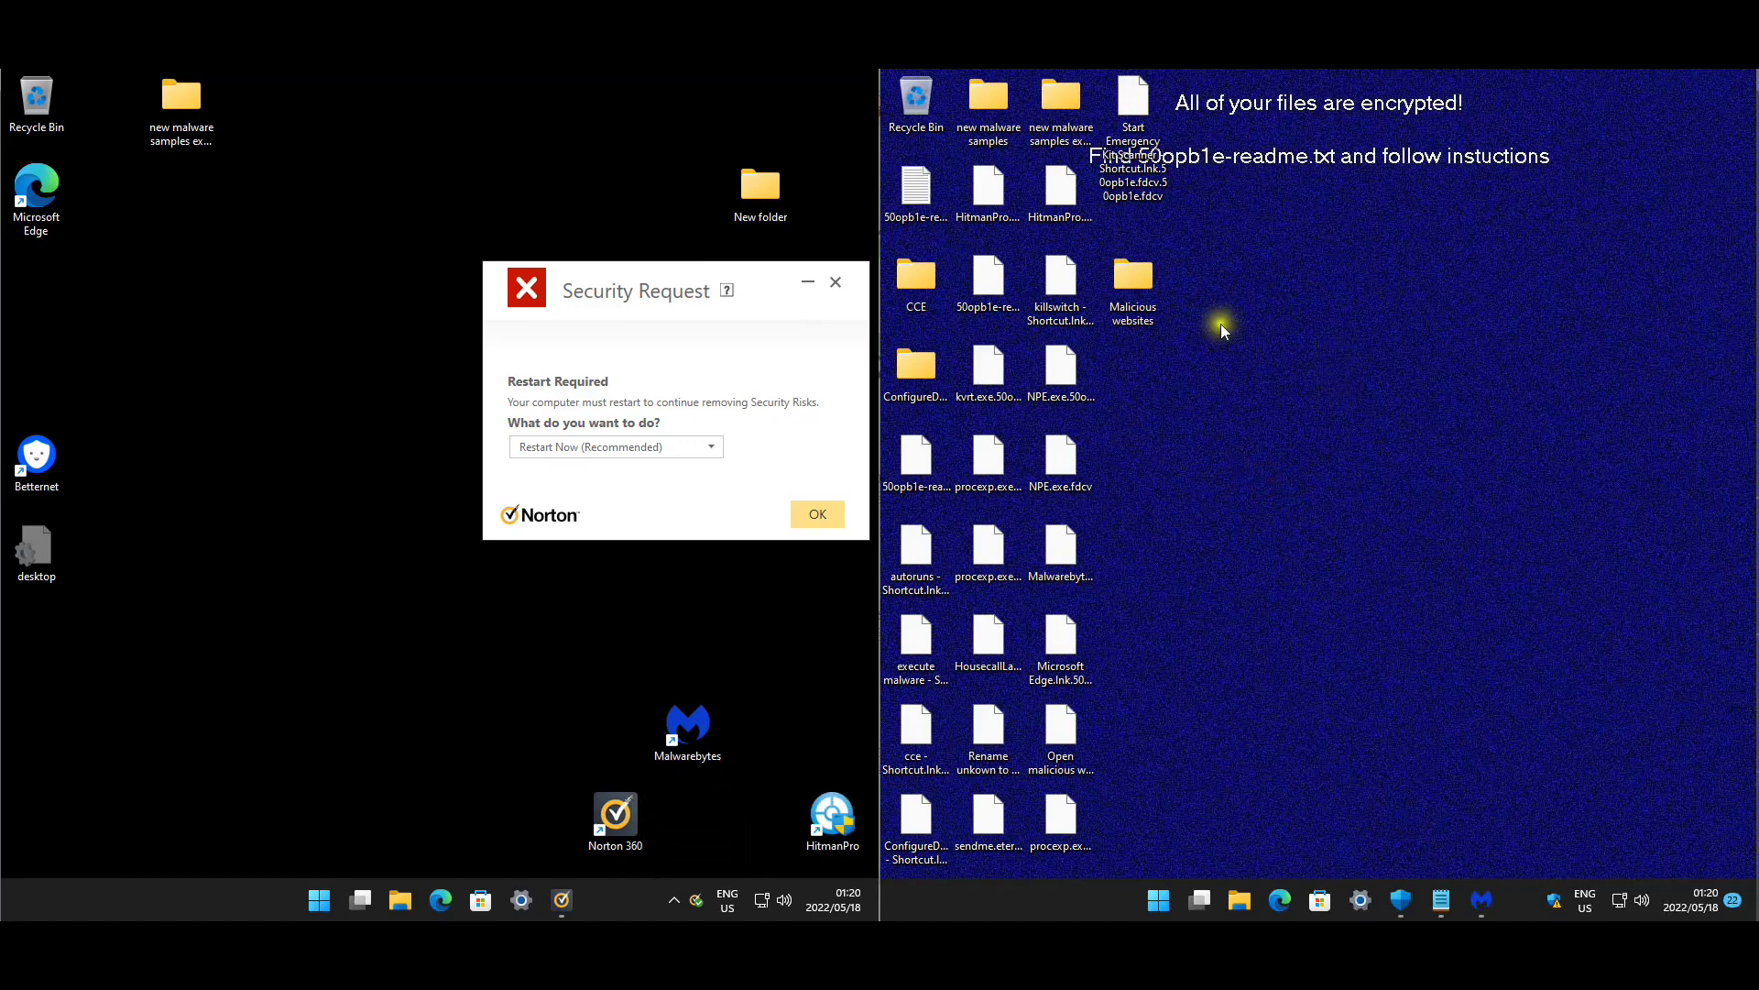
# - Accept Norton's Restart Now (Recommended) request and finish its Full System Scan with the resolved threats
pyautogui.click(816, 509)
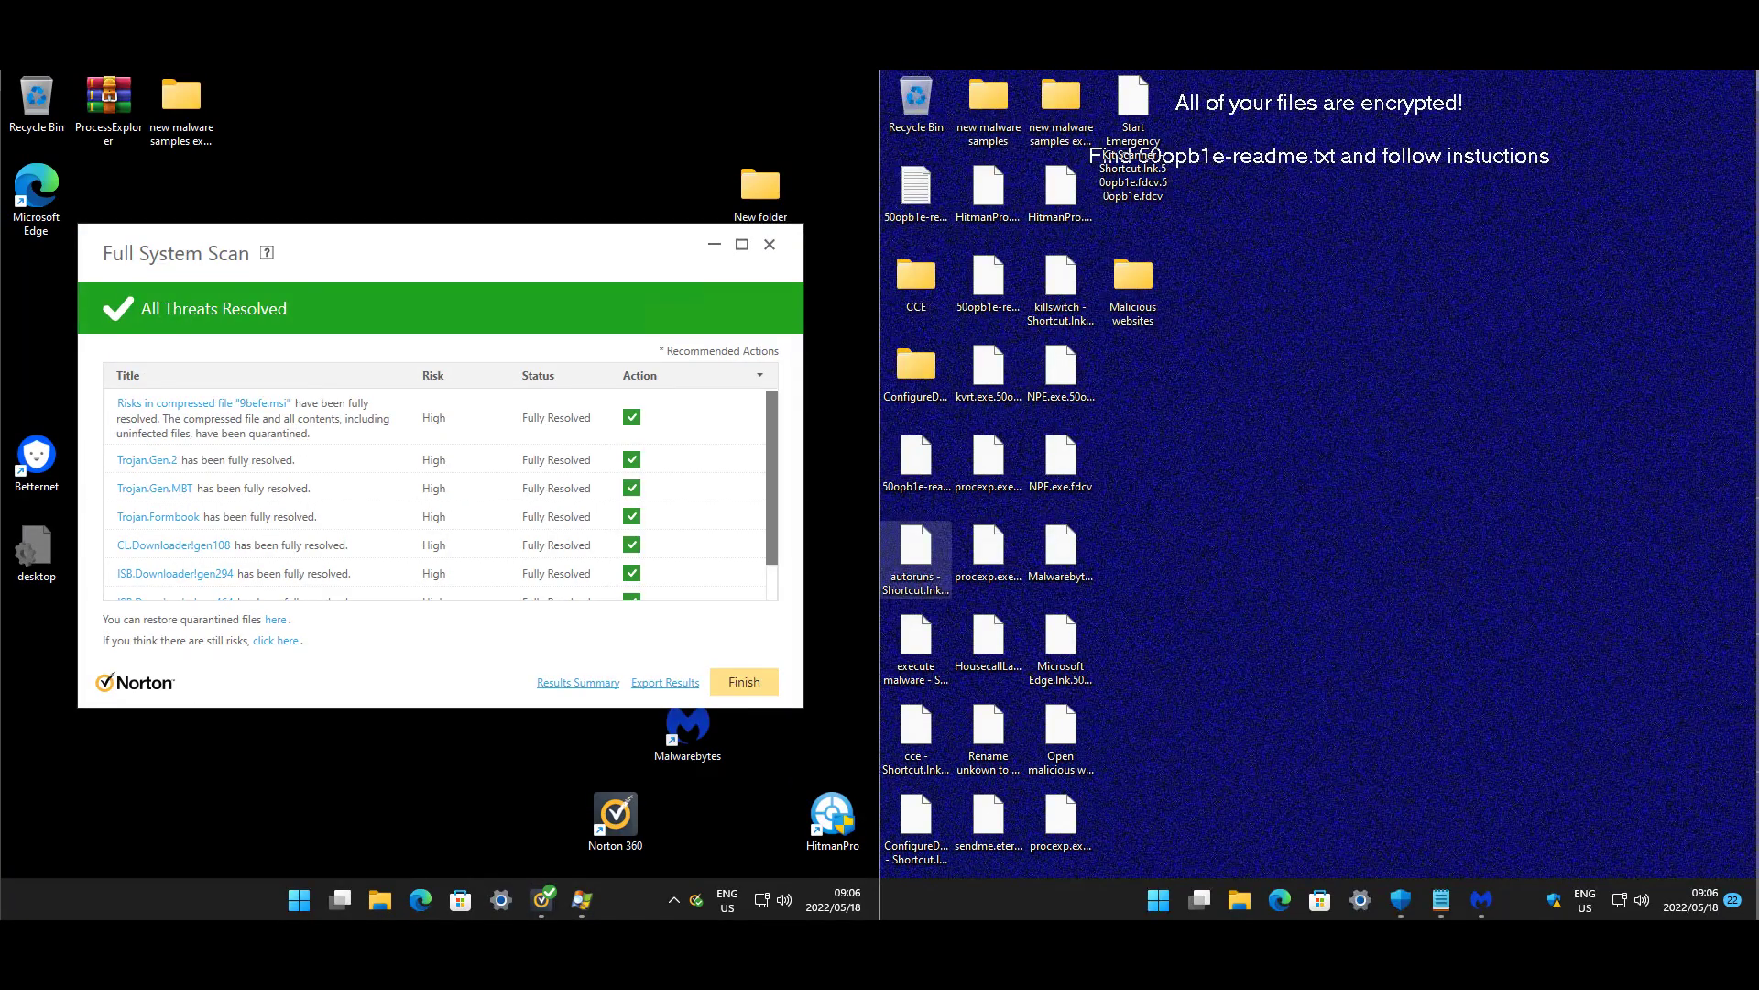
pyautogui.click(750, 687)
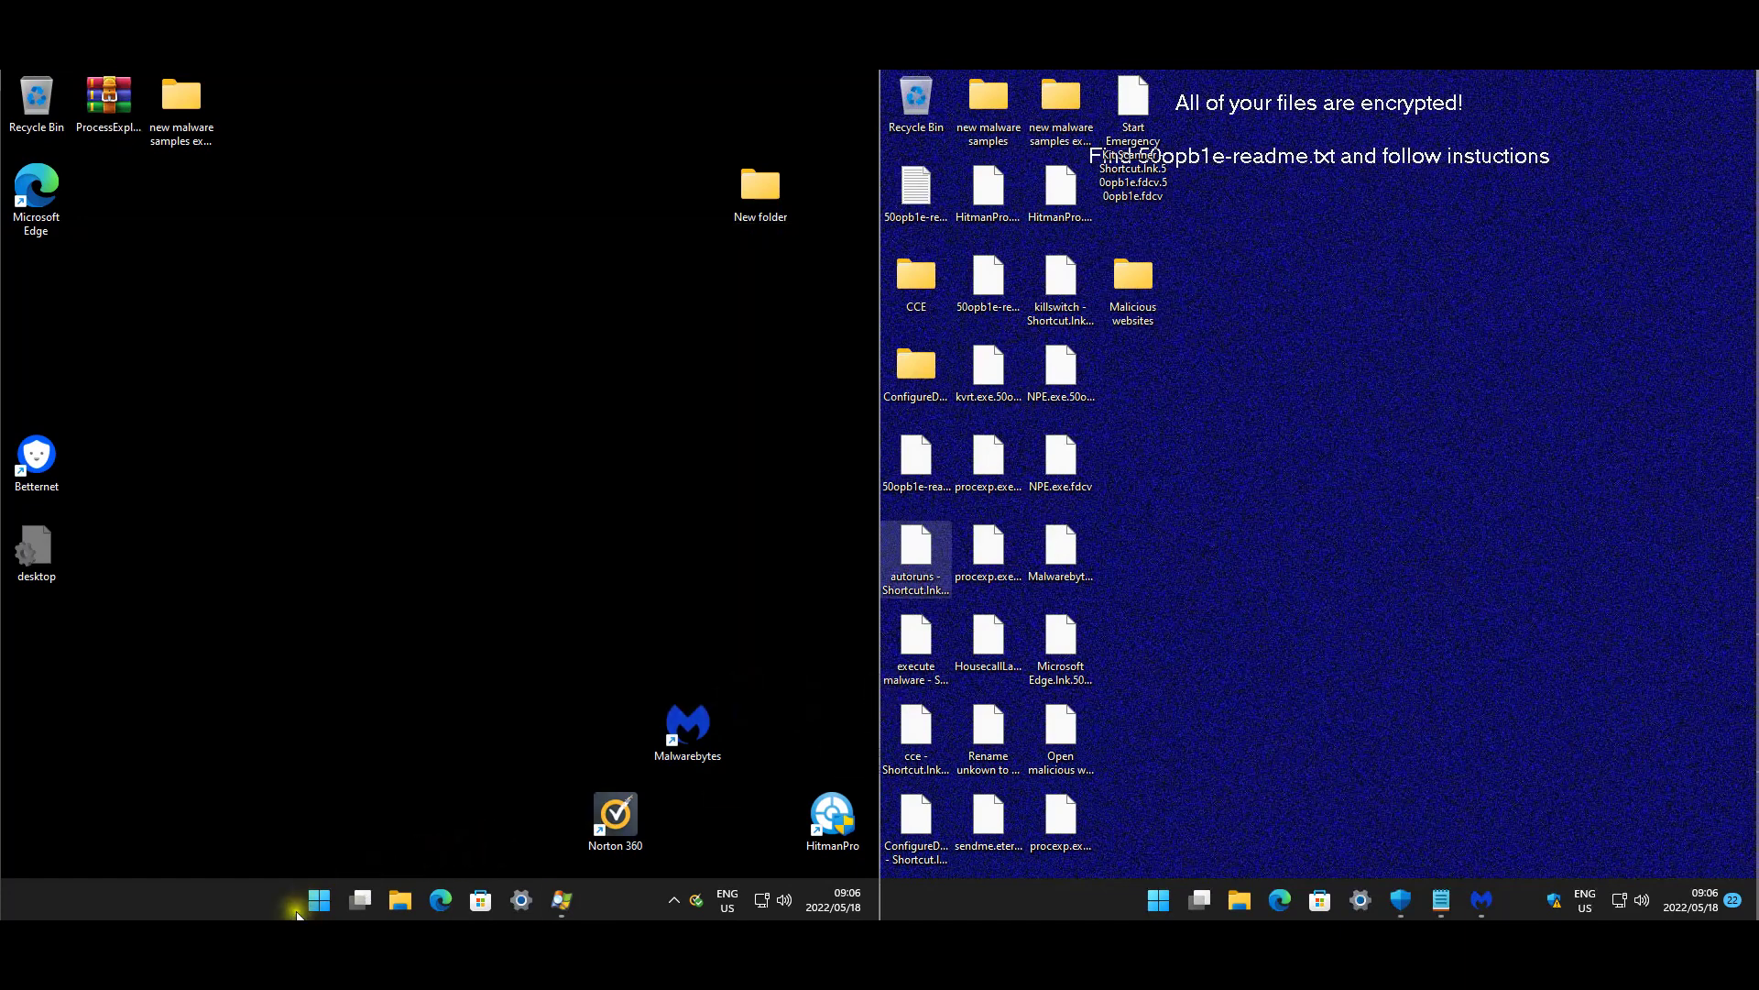
# - Restart the Norton-protected Windows machine
pyautogui.rightClick(328, 907)
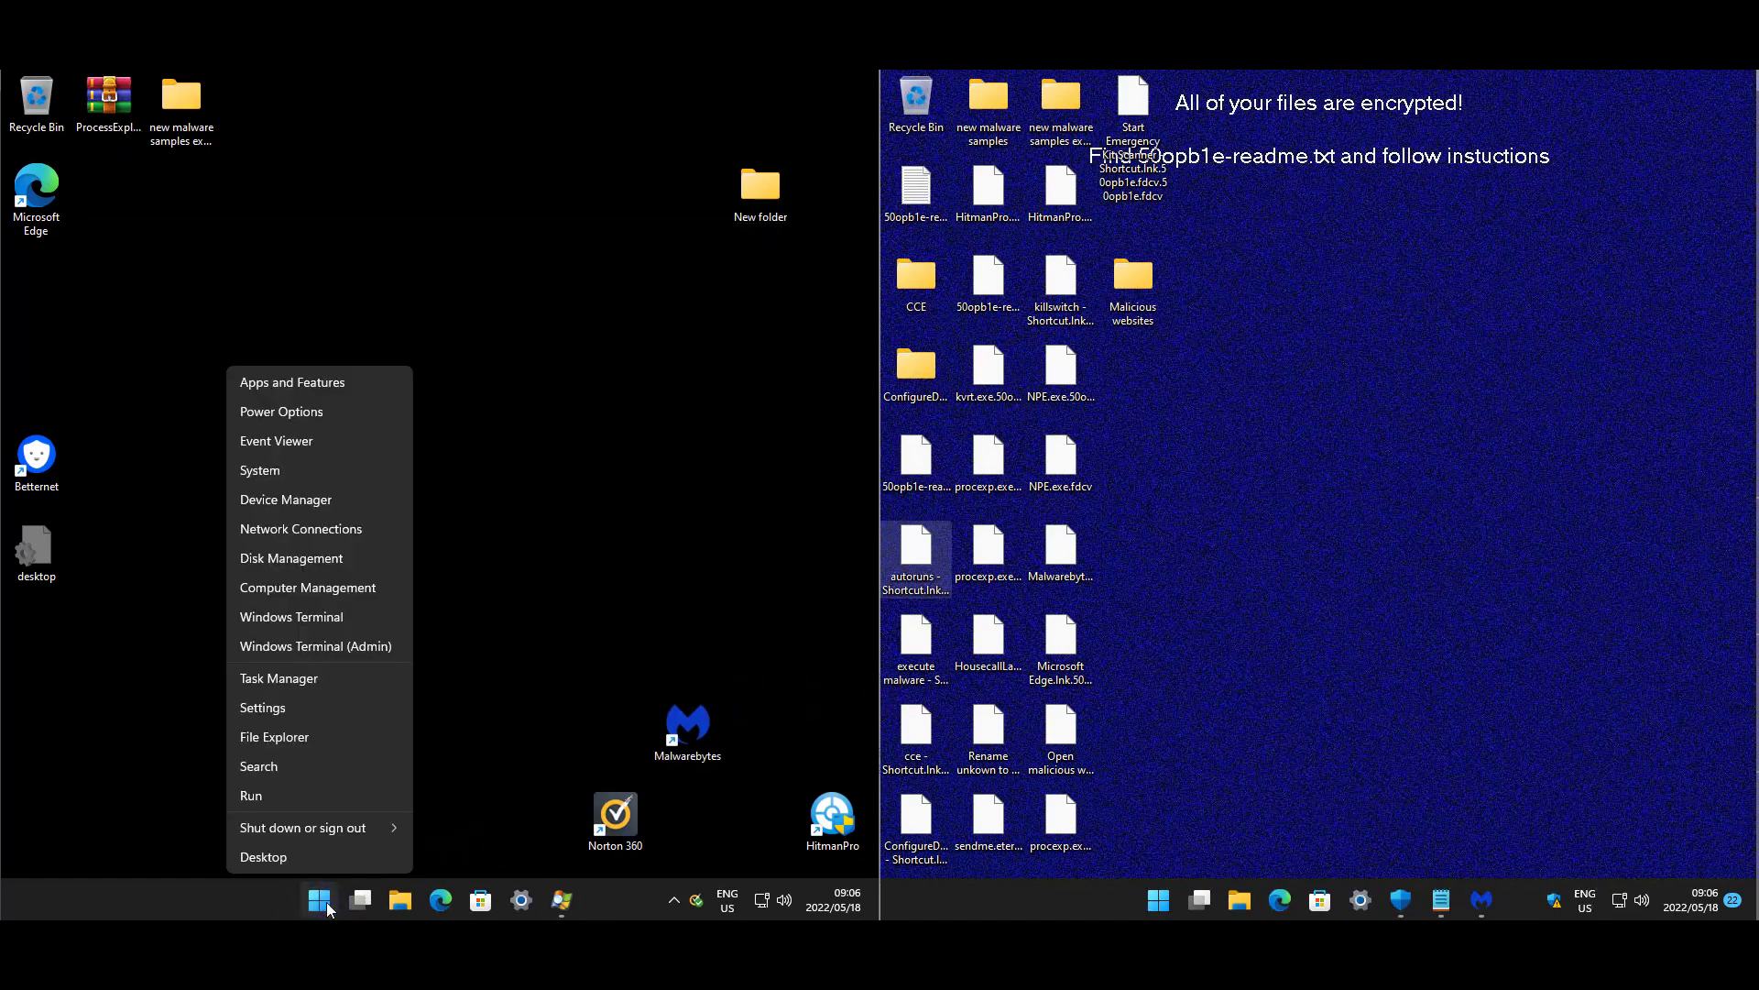
pyautogui.moveTo(381, 817)
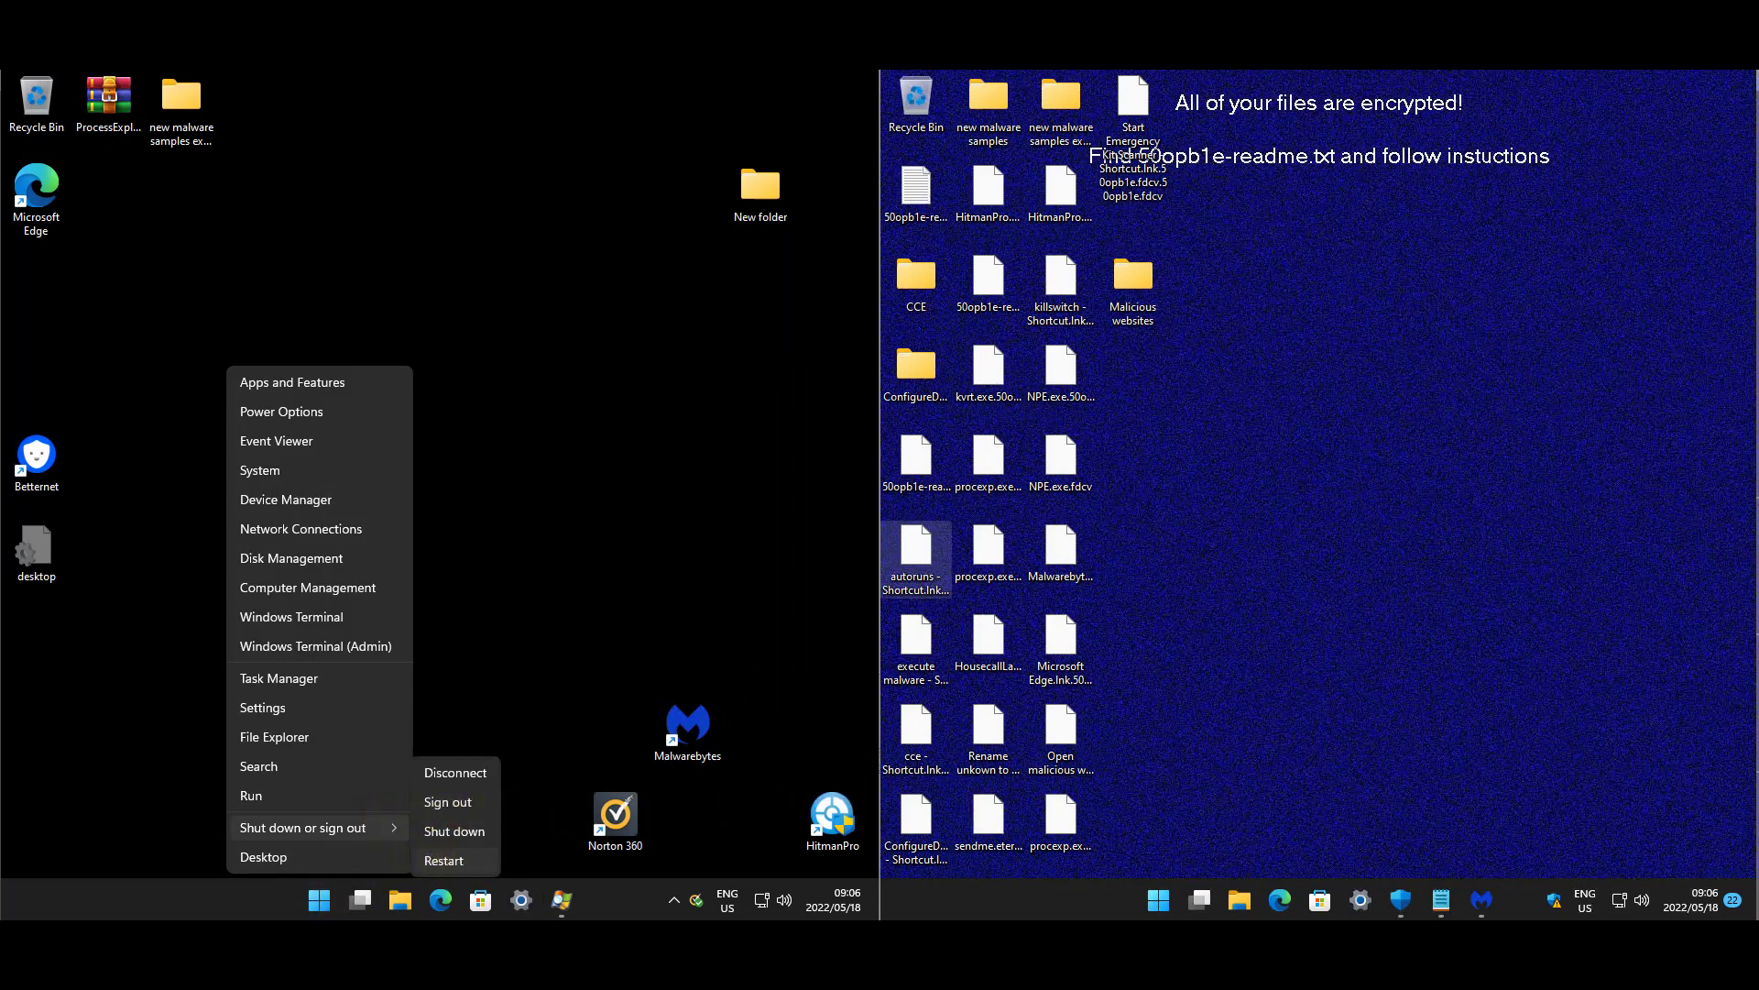
pyautogui.click(447, 860)
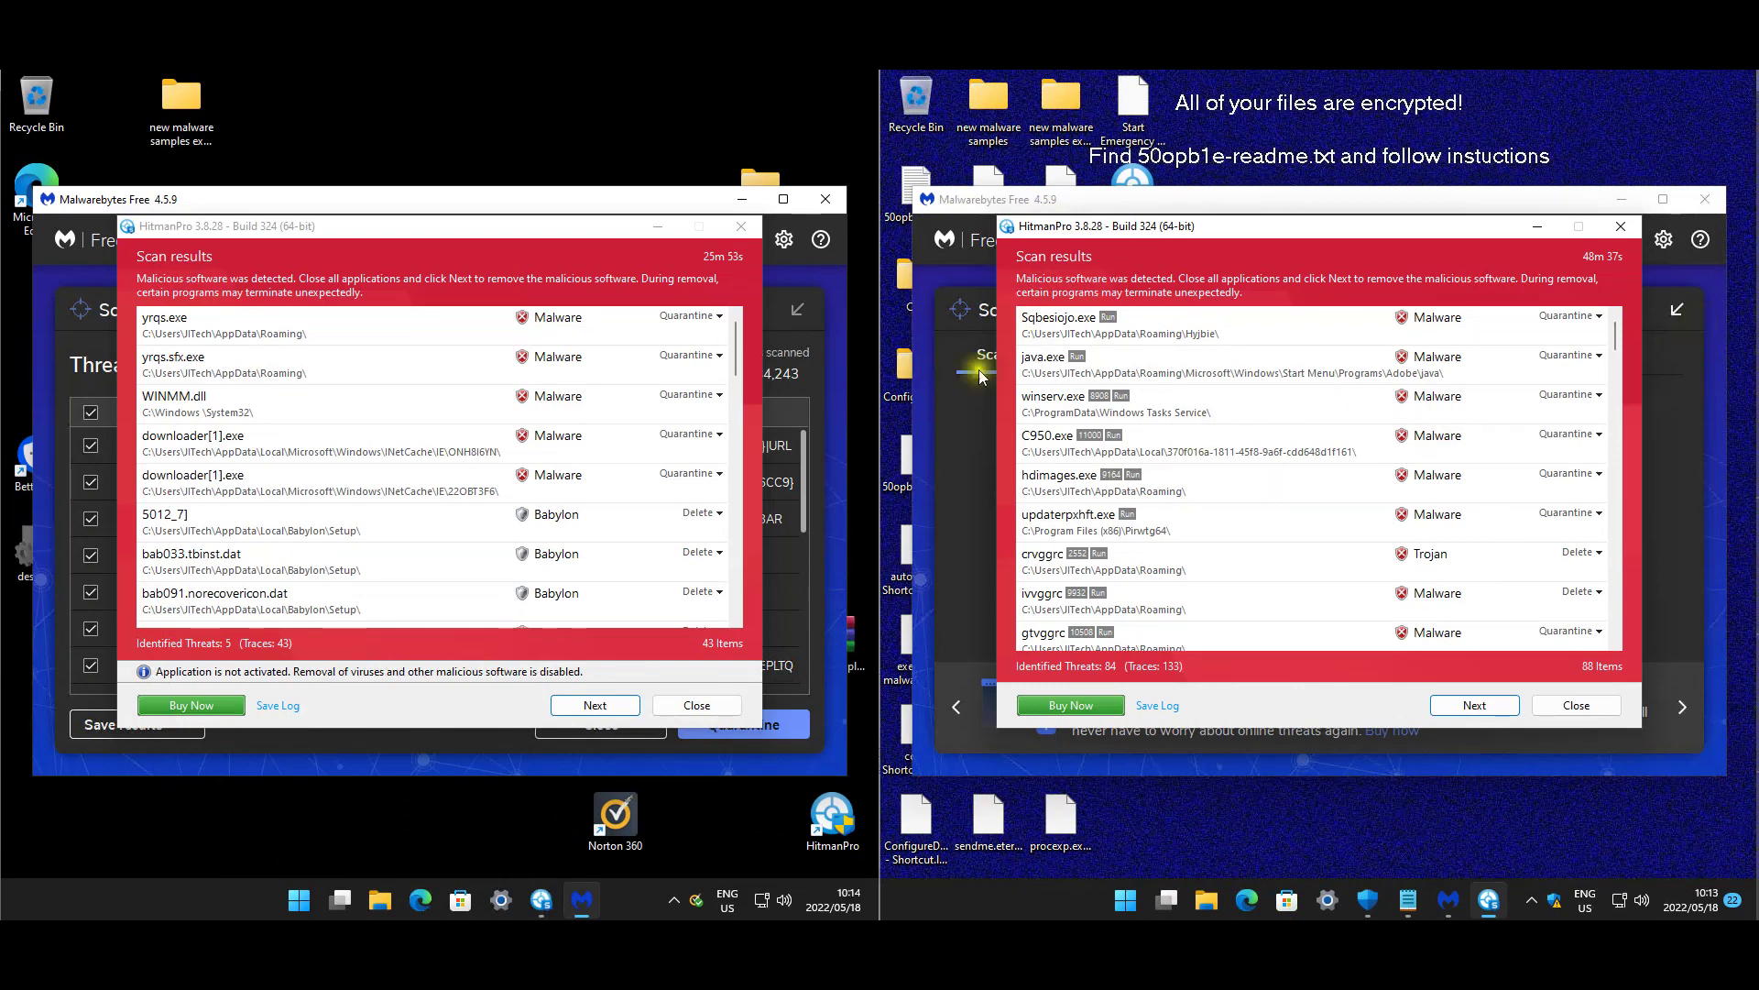
# - Examine the HitmanPro scan results on the Norton machine, from the malware detections through the Babylon files, registry entries and tracking cookies
pyautogui.click(541, 317)
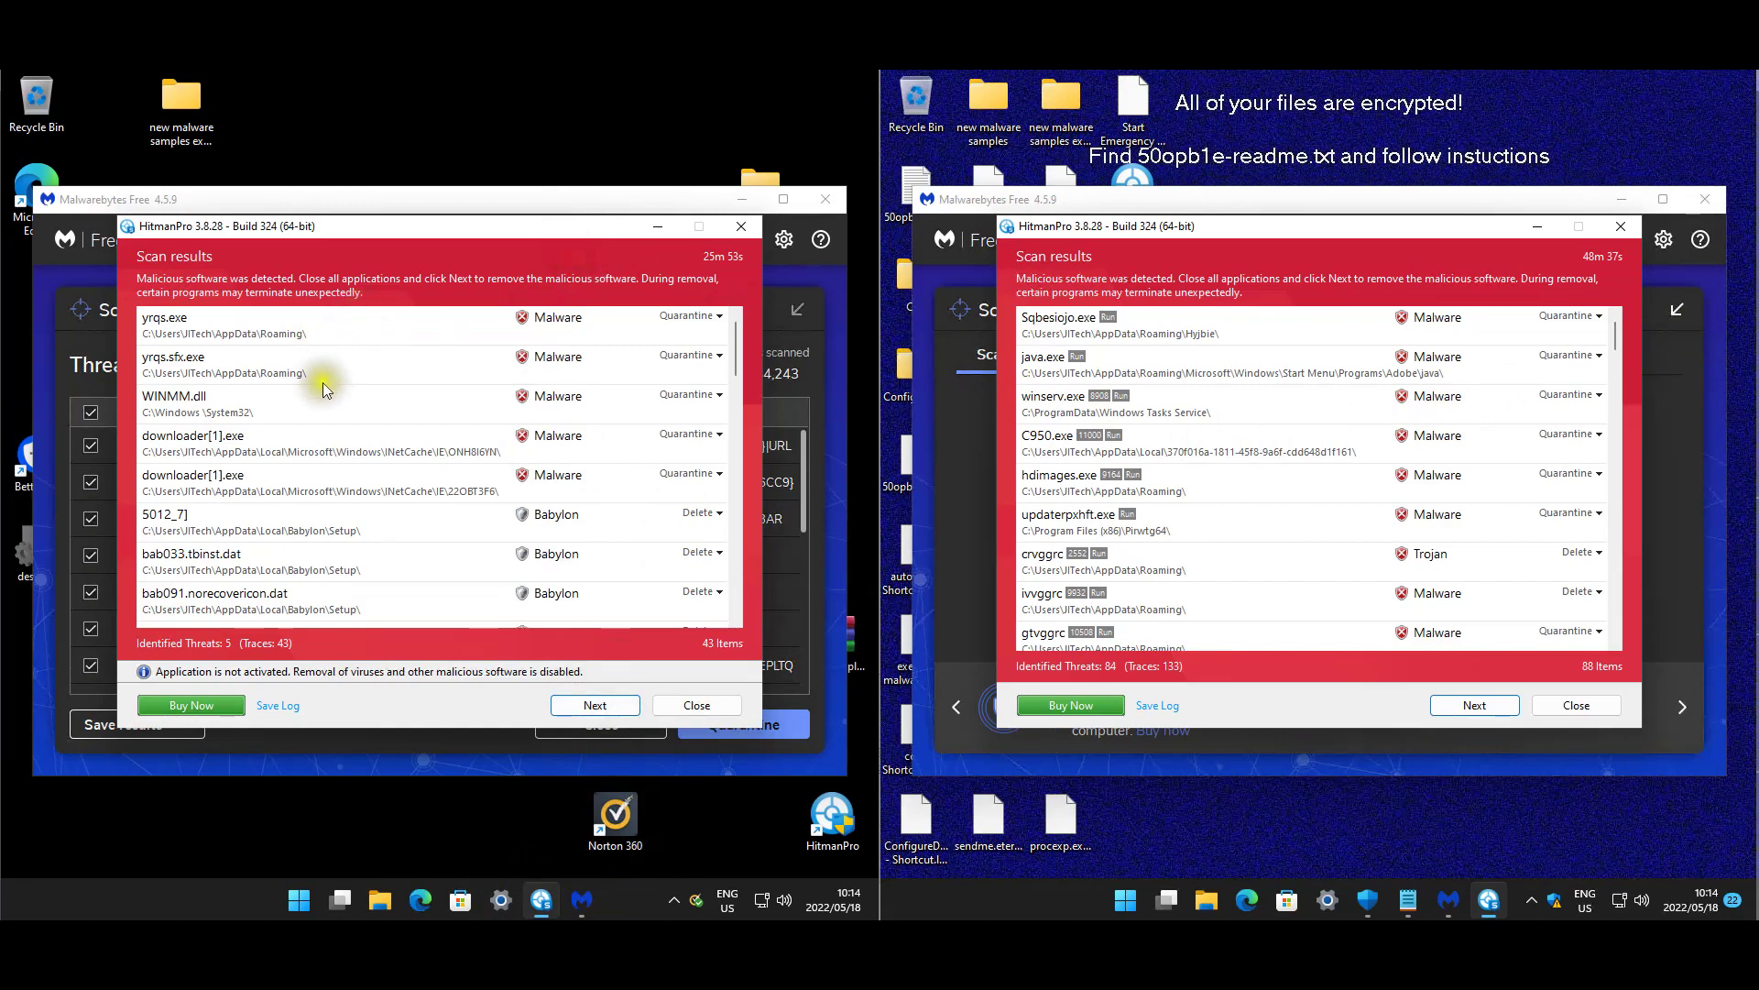
pyautogui.click(363, 402)
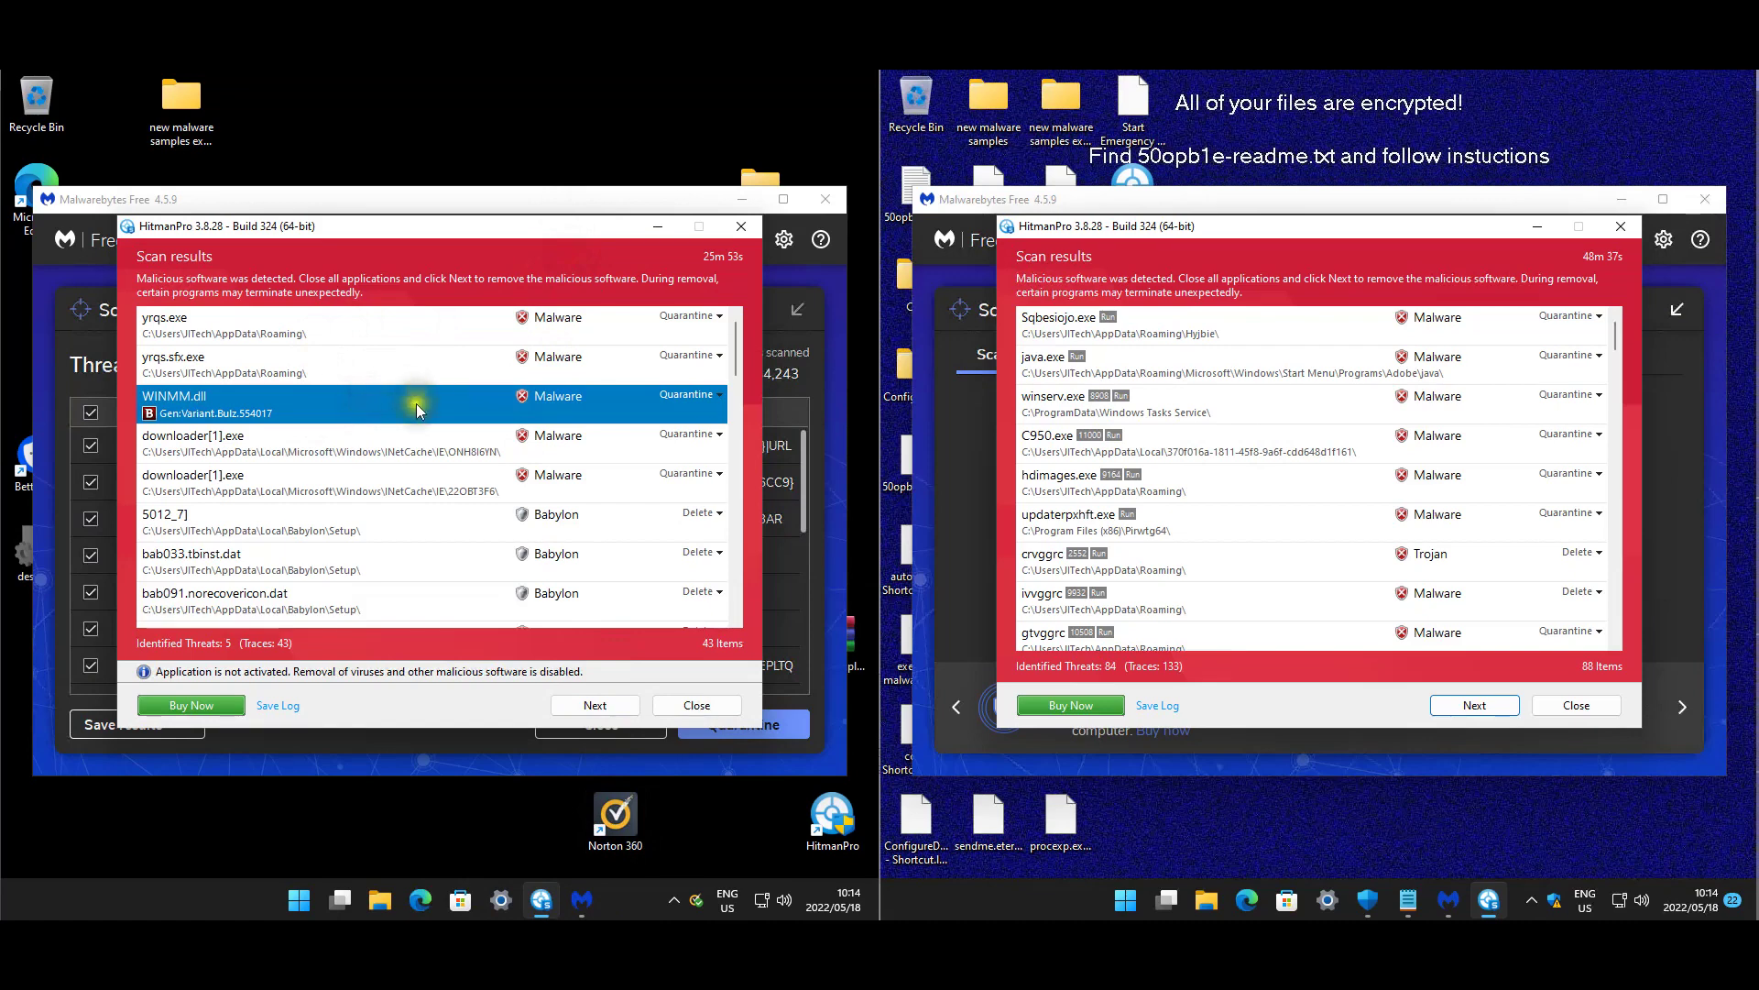
pyautogui.click(476, 453)
pyautogui.click(497, 485)
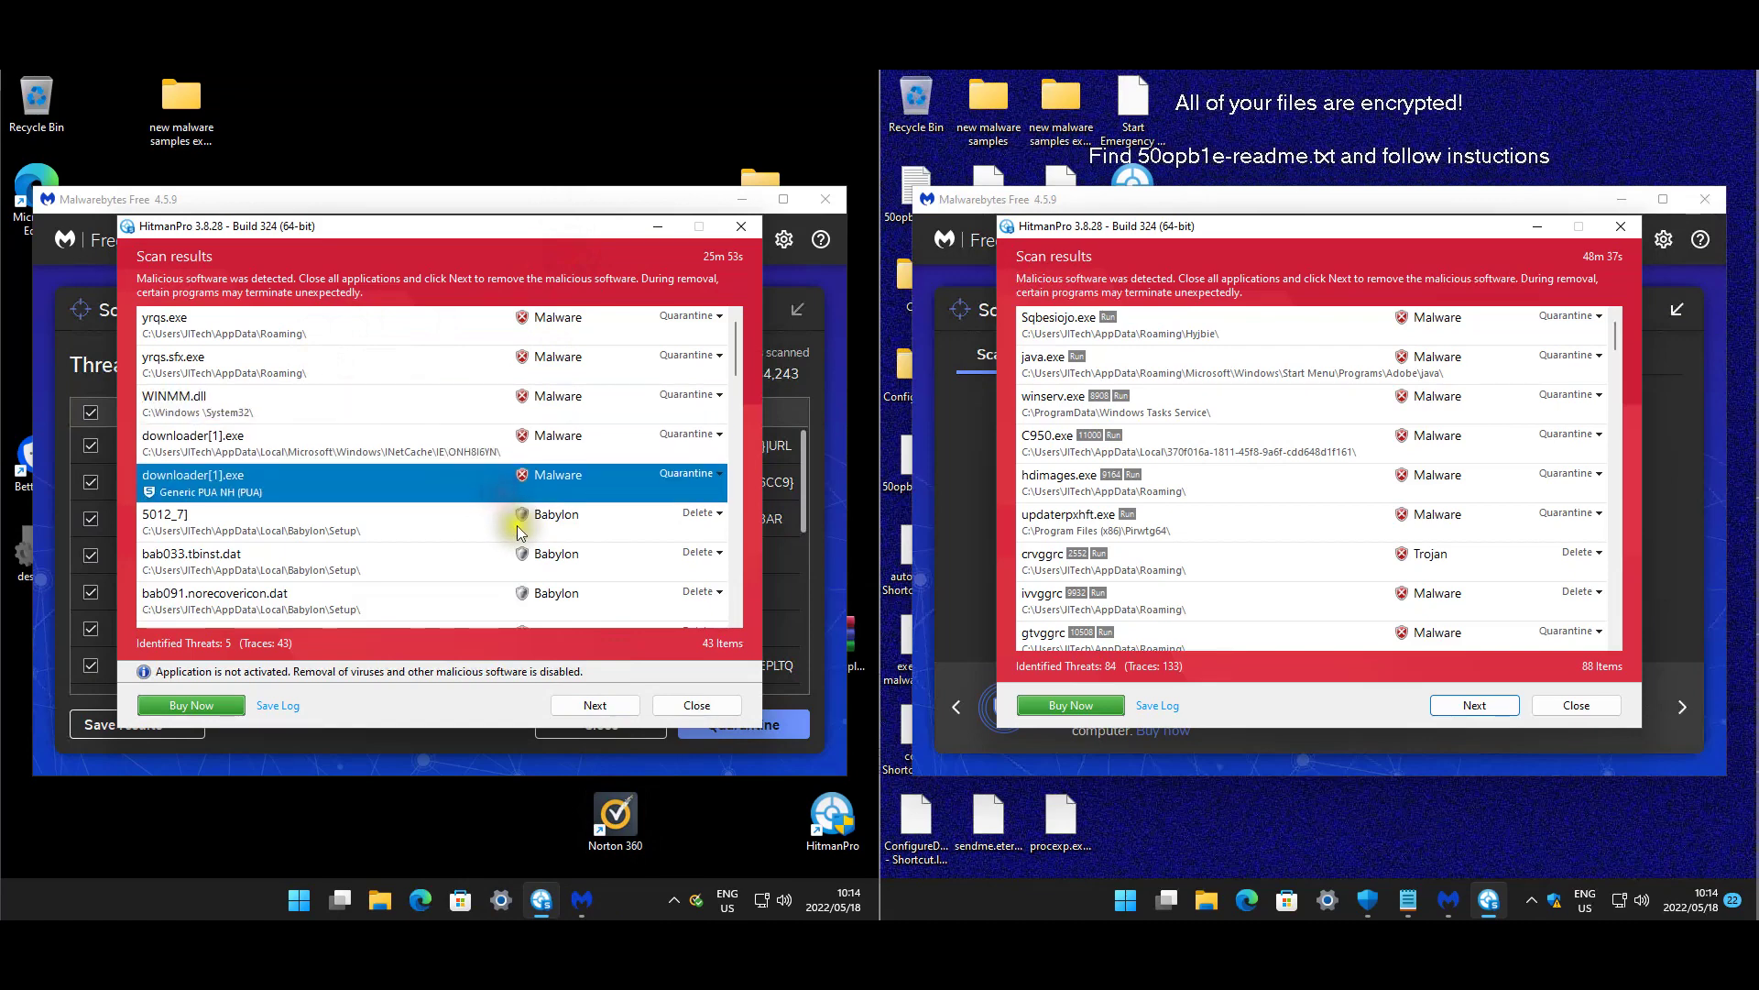
pyautogui.click(532, 518)
pyautogui.scroll(-8, 630, 530)
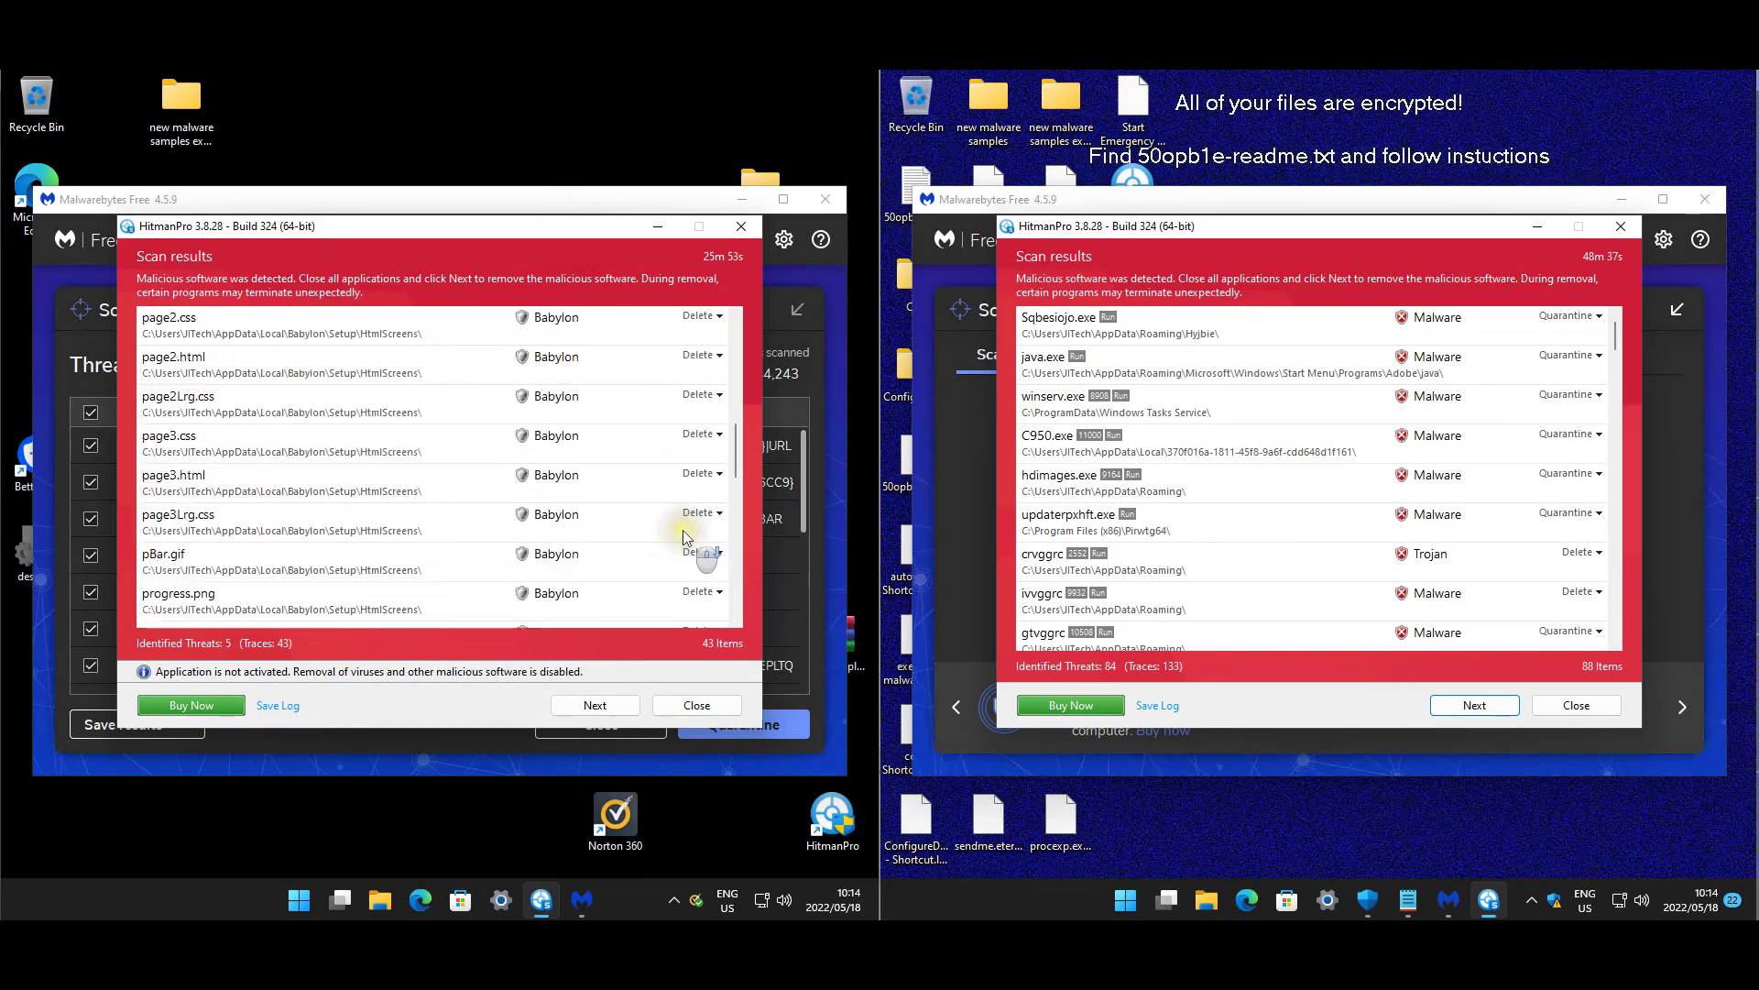
pyautogui.scroll(-10, 605, 444)
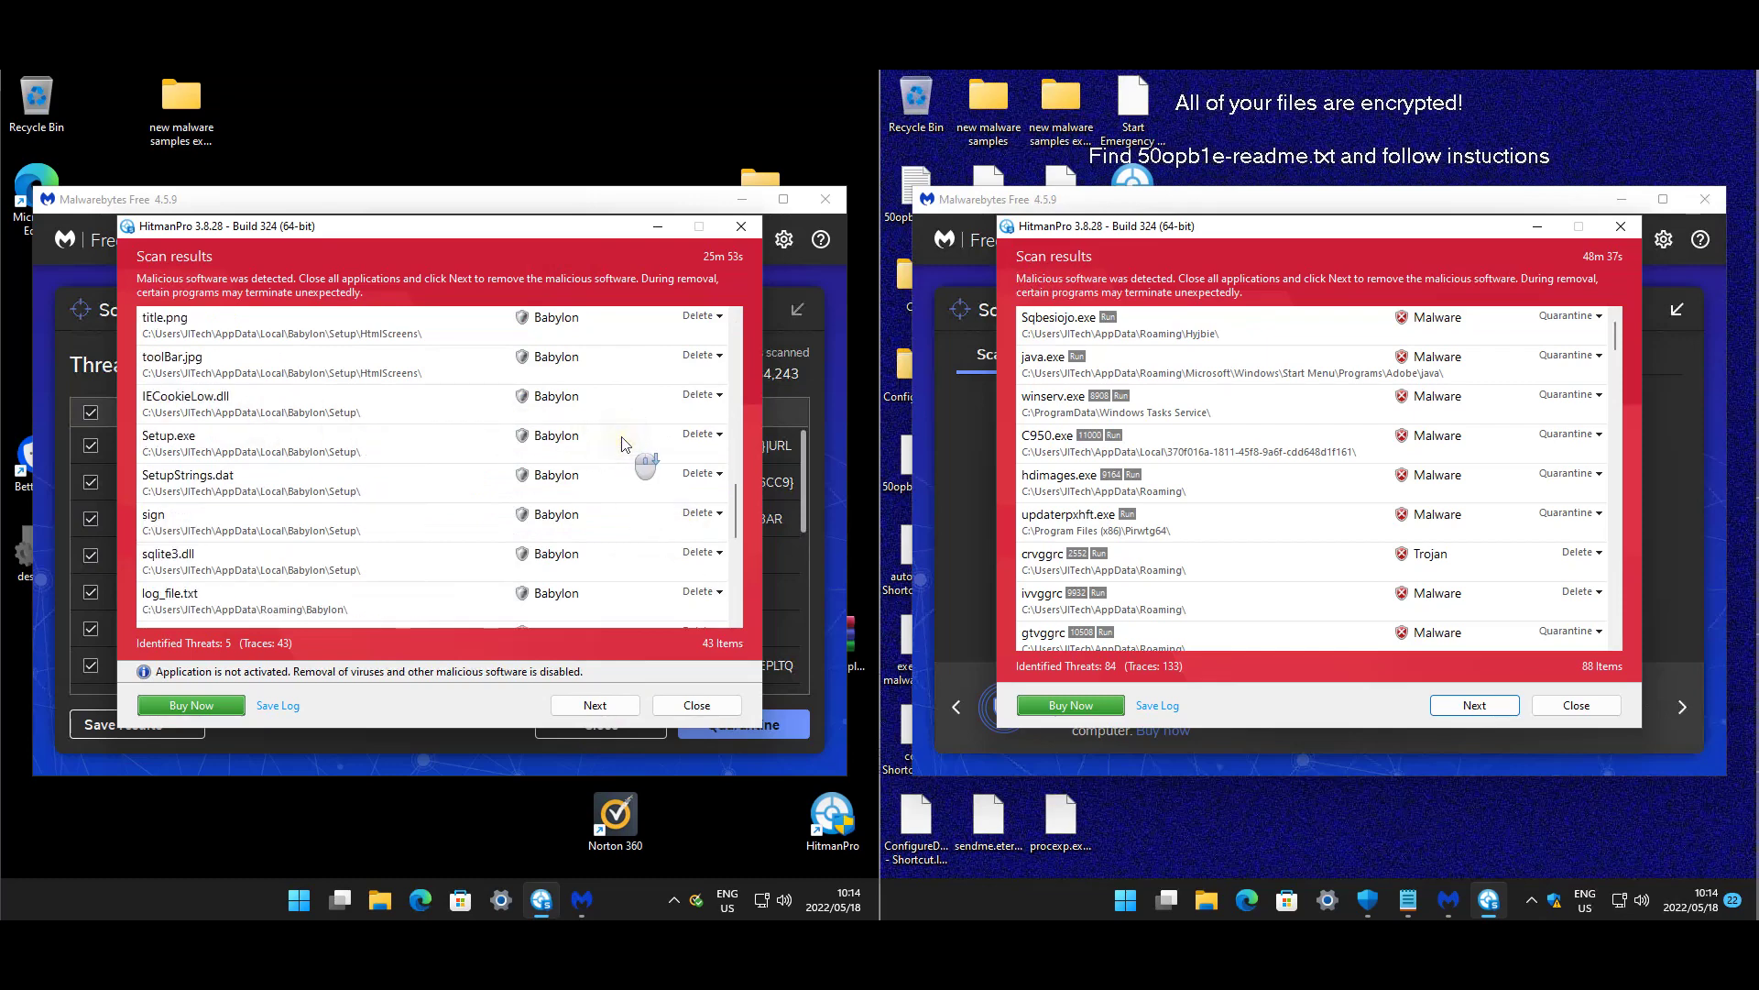
pyautogui.scroll(-2, 623, 443)
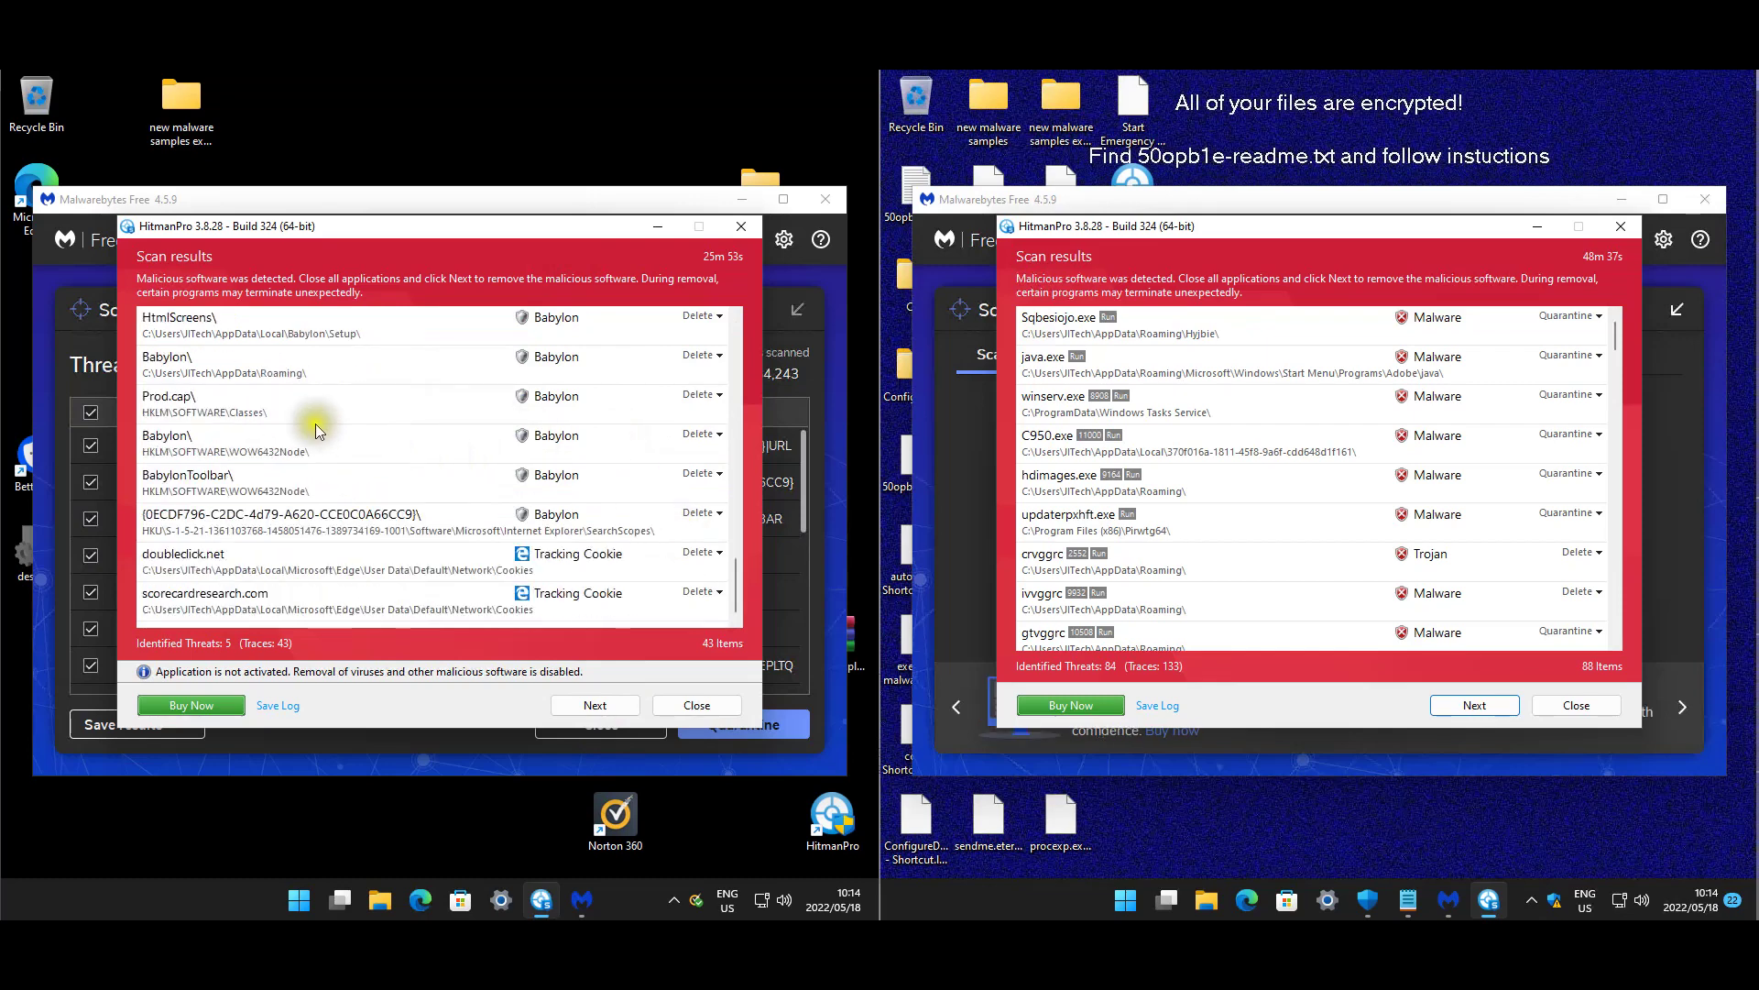
pyautogui.click(295, 404)
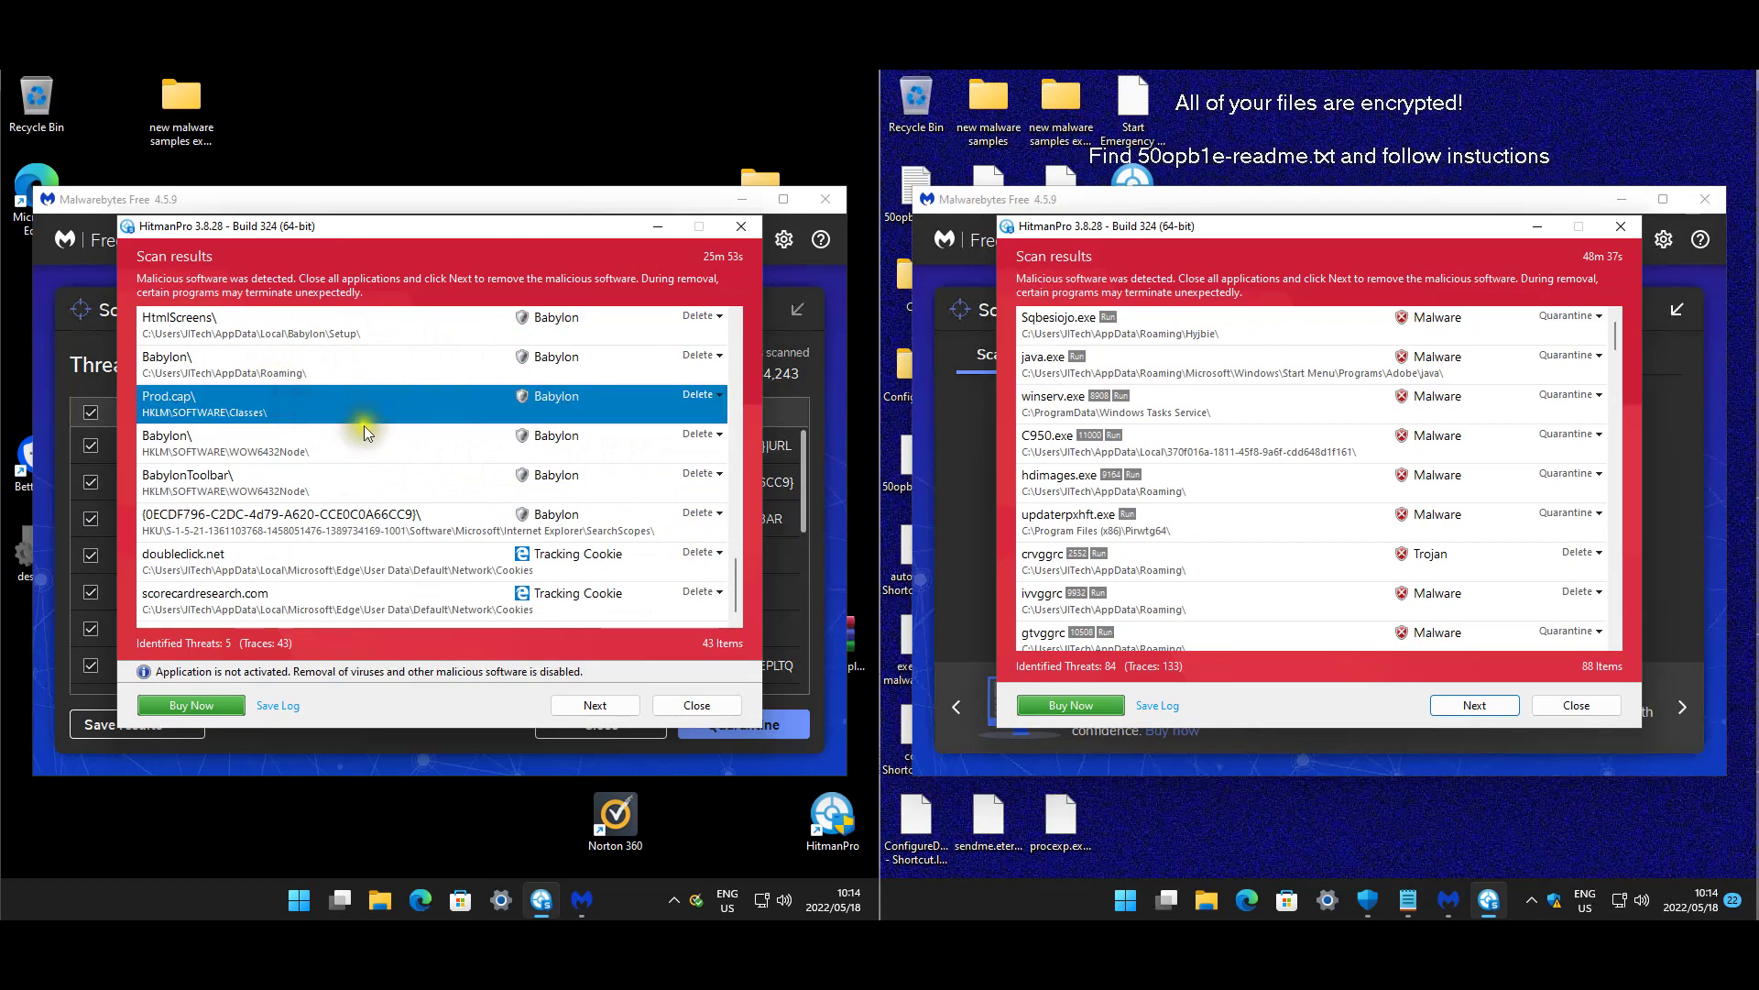
pyautogui.click(358, 441)
pyautogui.click(392, 491)
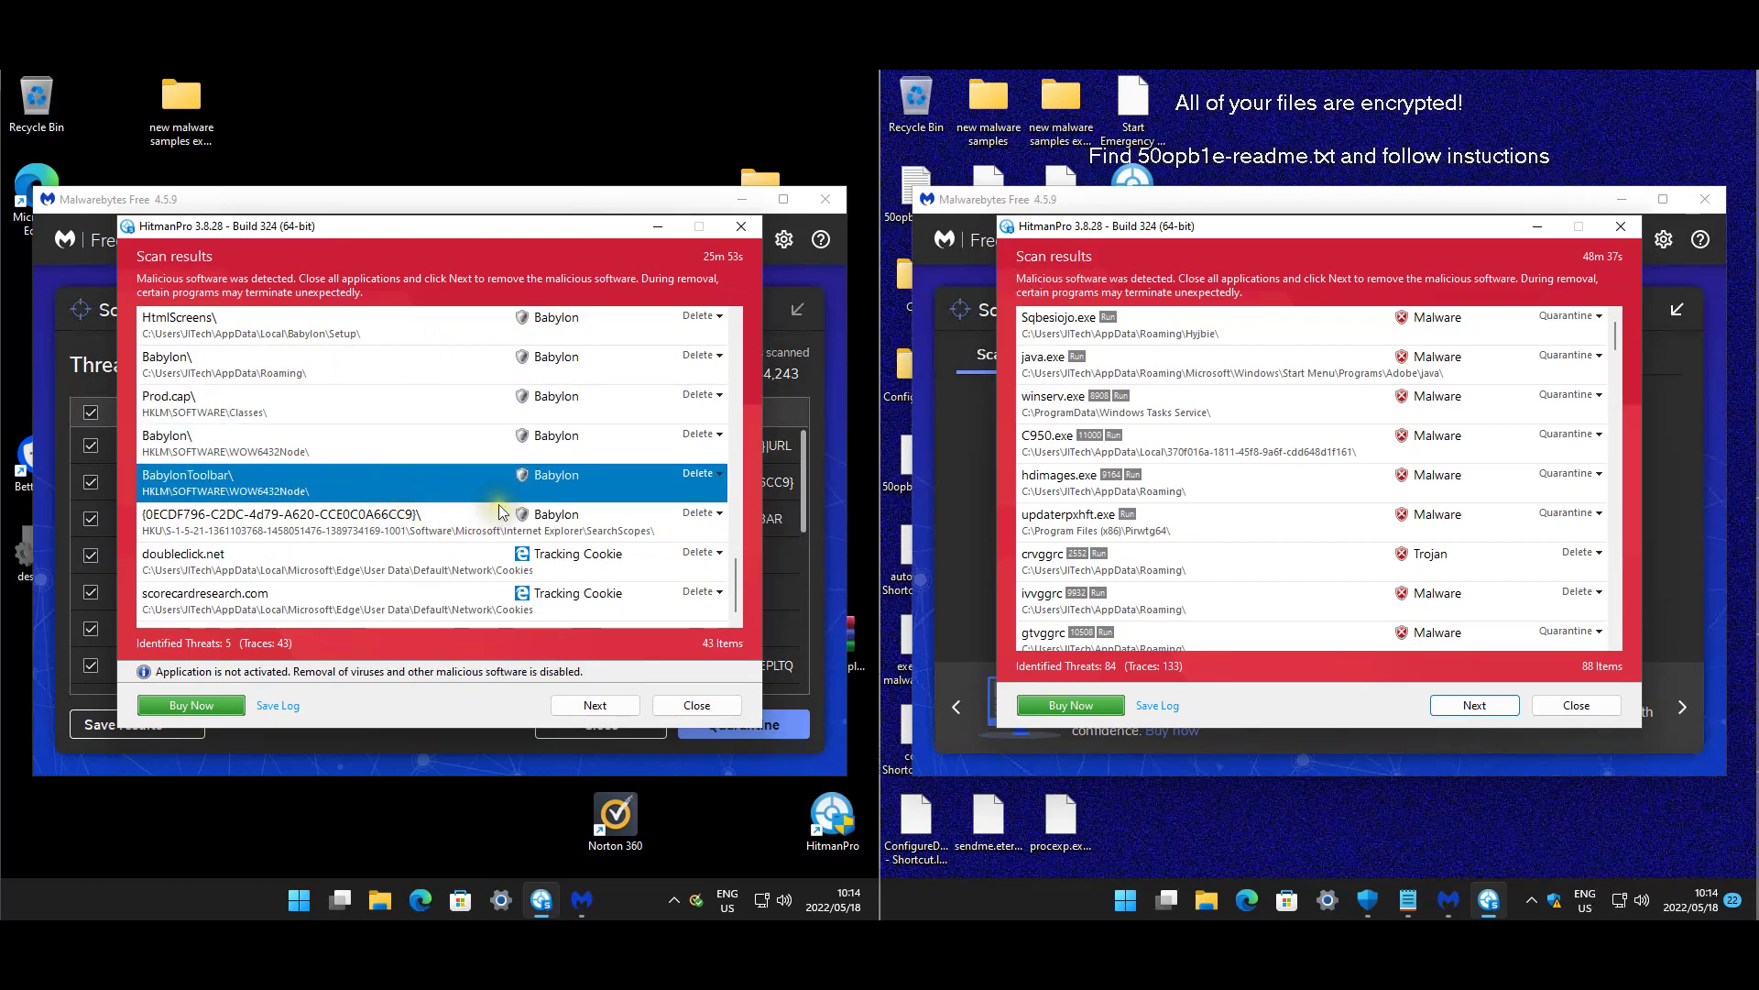
# - Examine the Internet Explorer SearchScopes and BabylonToolbar registry entries in the Norton machine's HitmanPro results
pyautogui.click(622, 532)
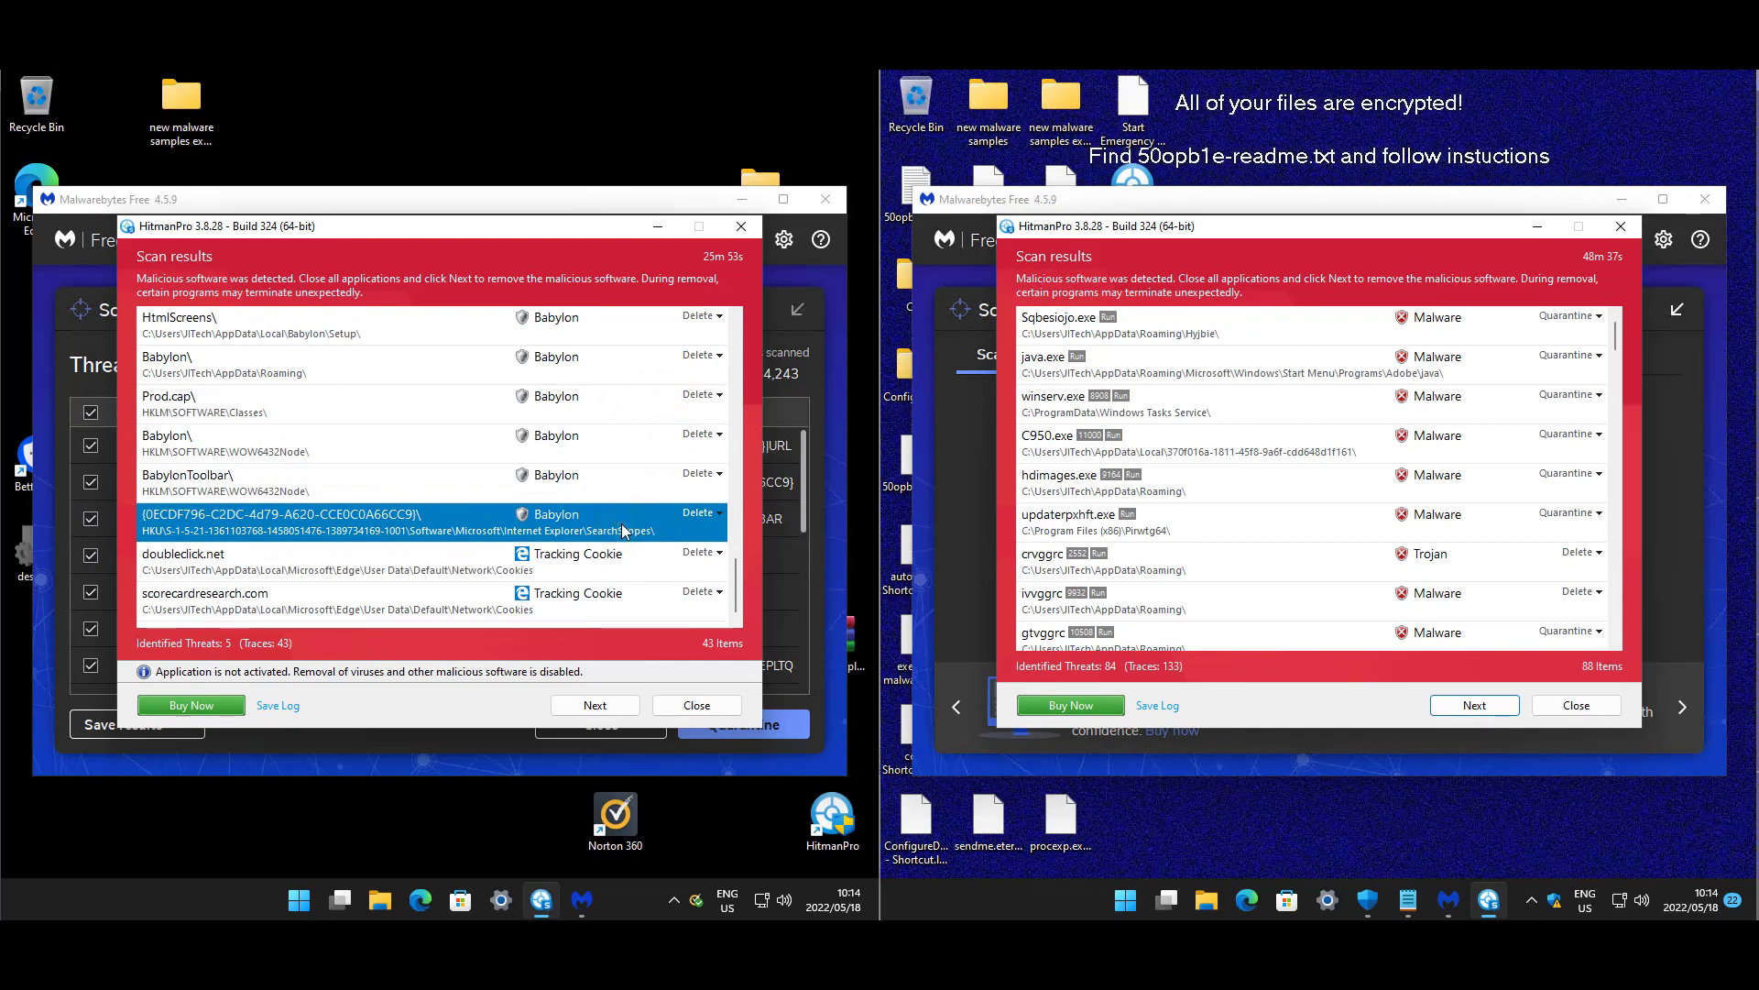
pyautogui.click(413, 477)
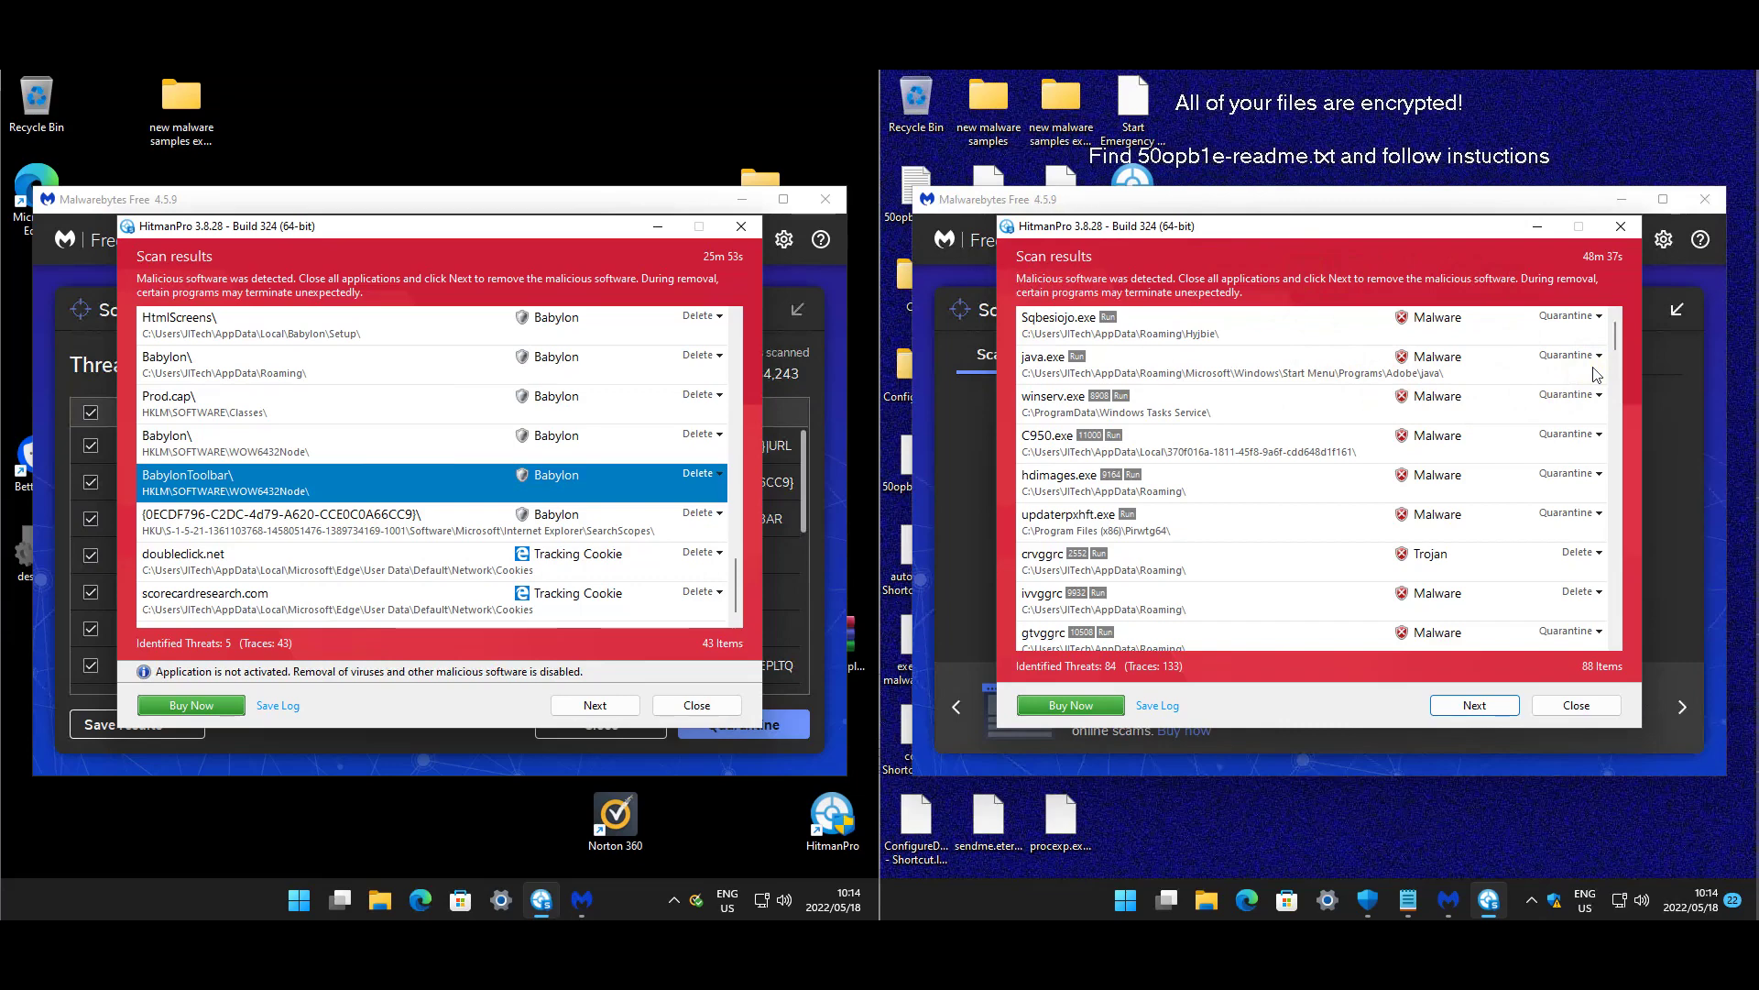
# - Review the infected machine's HitmanPro detections down to the last entry and close the HitmanPro results on both machines
pyautogui.scroll(-3, 1546, 458)
pyautogui.scroll(-1, 1426, 453)
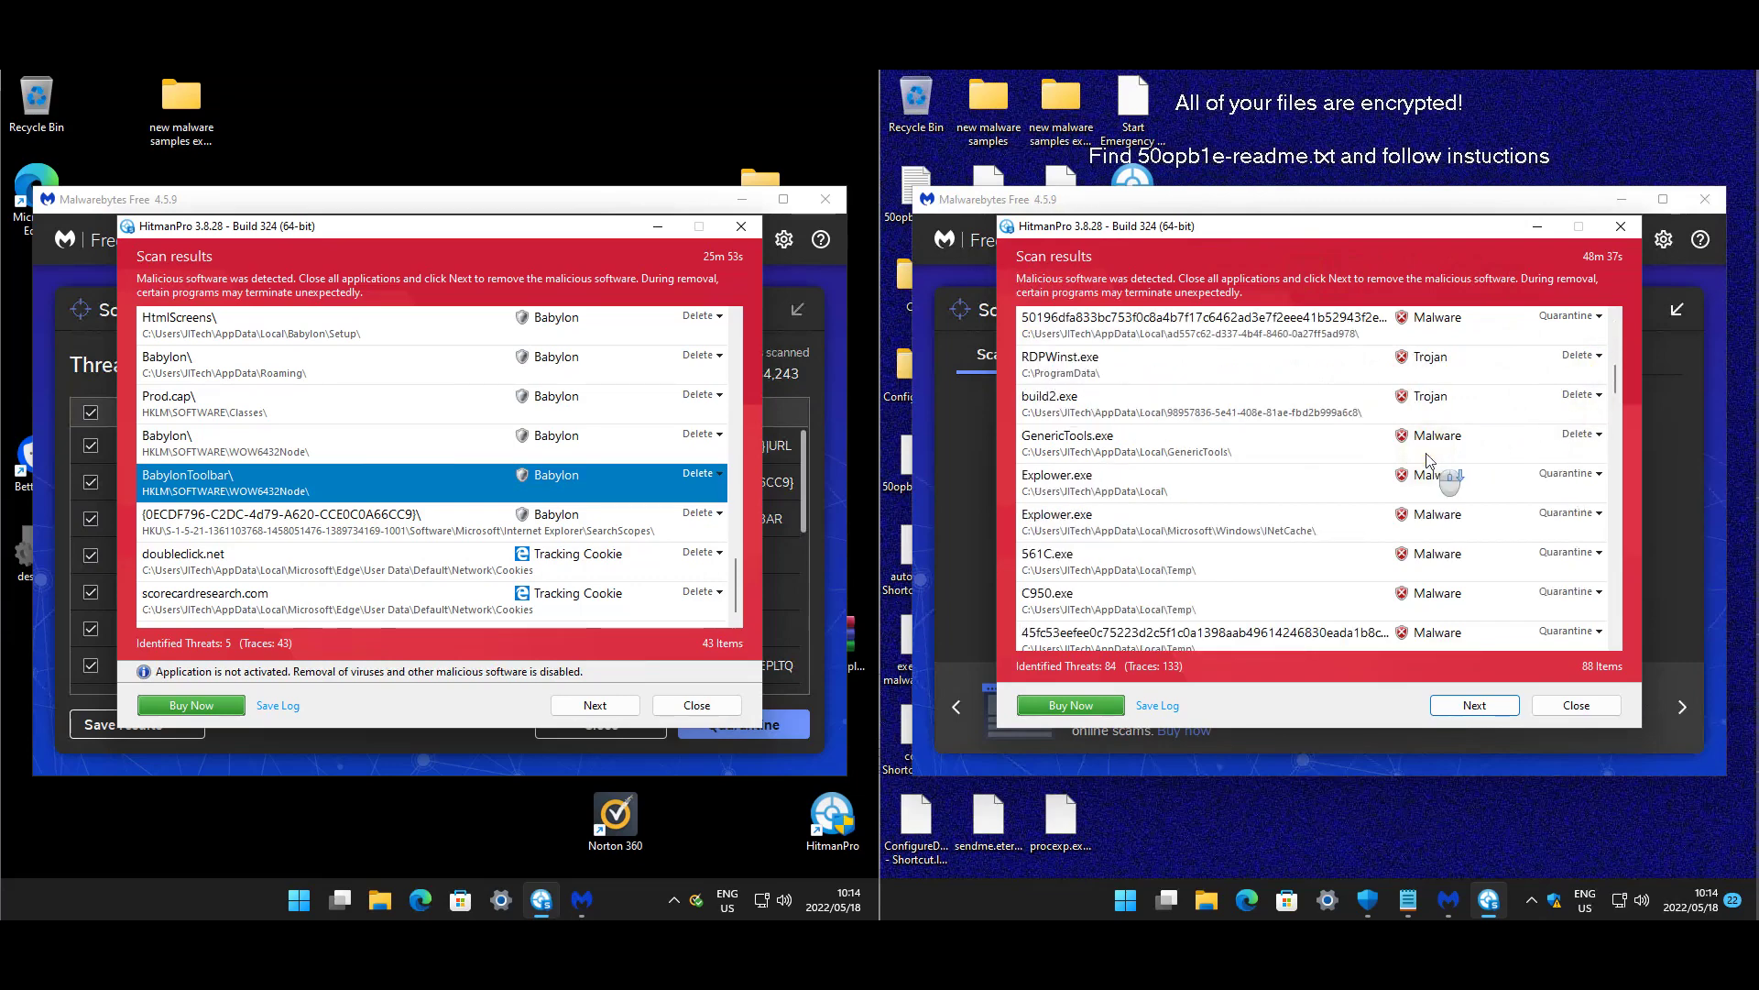
pyautogui.scroll(-1, 1497, 449)
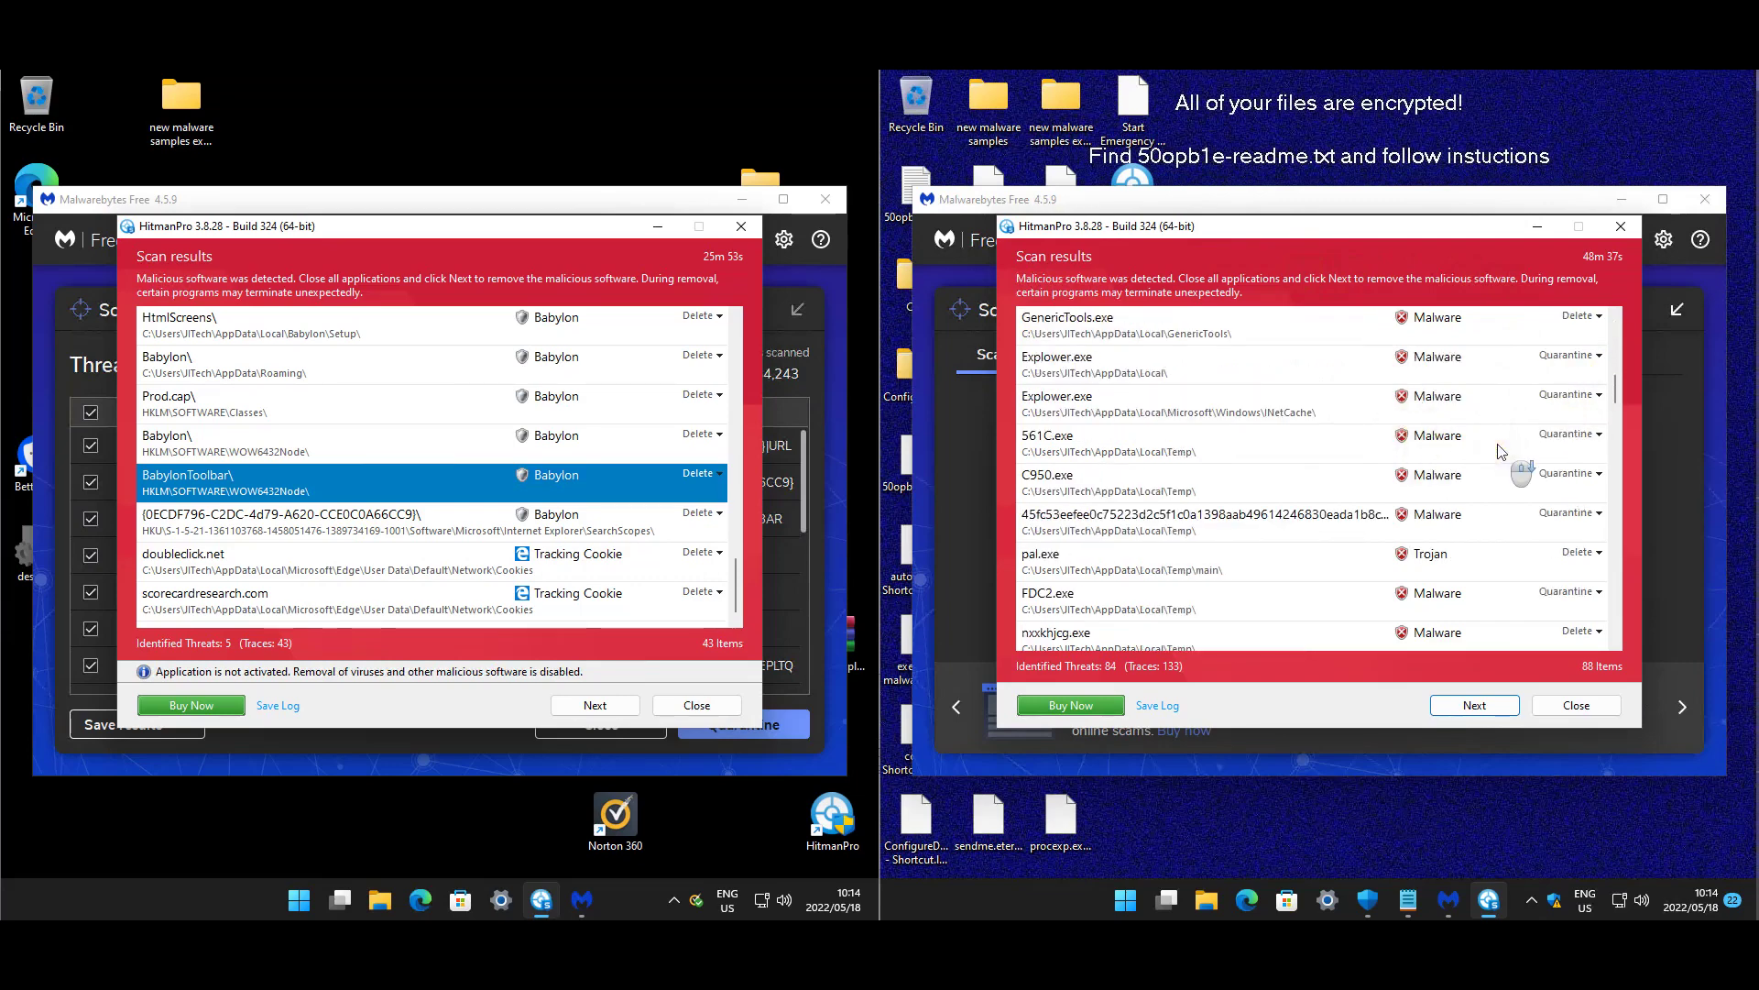
pyautogui.scroll(-3, 1499, 451)
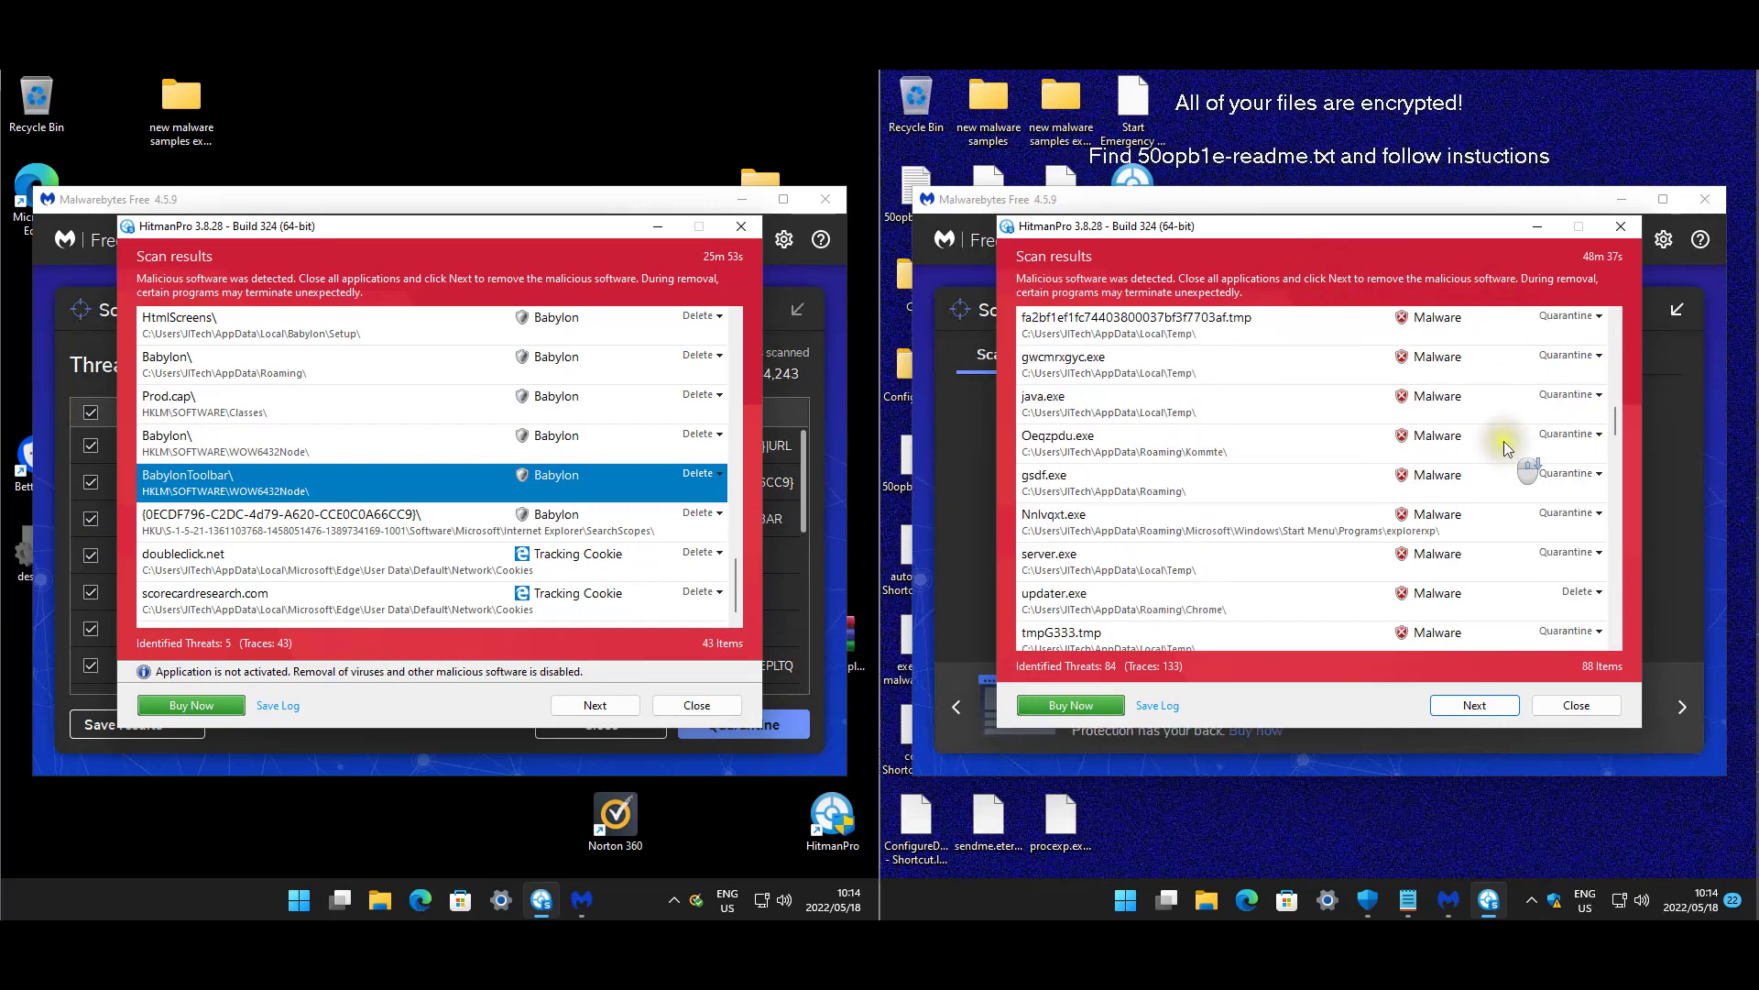
pyautogui.scroll(-4, 1528, 483)
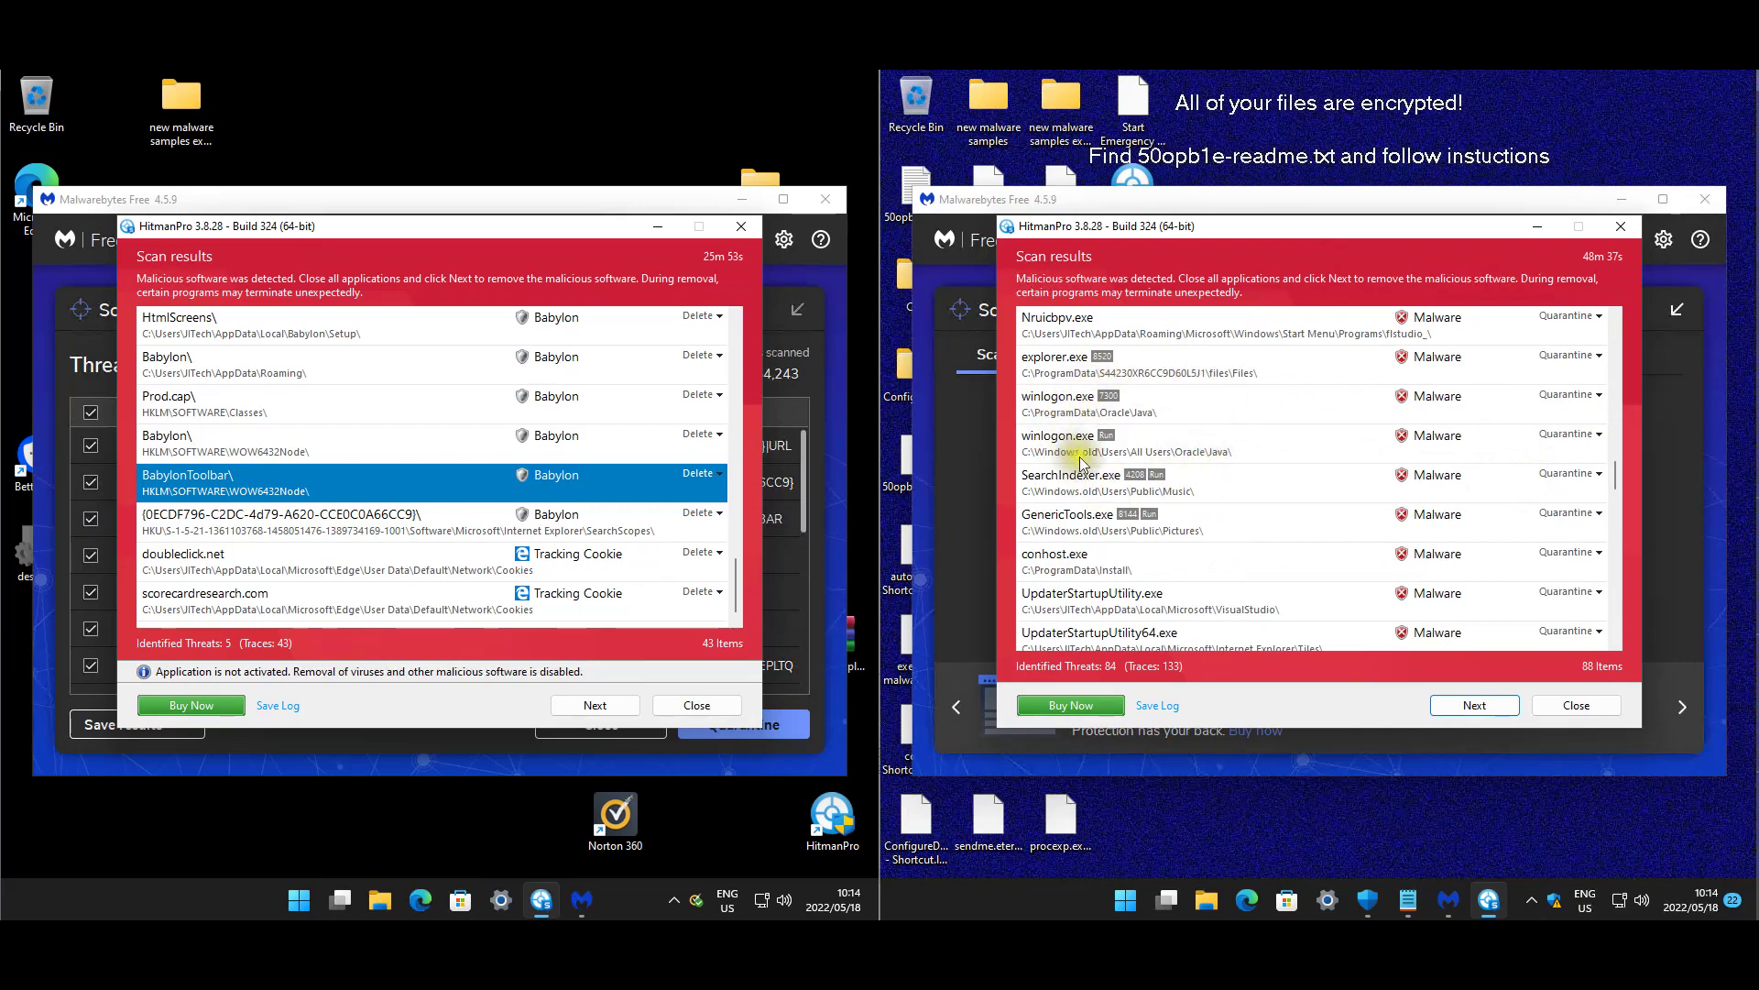
pyautogui.scroll(-3, 1446, 515)
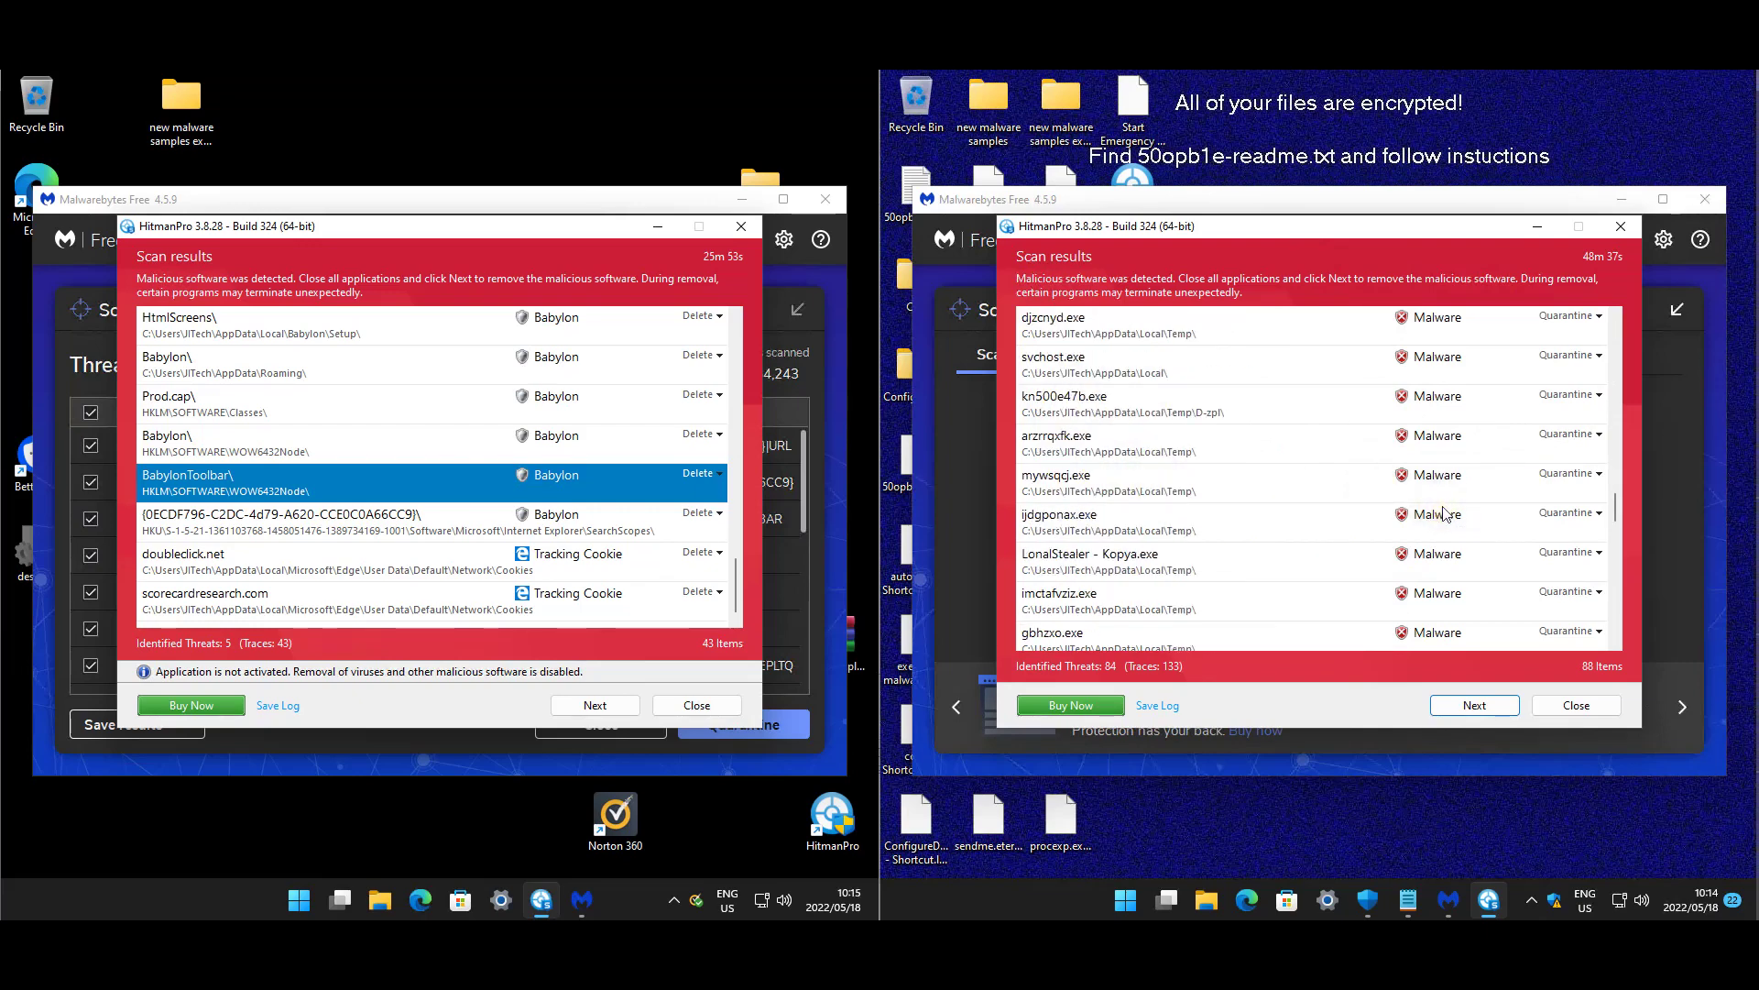
pyautogui.scroll(-8, 1444, 513)
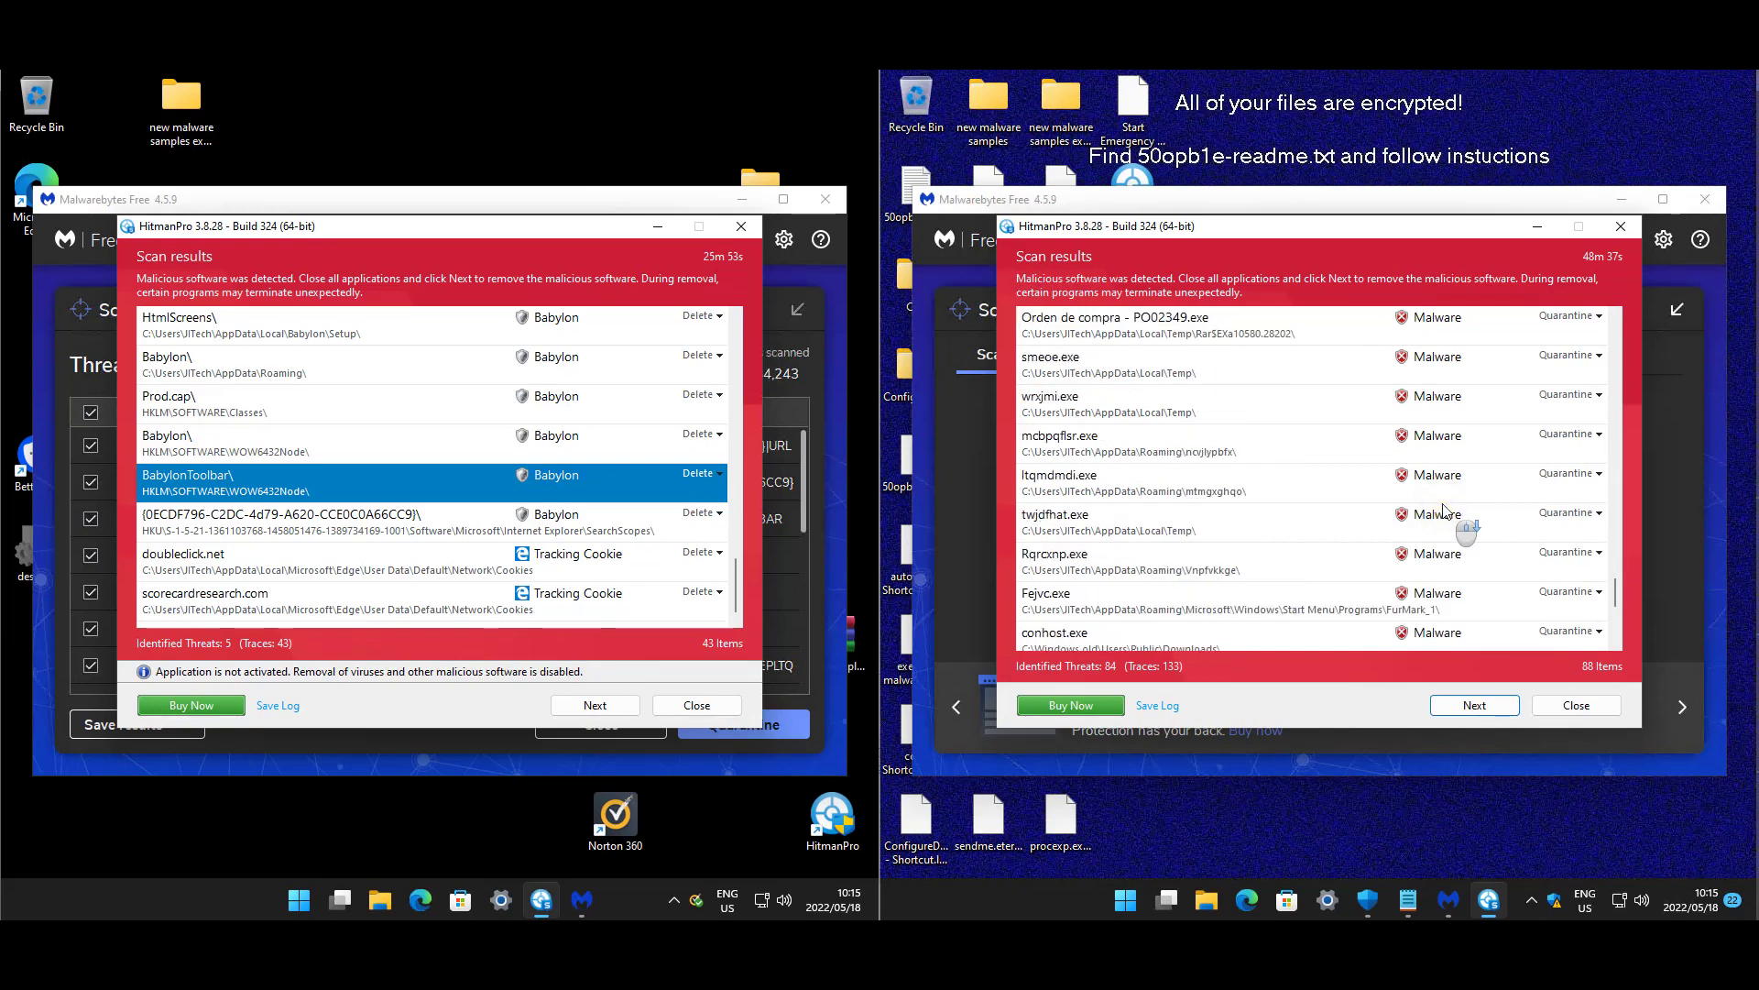
pyautogui.scroll(-3, 1444, 510)
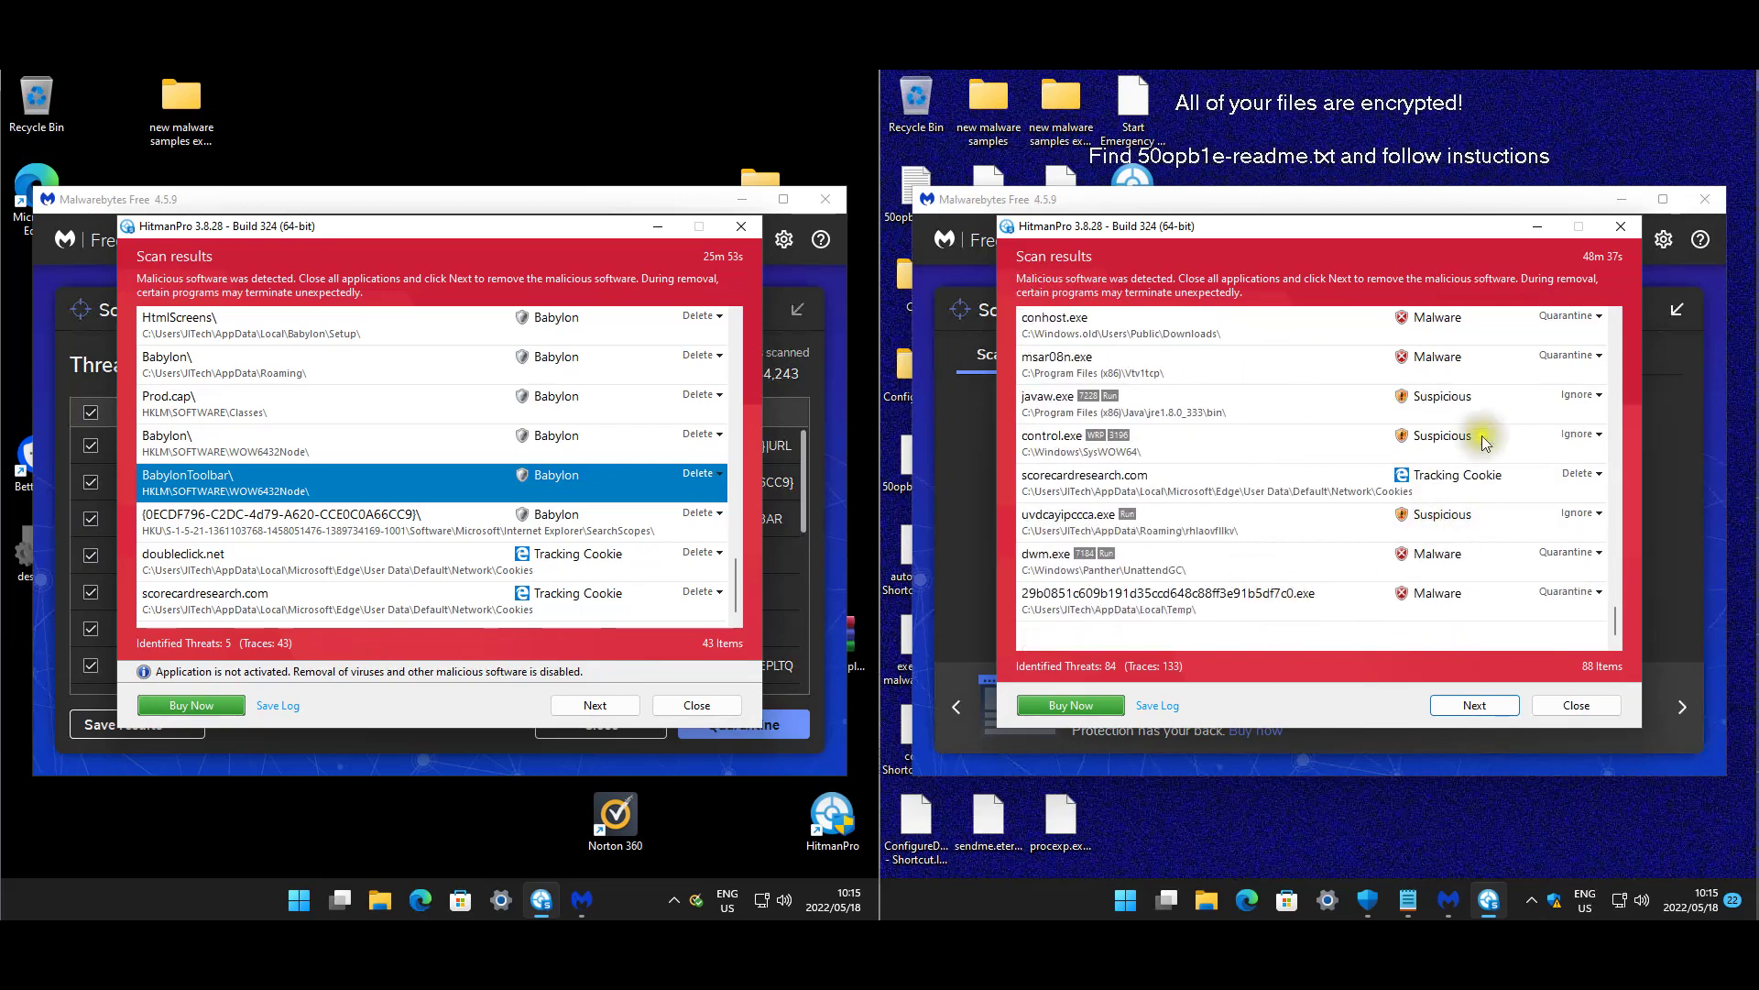
pyautogui.click(1576, 703)
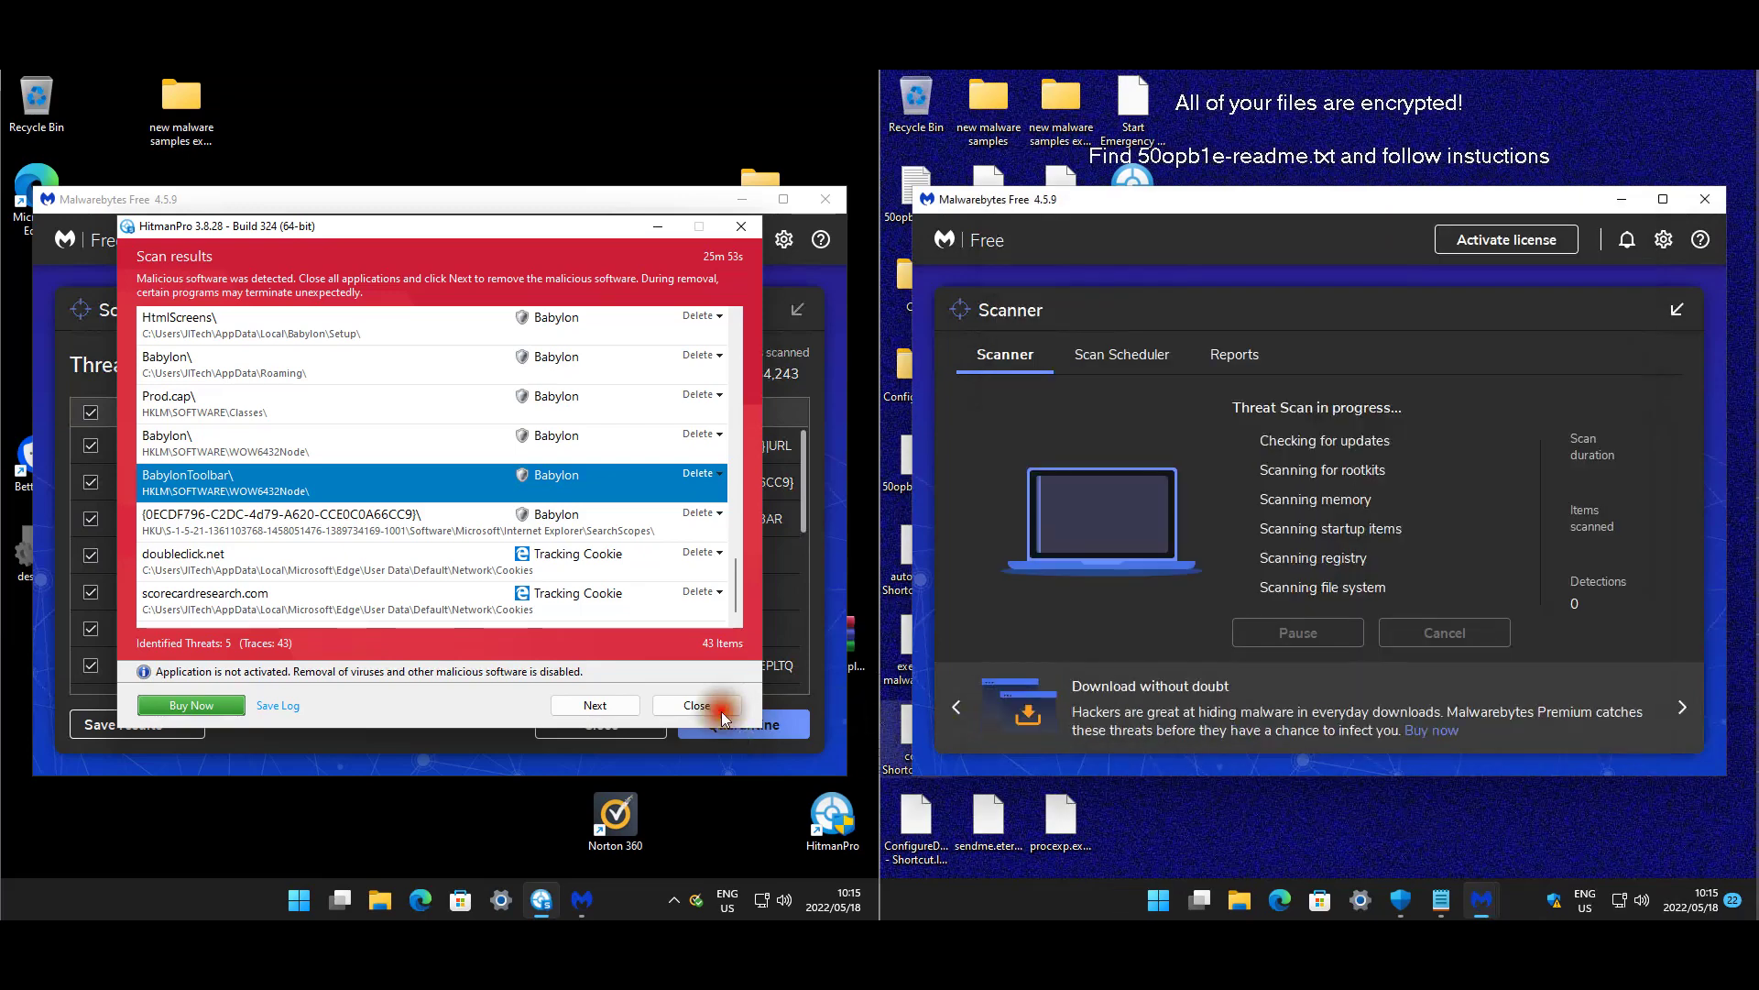
pyautogui.click(696, 704)
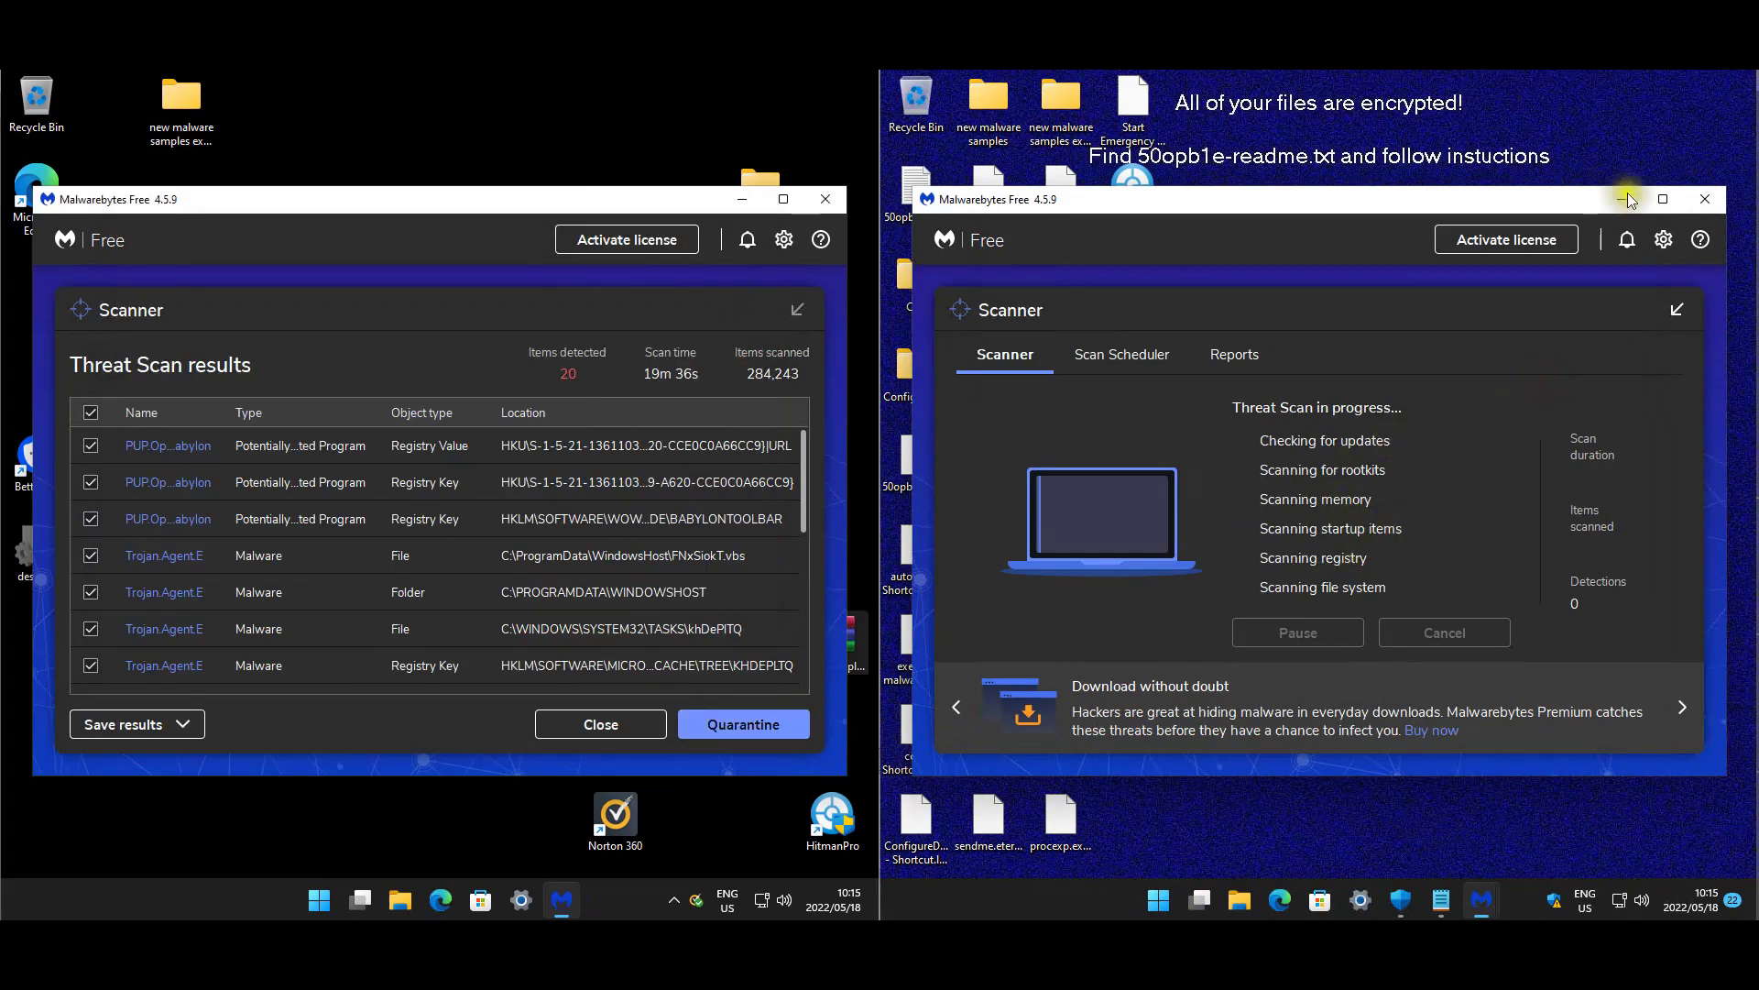
# - Sort the Norton machine's Malwarebytes threat results by location and review every detection down to the Babylon registry entries
pyautogui.click(605, 410)
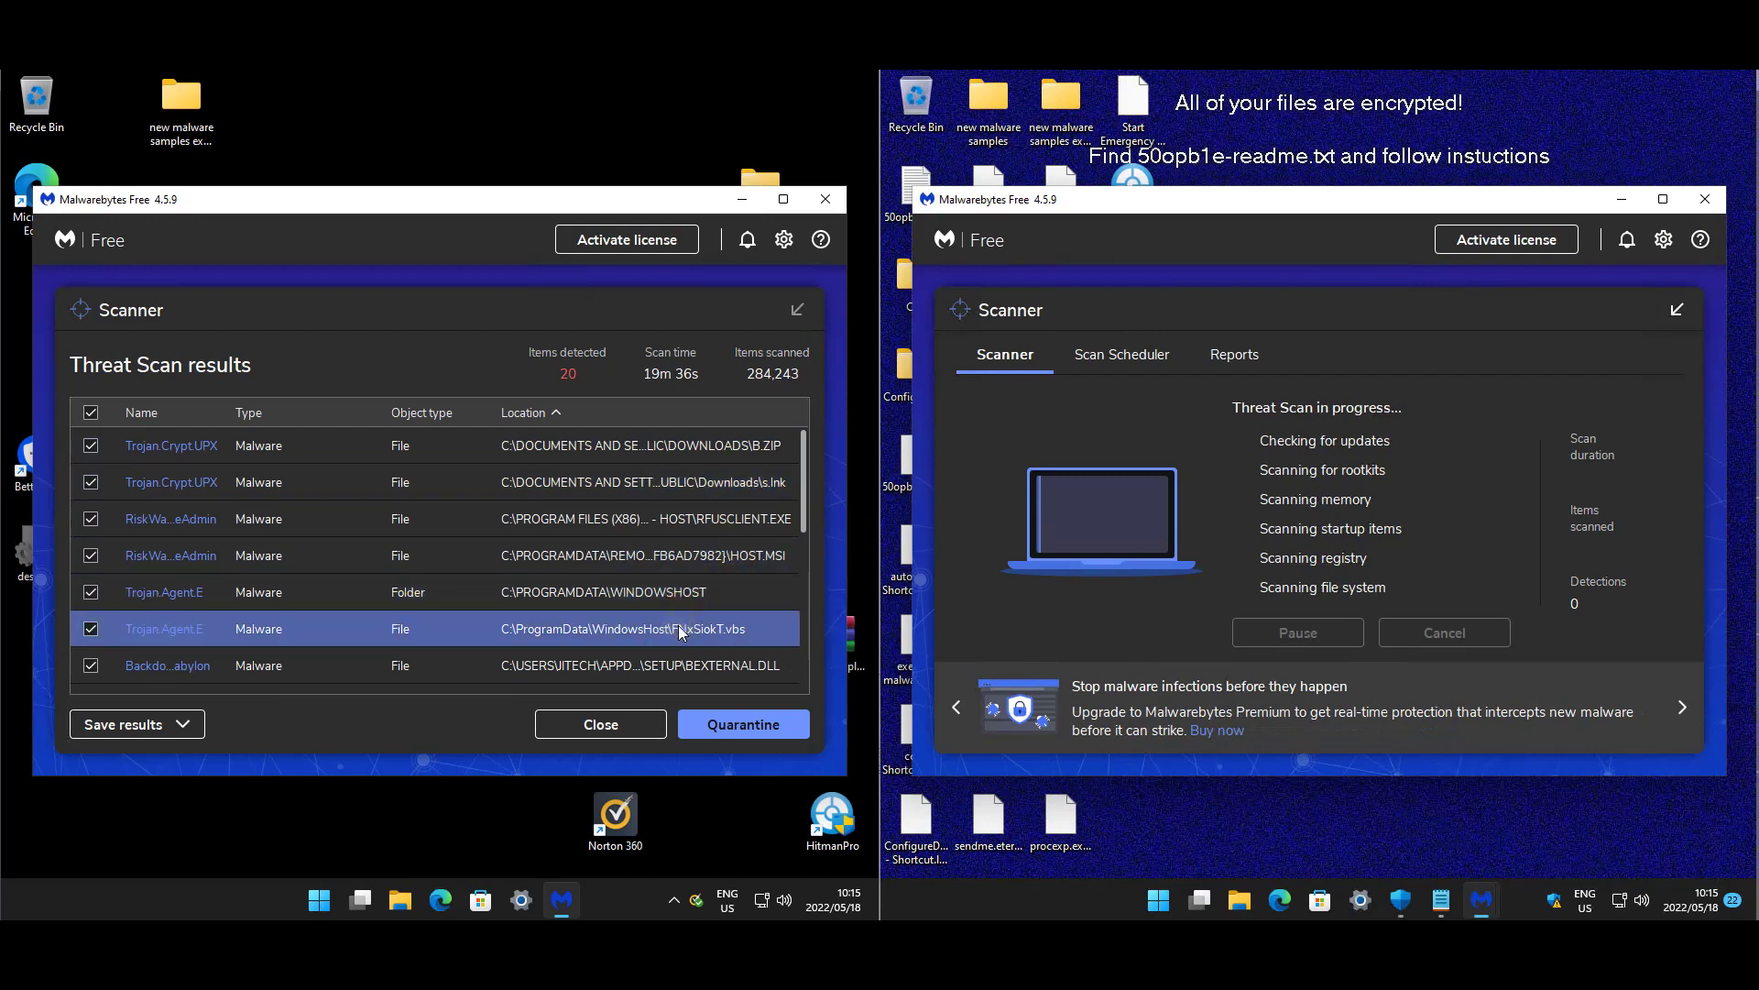
pyautogui.scroll(-3, 722, 591)
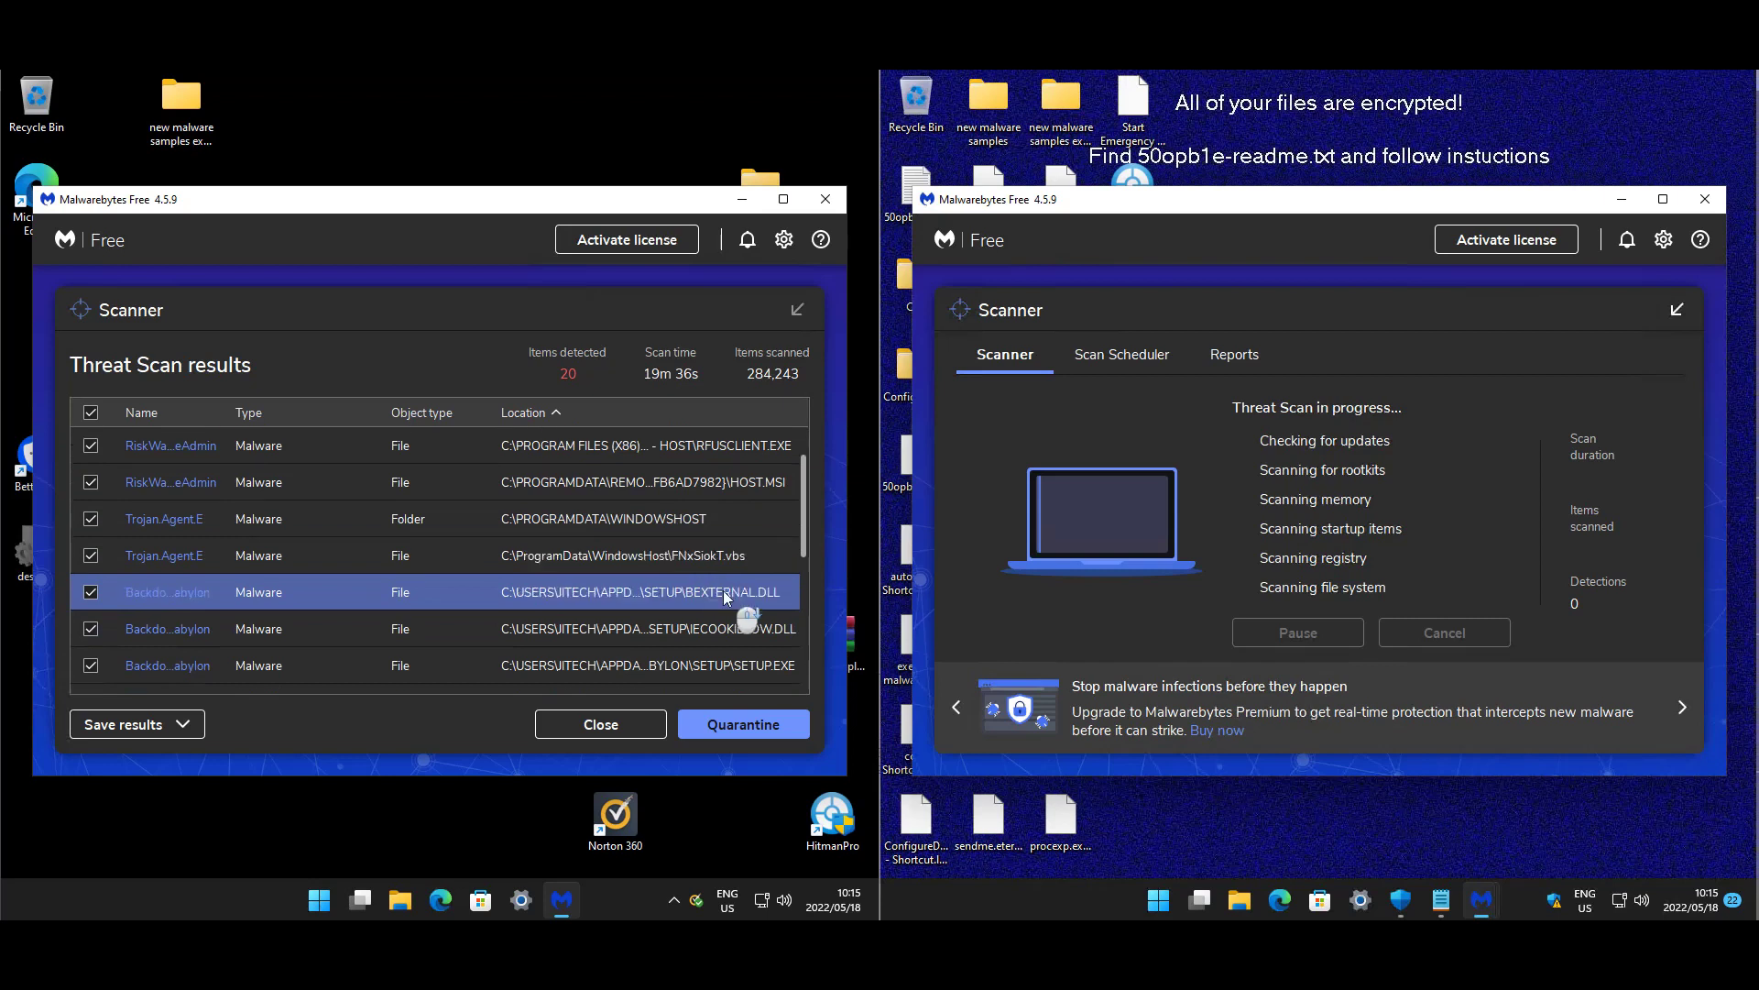
pyautogui.scroll(-5, 723, 593)
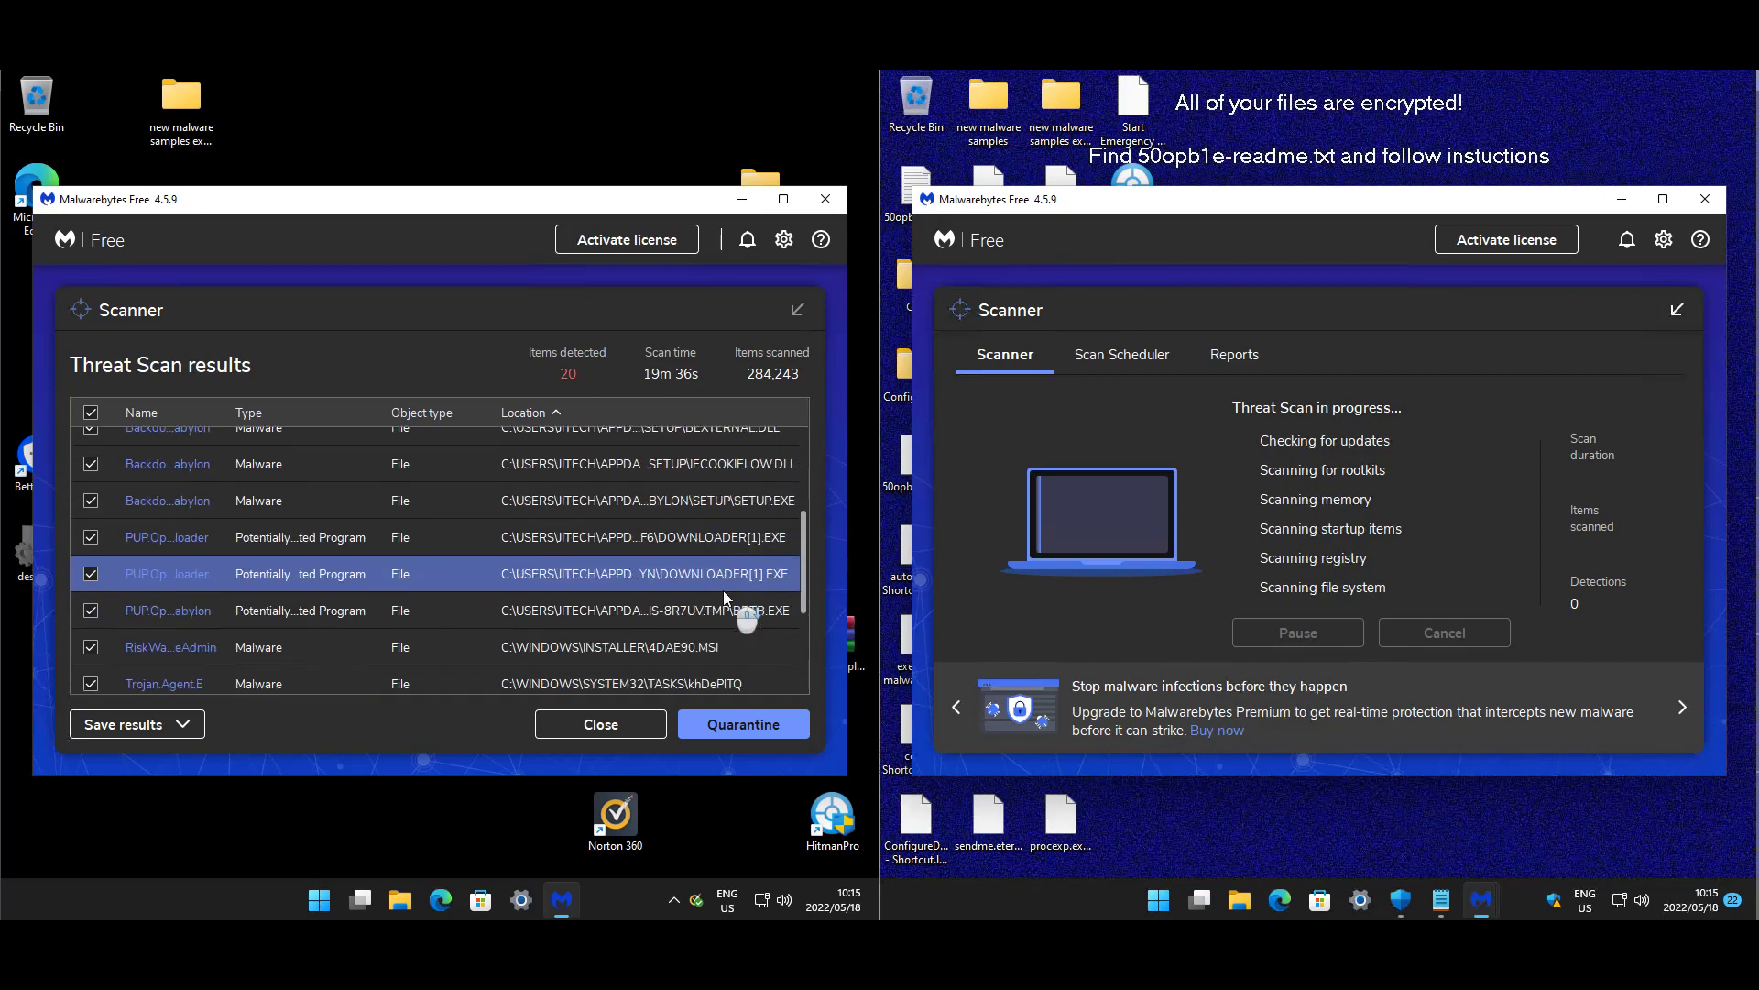
pyautogui.scroll(-2, 728, 590)
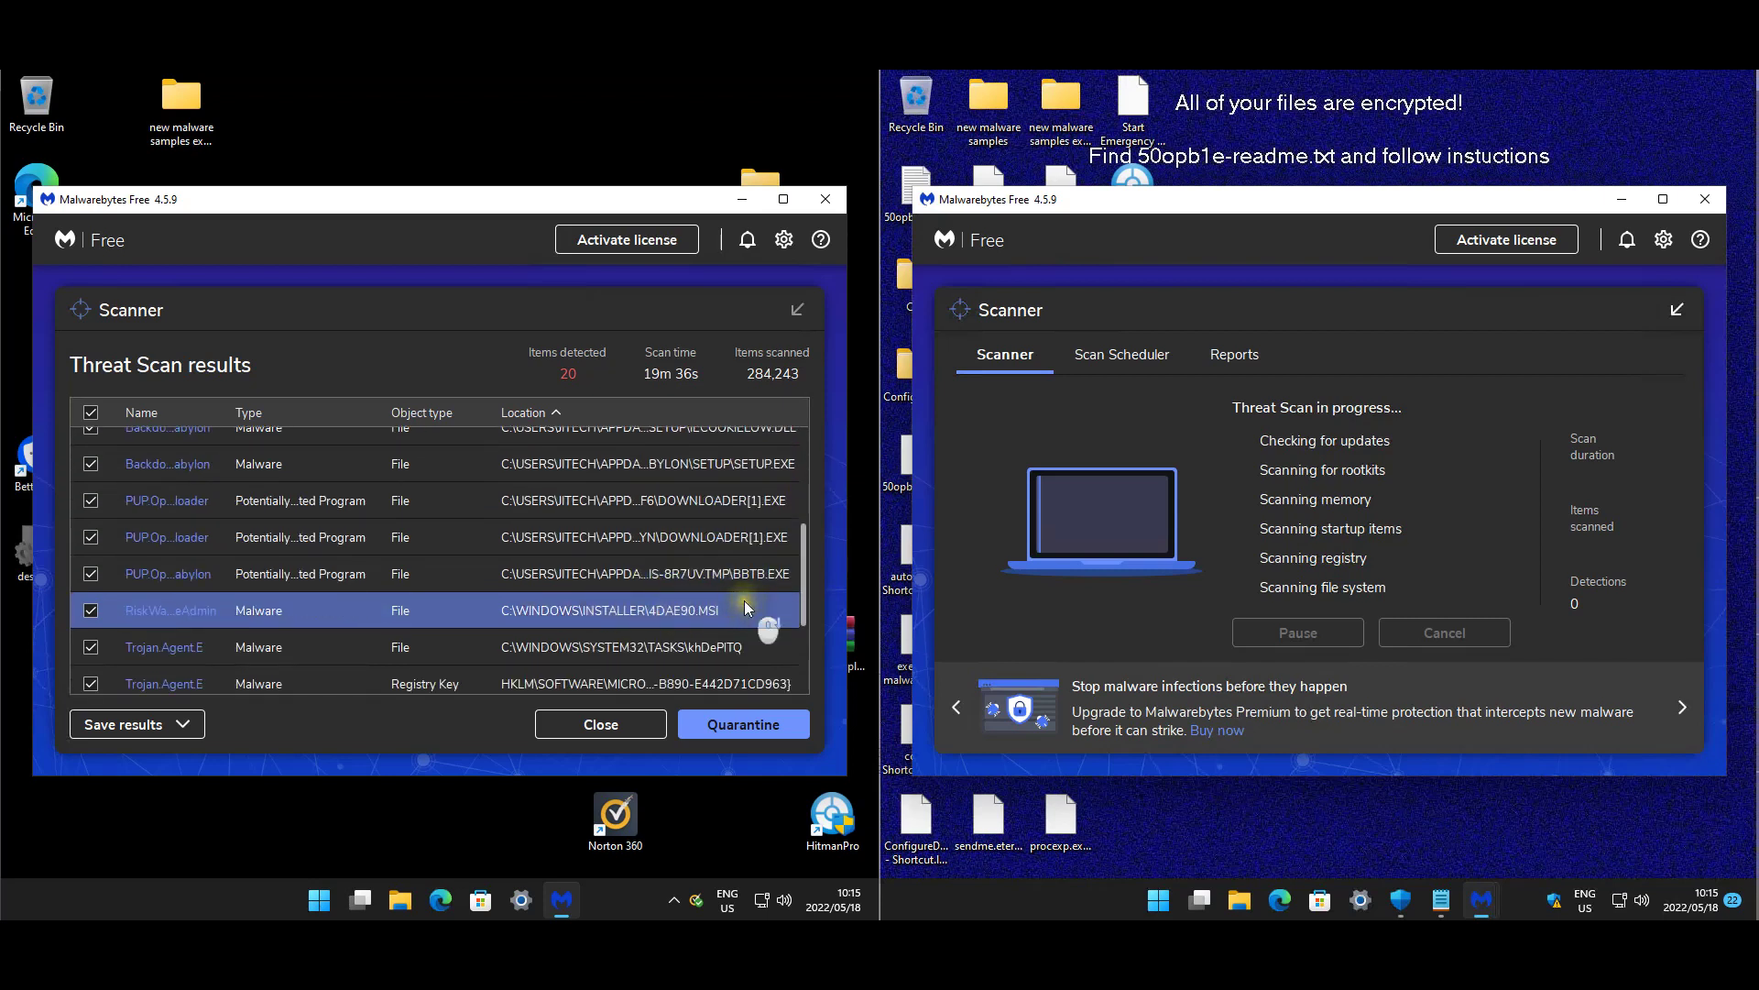
pyautogui.scroll(-1, 724, 575)
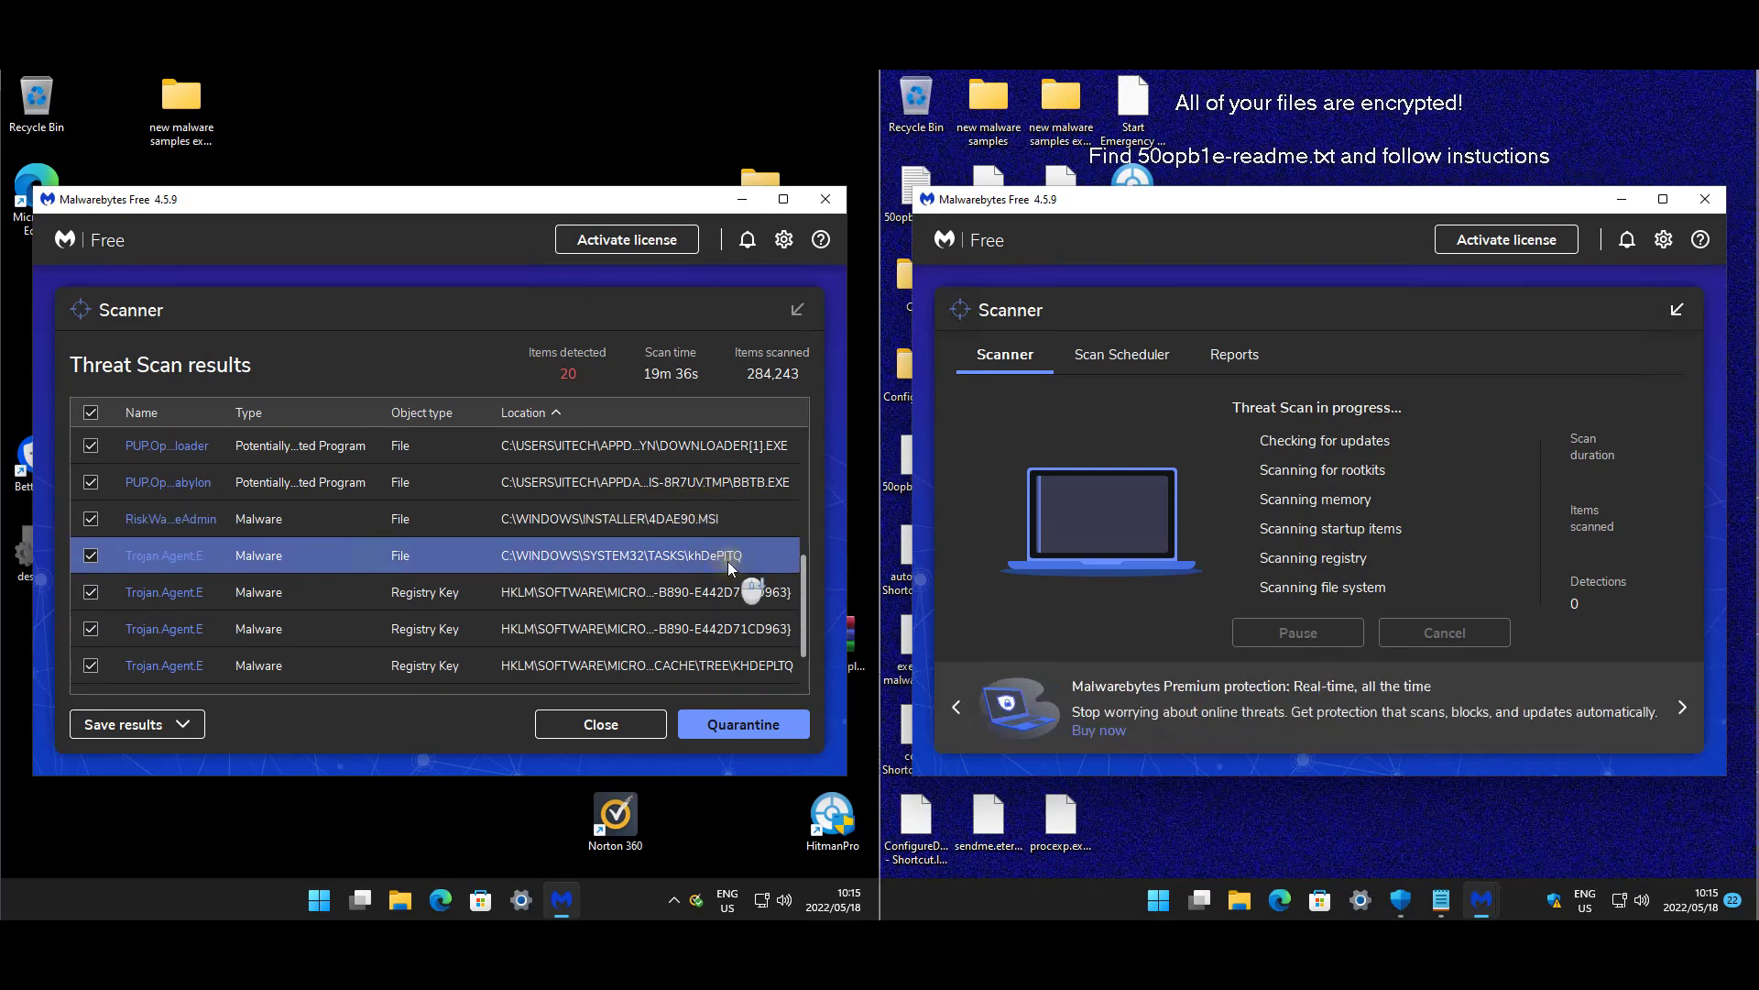
pyautogui.scroll(-2, 719, 579)
pyautogui.scroll(-1, 710, 586)
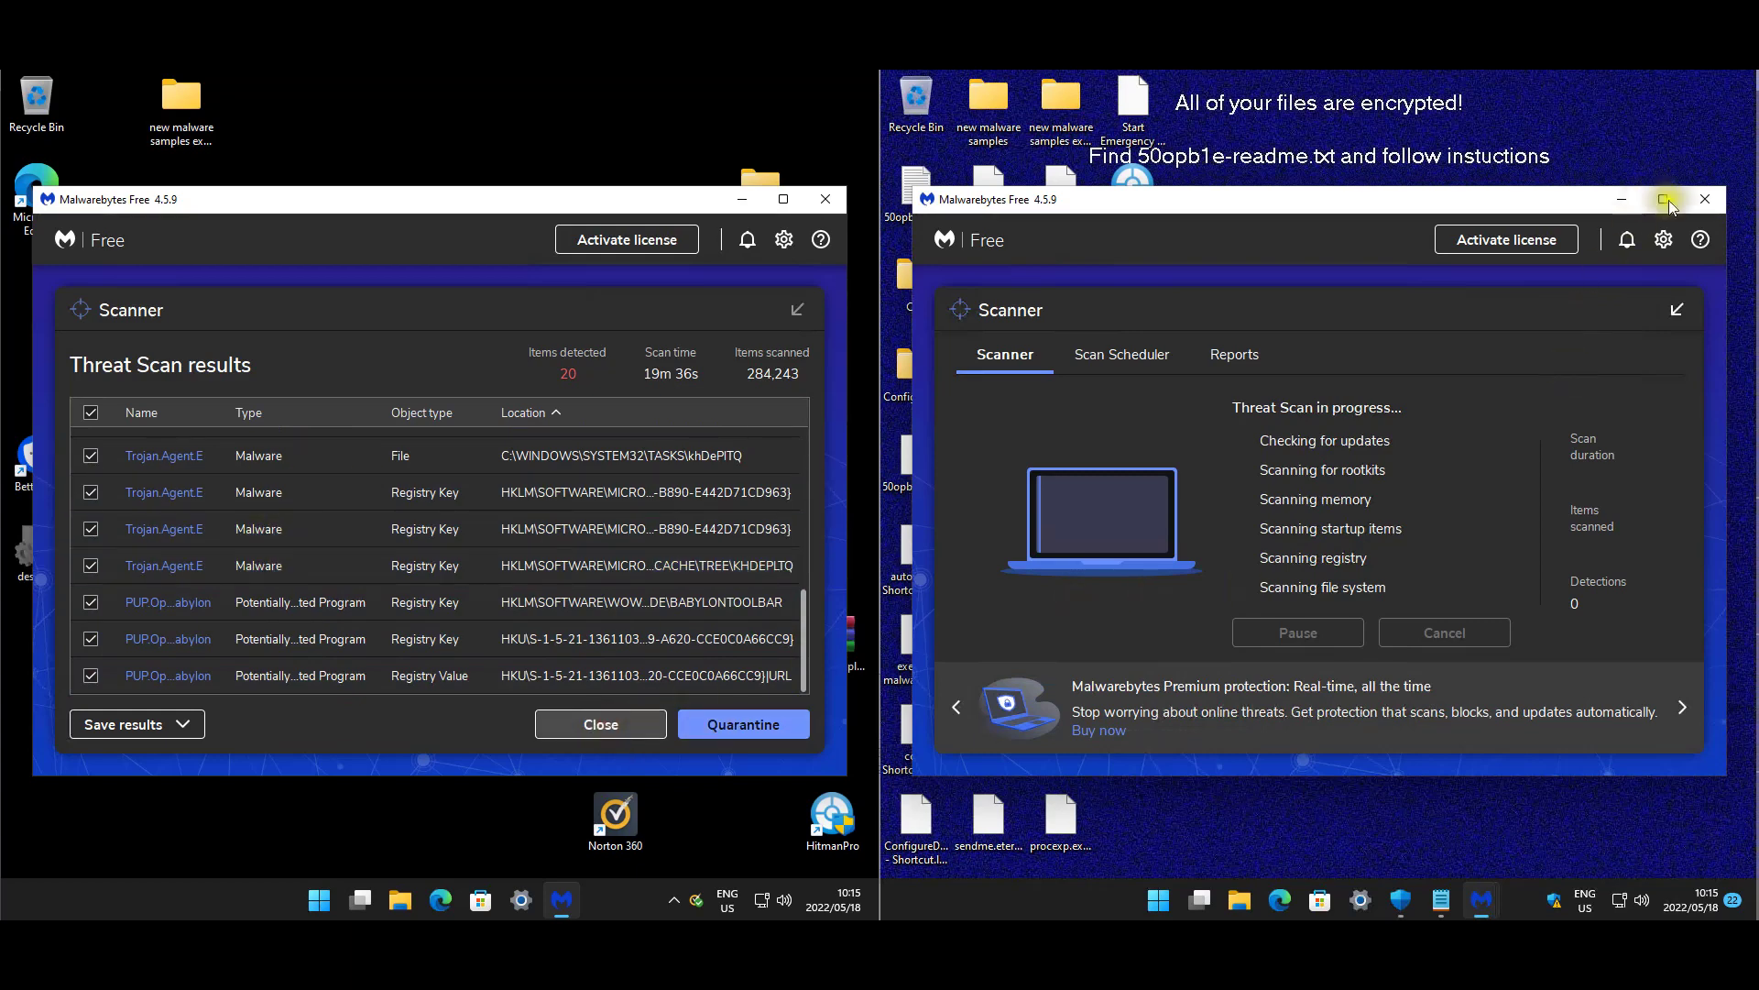
# - Close the Norton machine's Malwarebytes results without quarantining anything and close the Malwarebytes windows on both machines
pyautogui.click(601, 724)
pyautogui.click(1705, 199)
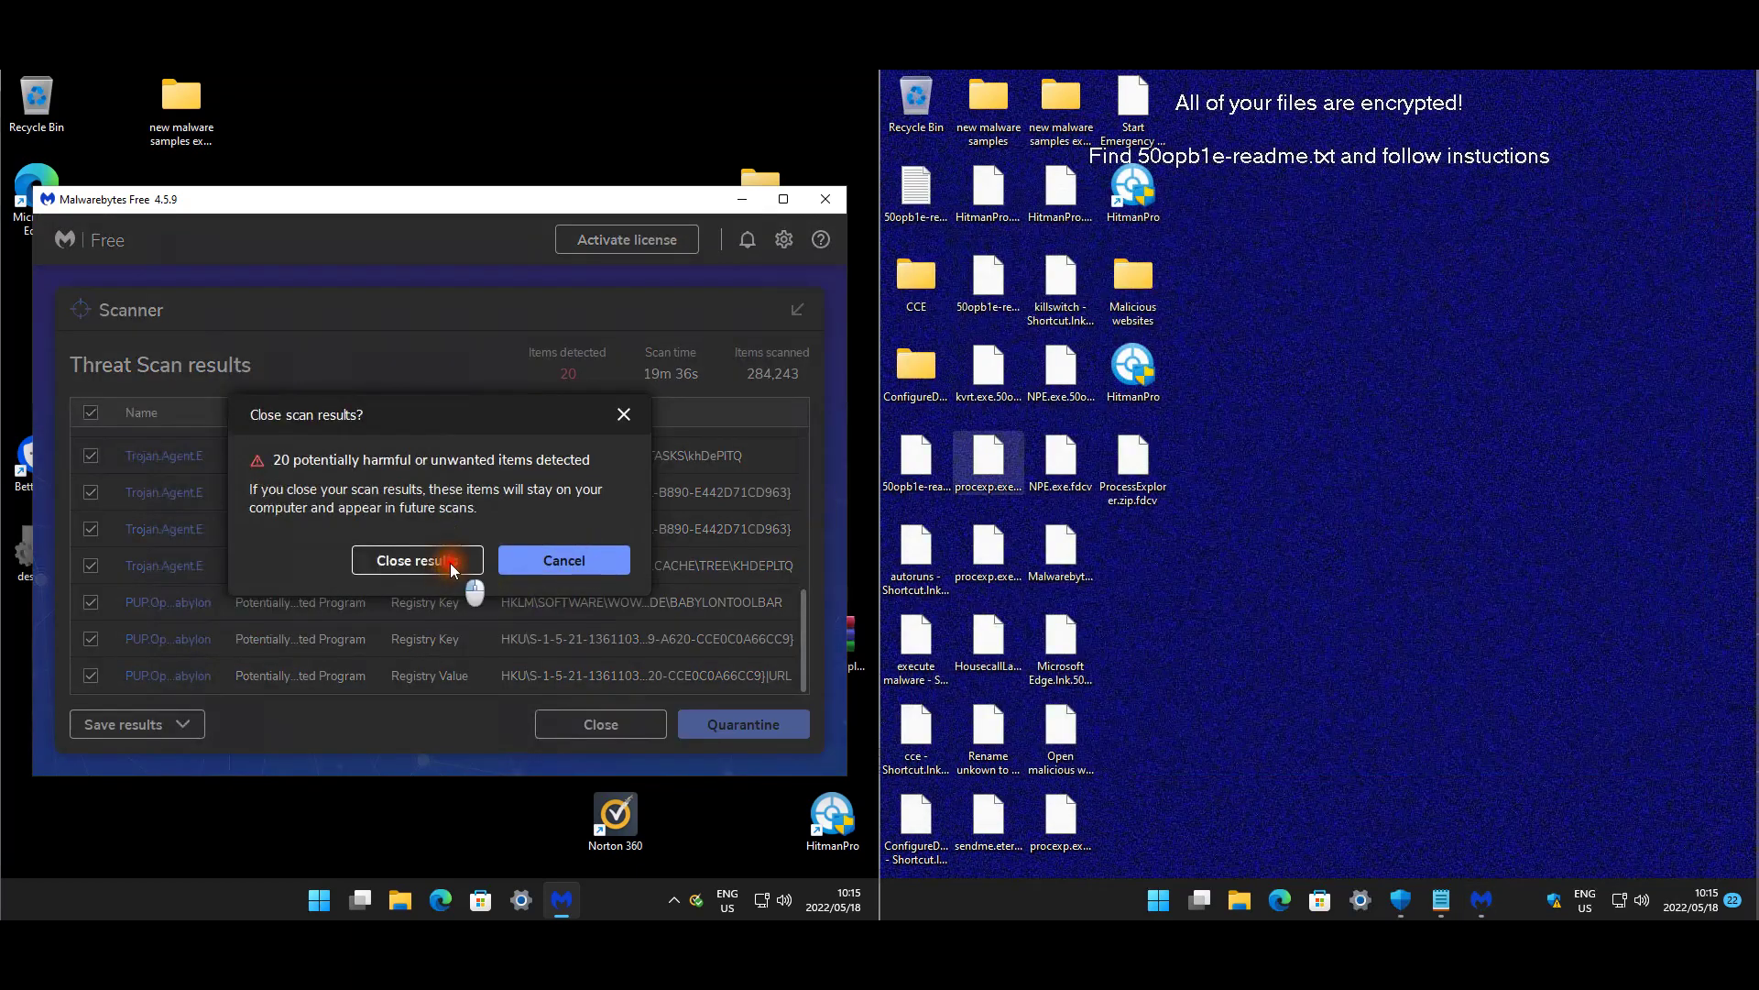
pyautogui.click(449, 563)
pyautogui.click(824, 198)
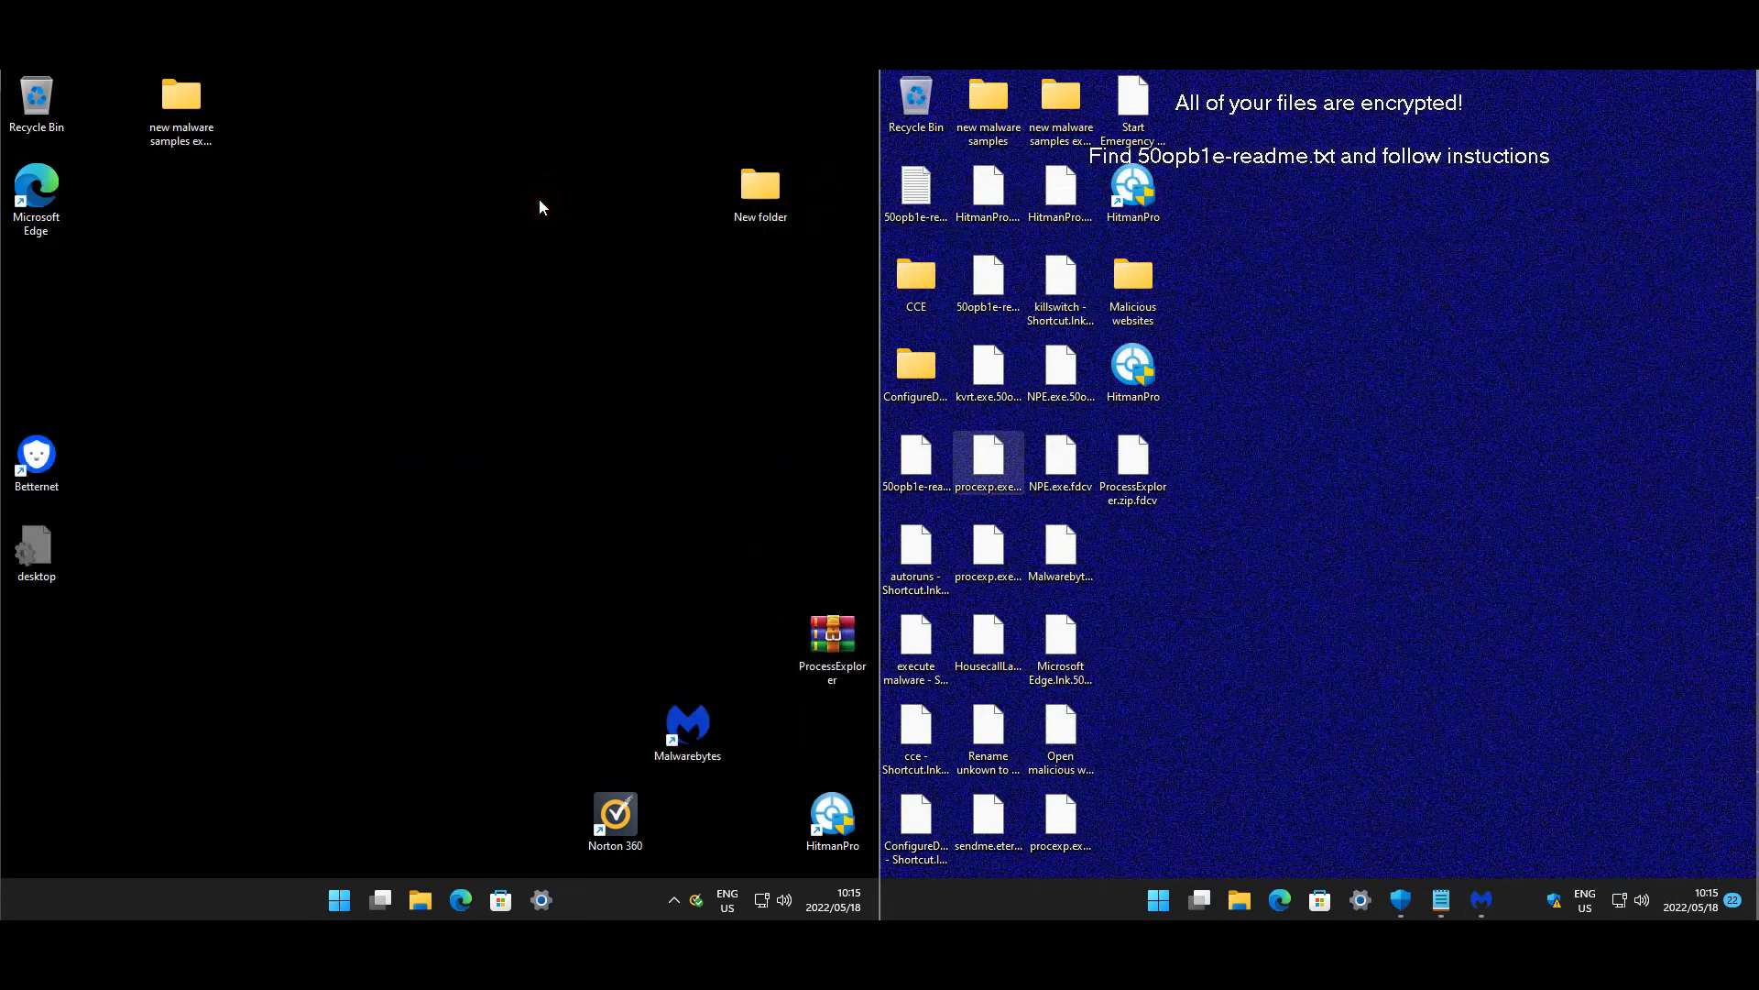
# - Open Task Manager's startup list on the Norton machine, and bring the infected machine's Task Manager forward with its startup list
pyautogui.click(1459, 335)
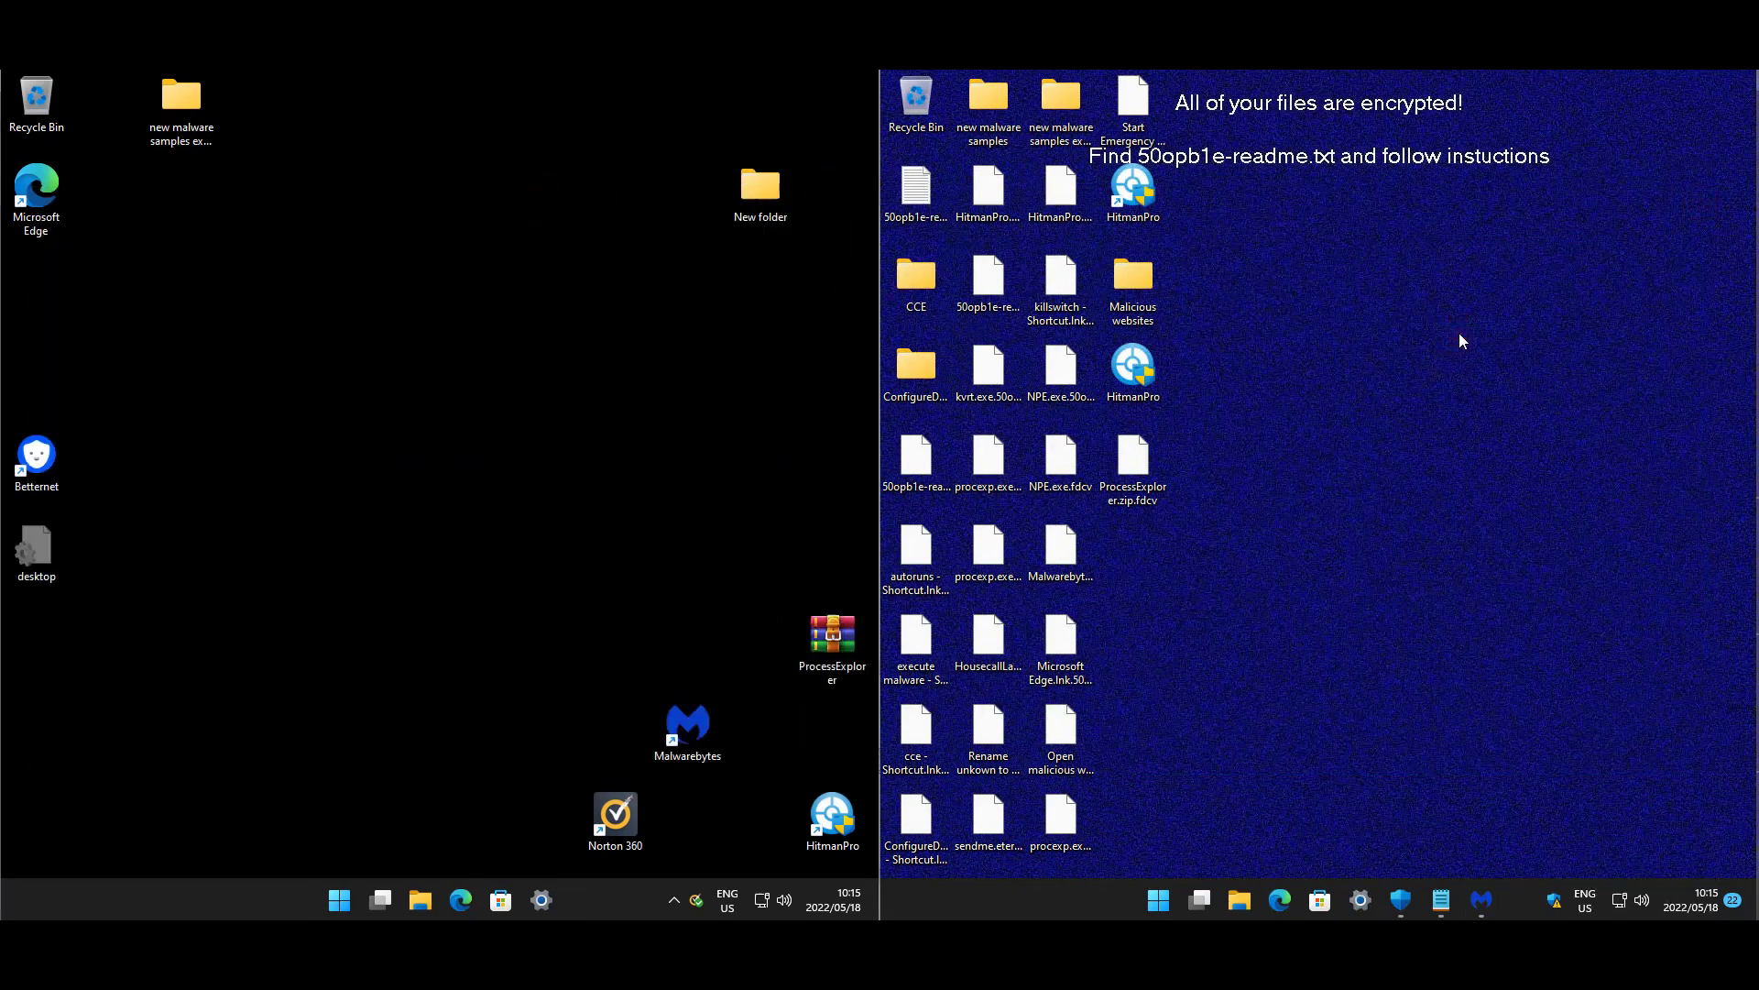
pyautogui.hotkey('ctrl', 'shift', 'Escape')
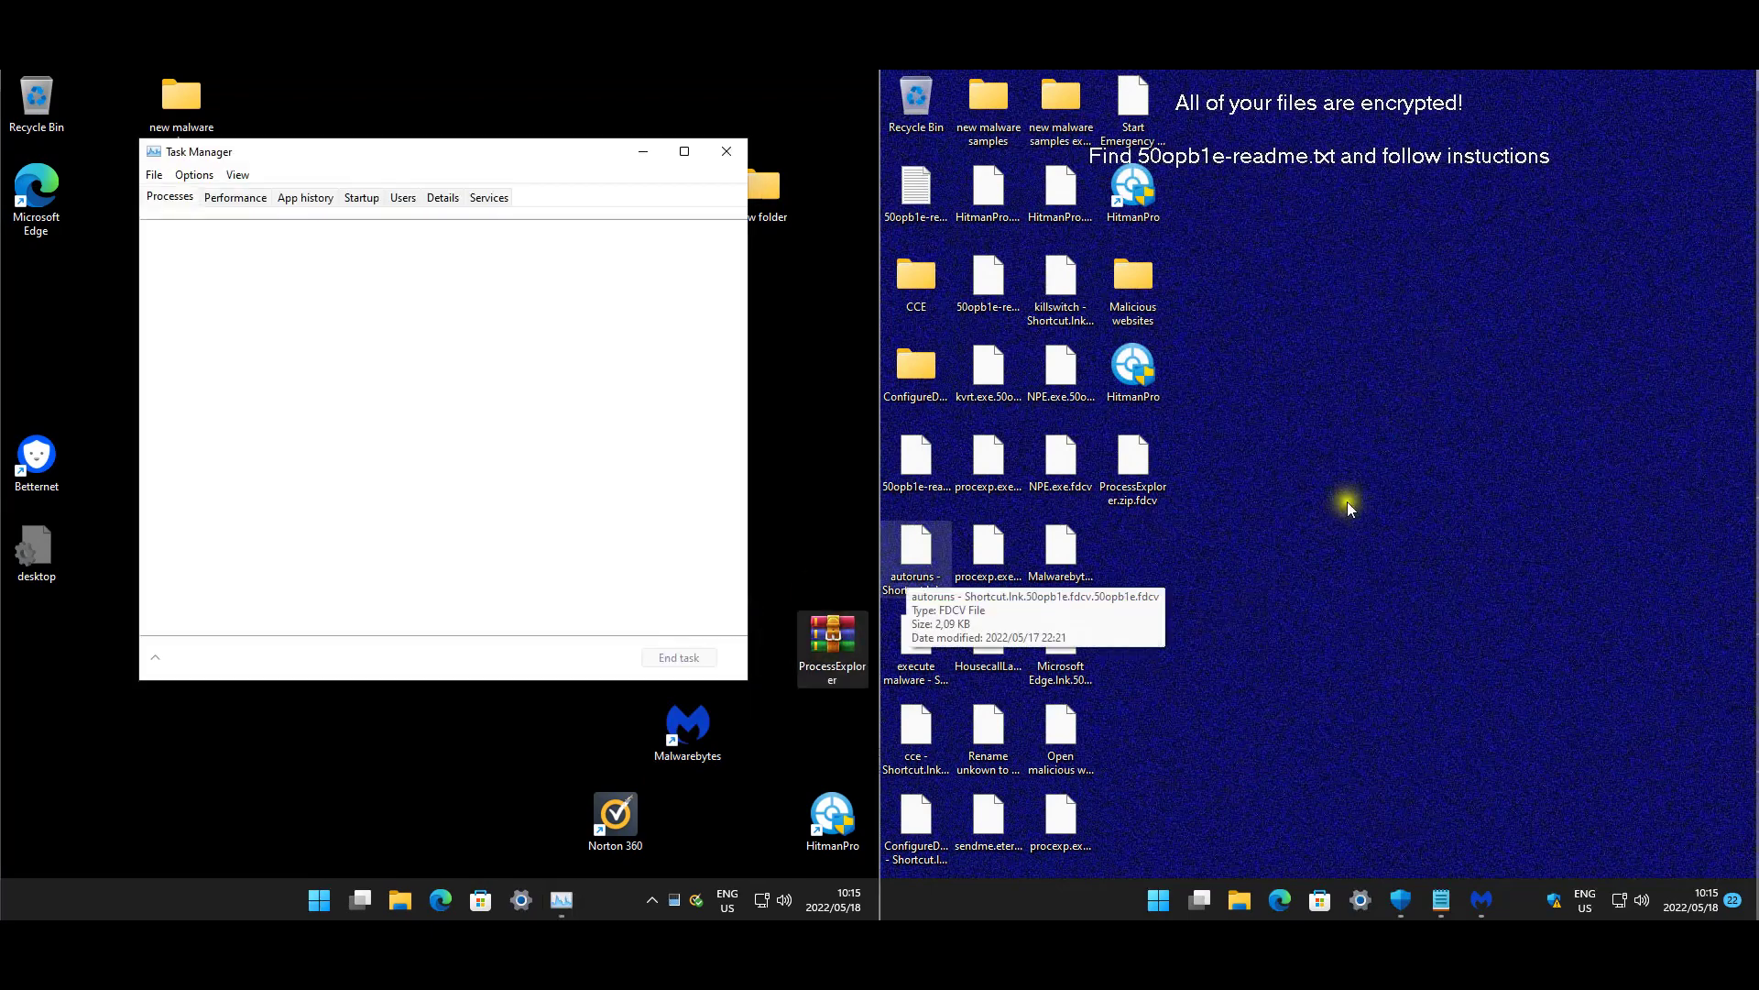
pyautogui.click(1349, 478)
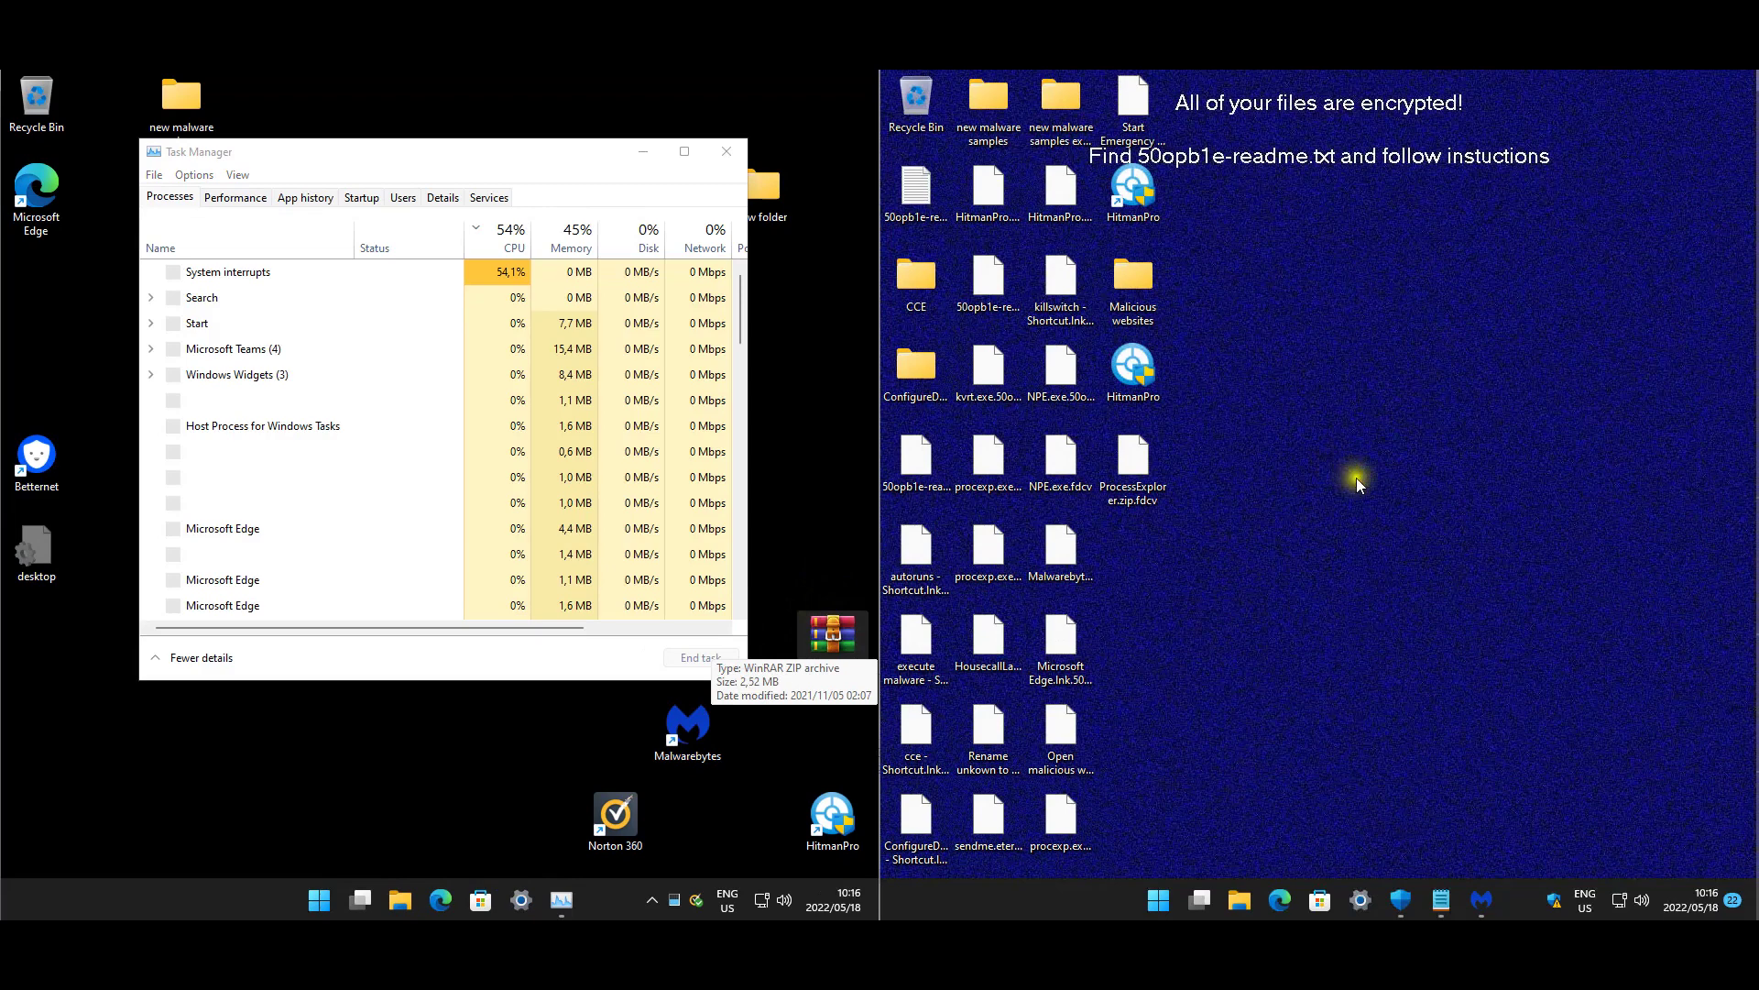
pyautogui.click(361, 197)
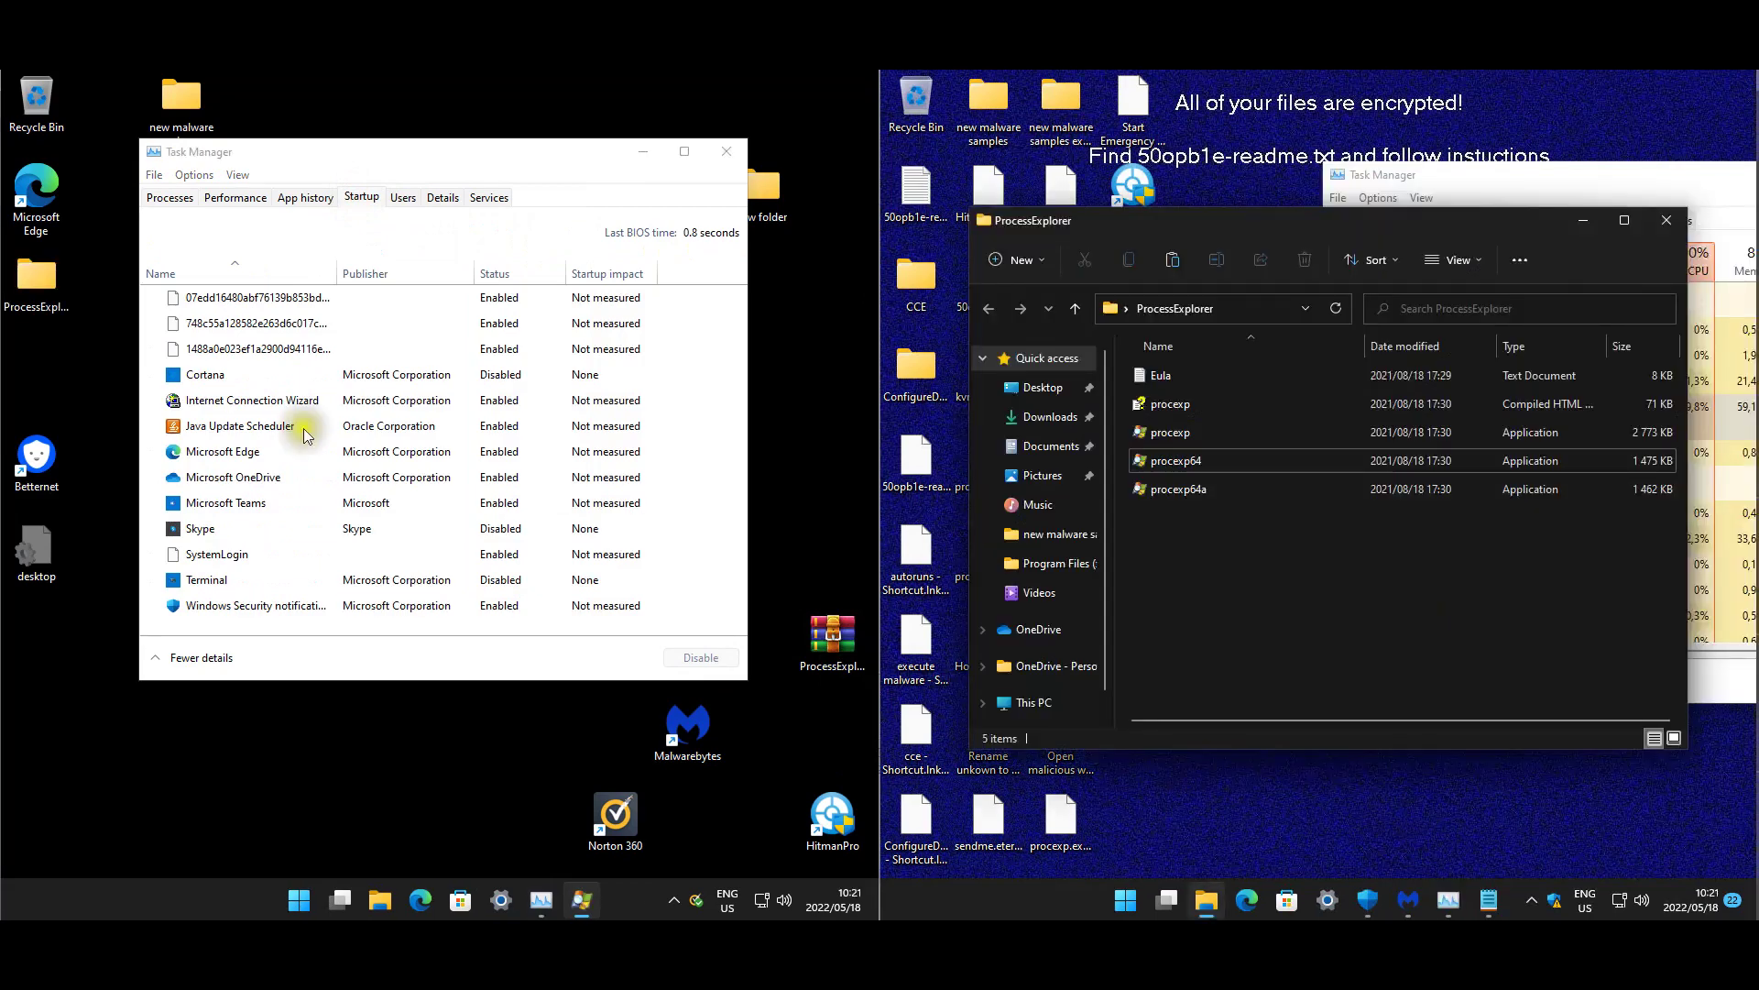
pyautogui.click(404, 803)
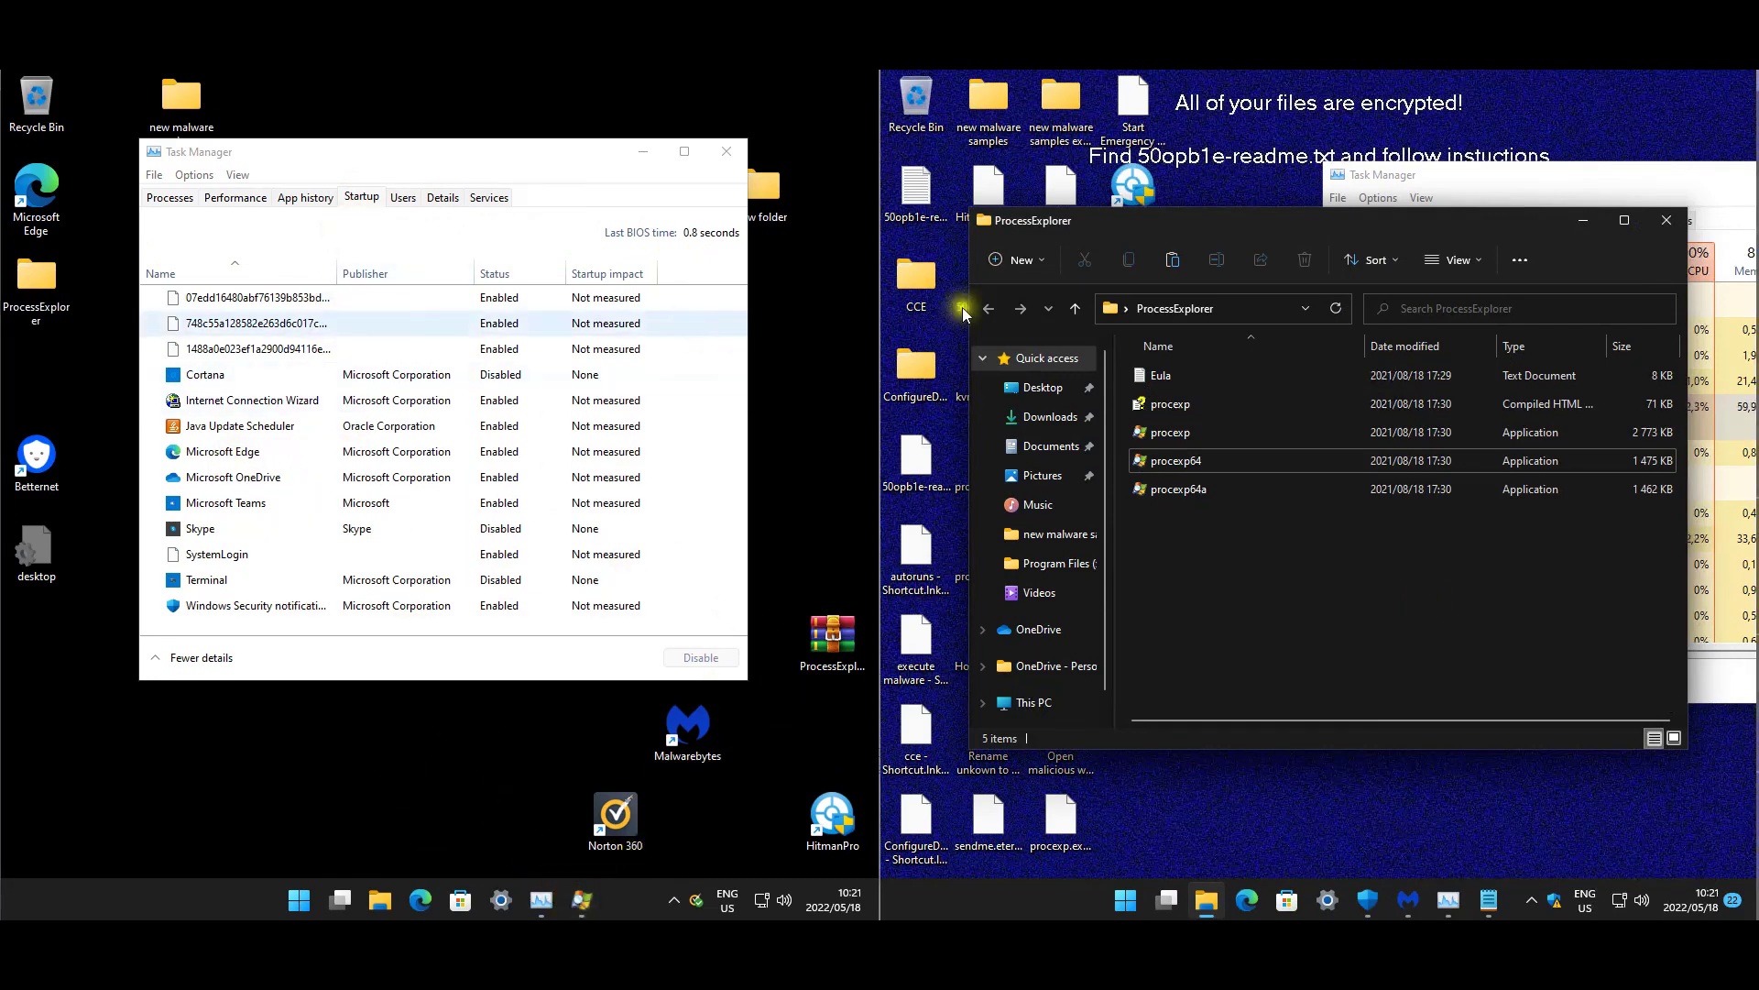
pyautogui.moveTo(1513, 186); pyautogui.dragTo(1397, 169)
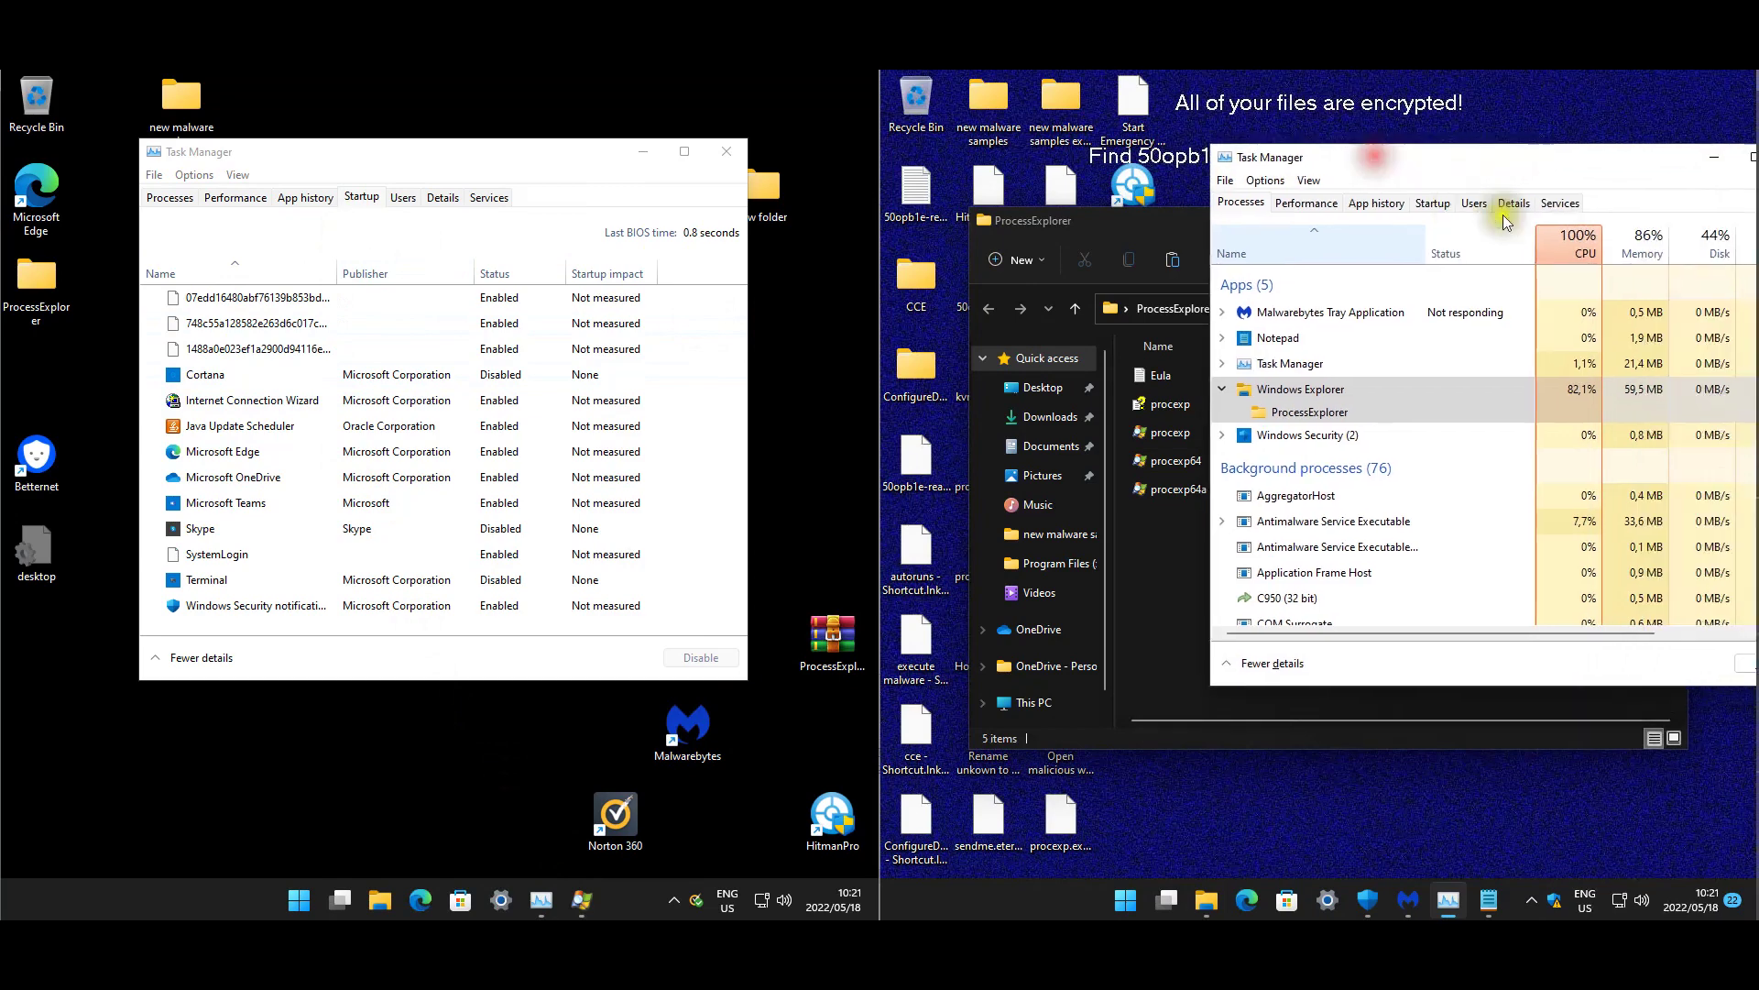
pyautogui.click(1435, 204)
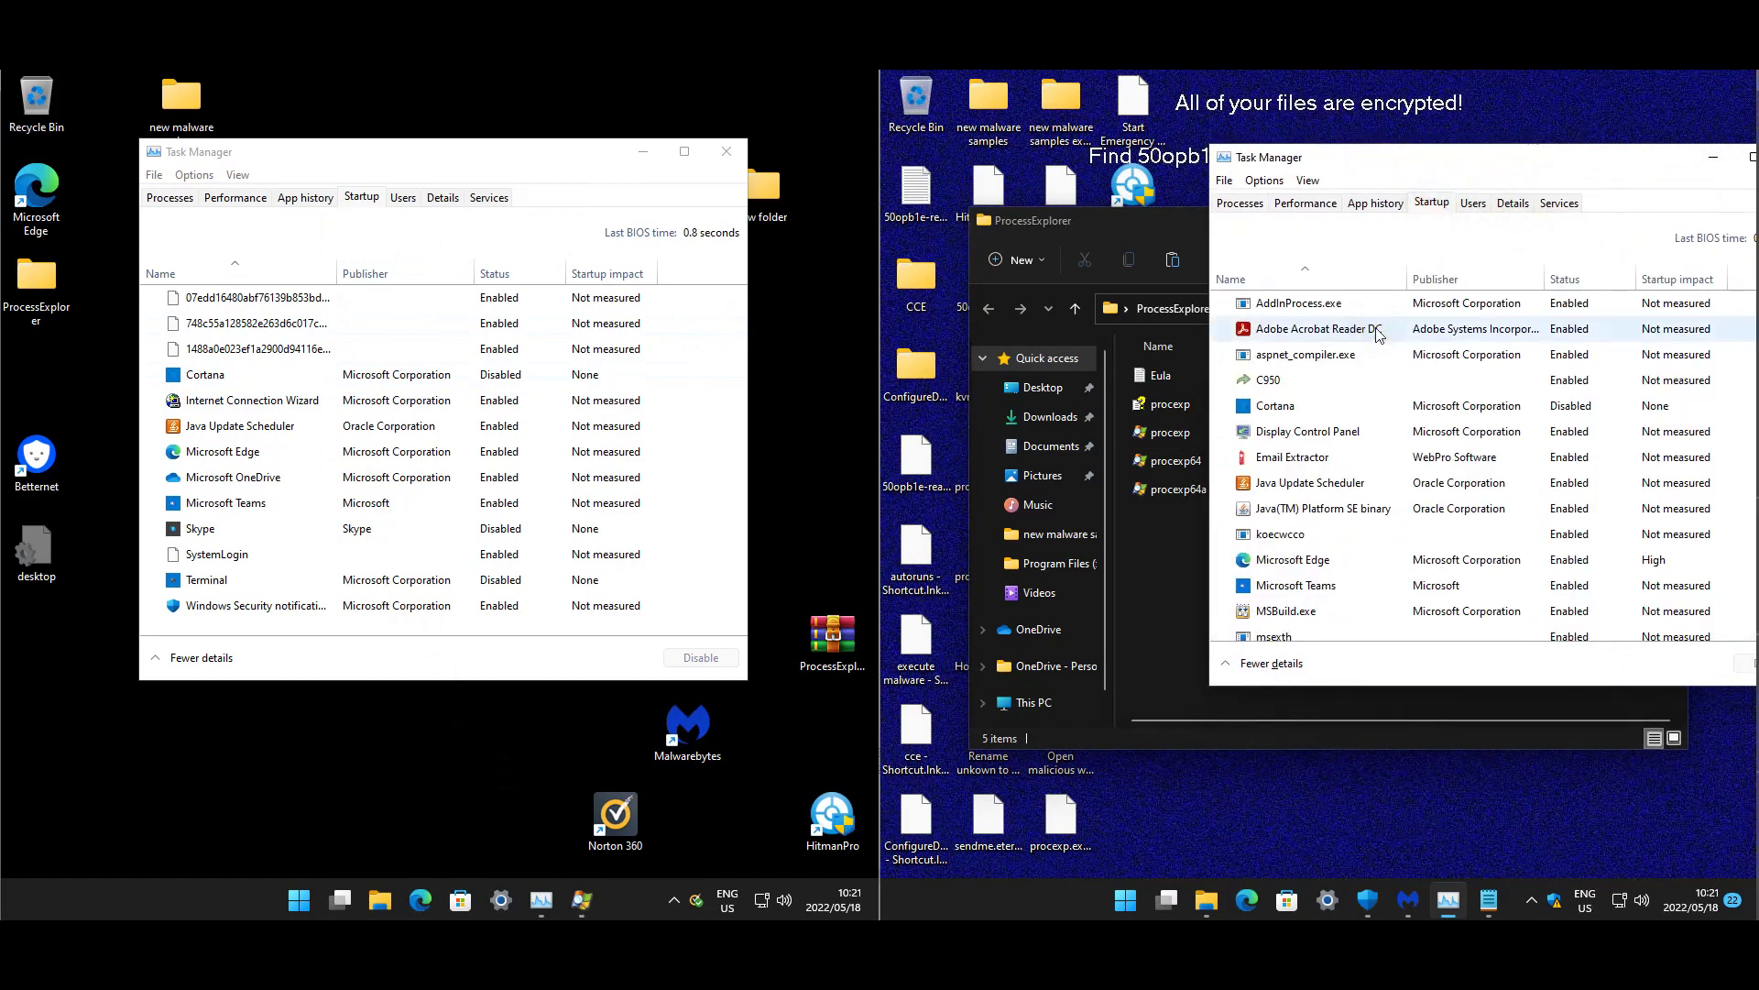
# - Check the Norton machine's Internet Connection Wizard startup entry, inspect the file properties of SystemLogin and close them
pyautogui.click(280, 349)
pyautogui.click(281, 401)
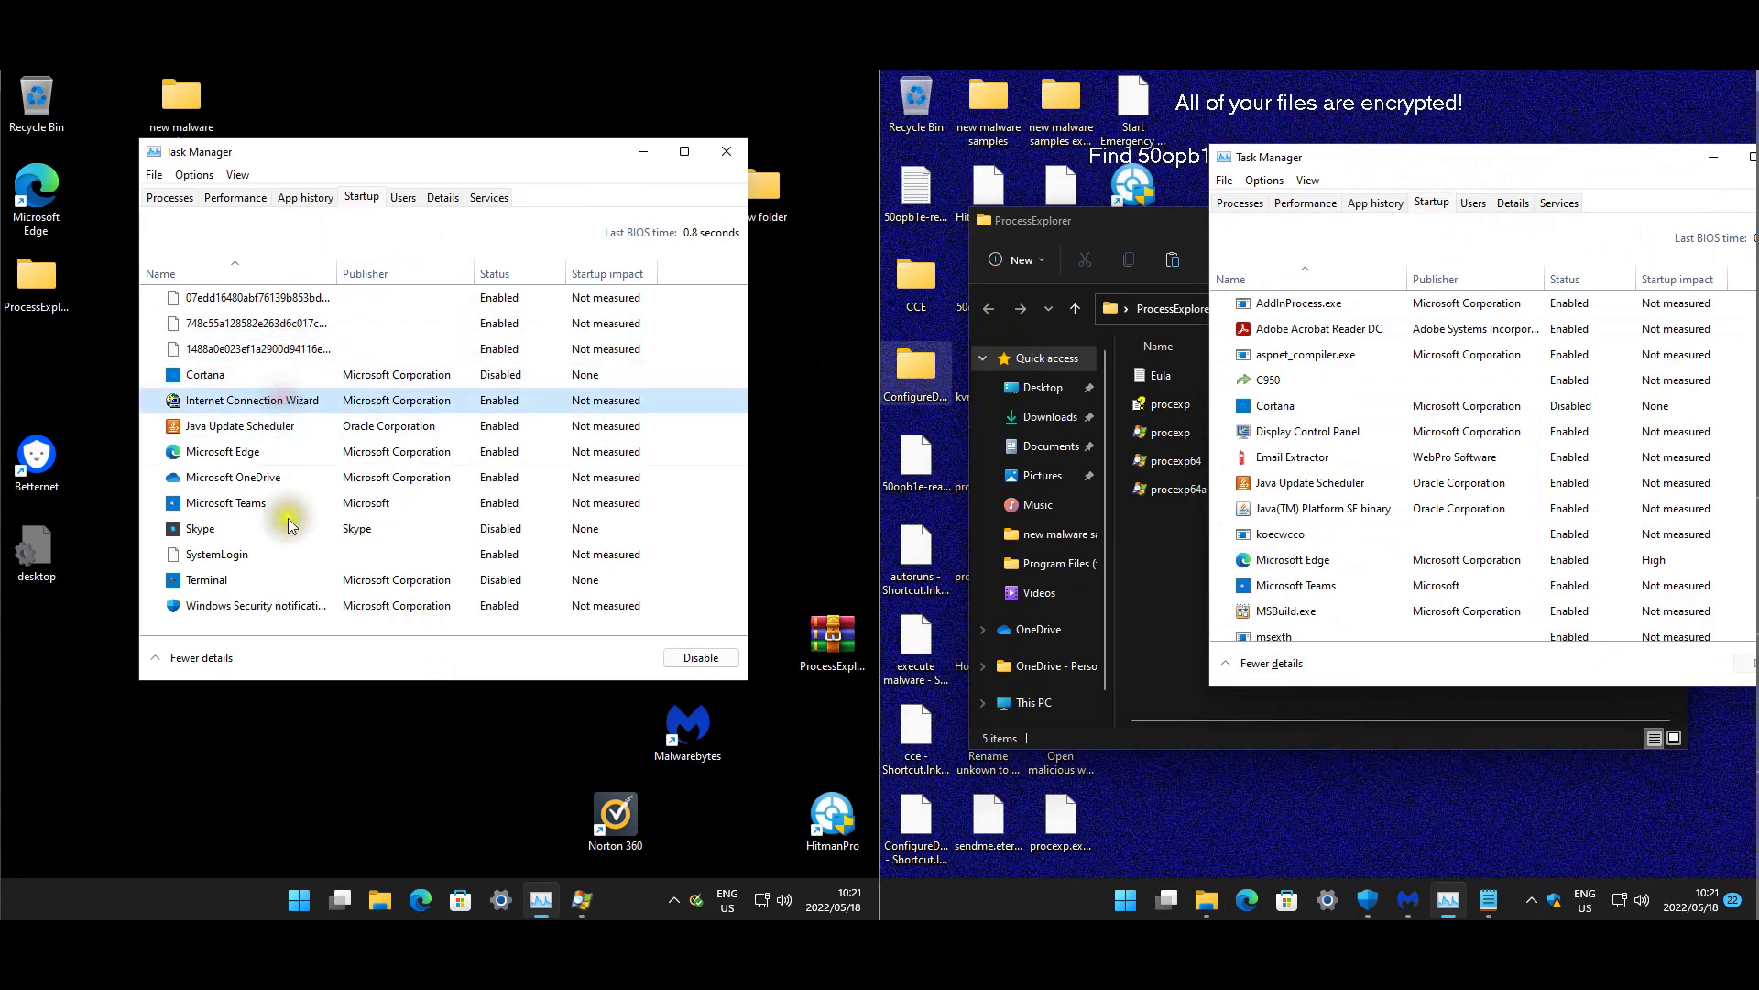
pyautogui.click(241, 556)
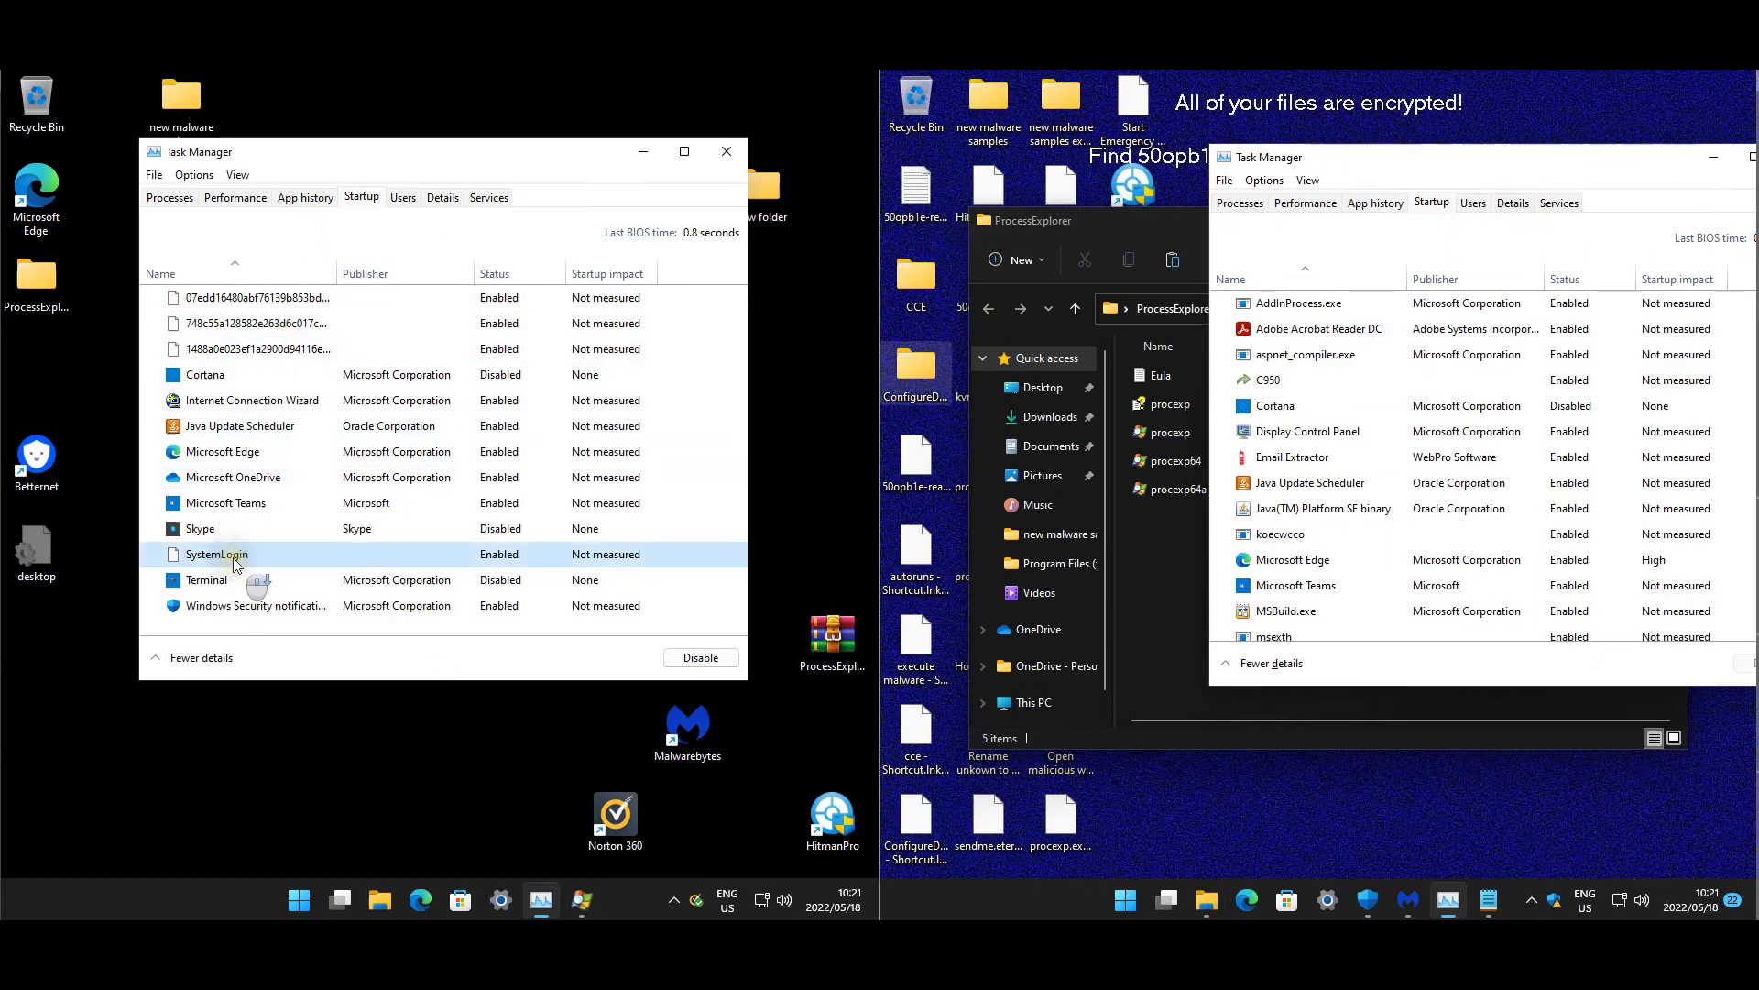
pyautogui.rightClick(236, 563)
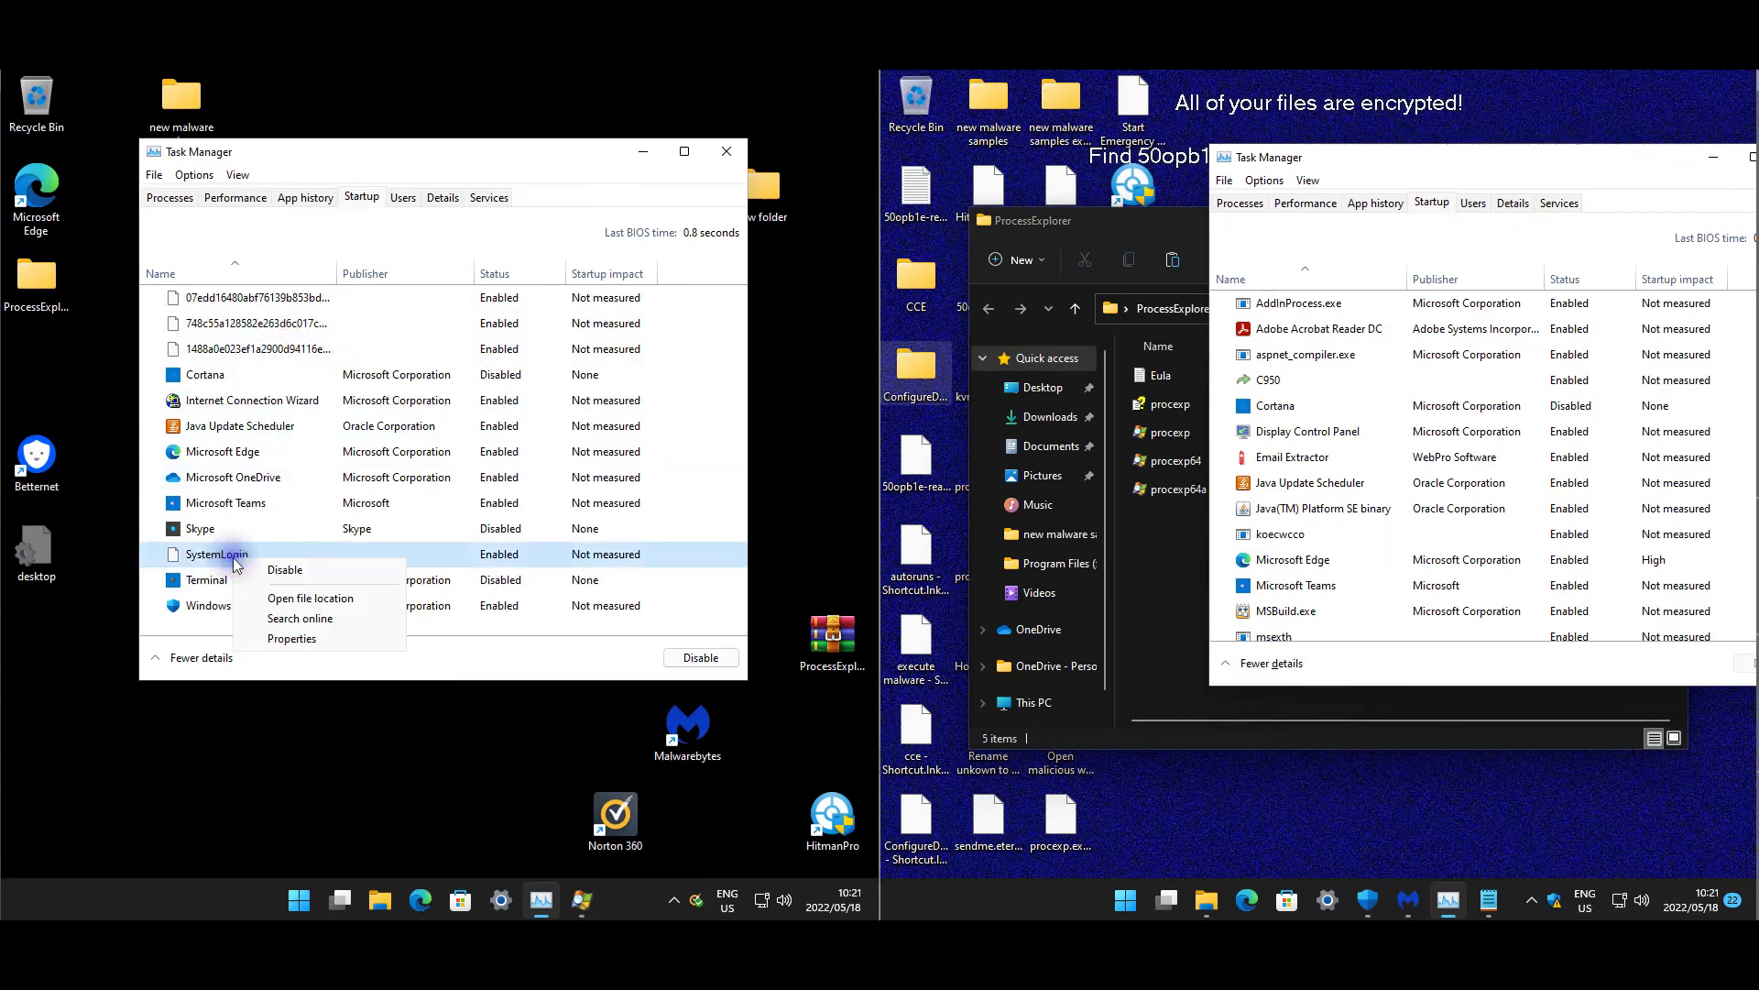
pyautogui.click(254, 620)
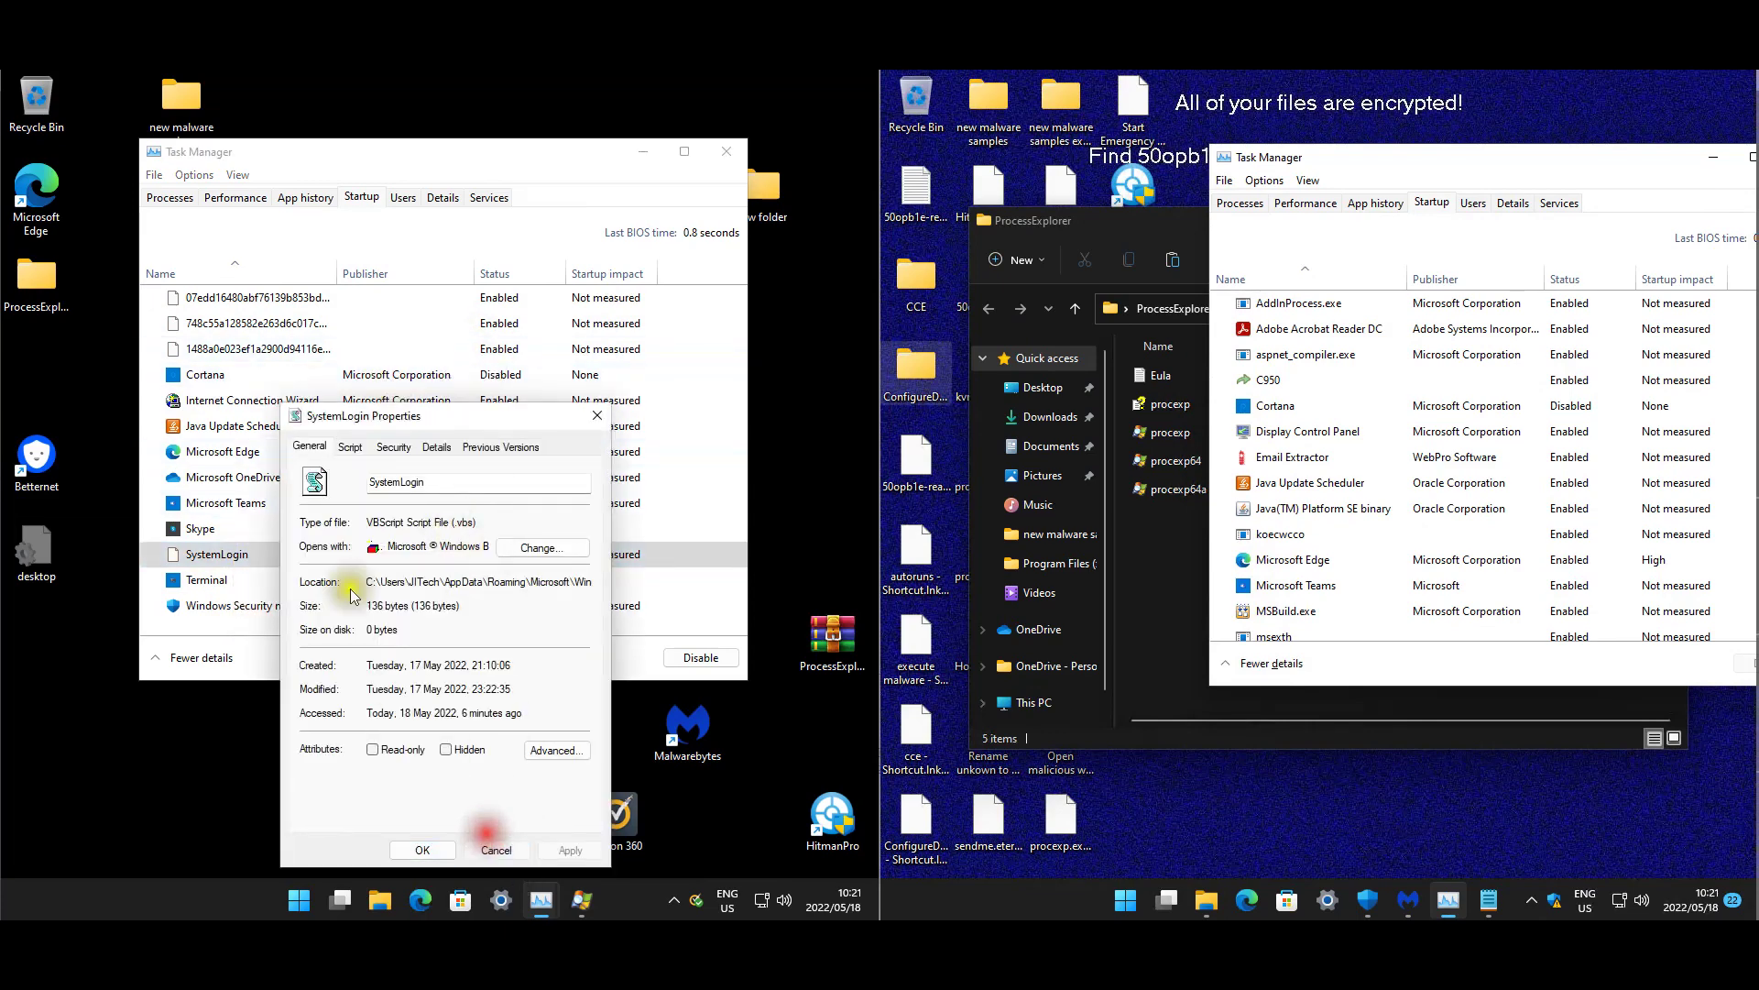
pyautogui.press('Escape')
# - Inspect the file properties of the startup entry beginning with 1488a0e023ef on the Norton machine and close them
pyautogui.rightClick(230, 351)
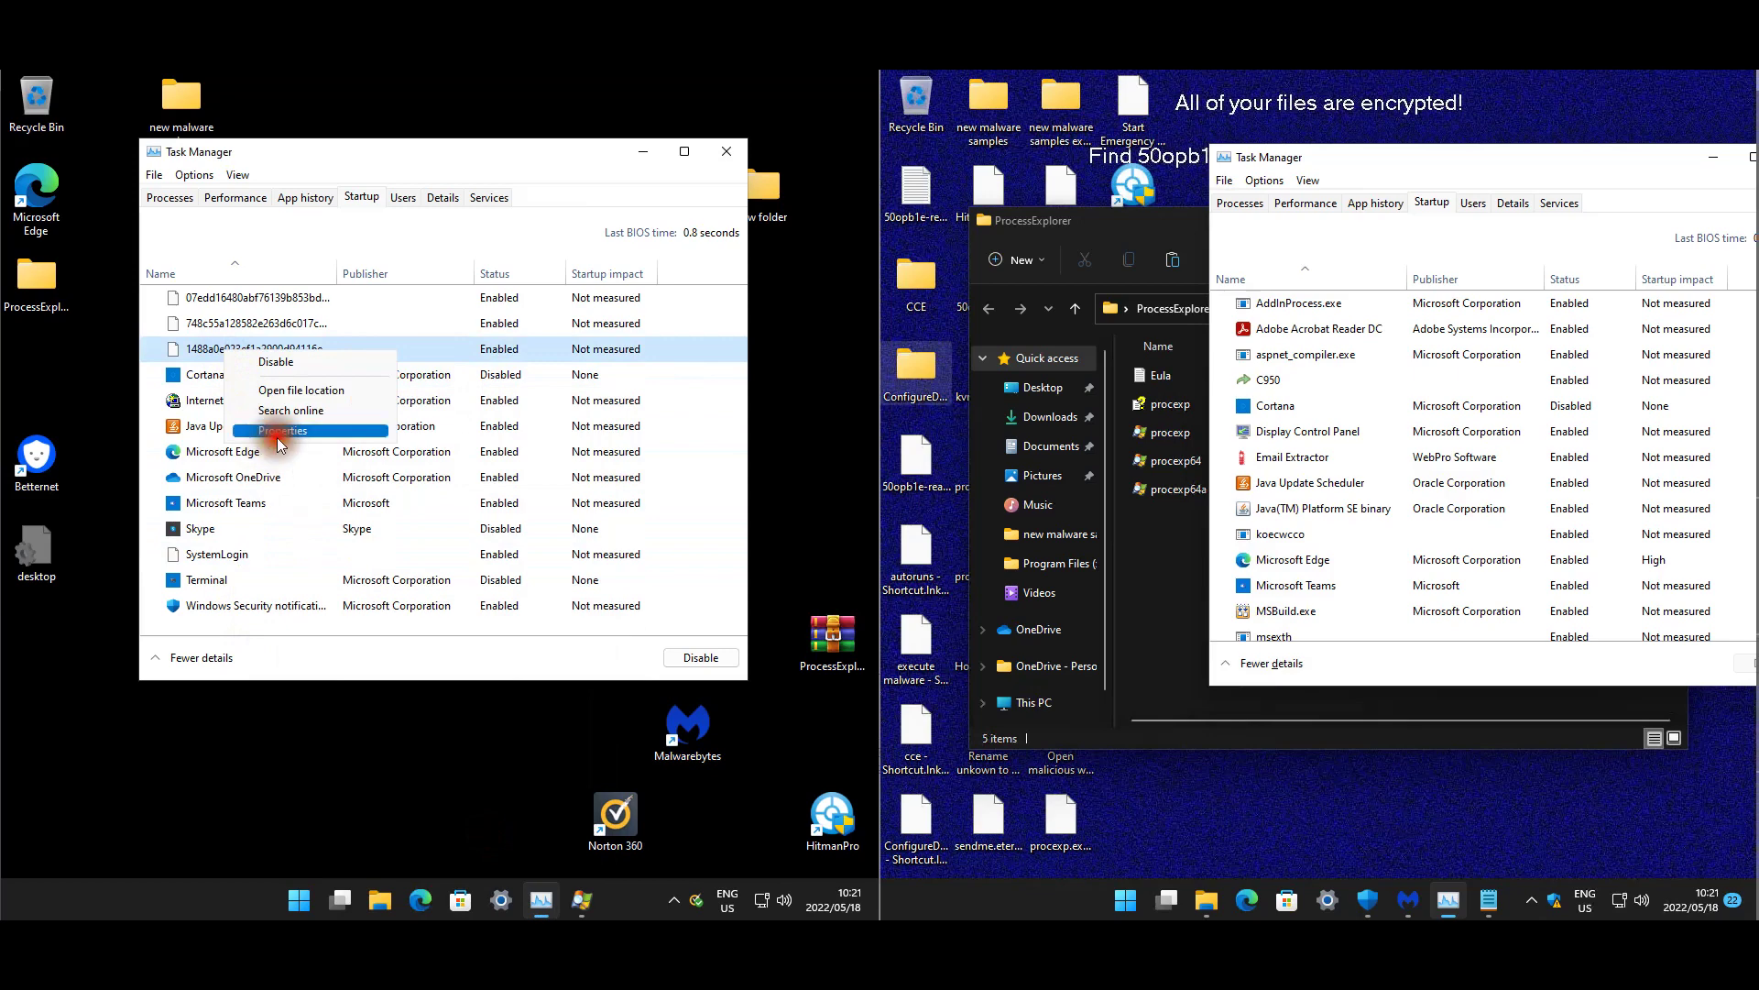
pyautogui.click(283, 431)
pyautogui.click(455, 844)
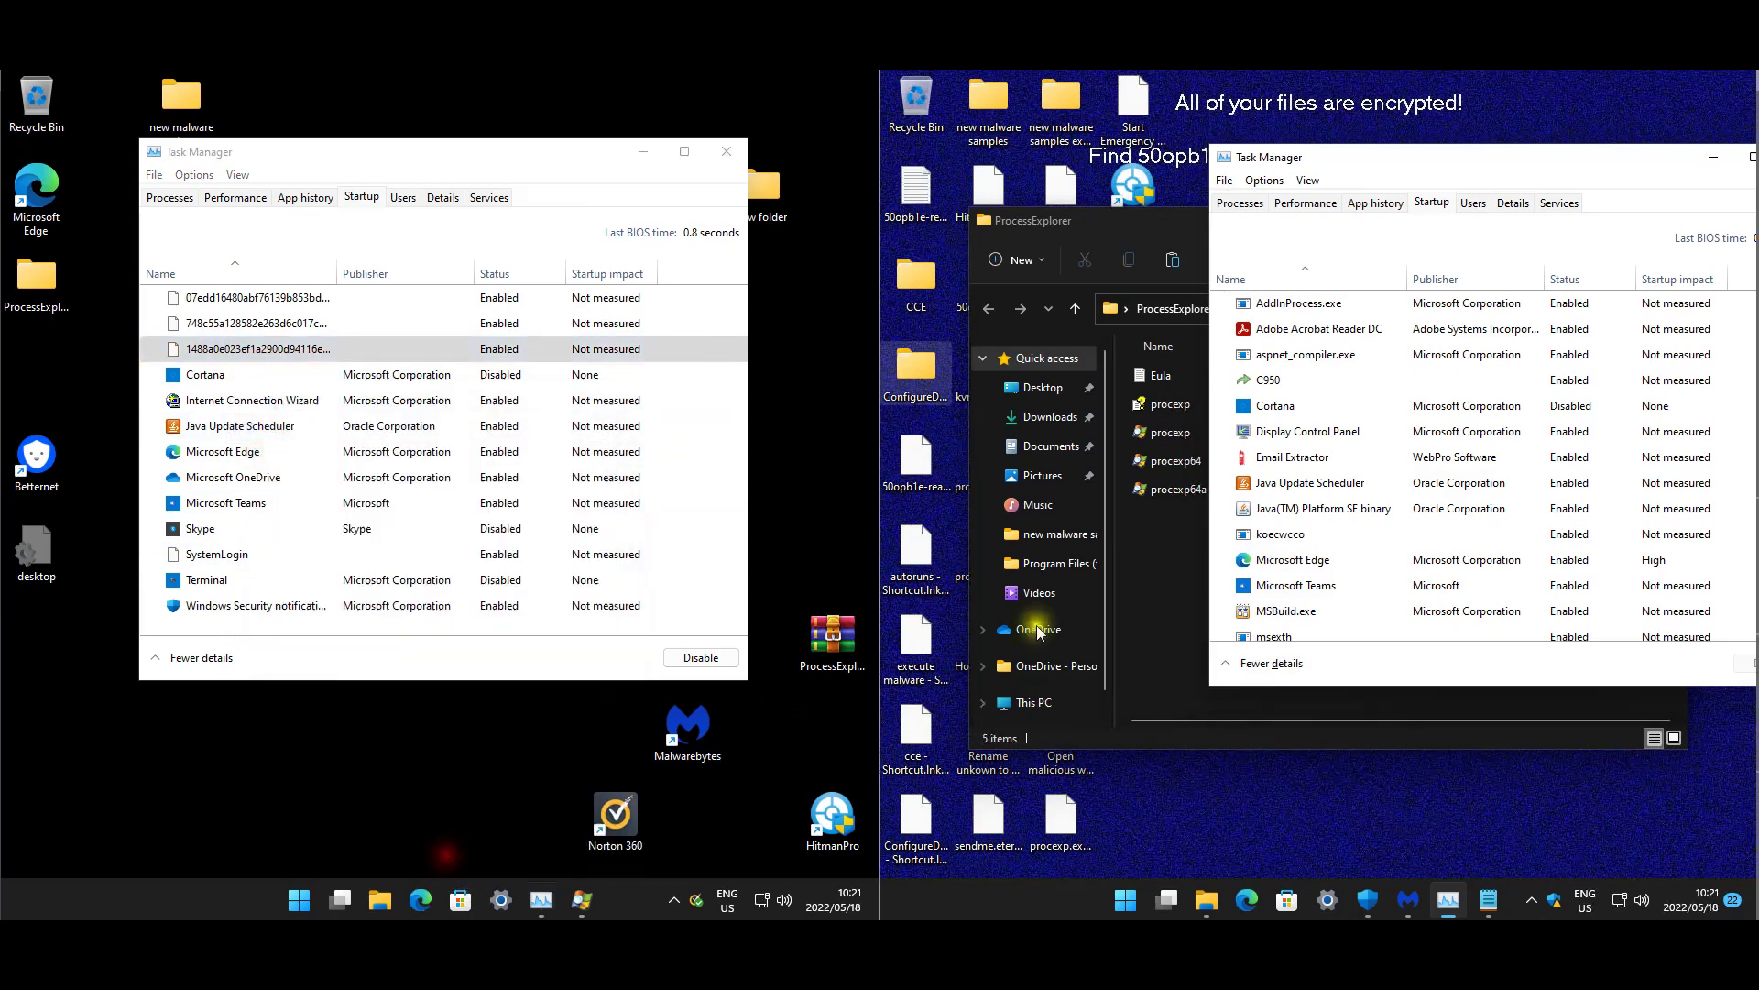
# - Examine the infected machine's full startup list, from AddInProcess.exe to the Windows Security notification entry
pyautogui.click(1287, 303)
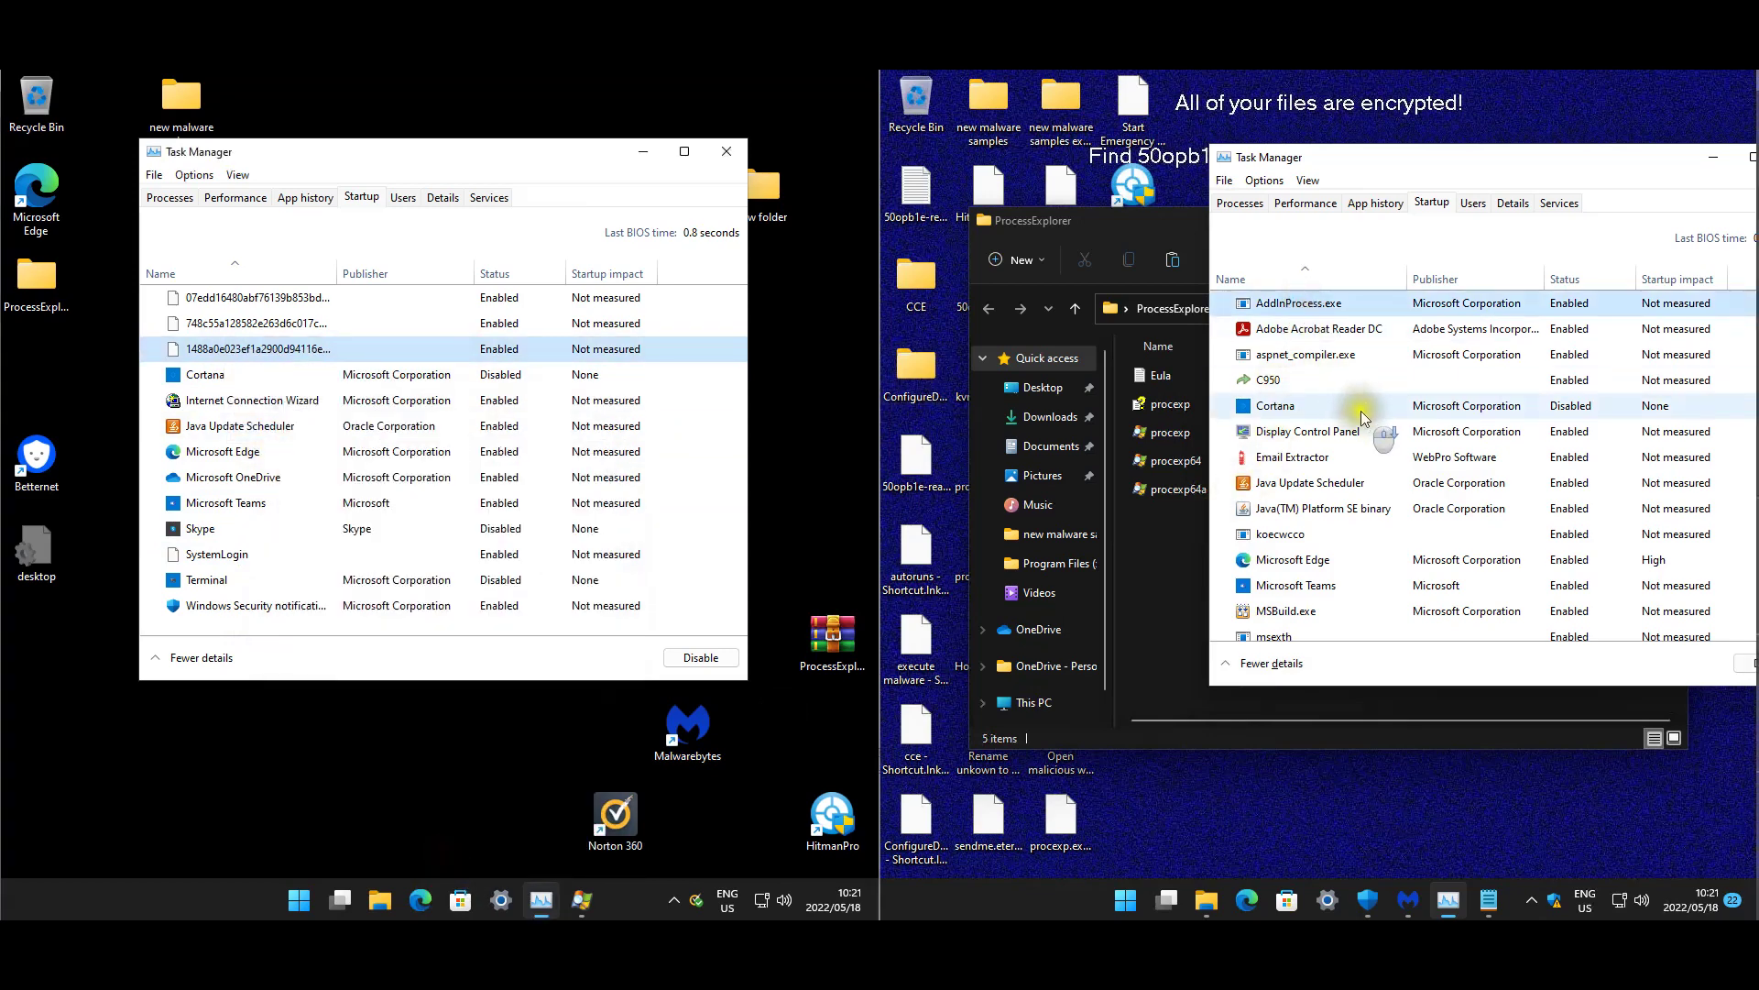
pyautogui.scroll(-3, 1361, 417)
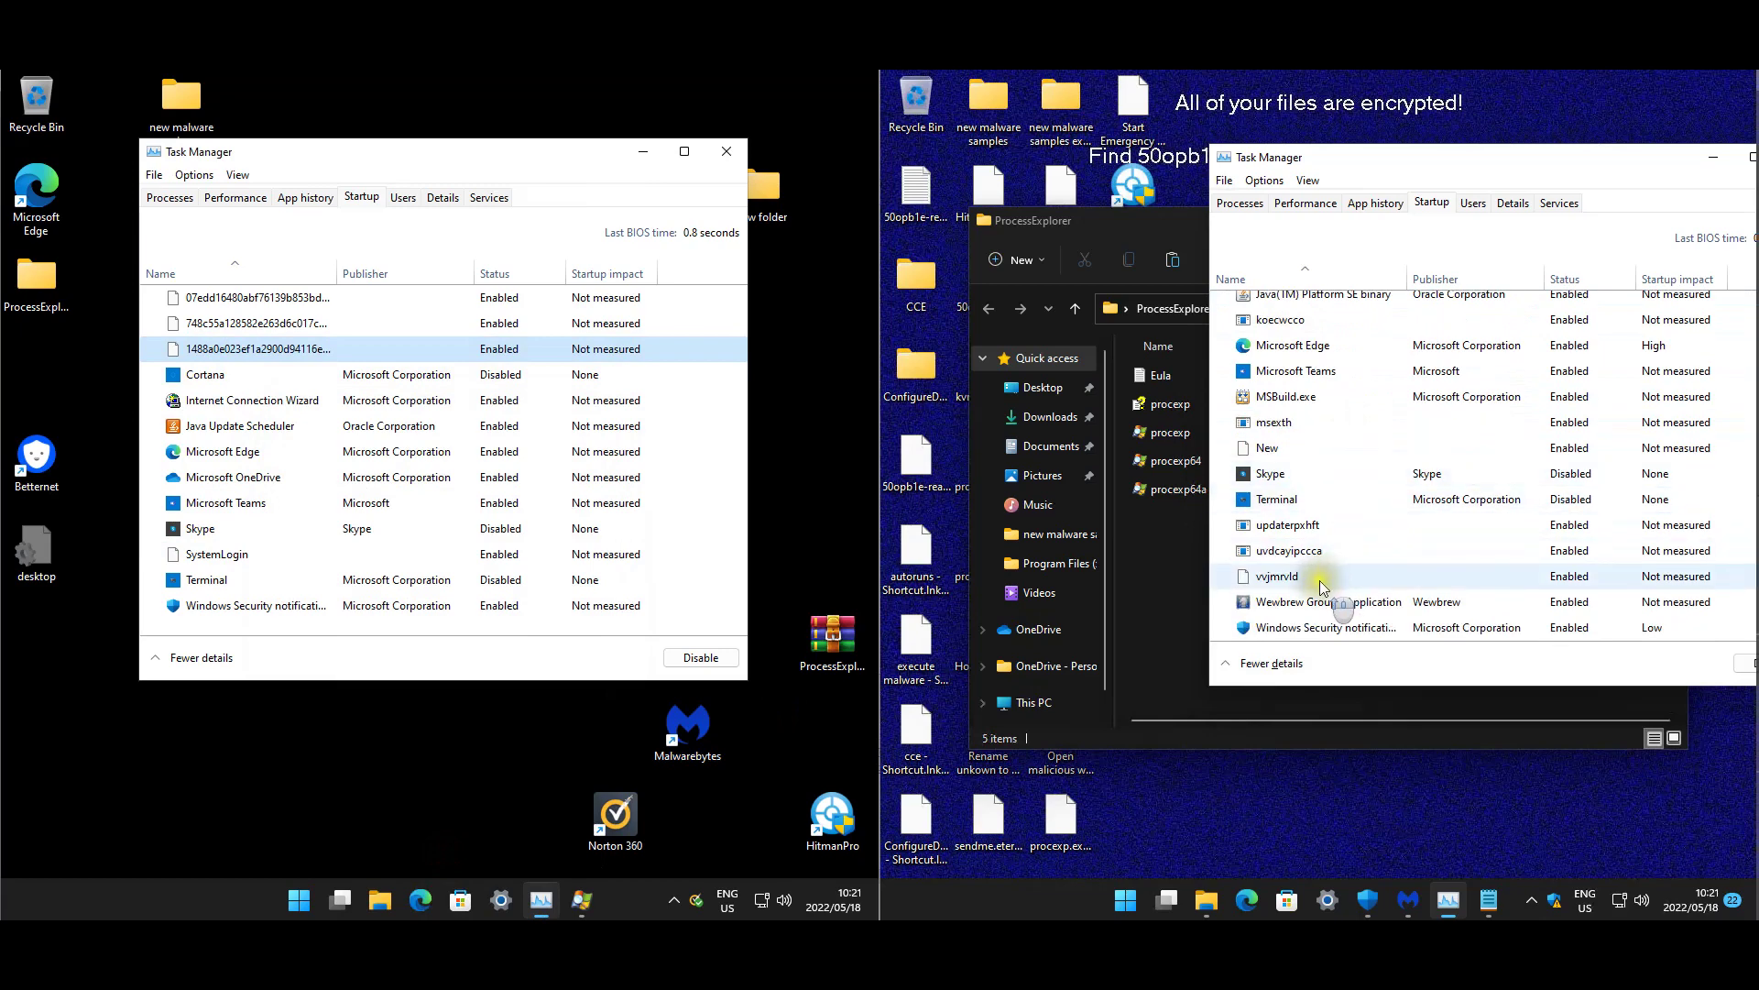
pyautogui.scroll(3, 1323, 577)
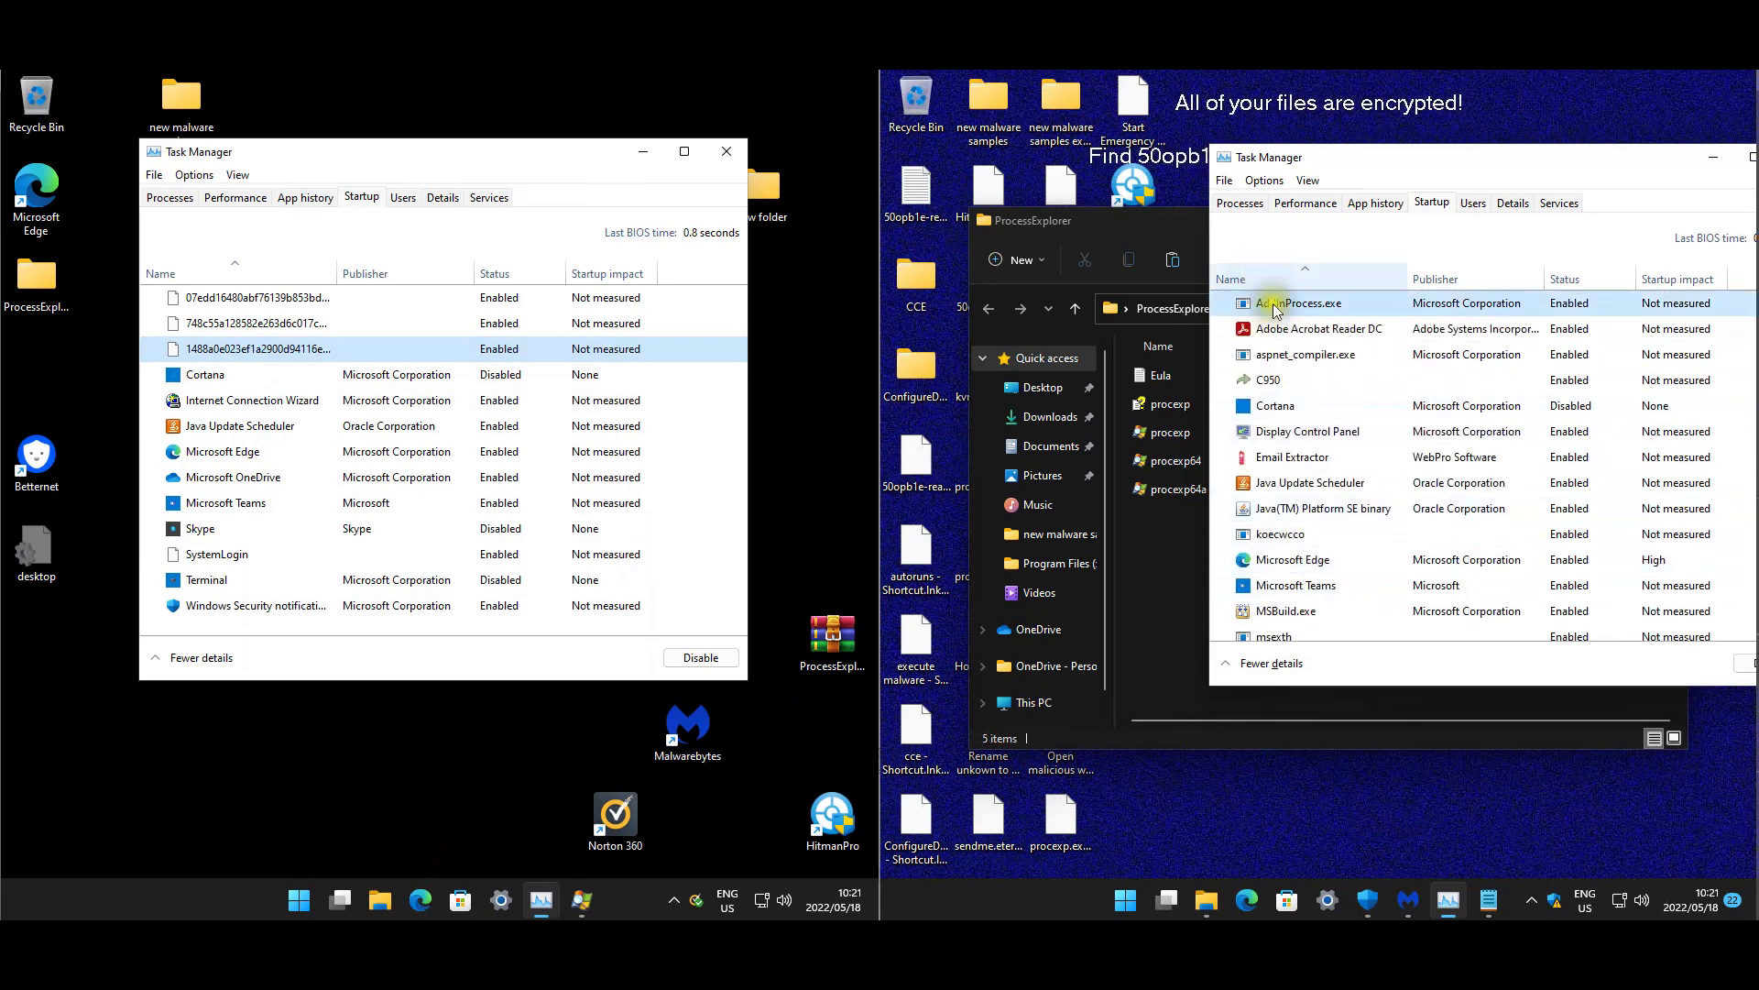
# - Request the file properties of the infected machine's Email Extractor startup entry and move its Task Manager window fully into view
pyautogui.rightClick(1271, 458)
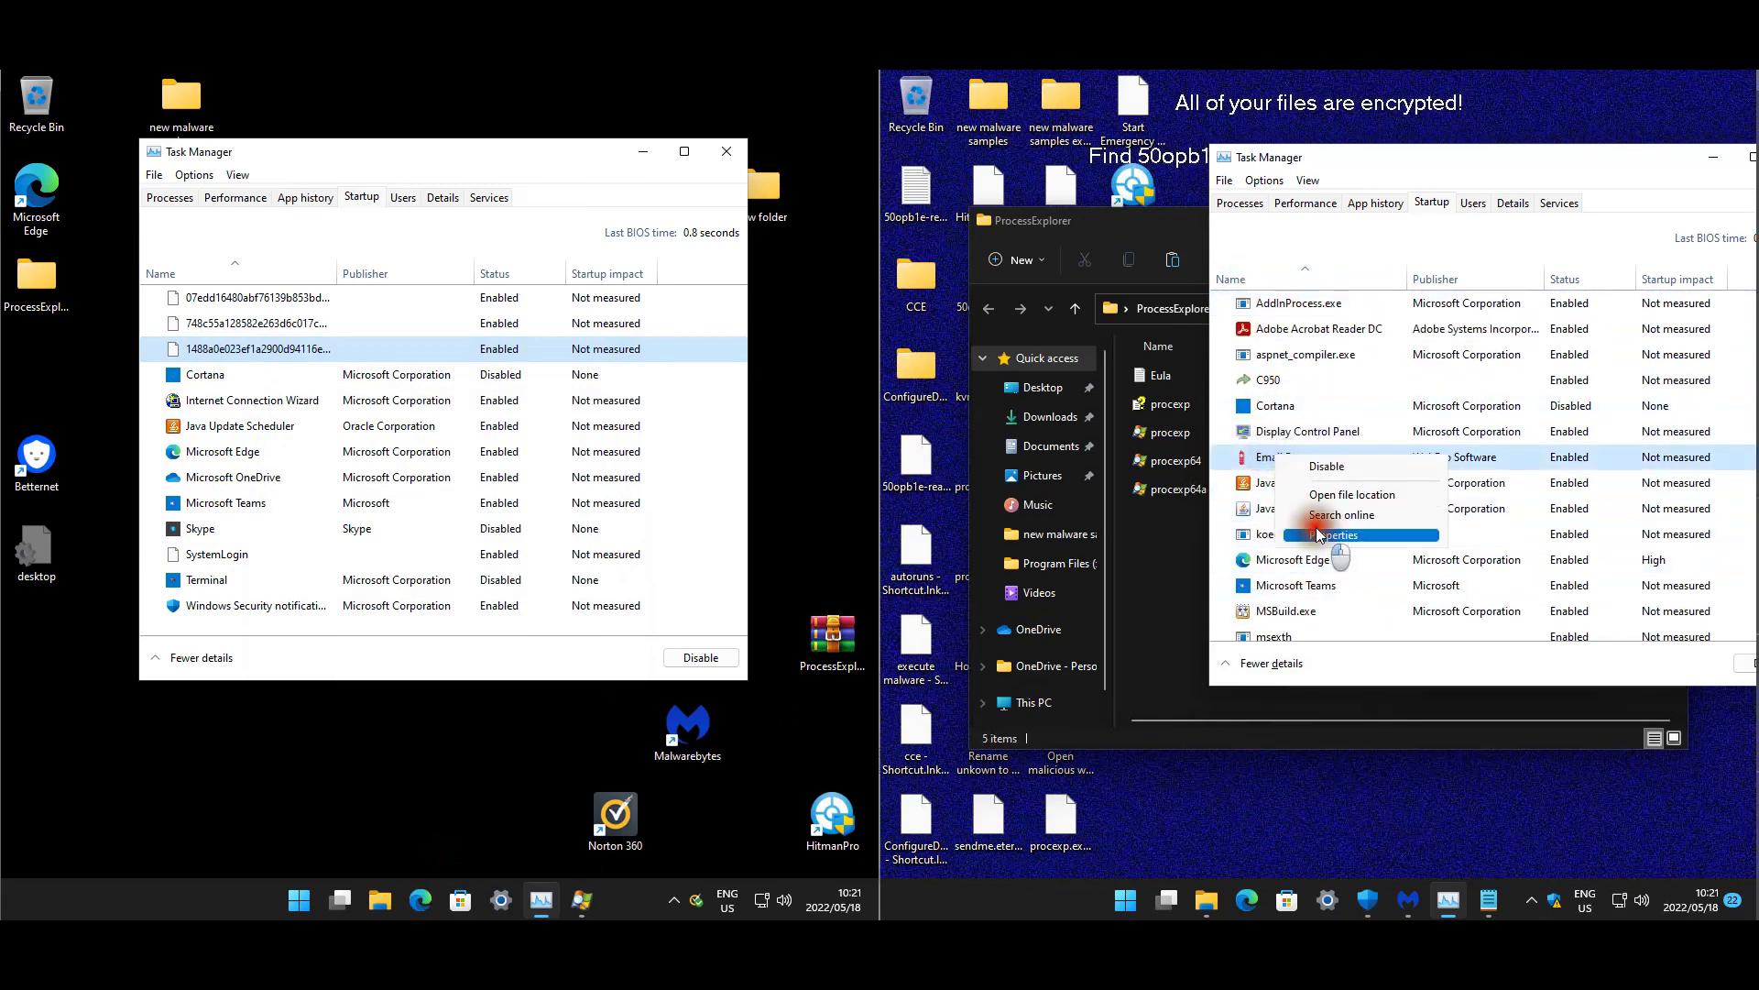
pyautogui.click(1319, 535)
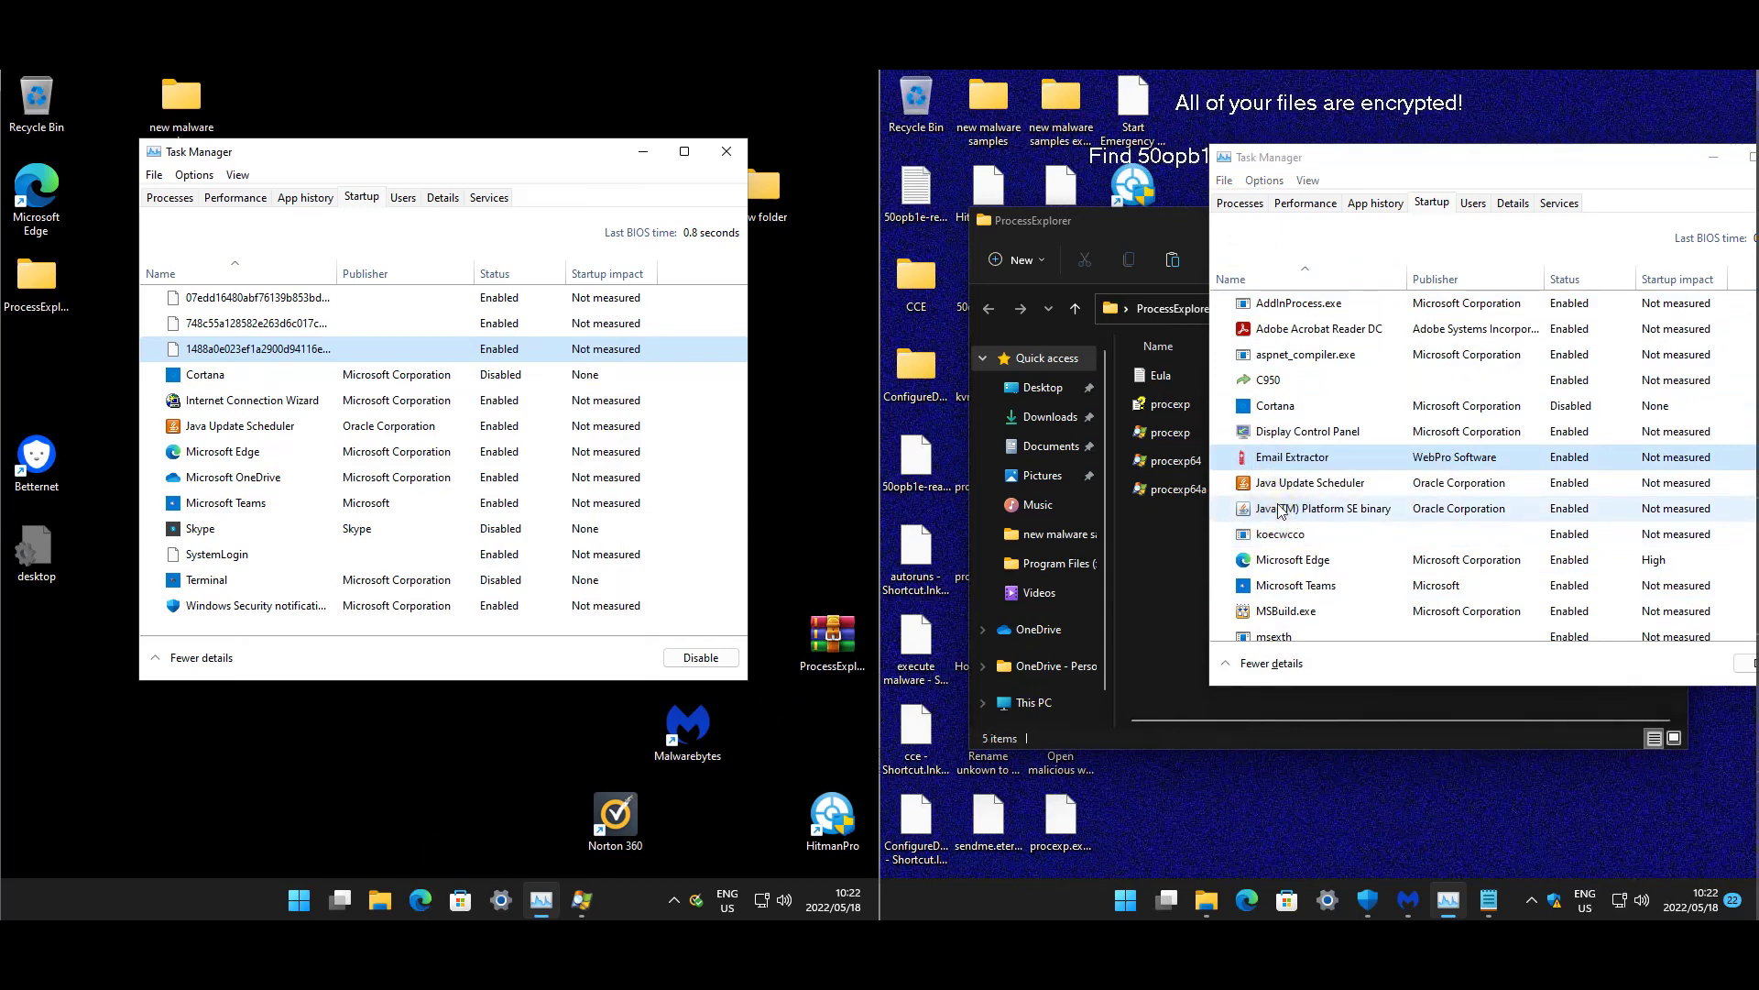
pyautogui.click(1294, 510)
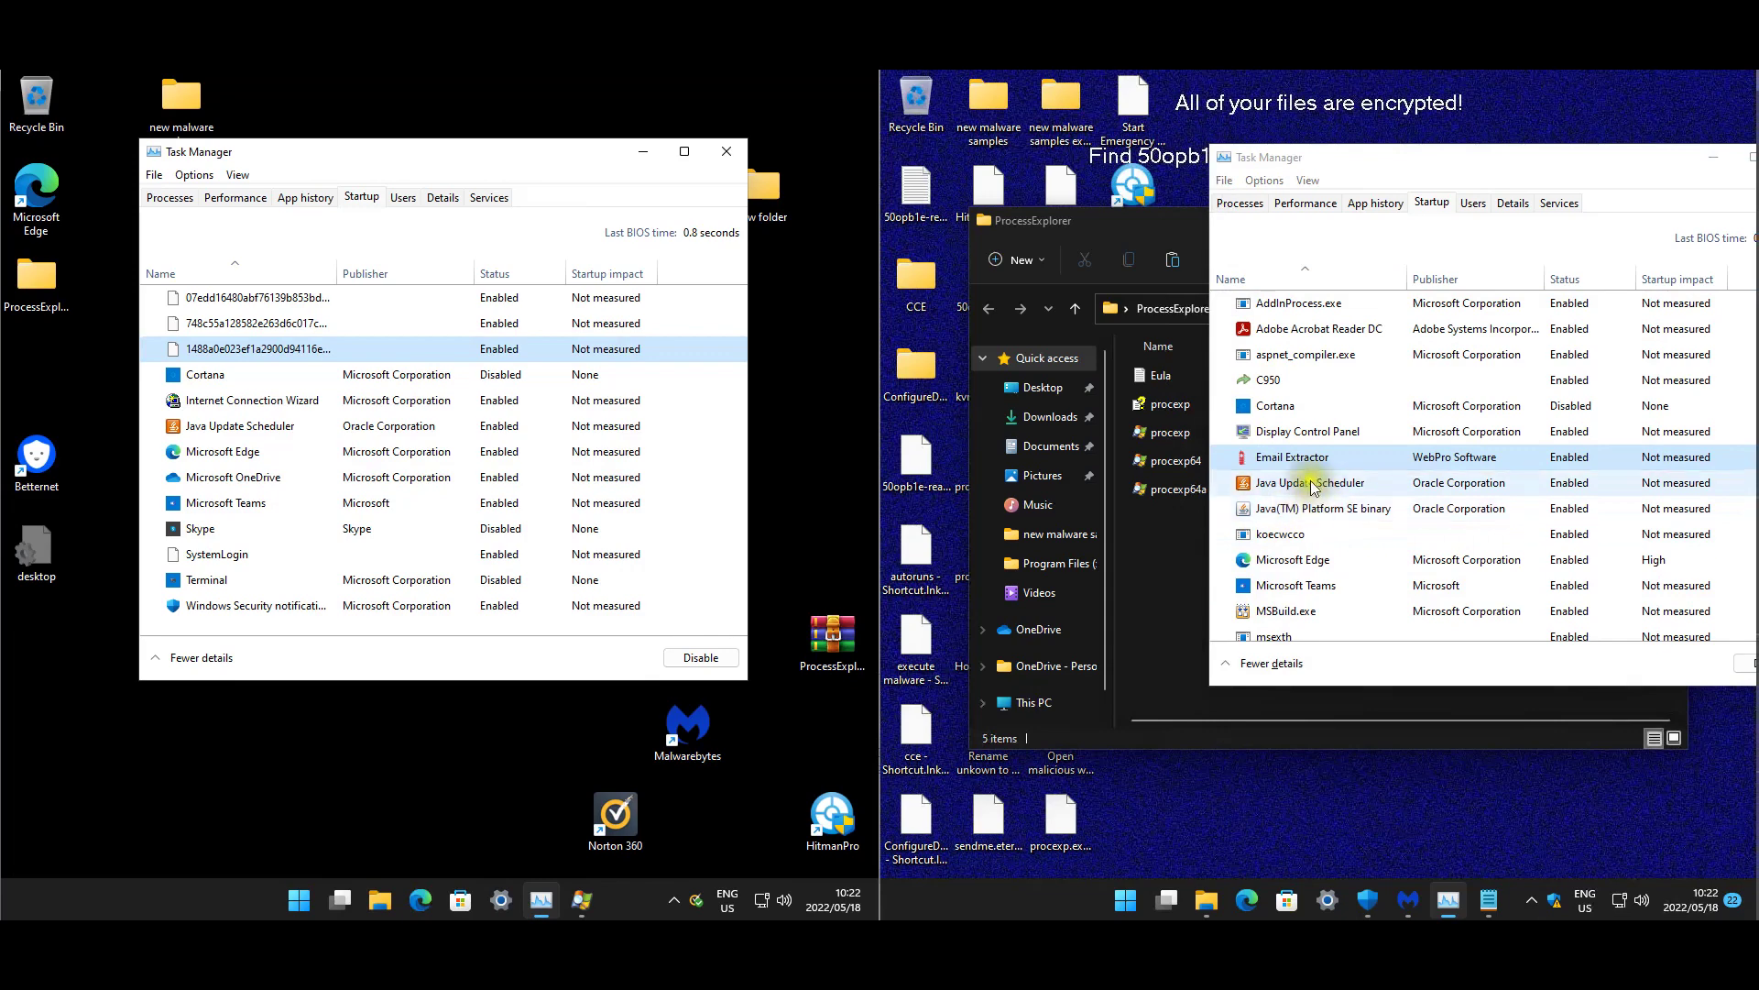
pyautogui.click(1316, 458)
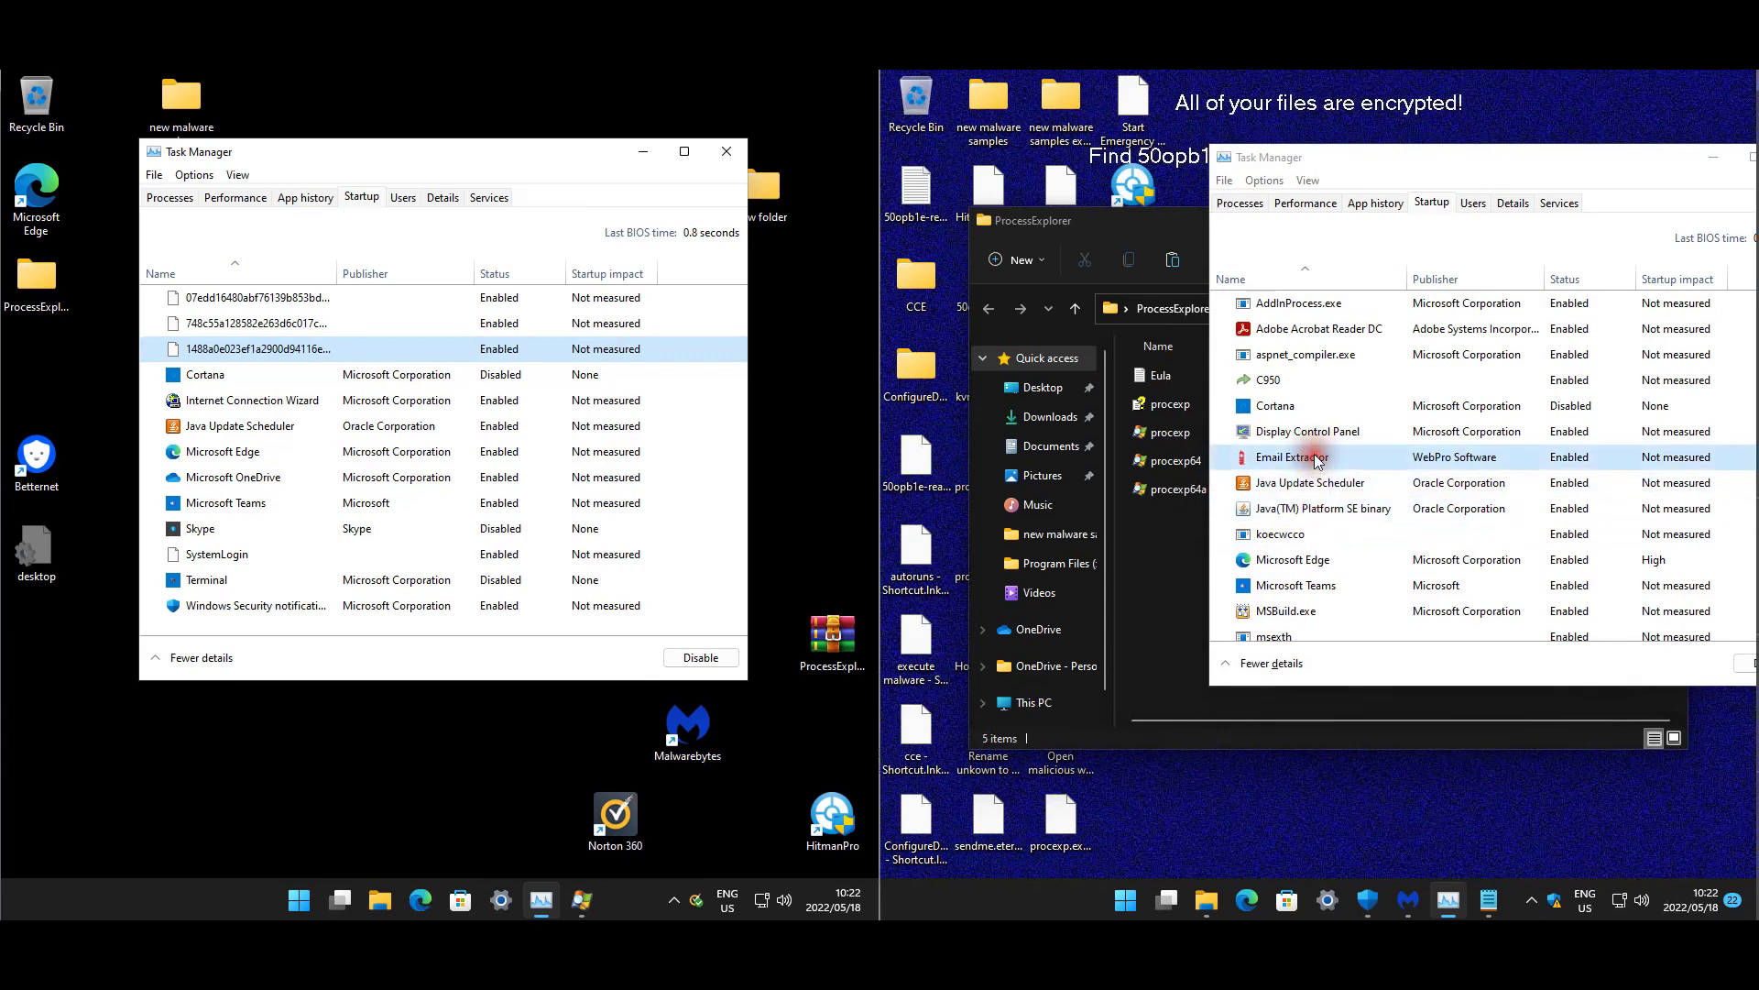
pyautogui.moveTo(1342, 155); pyautogui.dragTo(1214, 144)
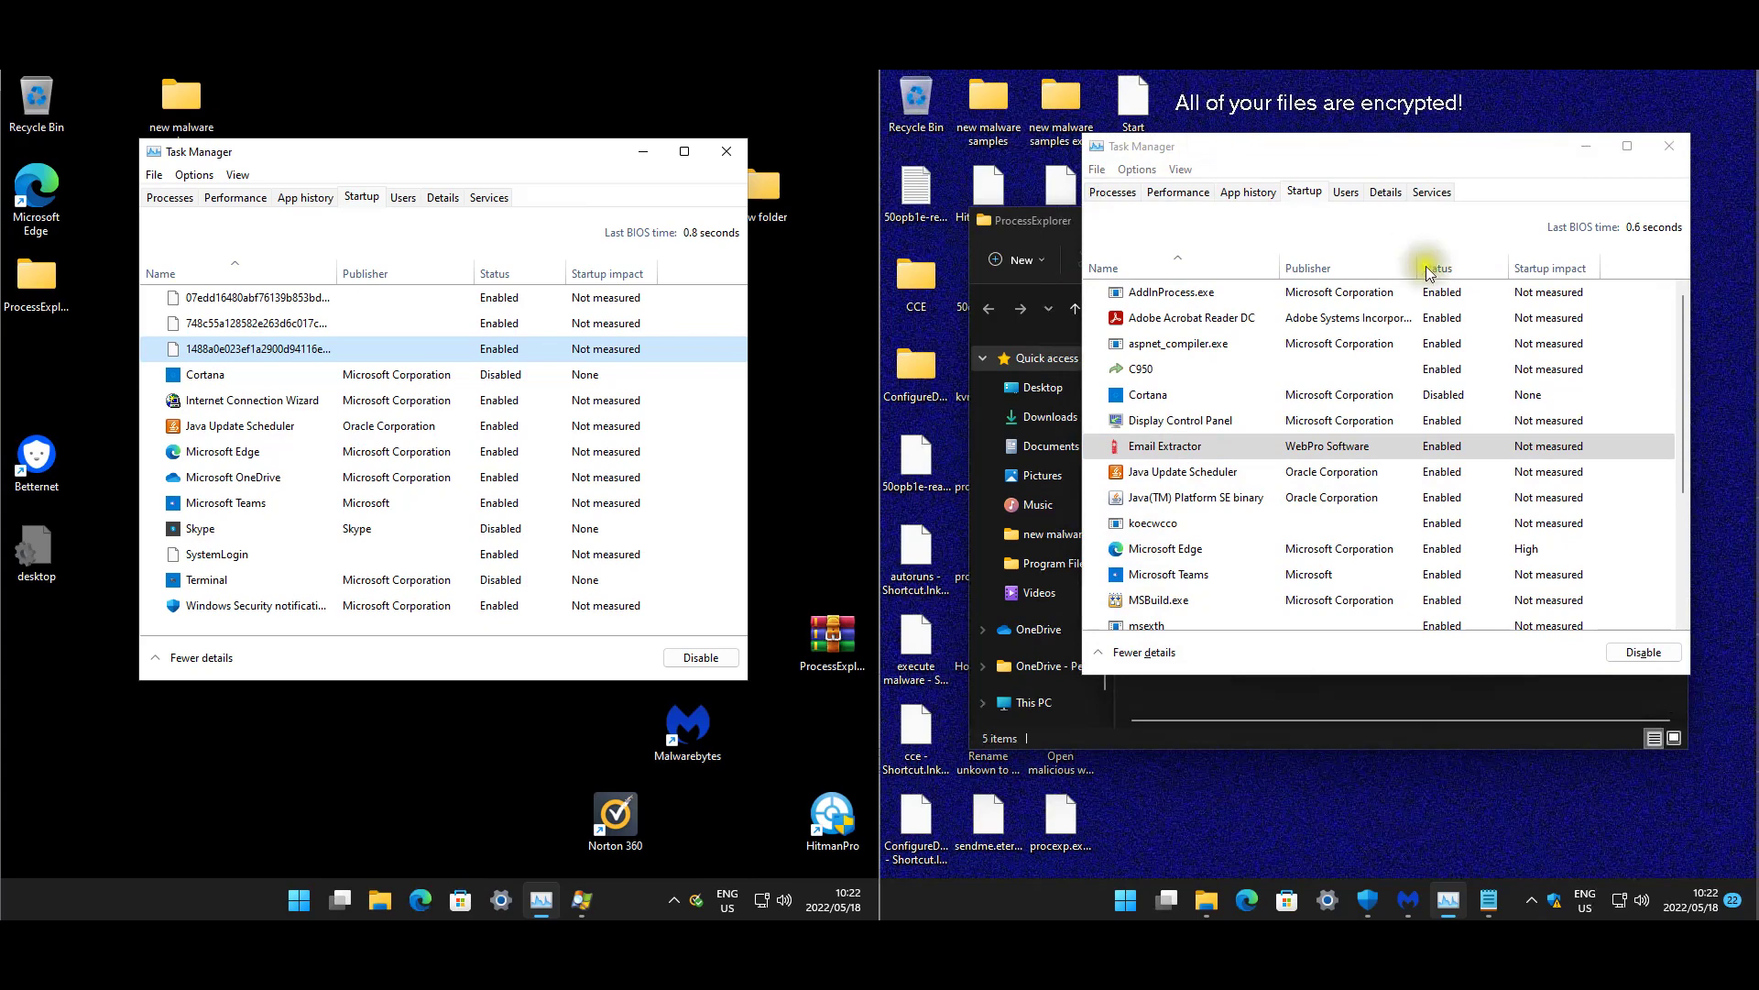
# - Examine the infected machine's running apps and background processes in Task Manager
pyautogui.click(1132, 201)
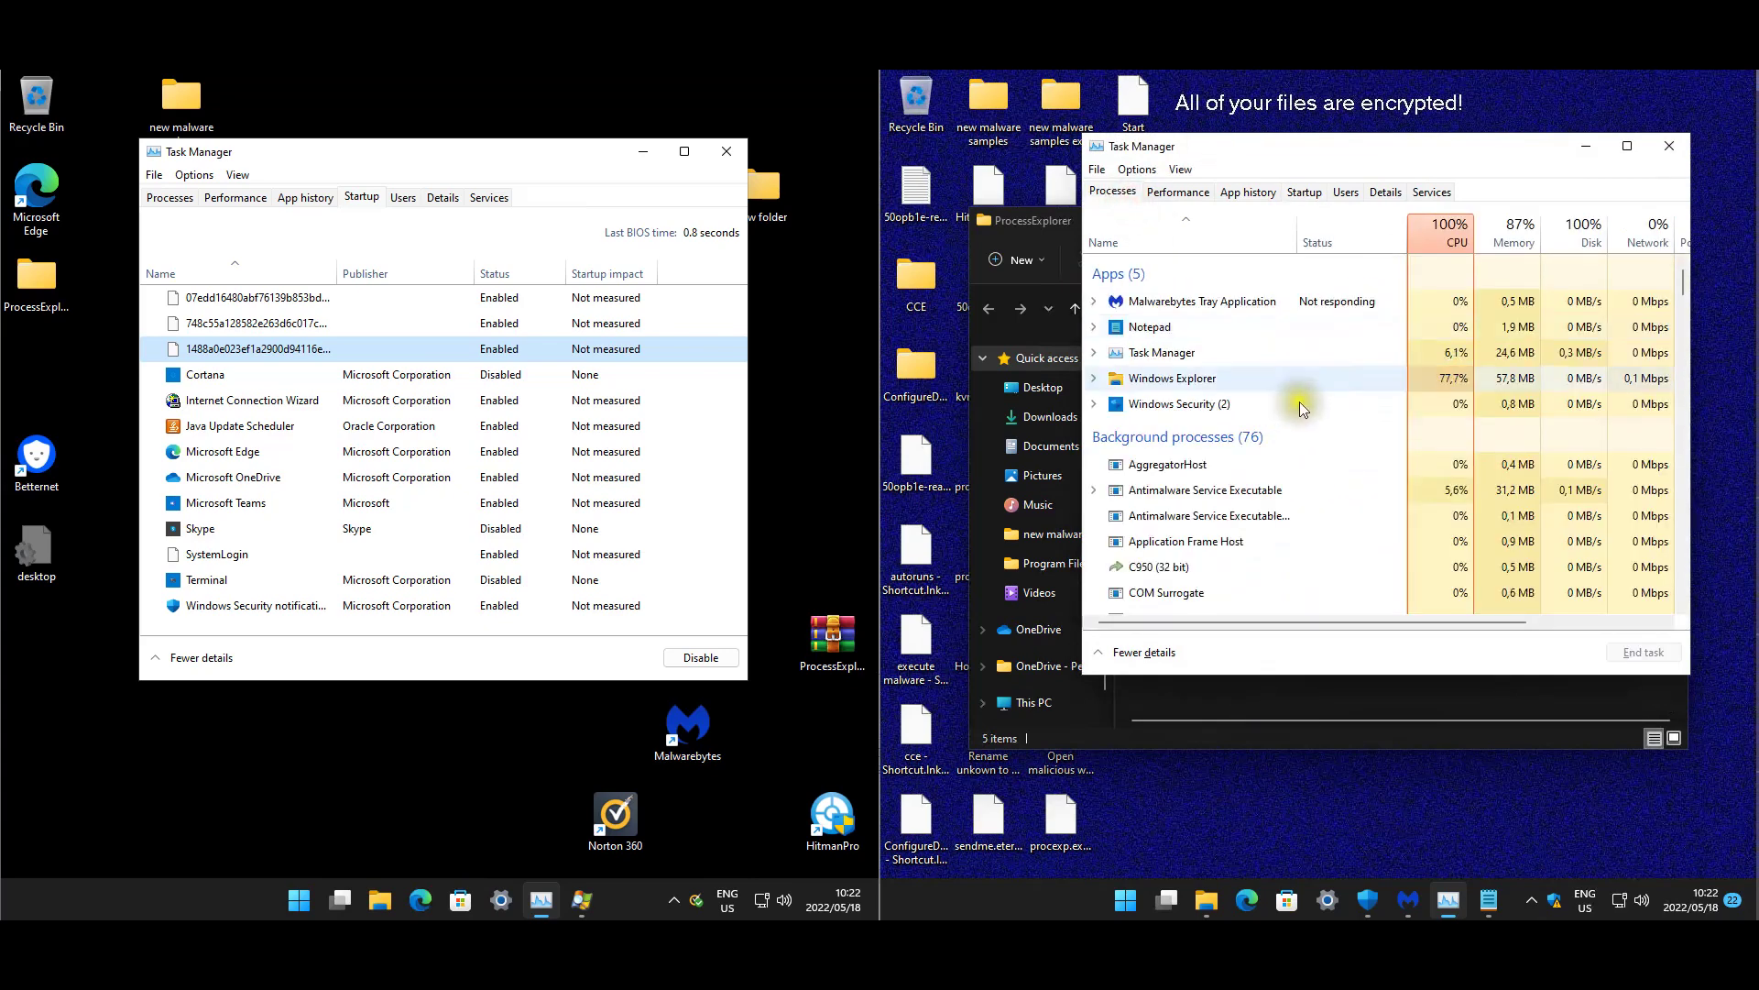
pyautogui.scroll(-2, 1276, 459)
pyautogui.click(1169, 513)
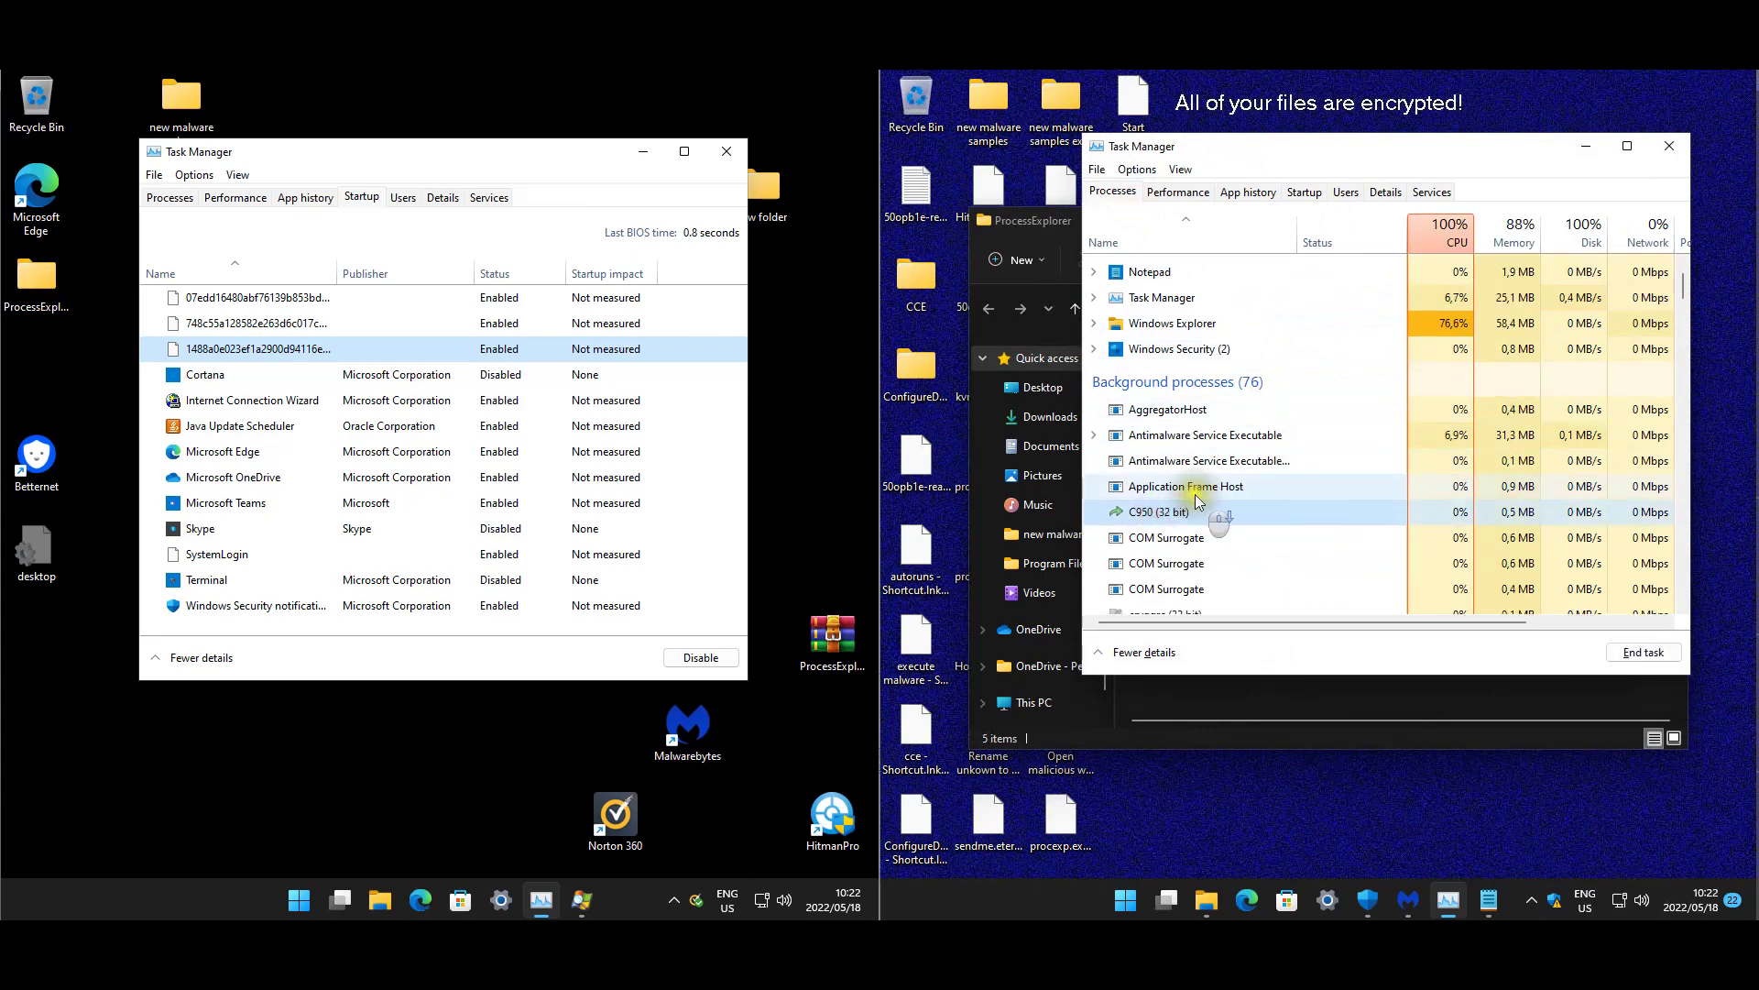
pyautogui.scroll(-3, 1197, 501)
pyautogui.click(1156, 422)
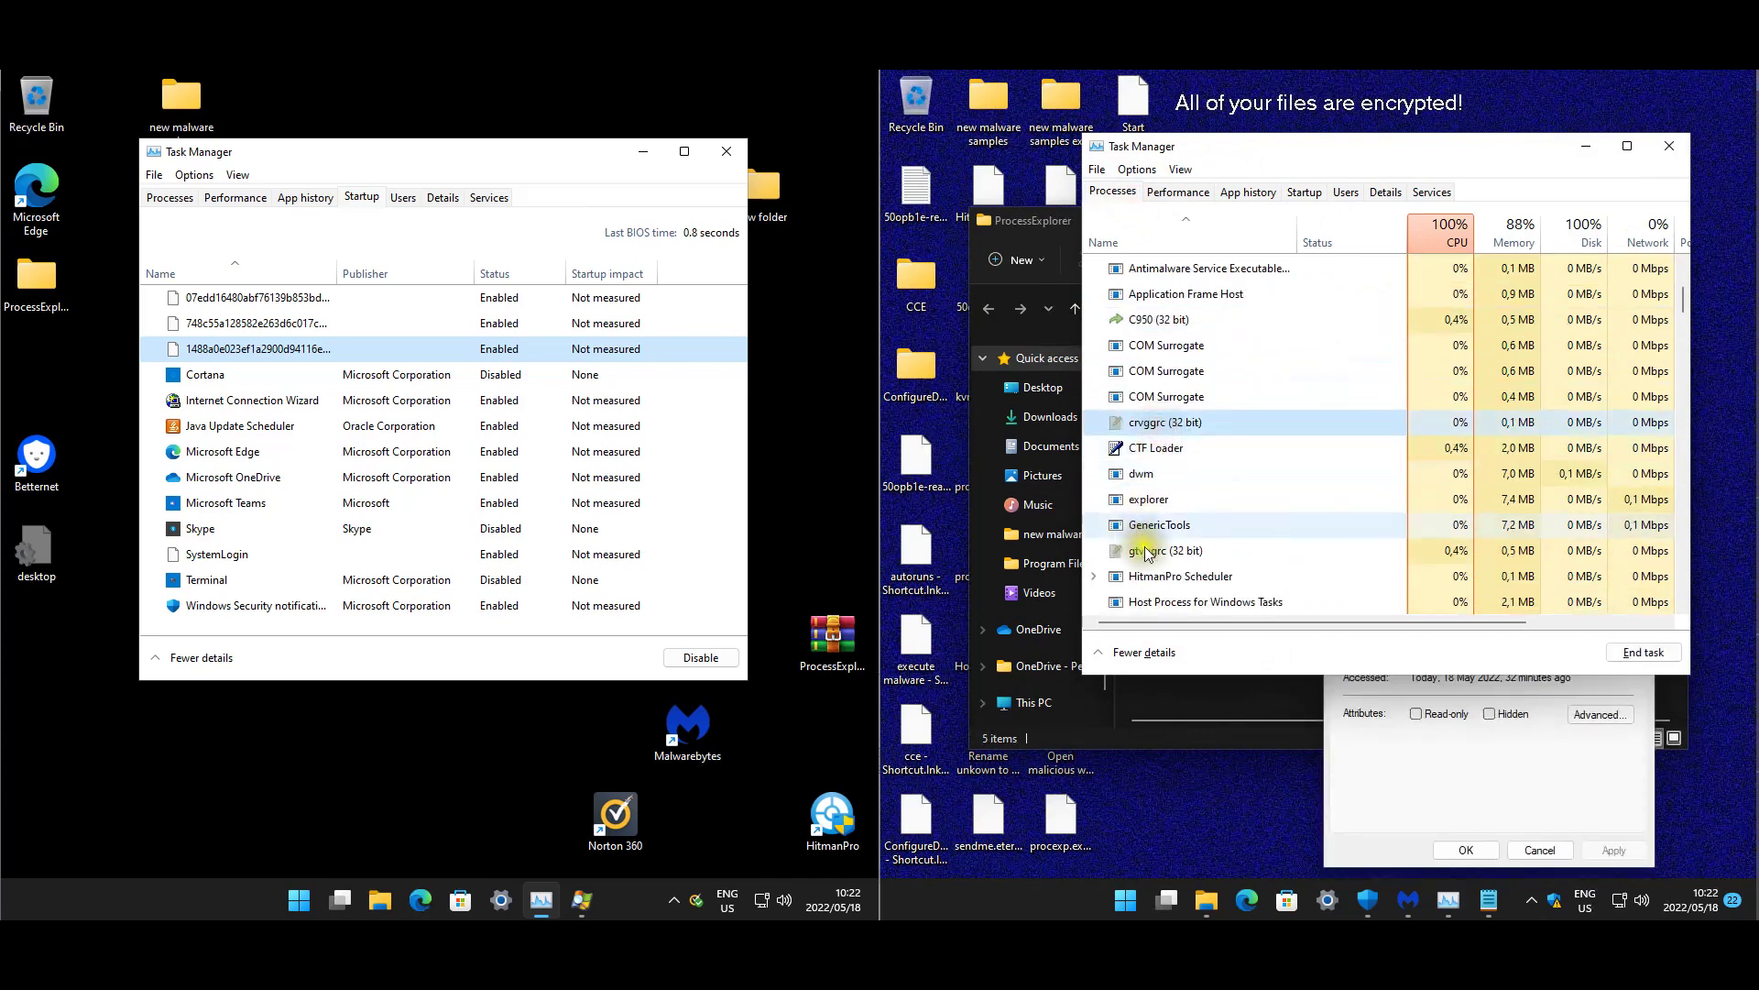
pyautogui.click(1239, 500)
pyautogui.scroll(-2, 1242, 486)
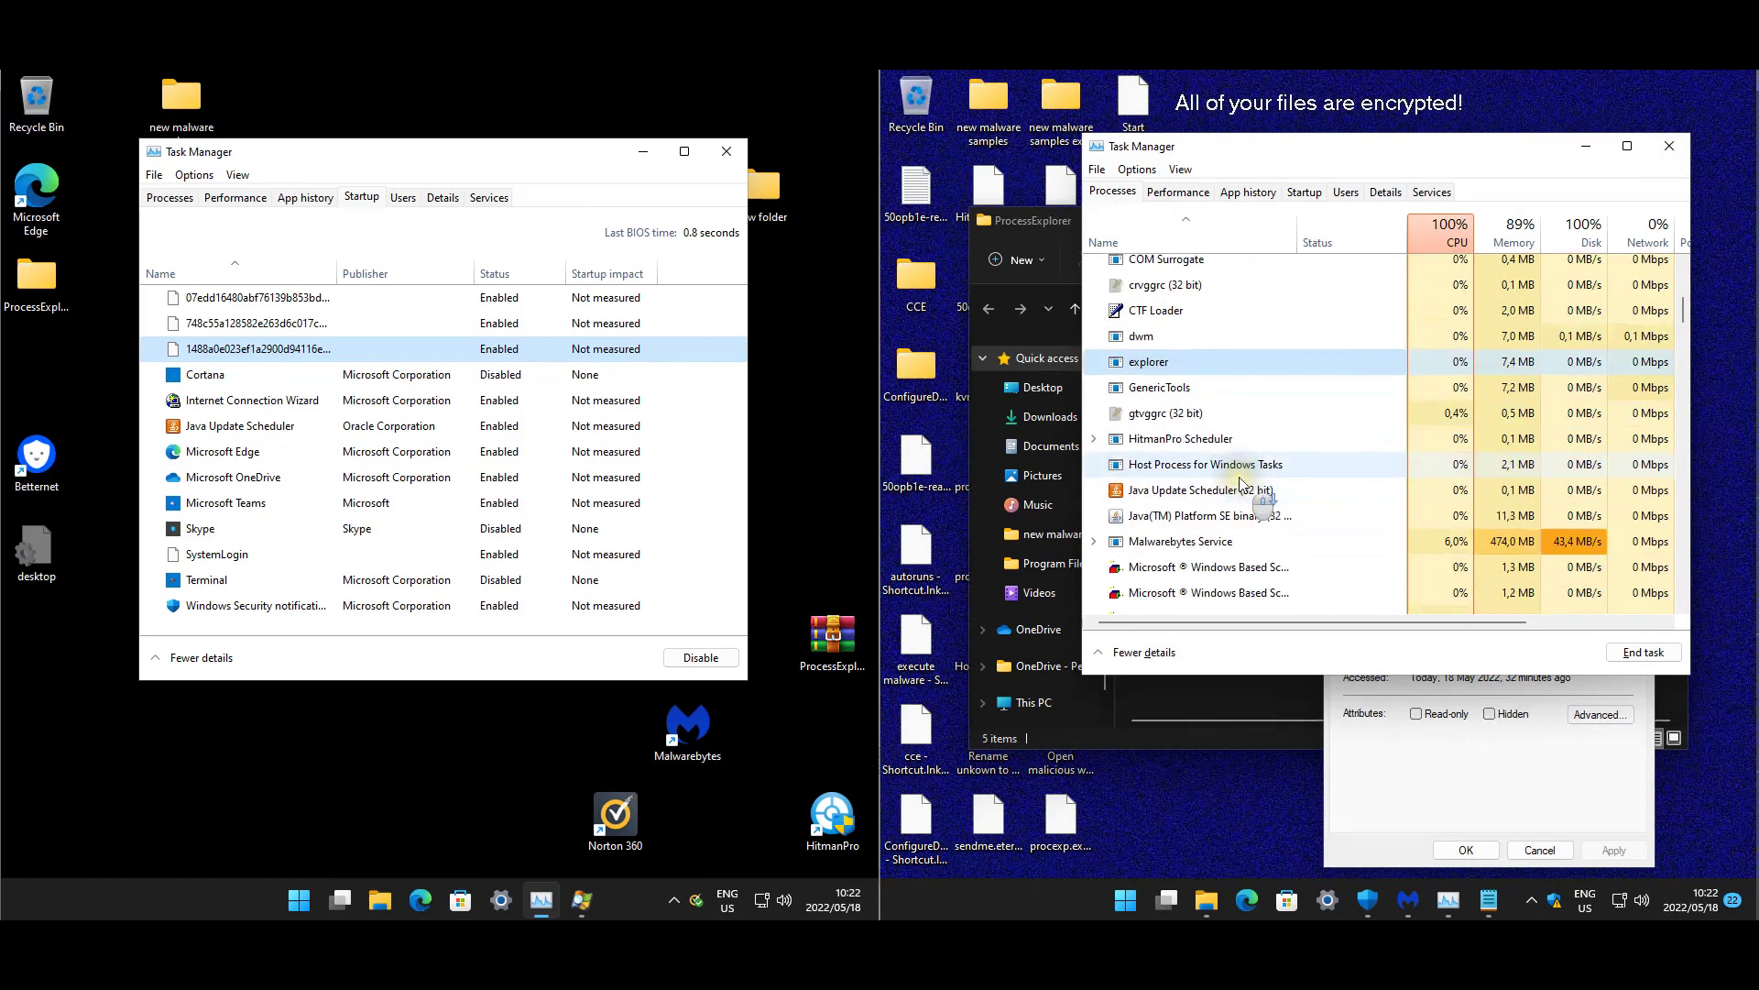
pyautogui.scroll(-5, 1241, 486)
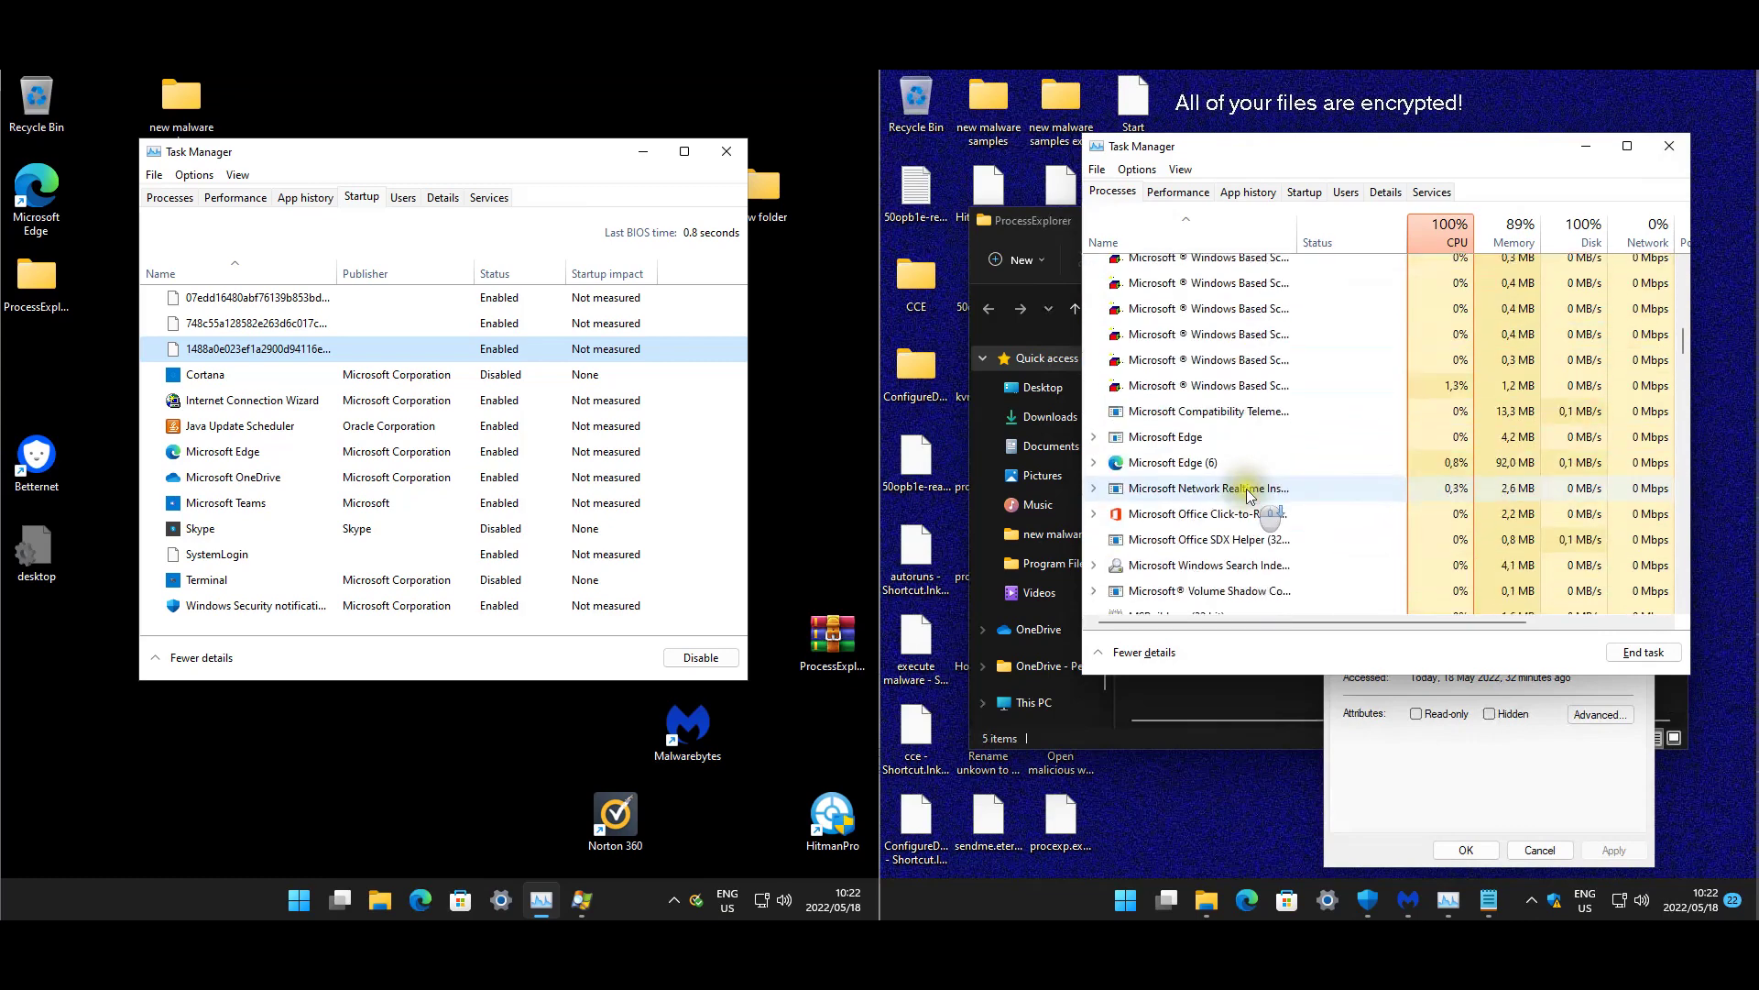
pyautogui.scroll(-7, 1246, 495)
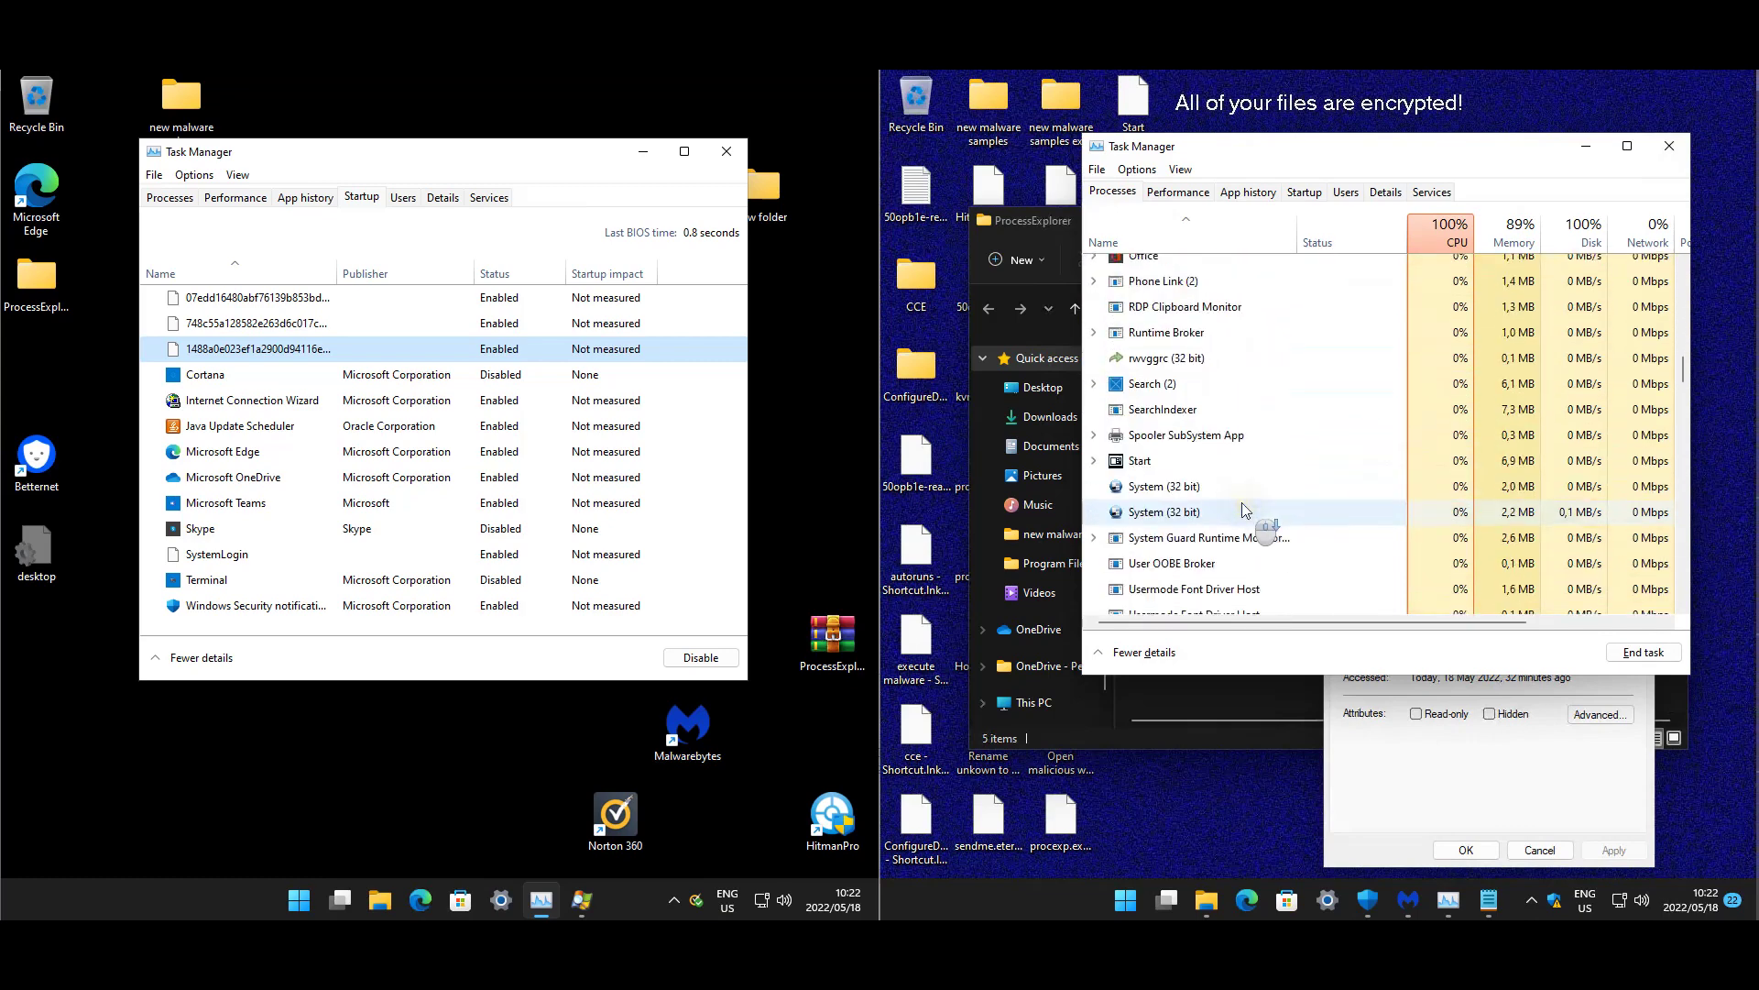
# - Check the full file location in the cloud properties for Email Extractor, then close them and the infected machine's Task Manager
pyautogui.click(1479, 811)
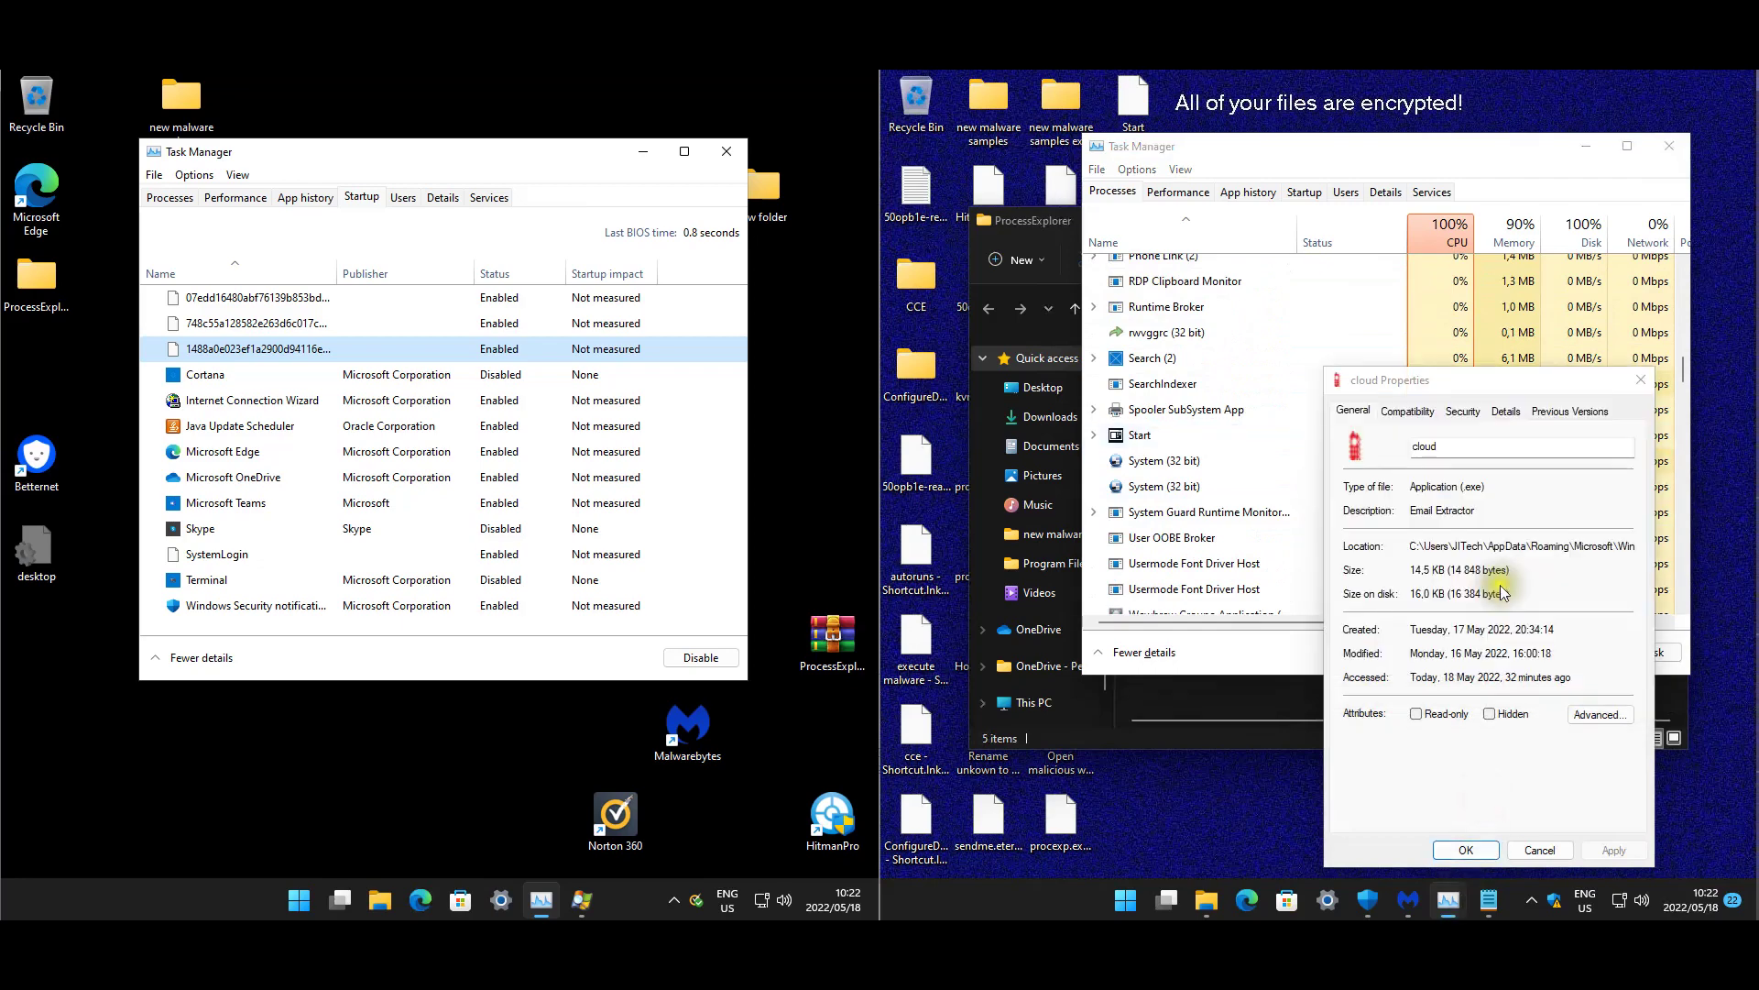
pyautogui.moveTo(1545, 546); pyautogui.dragTo(1699, 550)
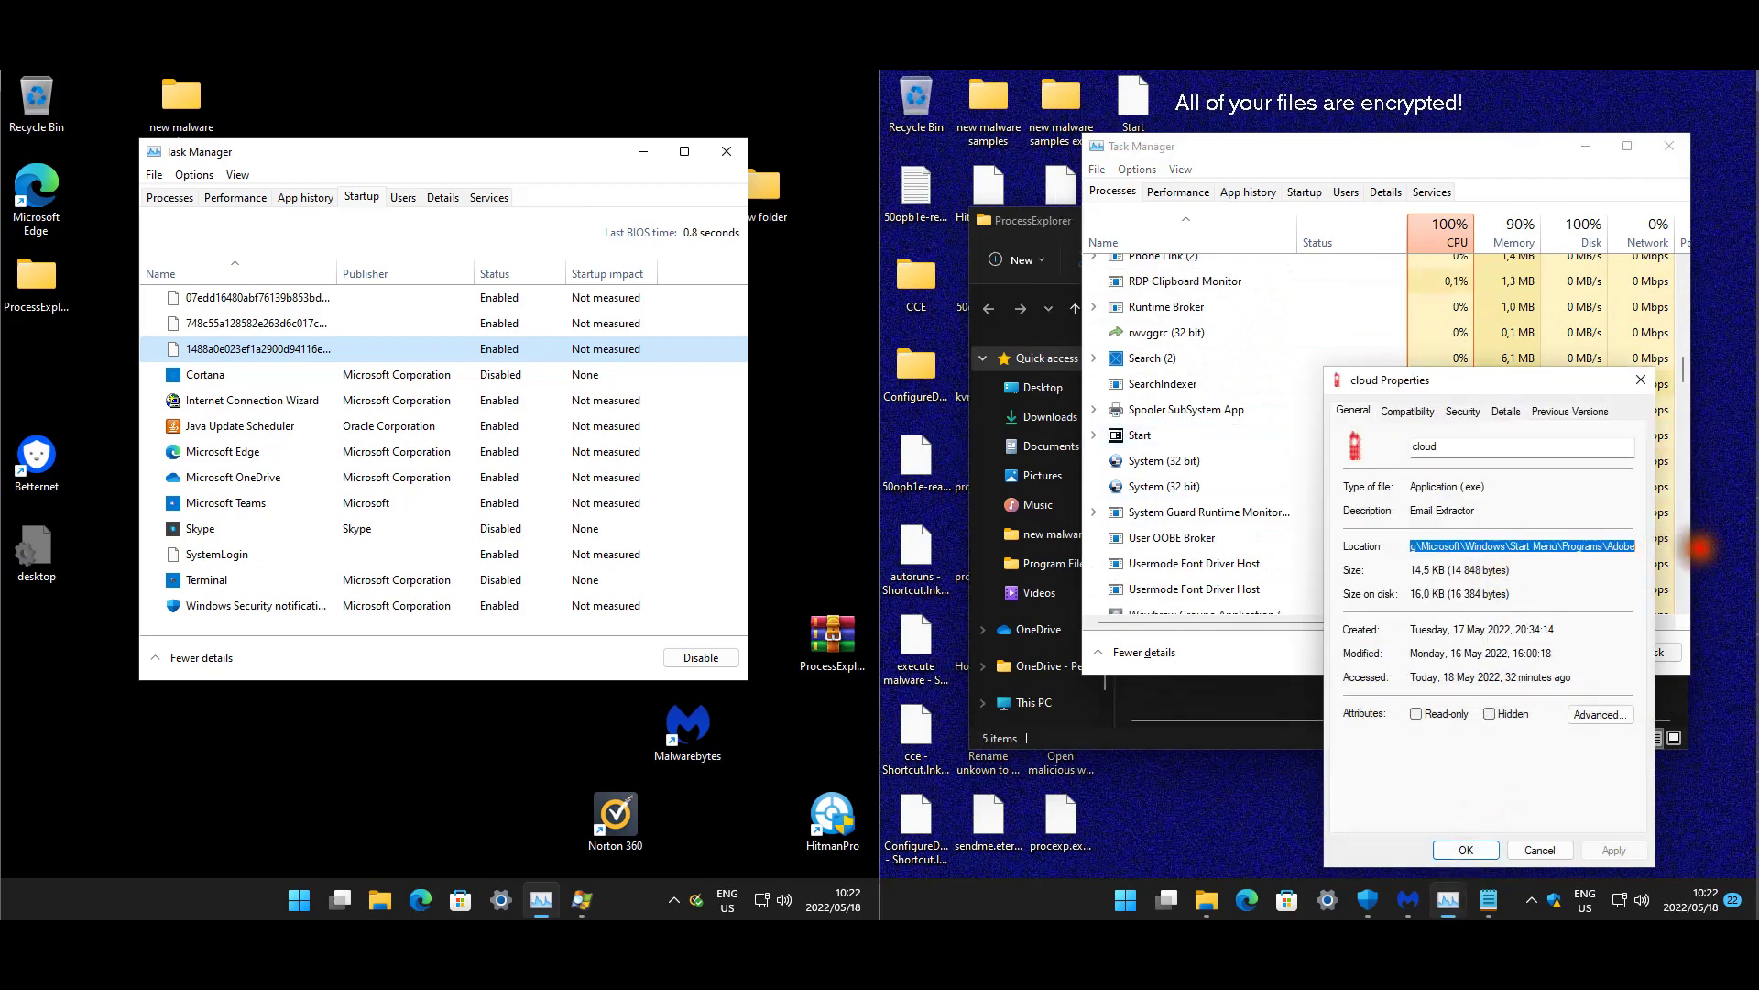
pyautogui.click(1465, 849)
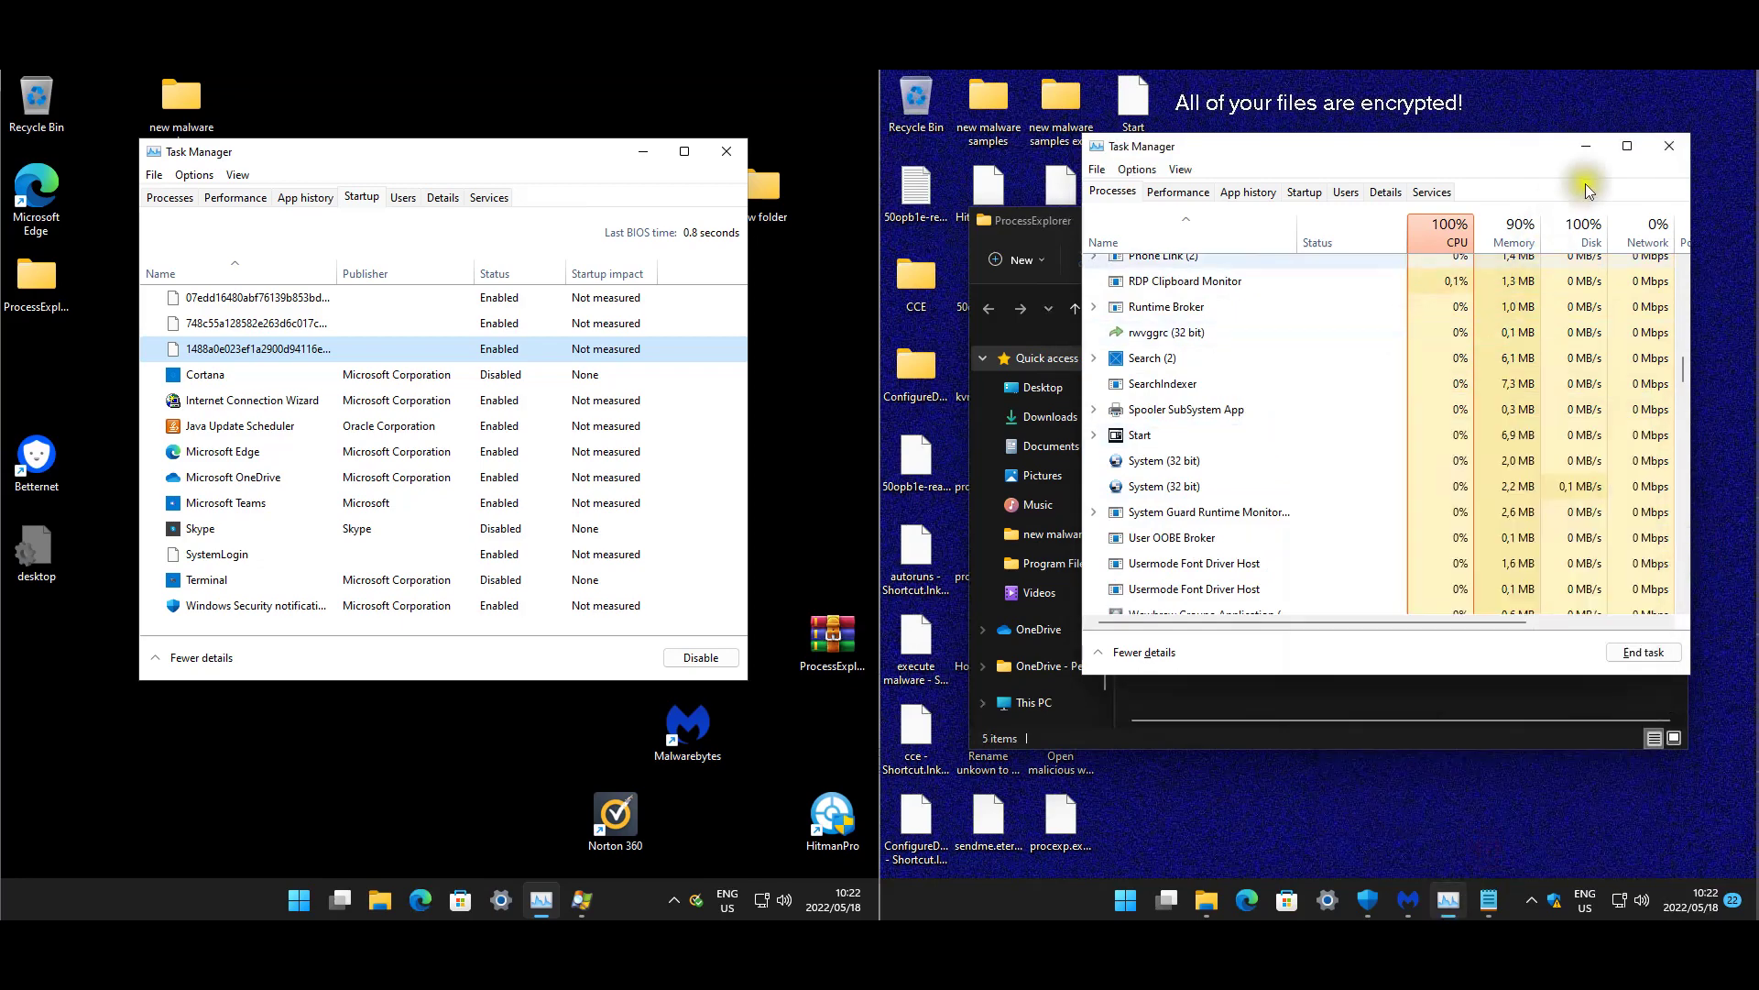
pyautogui.click(1669, 146)
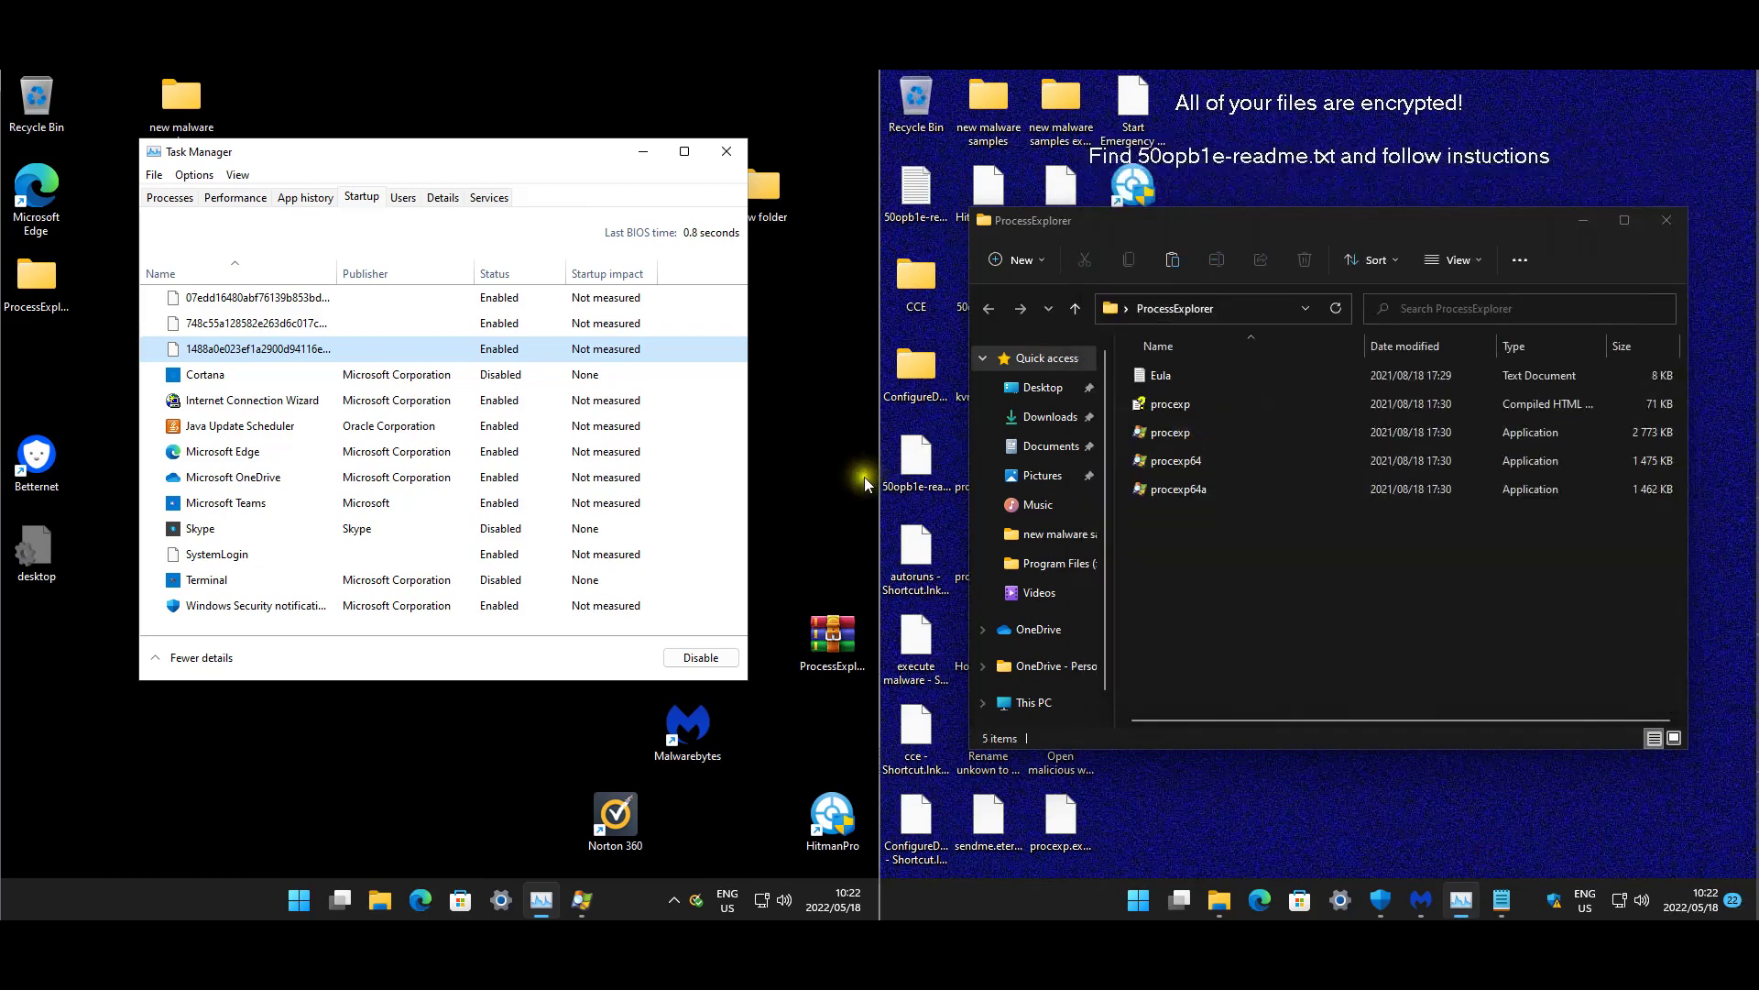
# - Open the ProcessExplorer folder on the Norton machine and launch the procexp application on both machines
pyautogui.click(759, 500)
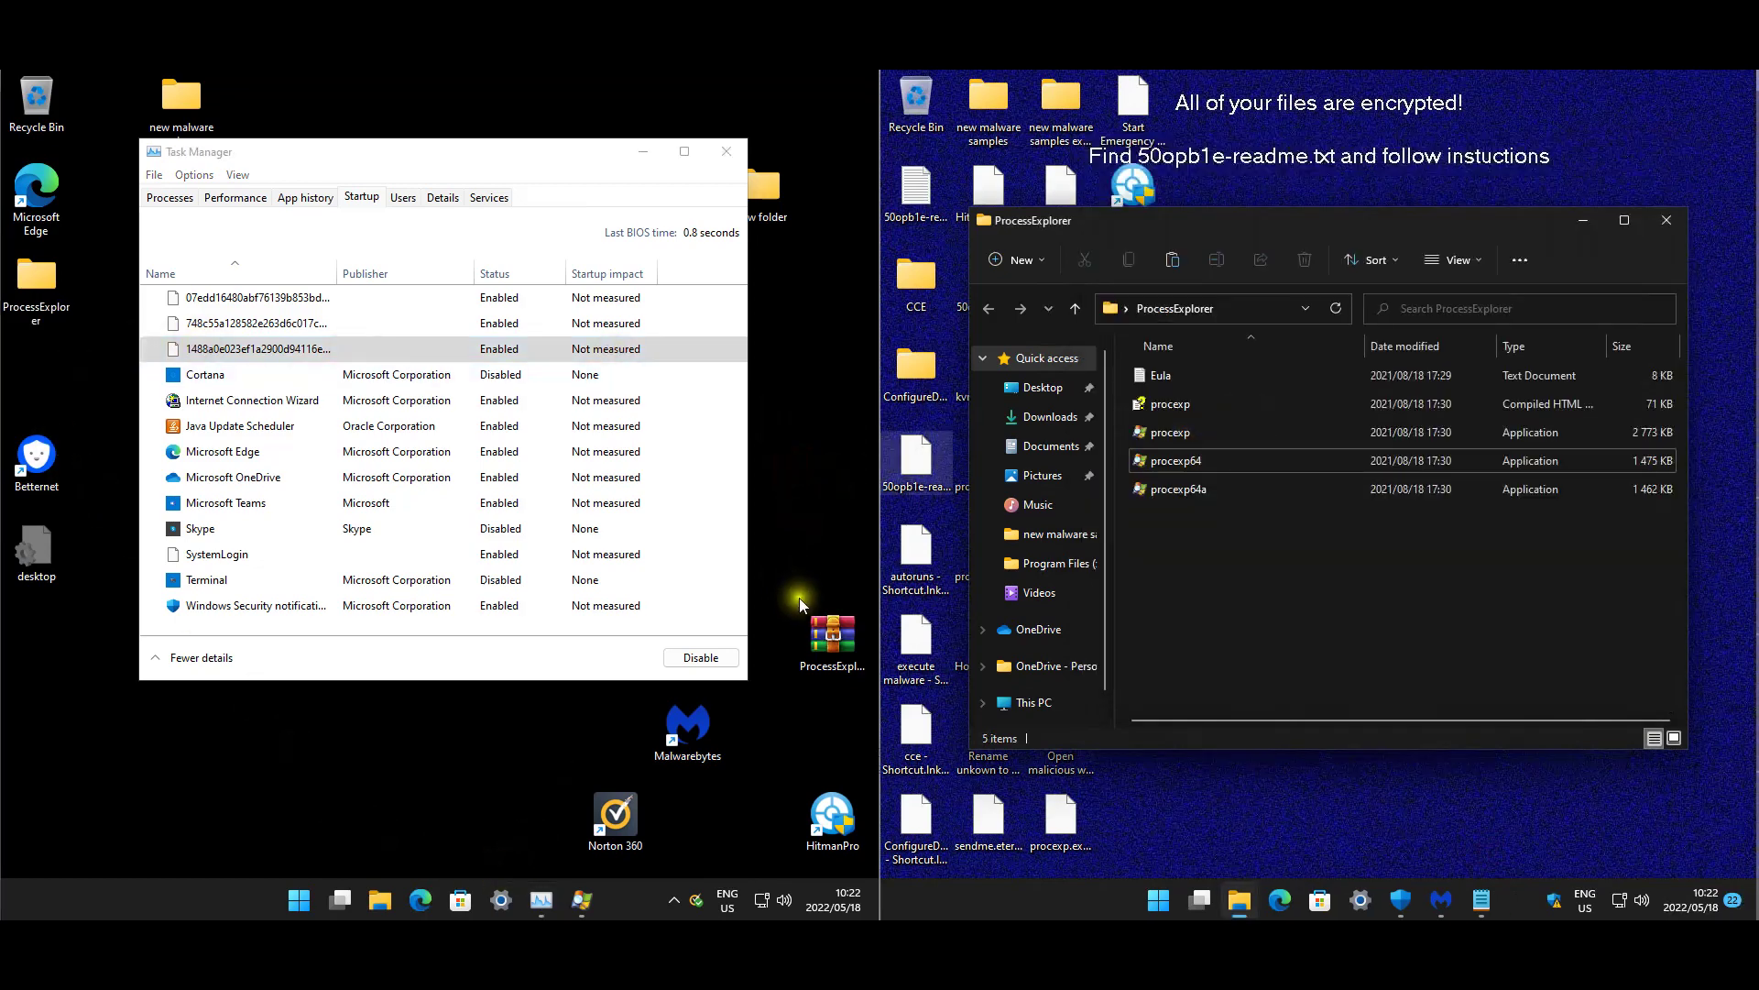
pyautogui.click(28, 301)
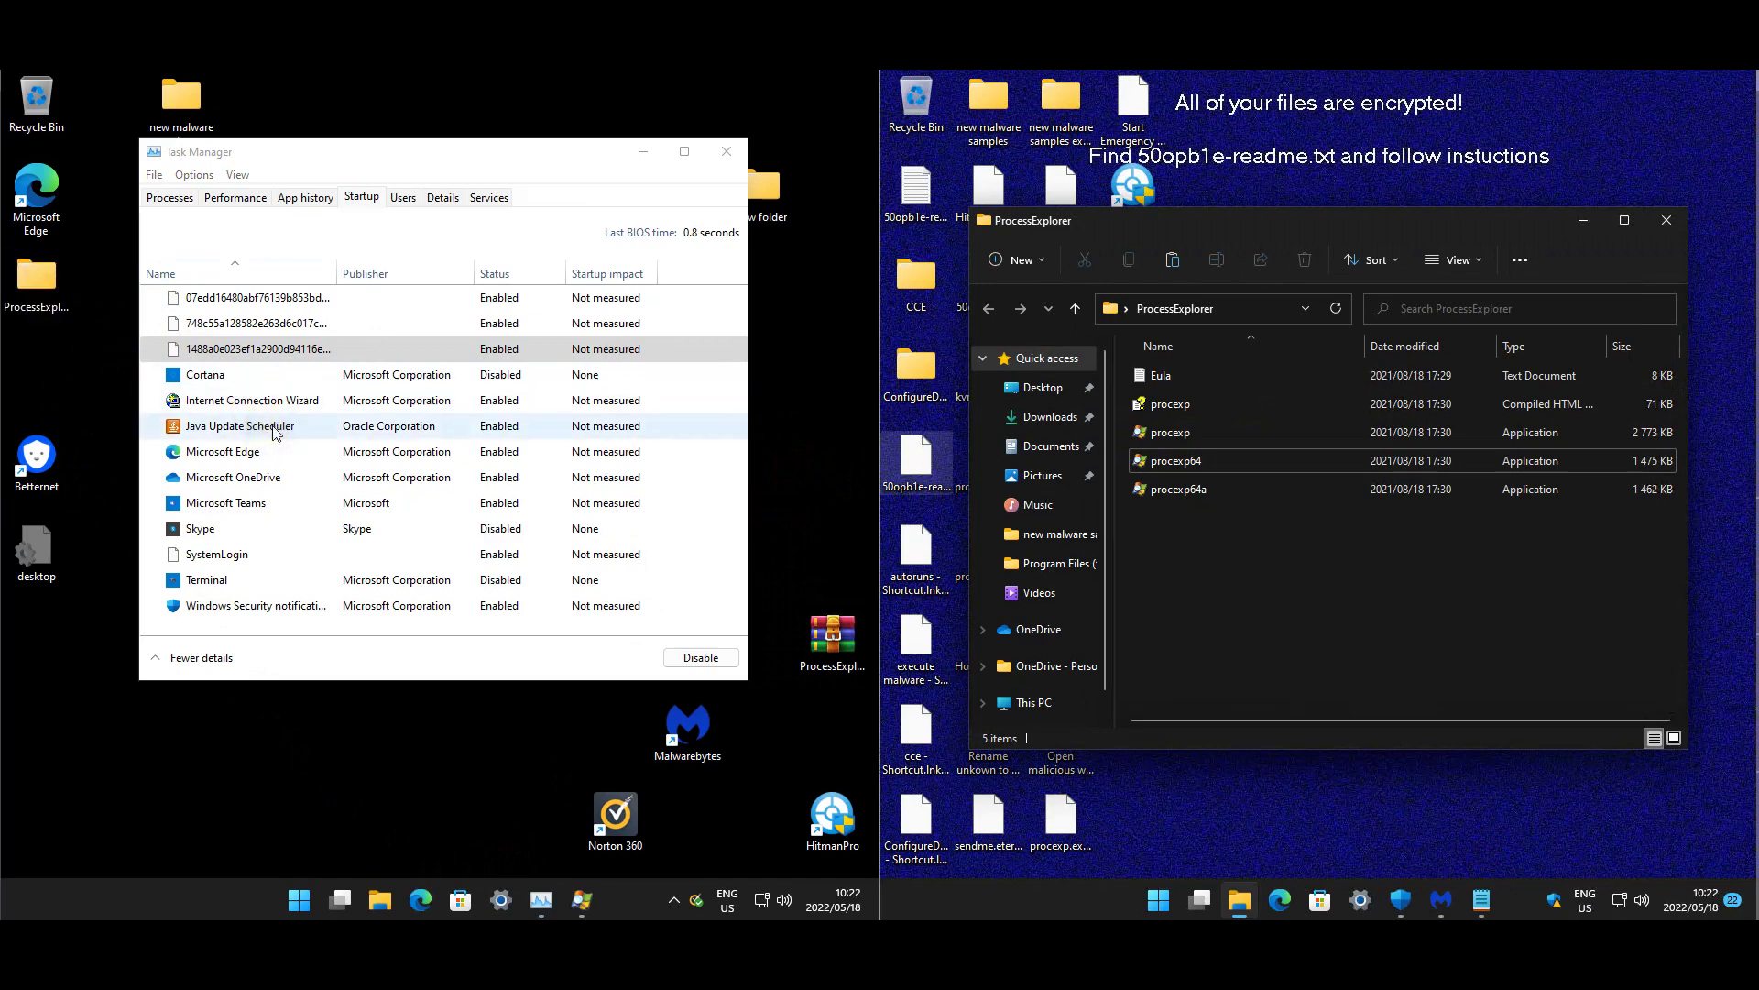
pyautogui.click(215, 295)
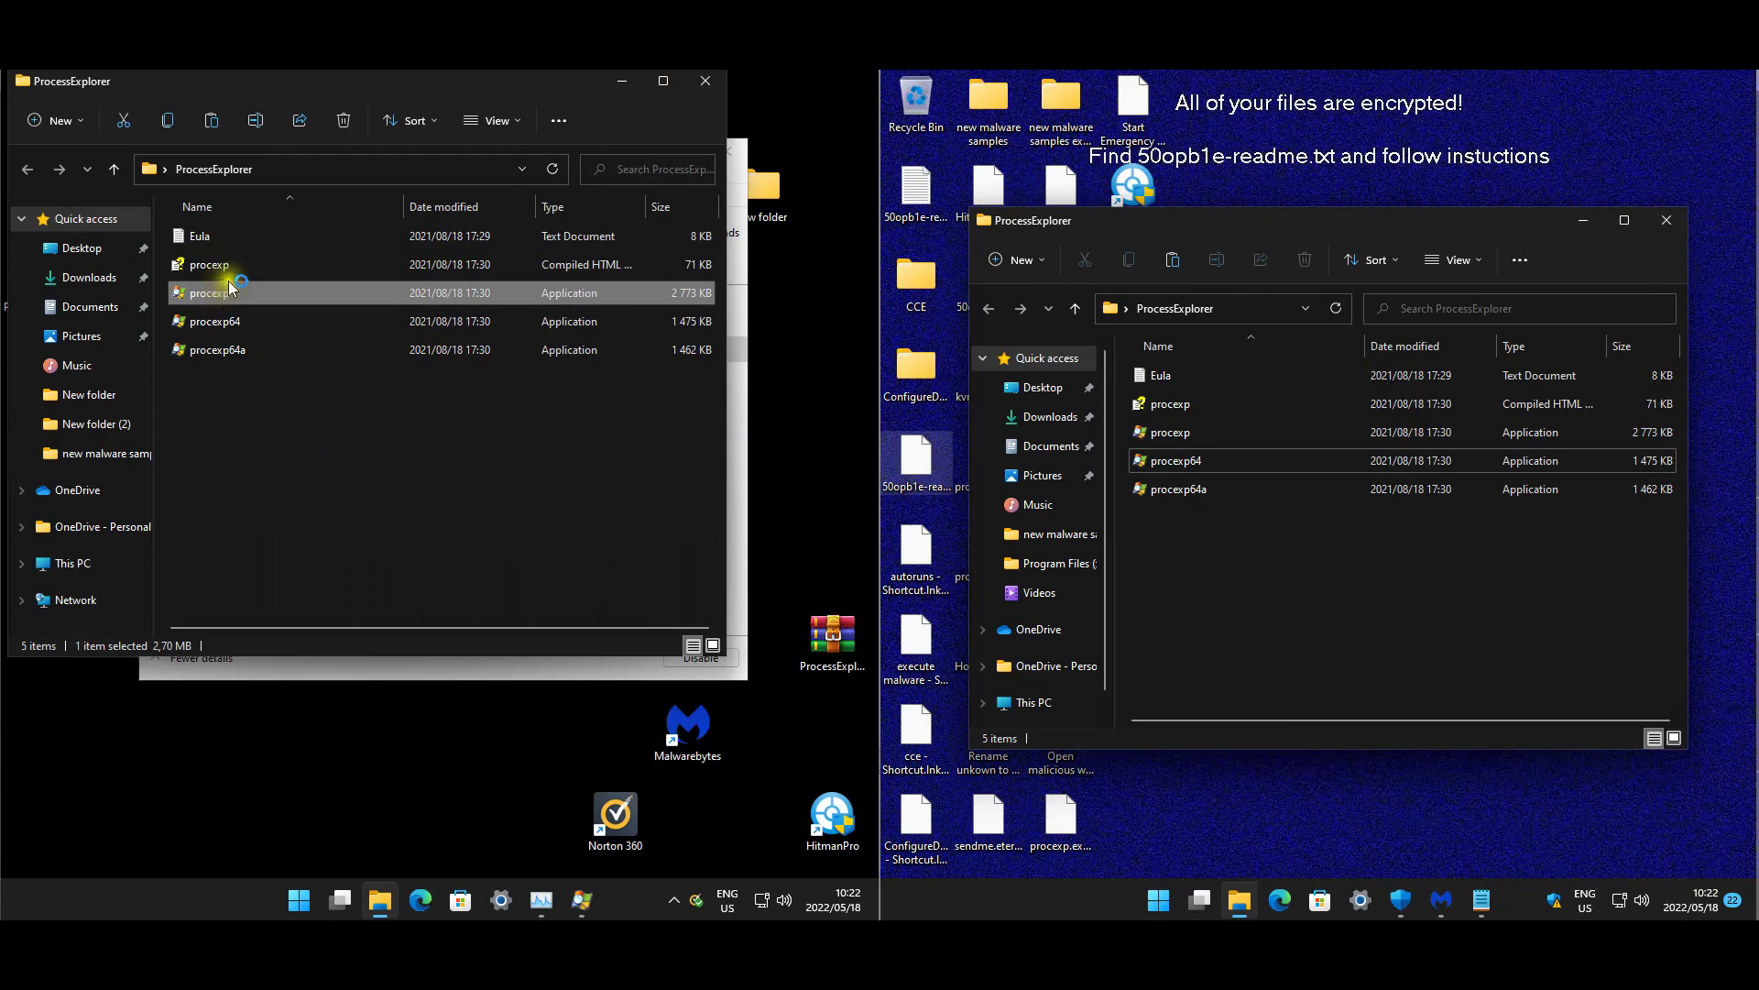
pyautogui.click(1161, 436)
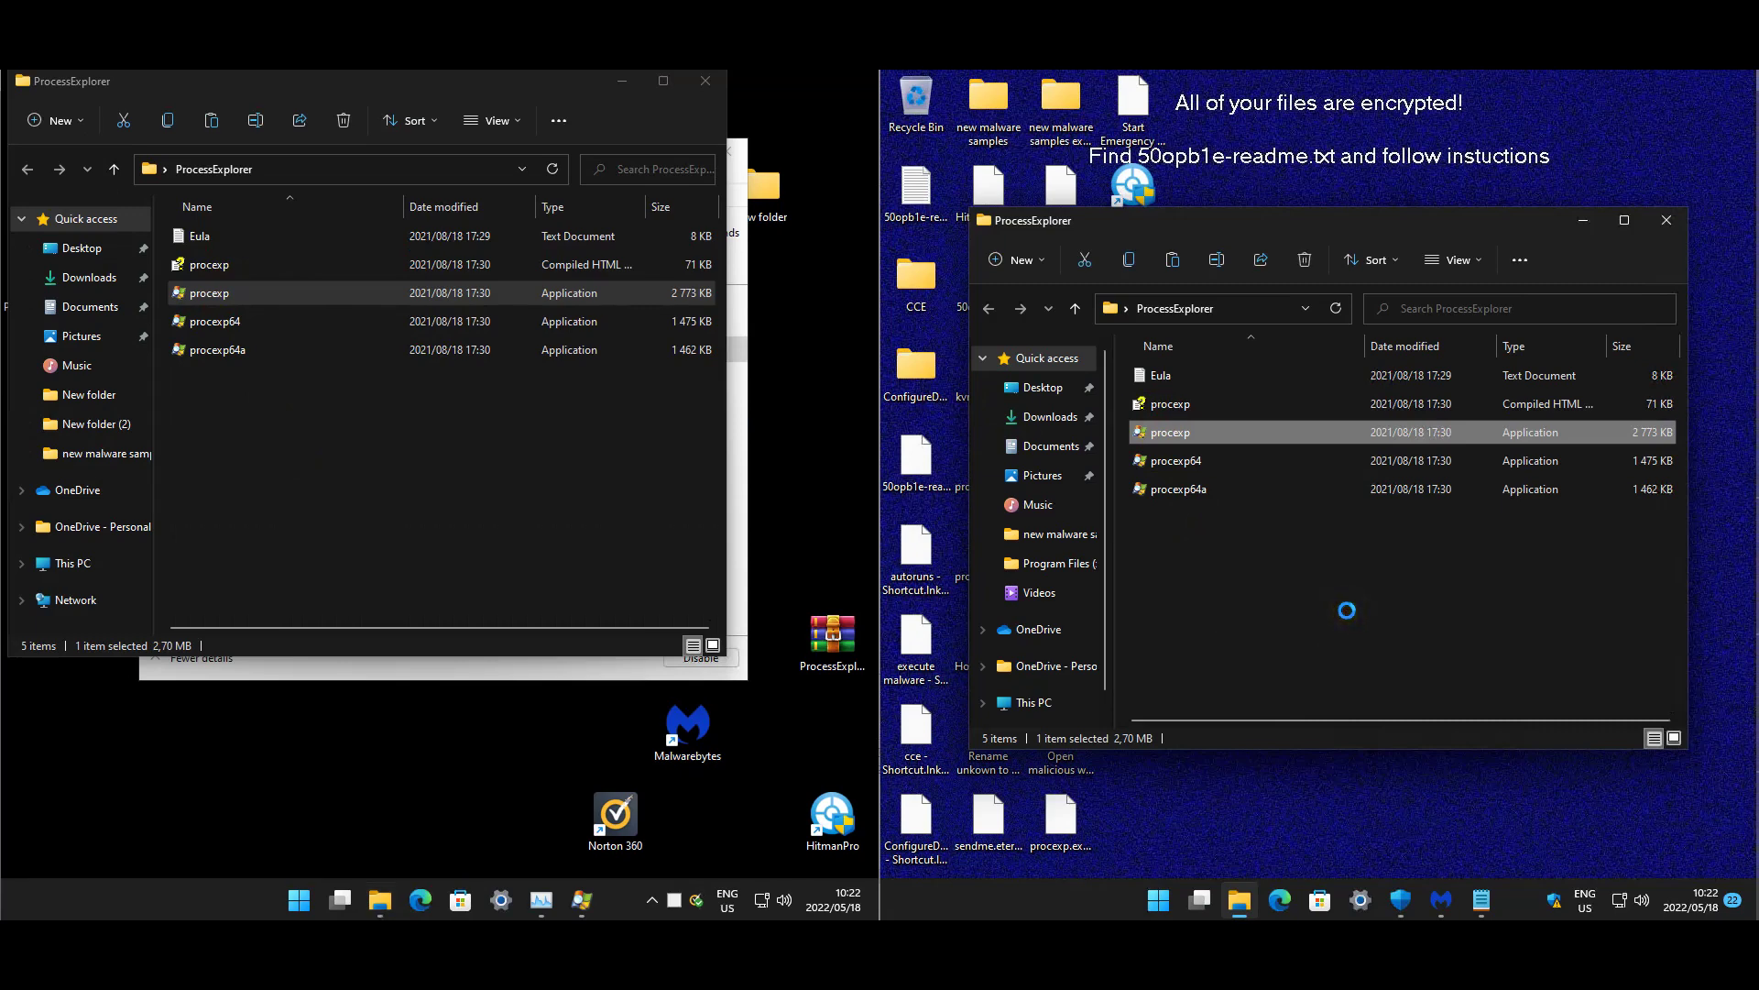
# - Close the surplus Process Explorer windows on the Norton machine and bring the remaining one forward
pyautogui.click(581, 895)
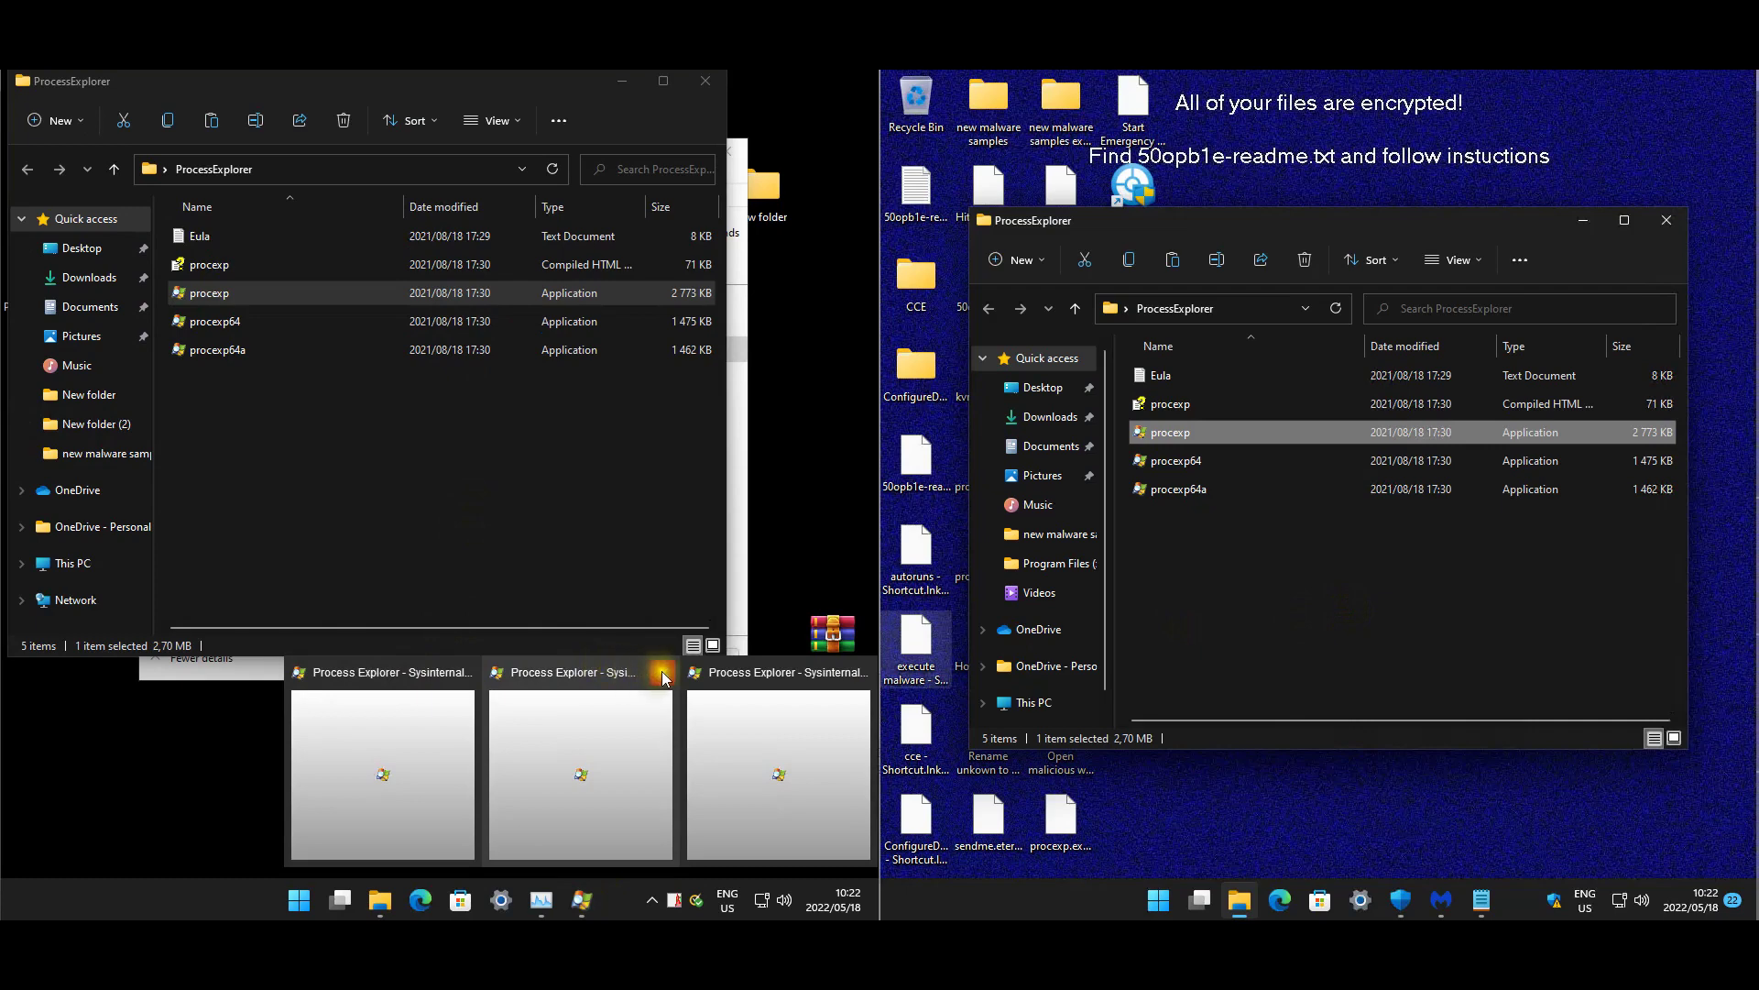
pyautogui.click(665, 678)
pyautogui.click(554, 676)
pyautogui.click(525, 733)
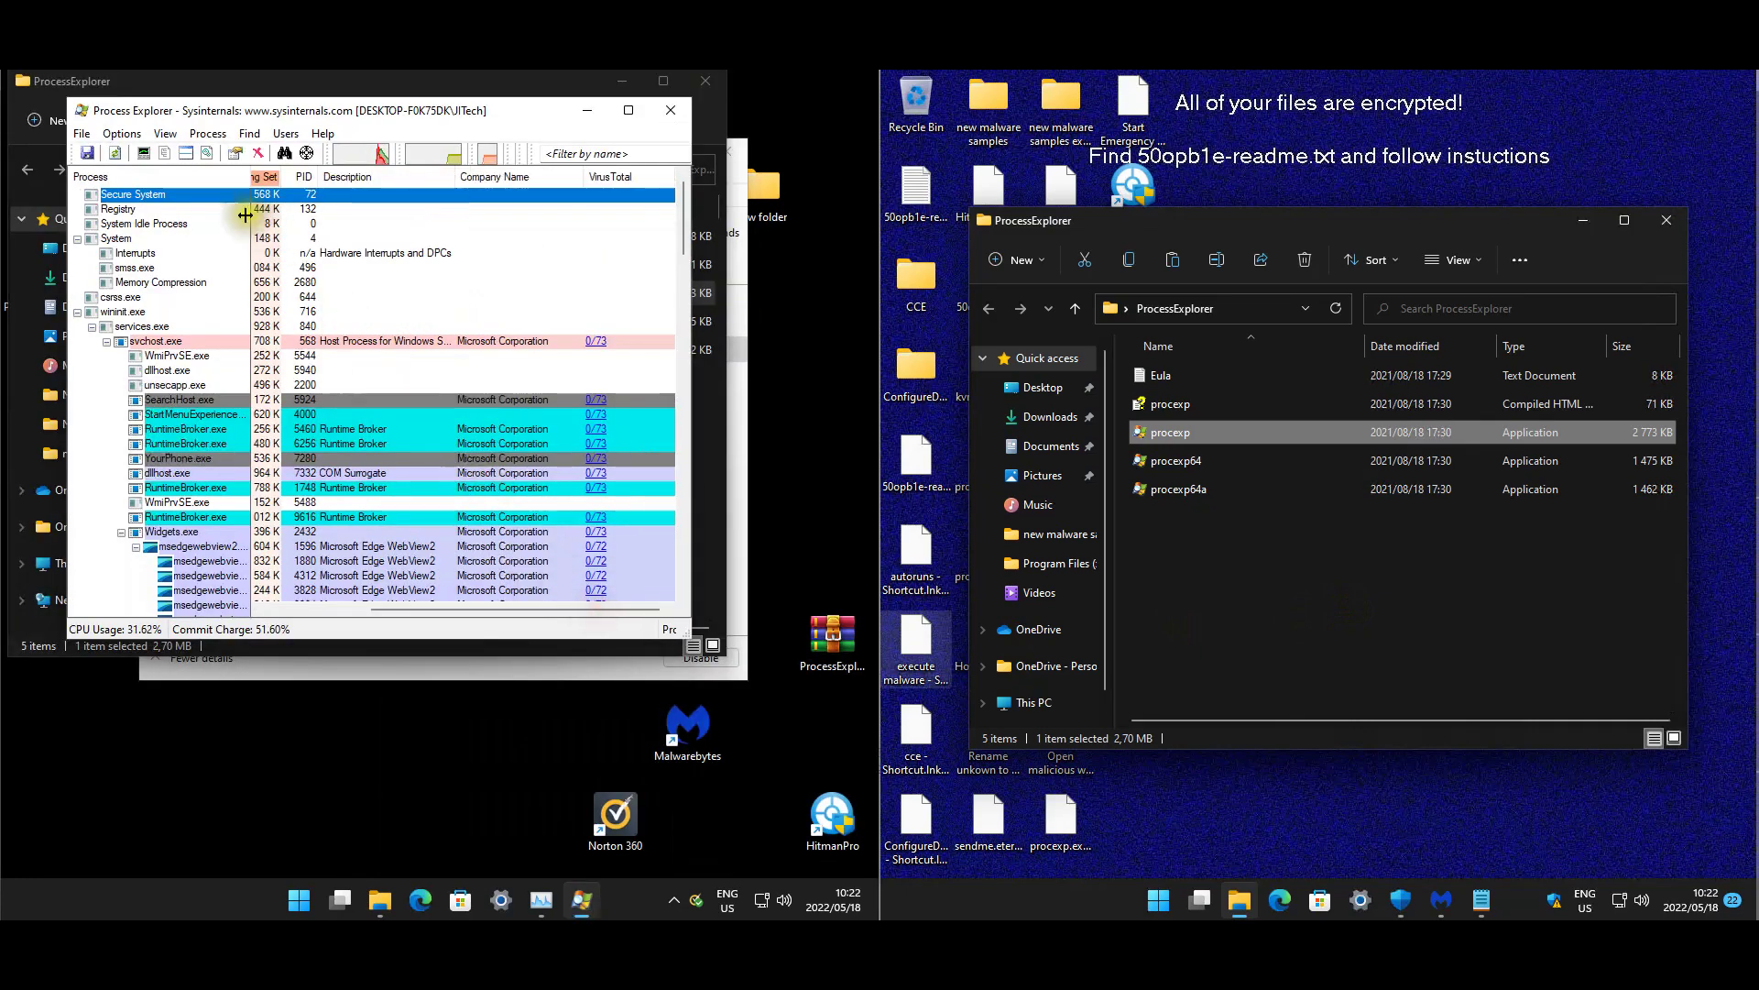
# - Choose submission of unknown executables to VirusTotal in the Norton machine's Process Explorer
pyautogui.click(122, 133)
pyautogui.moveTo(229, 196)
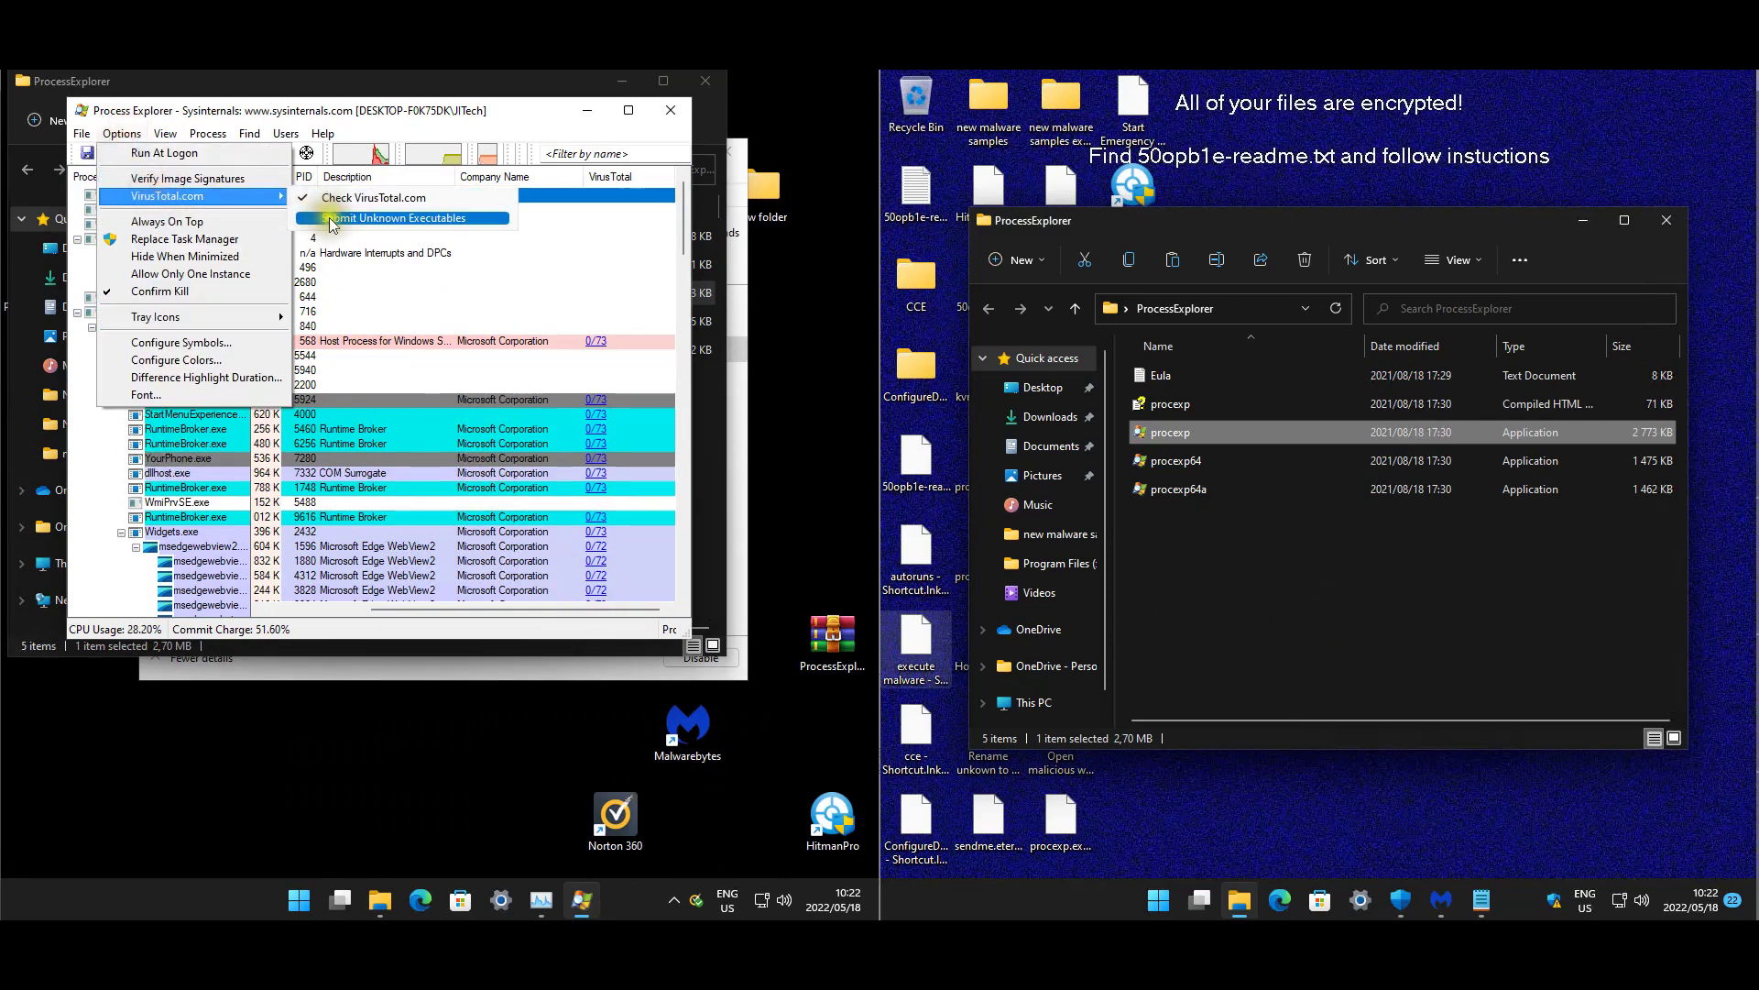
pyautogui.click(332, 220)
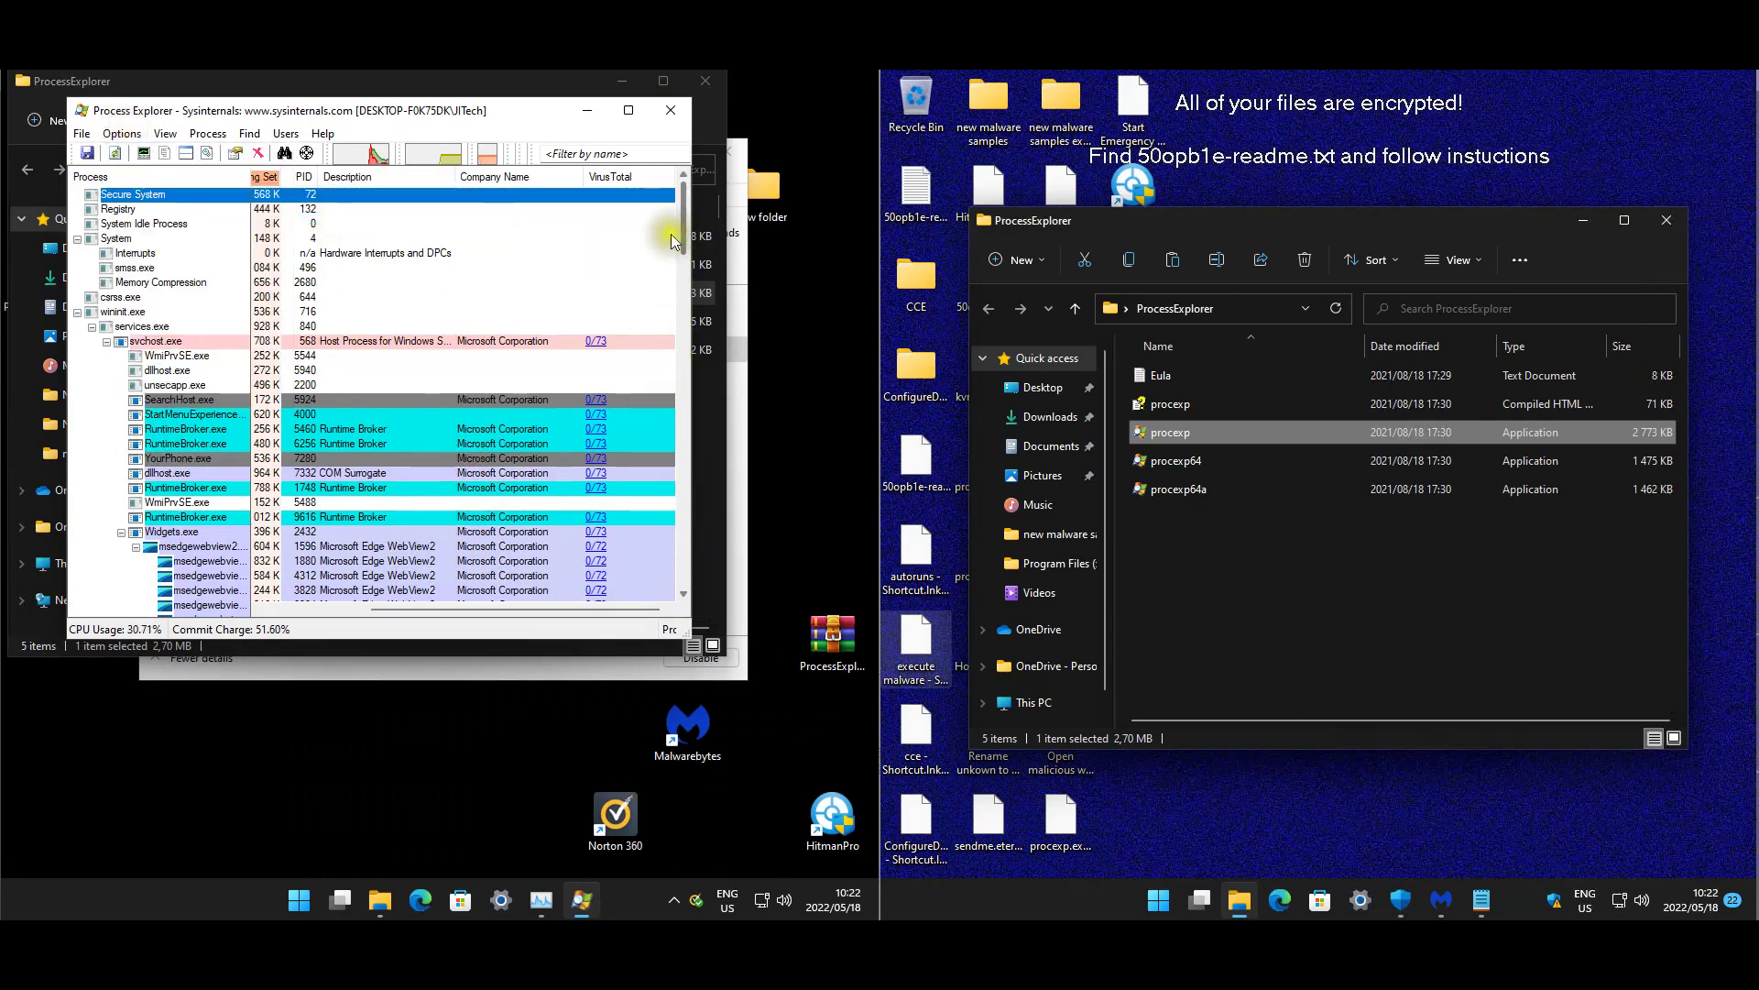
# - Examine the VirusTotal ratings down the Norton machine's whole process list and close Process Explorer
pyautogui.moveTo(689, 237); pyautogui.dragTo(697, 595)
pyautogui.scroll(4, 453, 462)
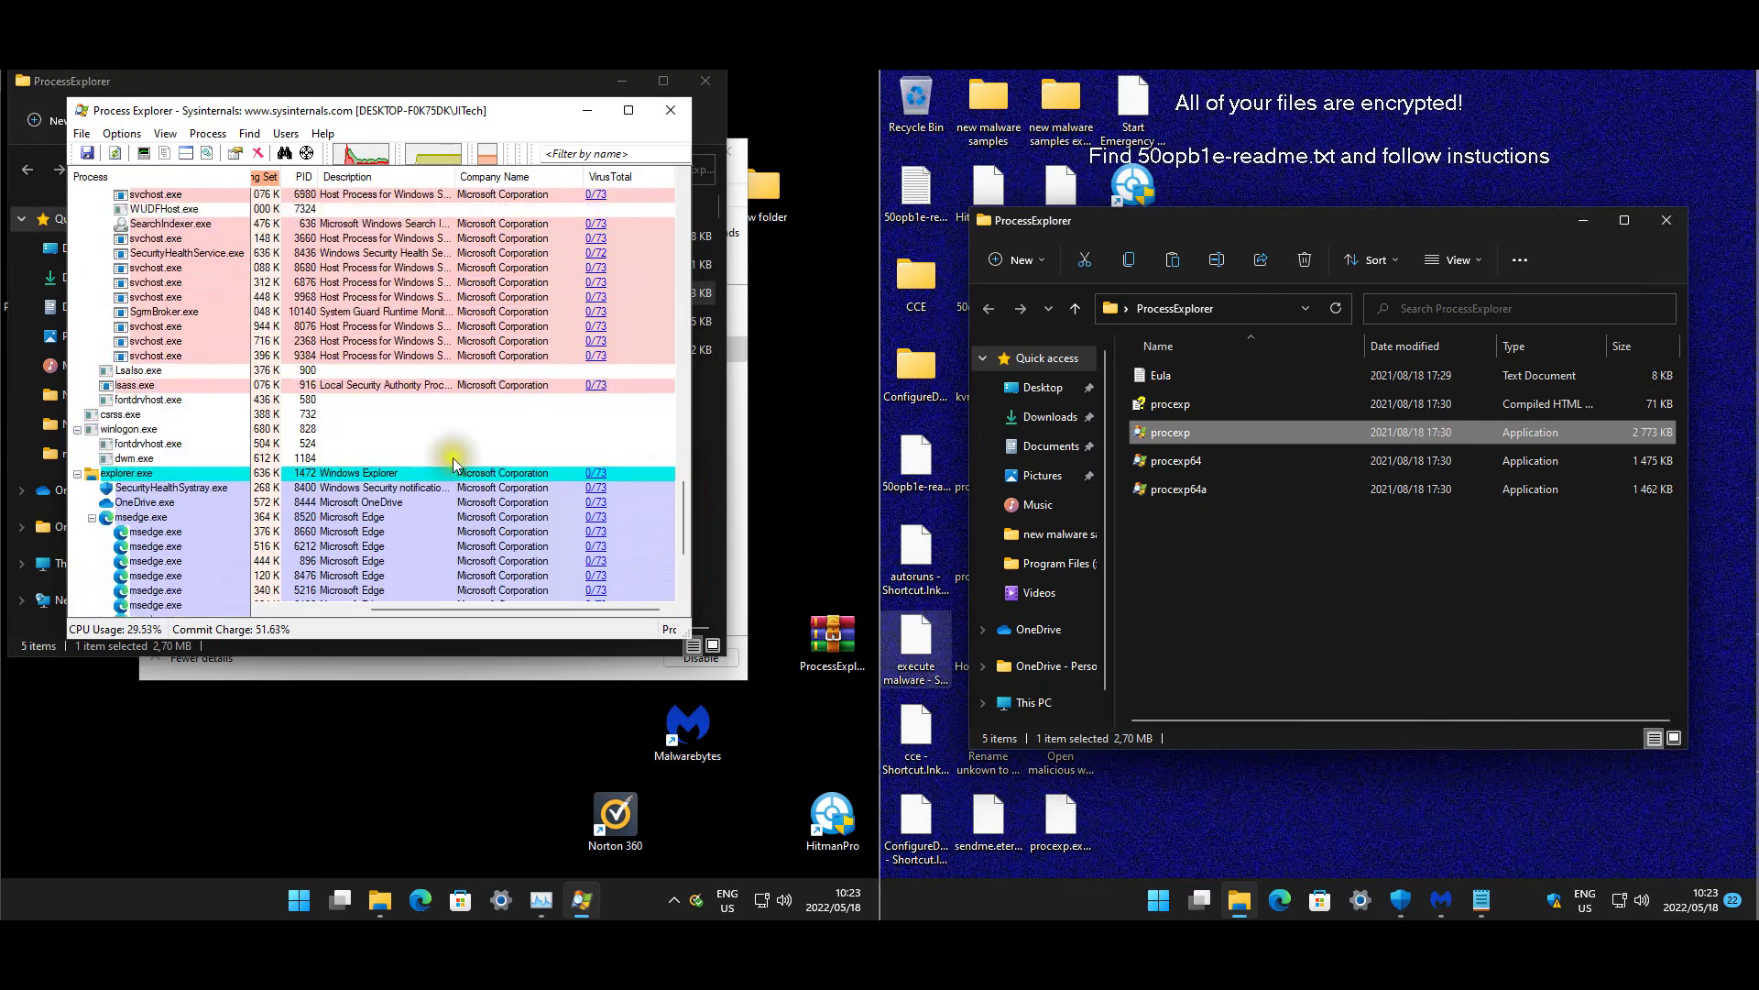
pyautogui.click(672, 110)
pyautogui.click(409, 495)
pyautogui.click(1248, 610)
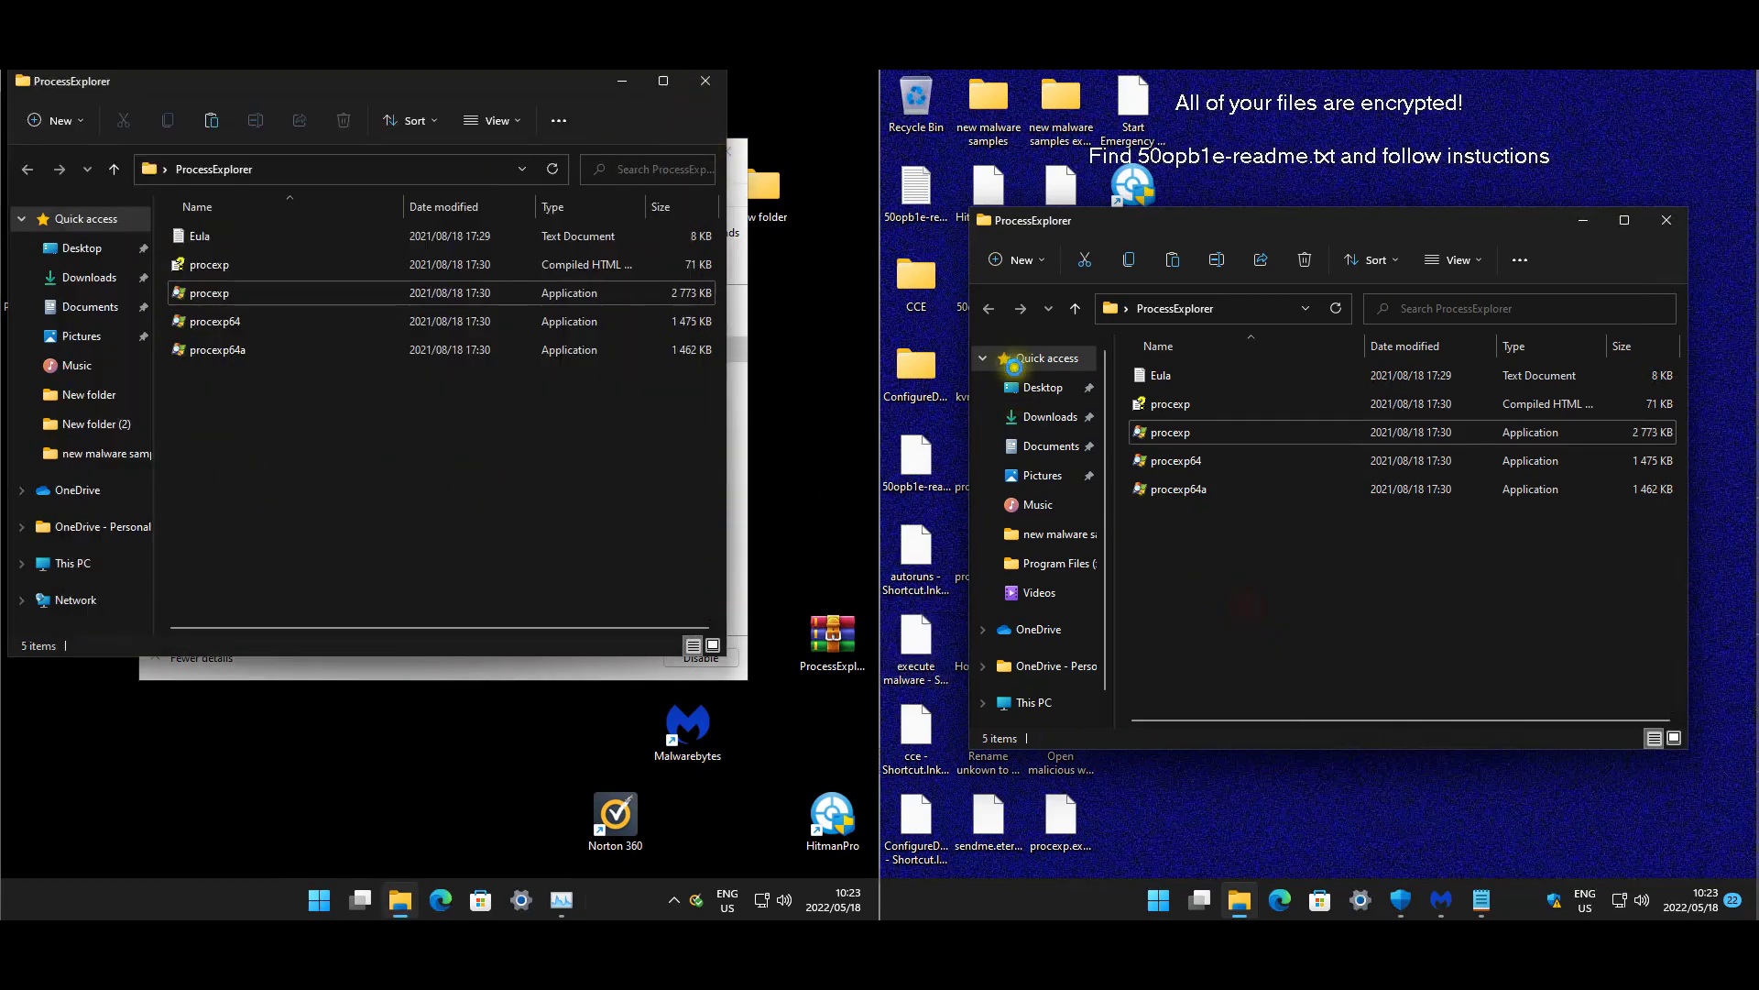
# - Open the Downloads folder on both machines and examine the files in the Norton machine's Documents folder
pyautogui.click(1050, 438)
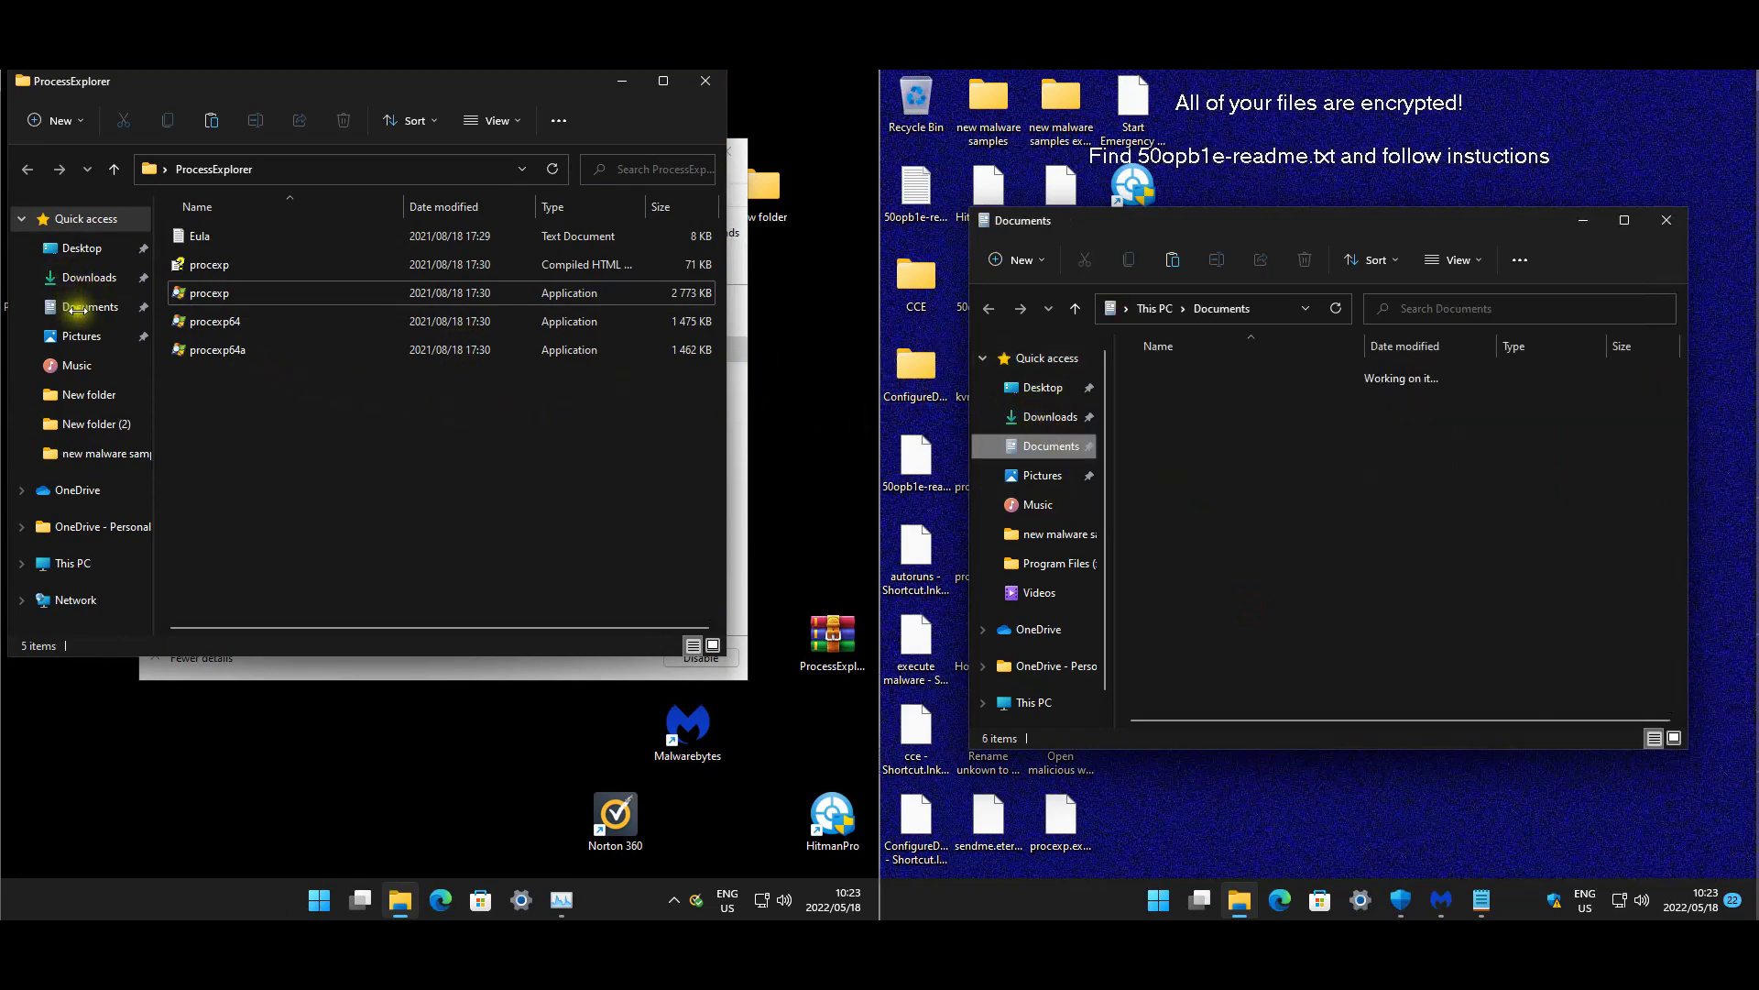
pyautogui.click(82, 277)
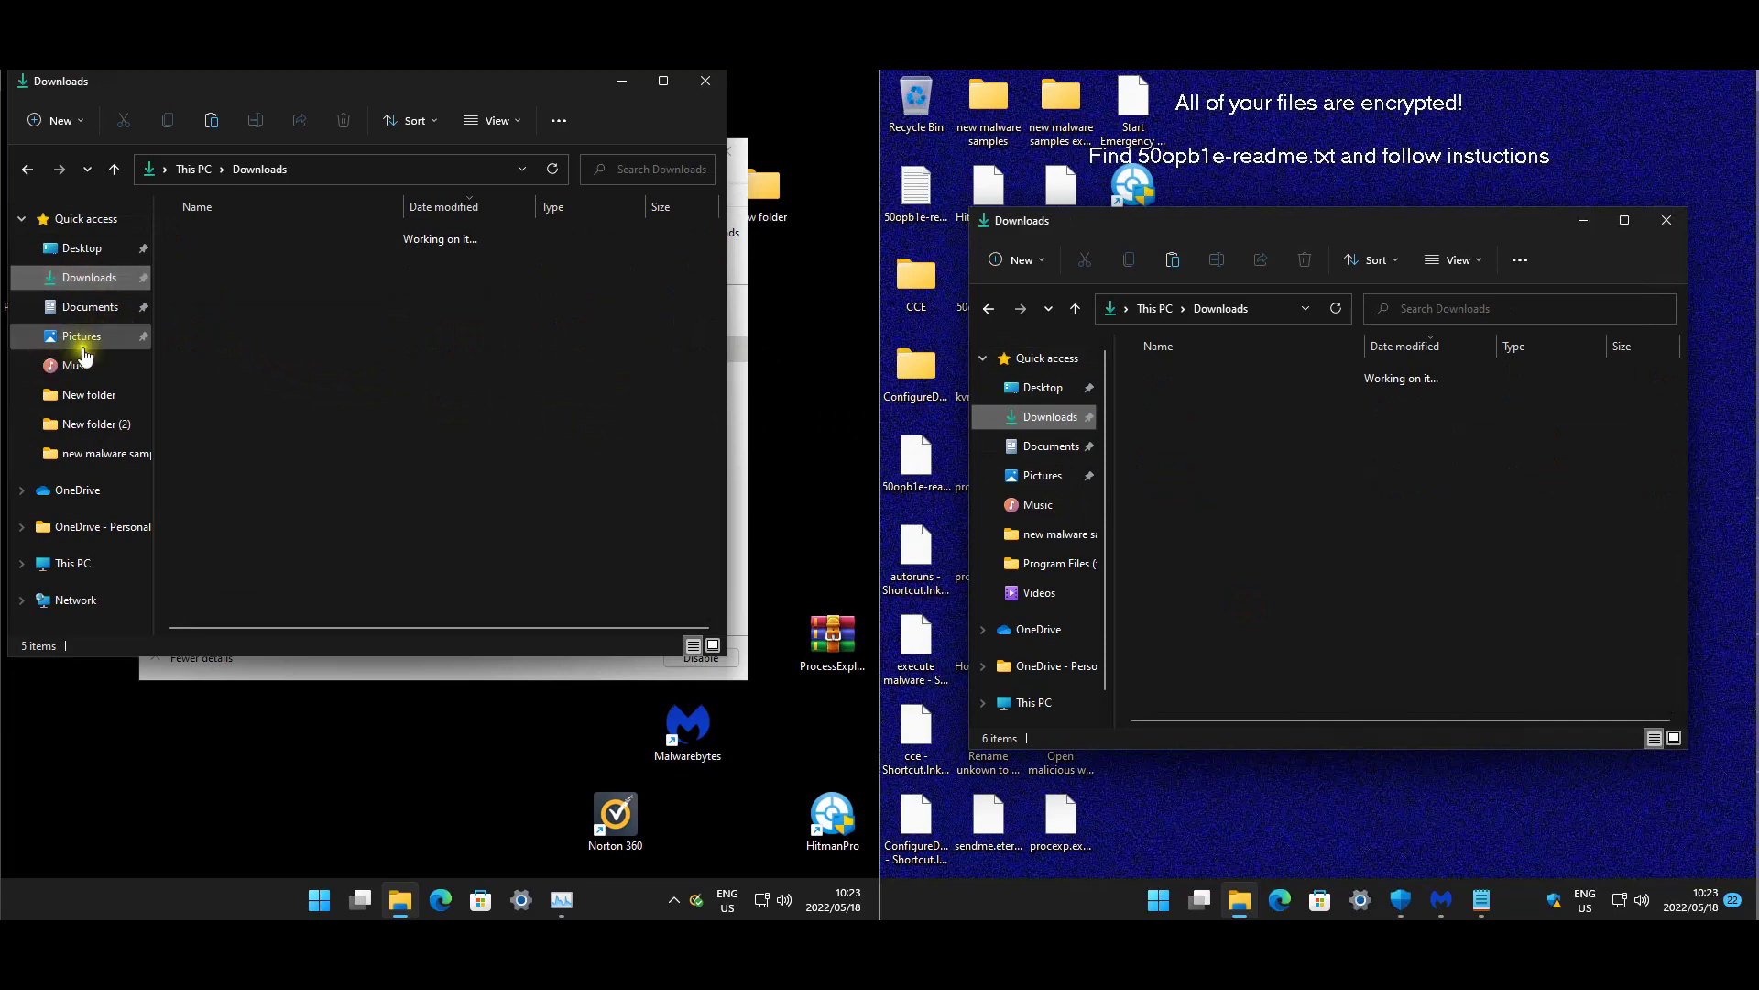
pyautogui.click(92, 311)
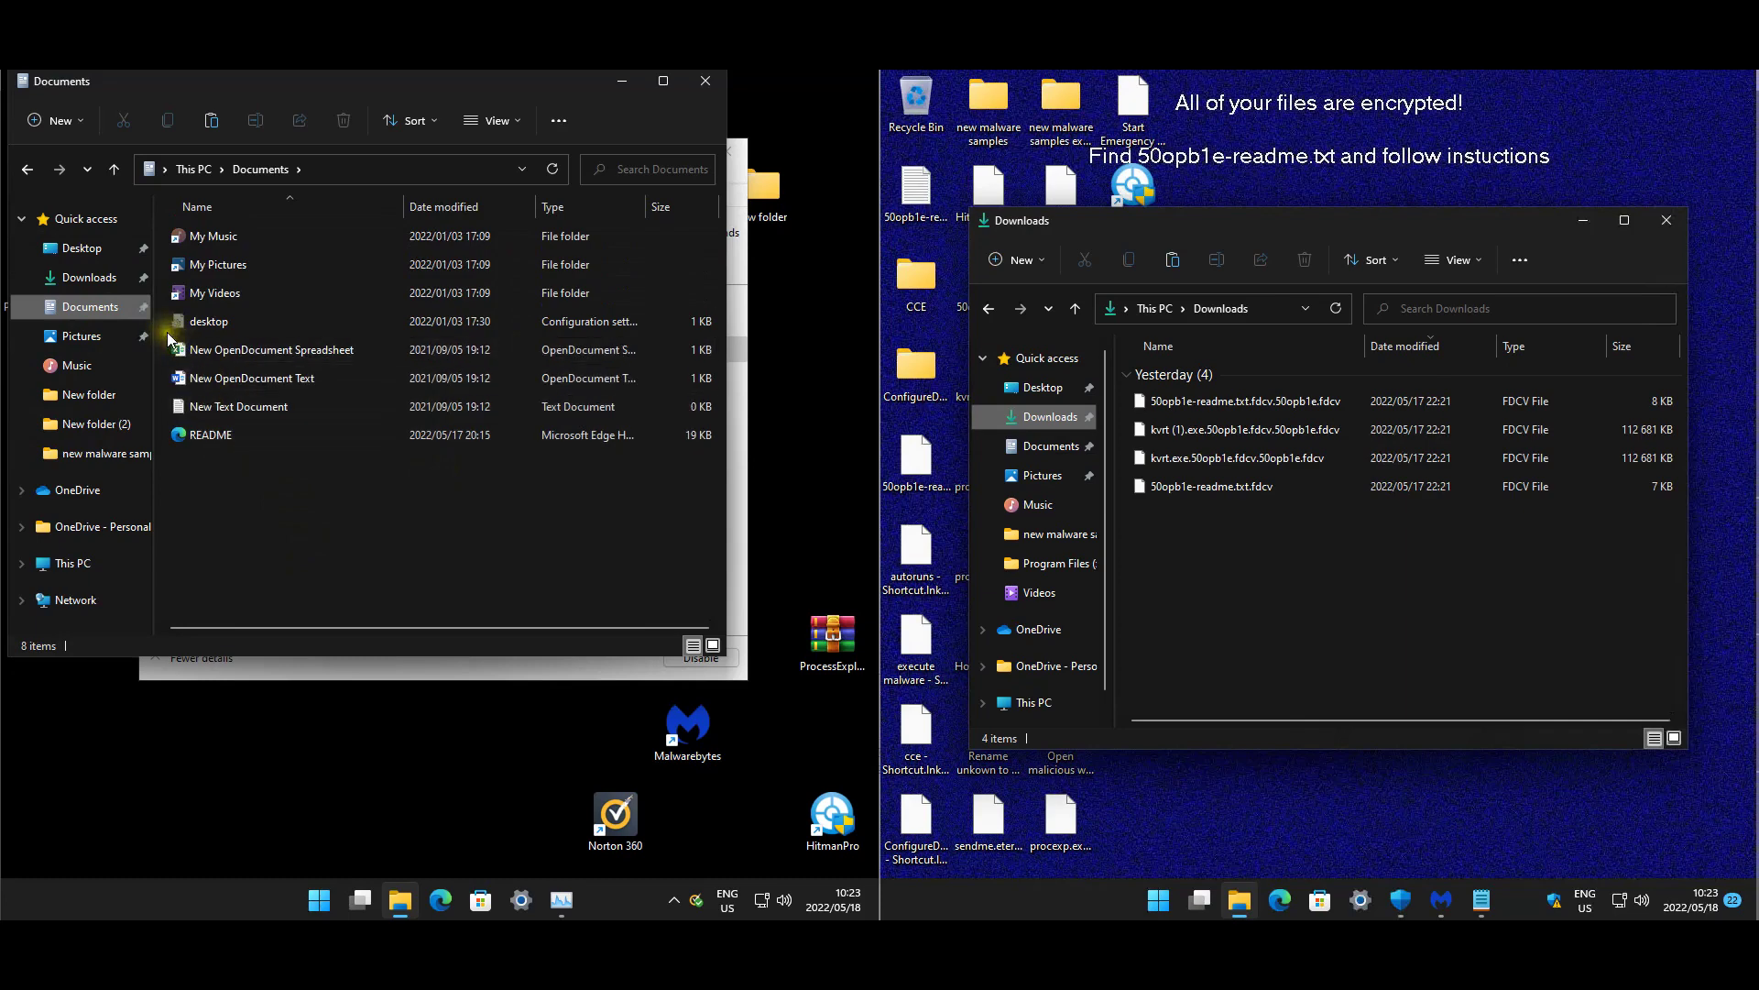
pyautogui.moveTo(175, 343); pyautogui.dragTo(244, 218)
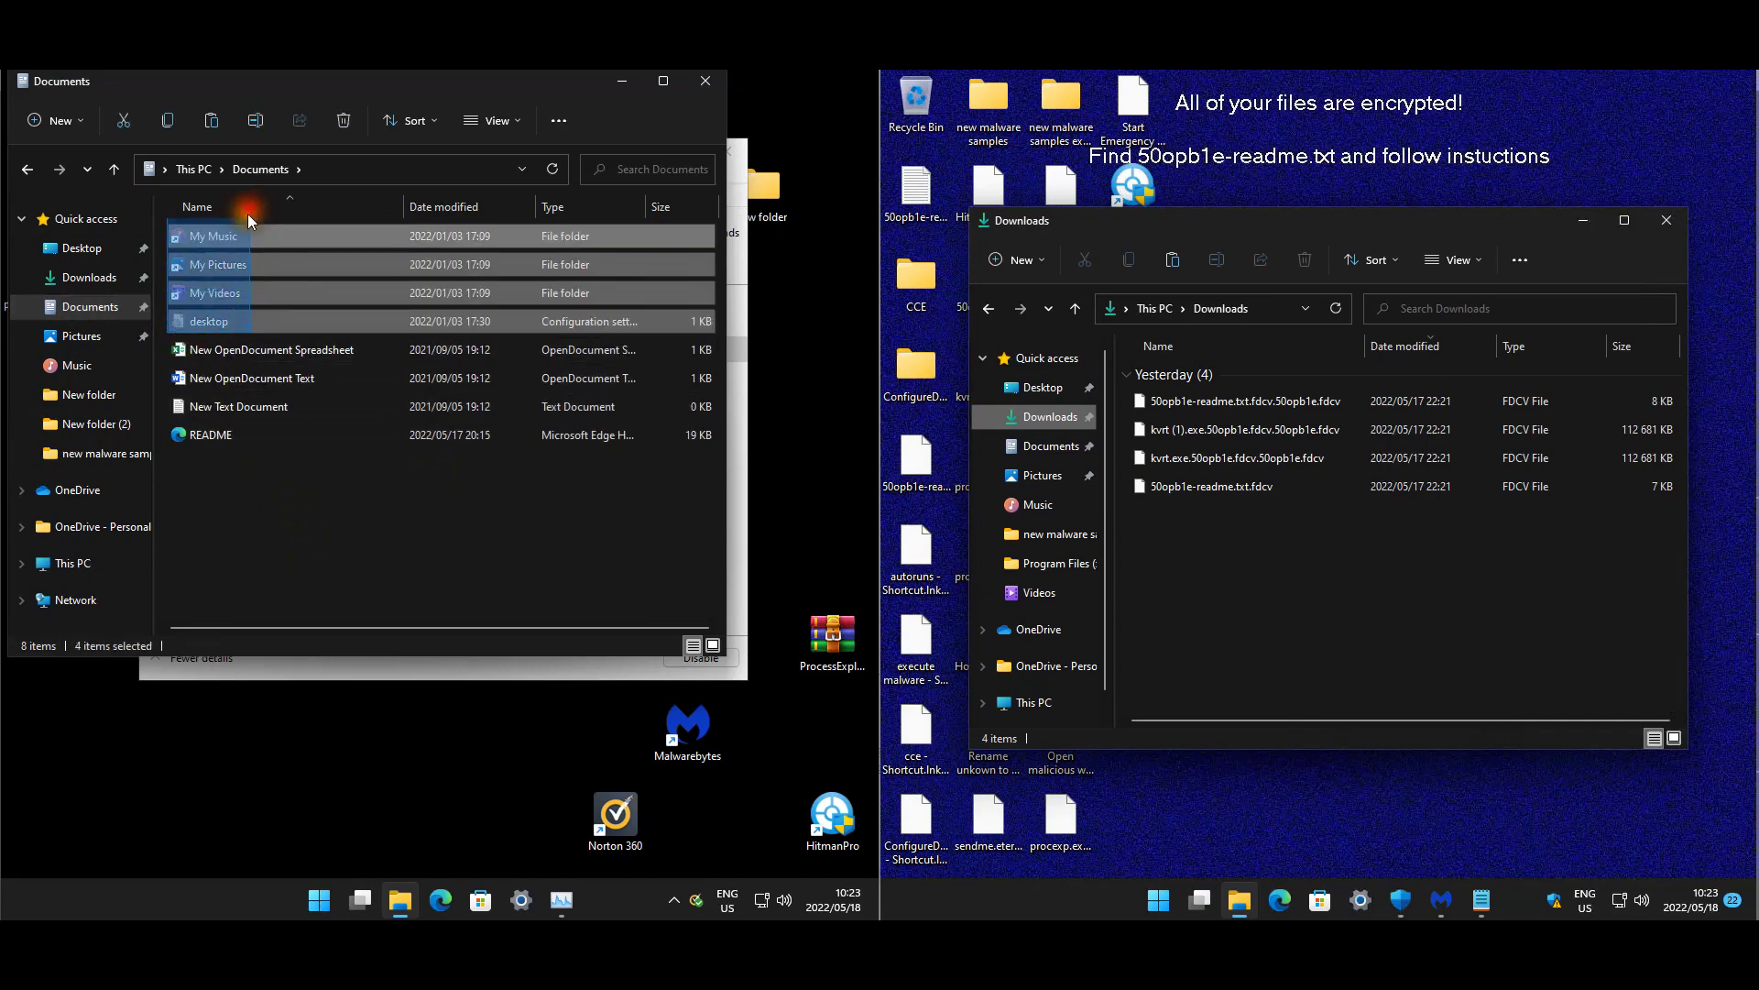
pyautogui.click(394, 532)
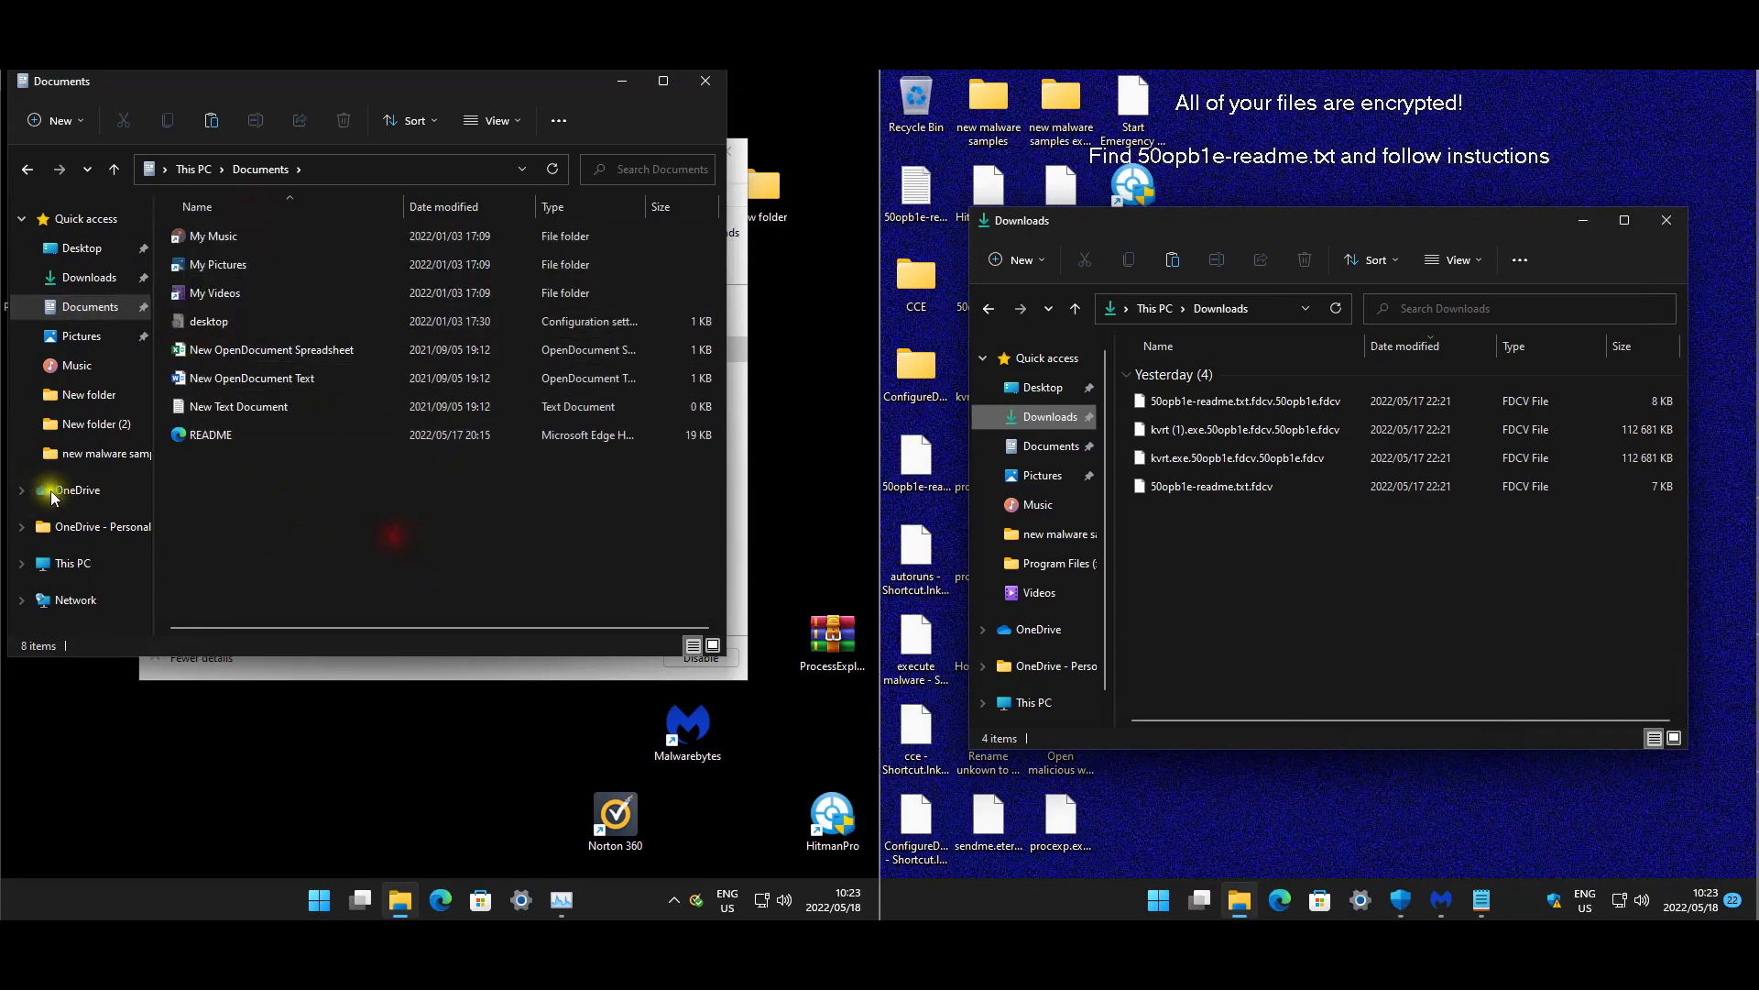
# - Examine the Norton machine's Pictures and the infected machine's Documents and Pictures folders, and close the Norton machine's folder window
pyautogui.click(82, 337)
pyautogui.click(1062, 447)
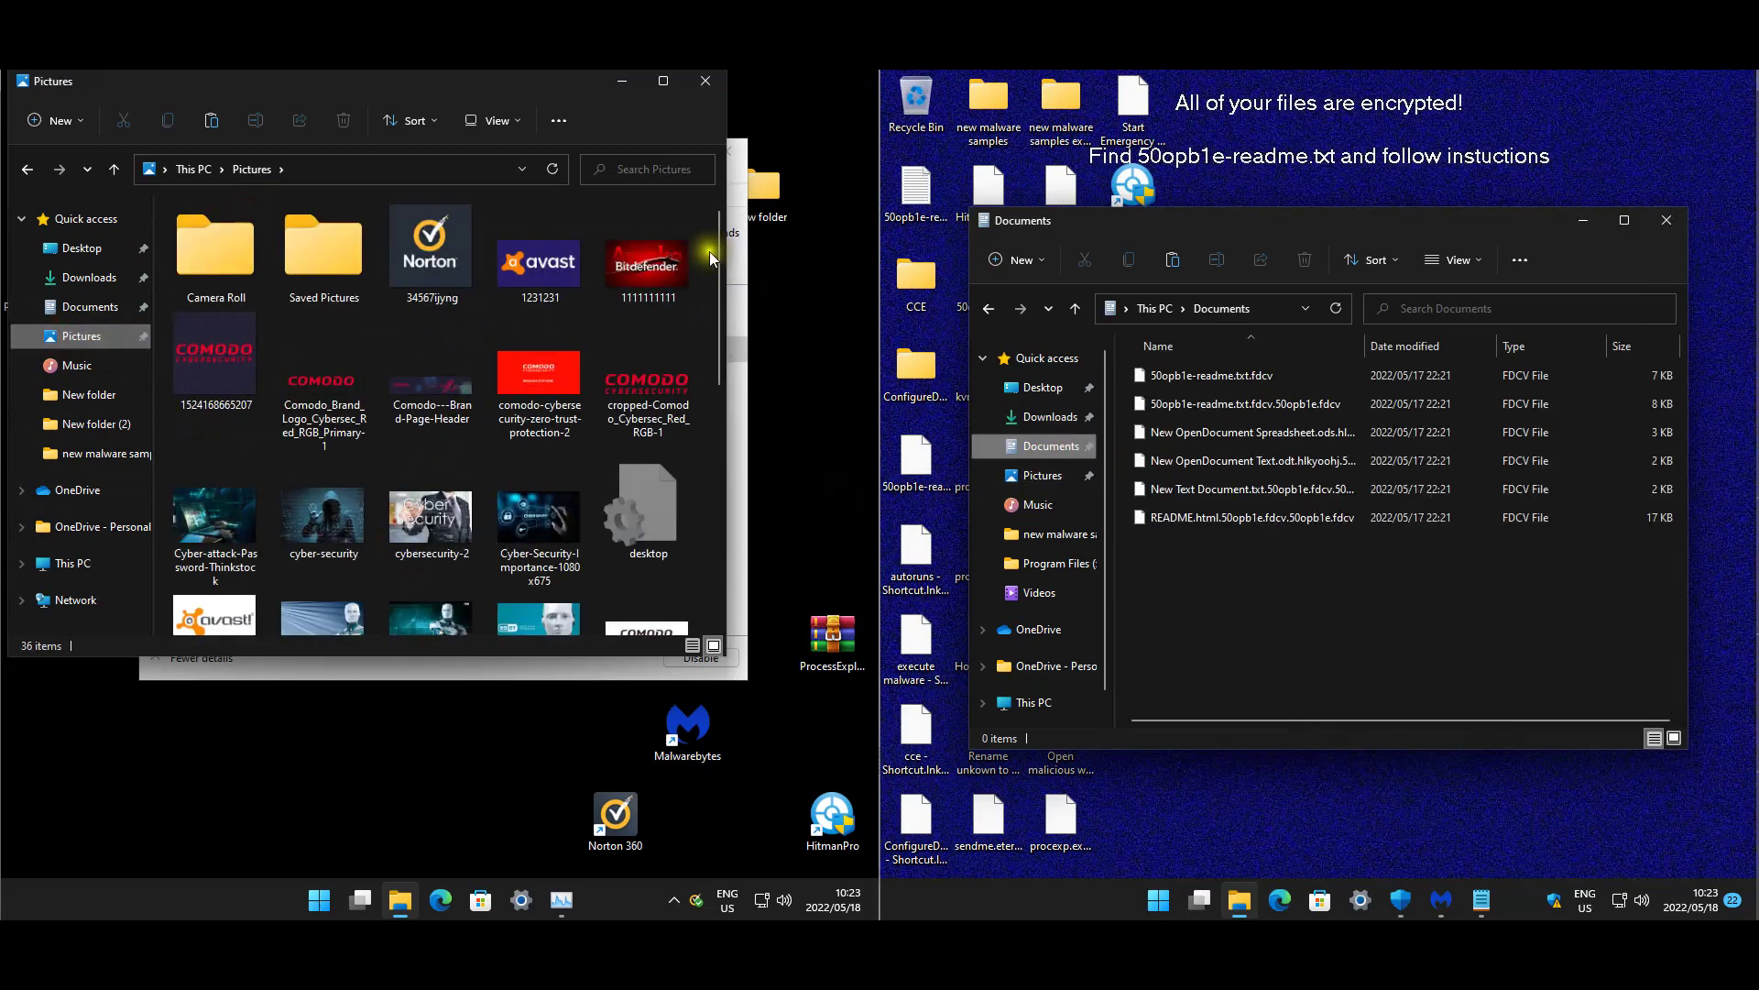
pyautogui.moveTo(717, 287); pyautogui.dragTo(720, 577)
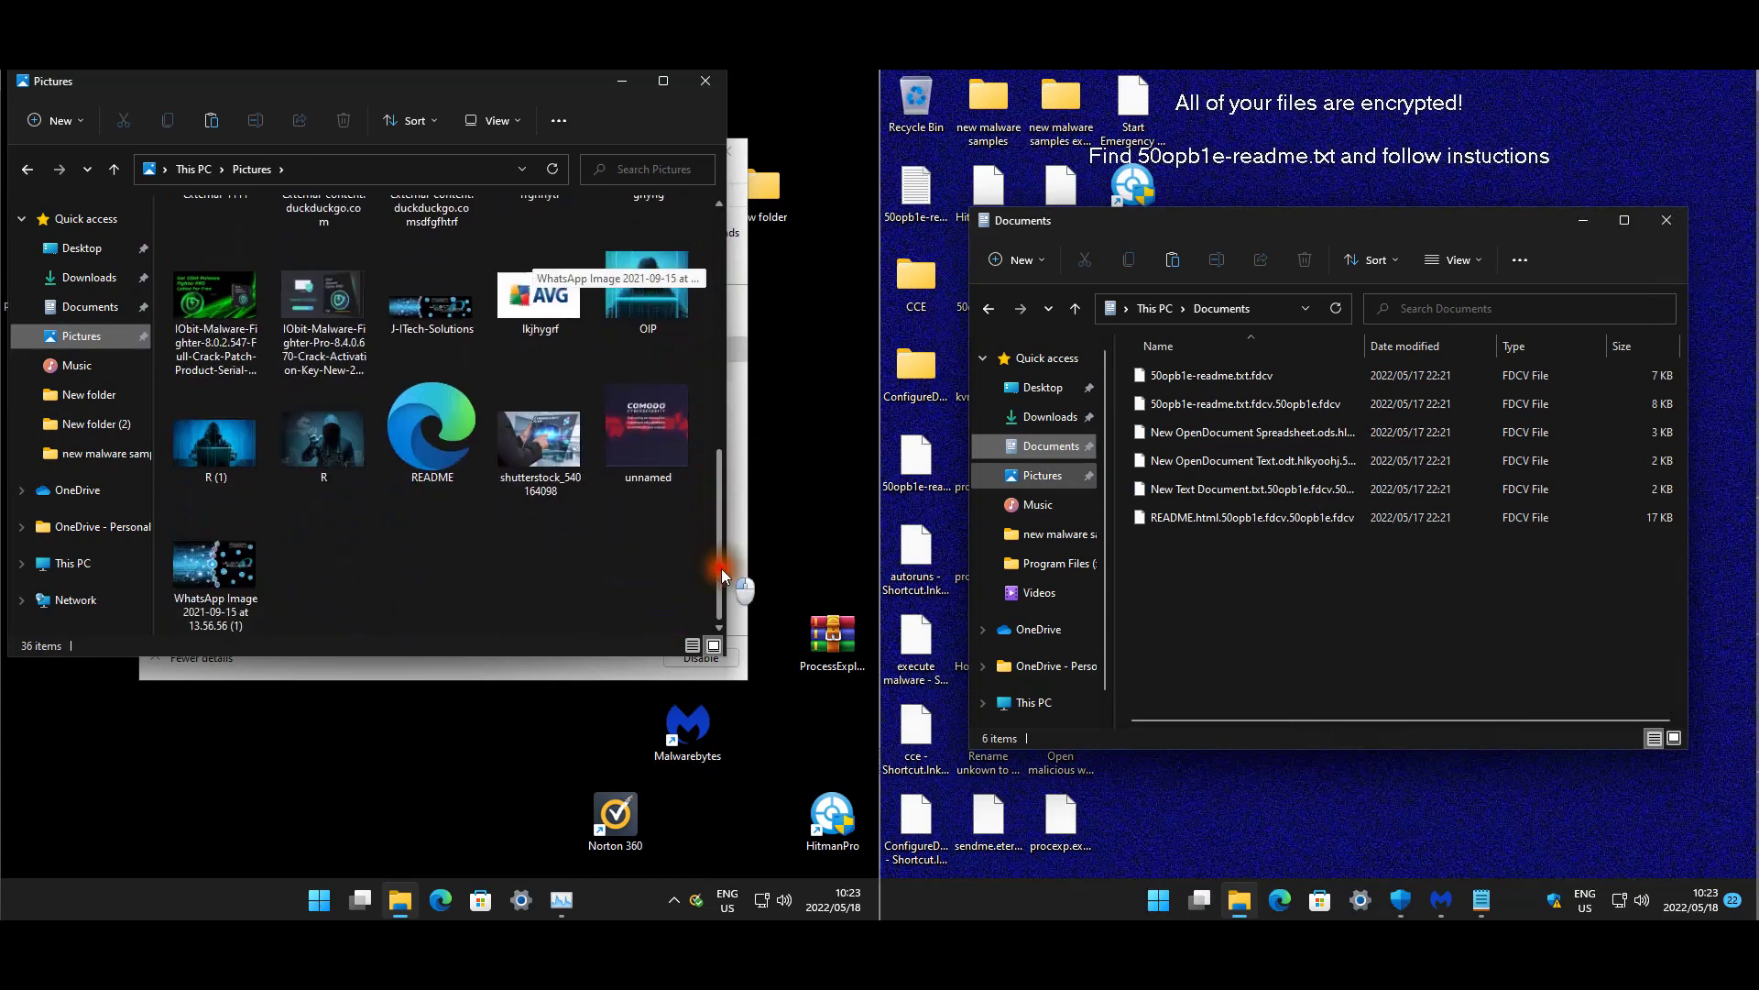
pyautogui.click(1040, 475)
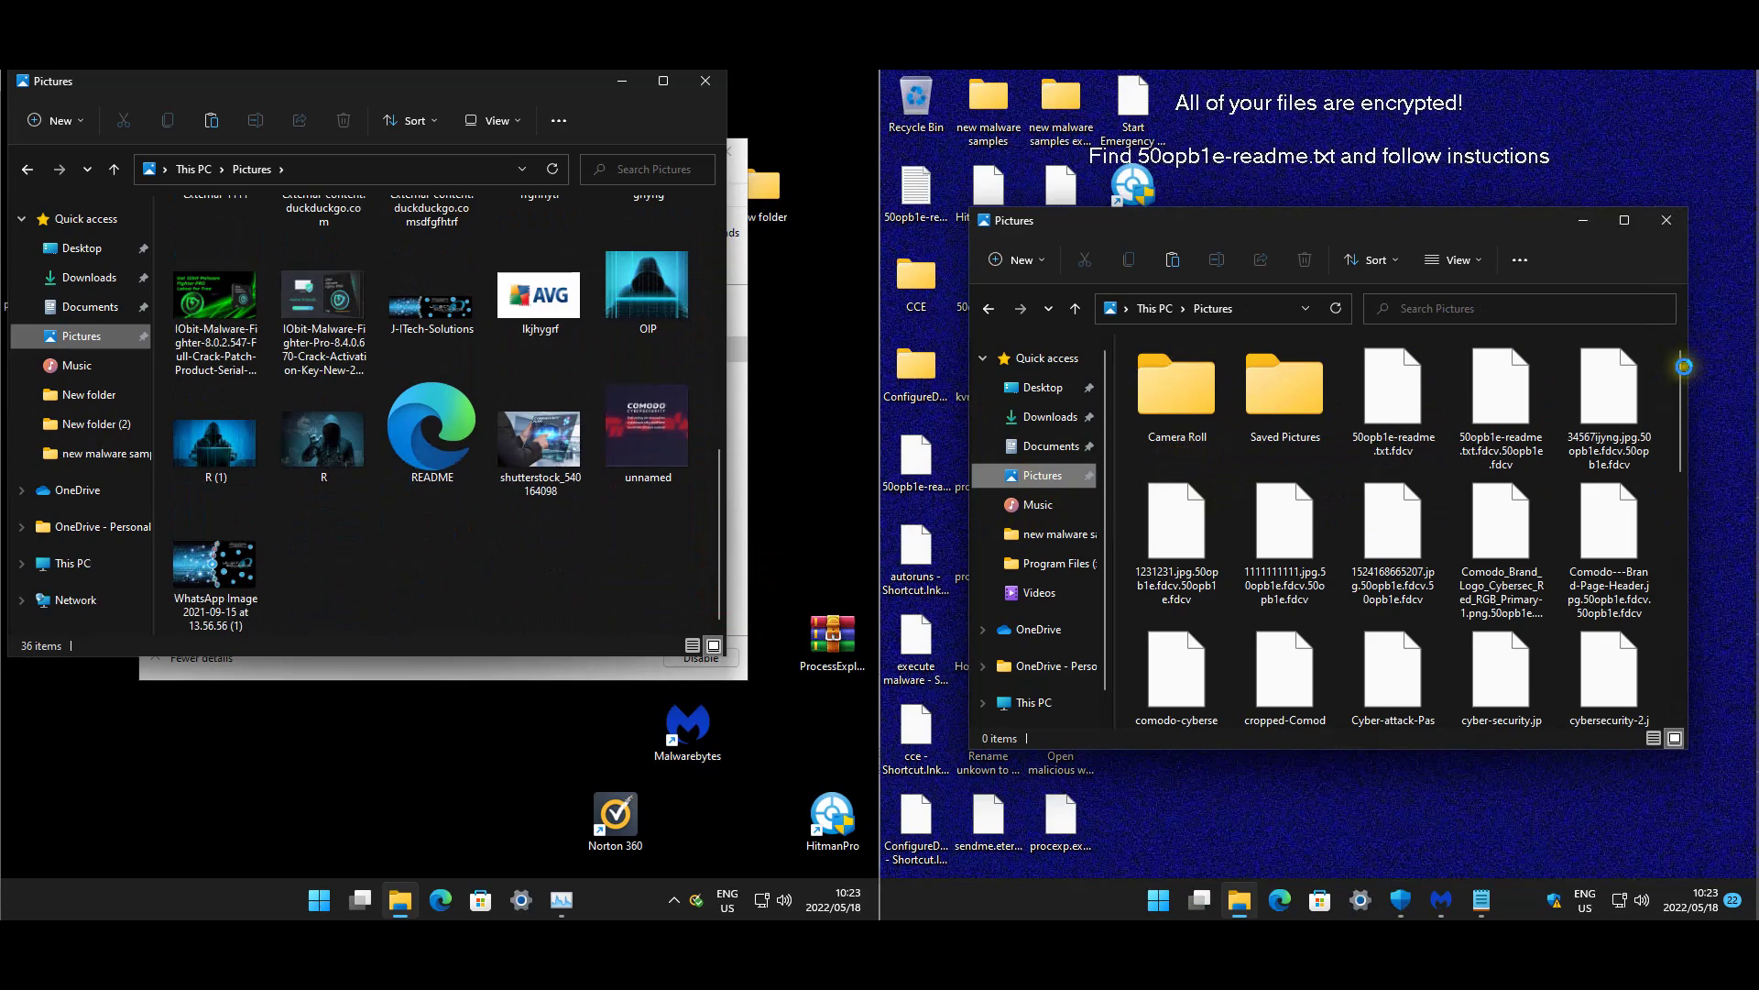
pyautogui.moveTo(1687, 360); pyautogui.dragTo(1652, 669)
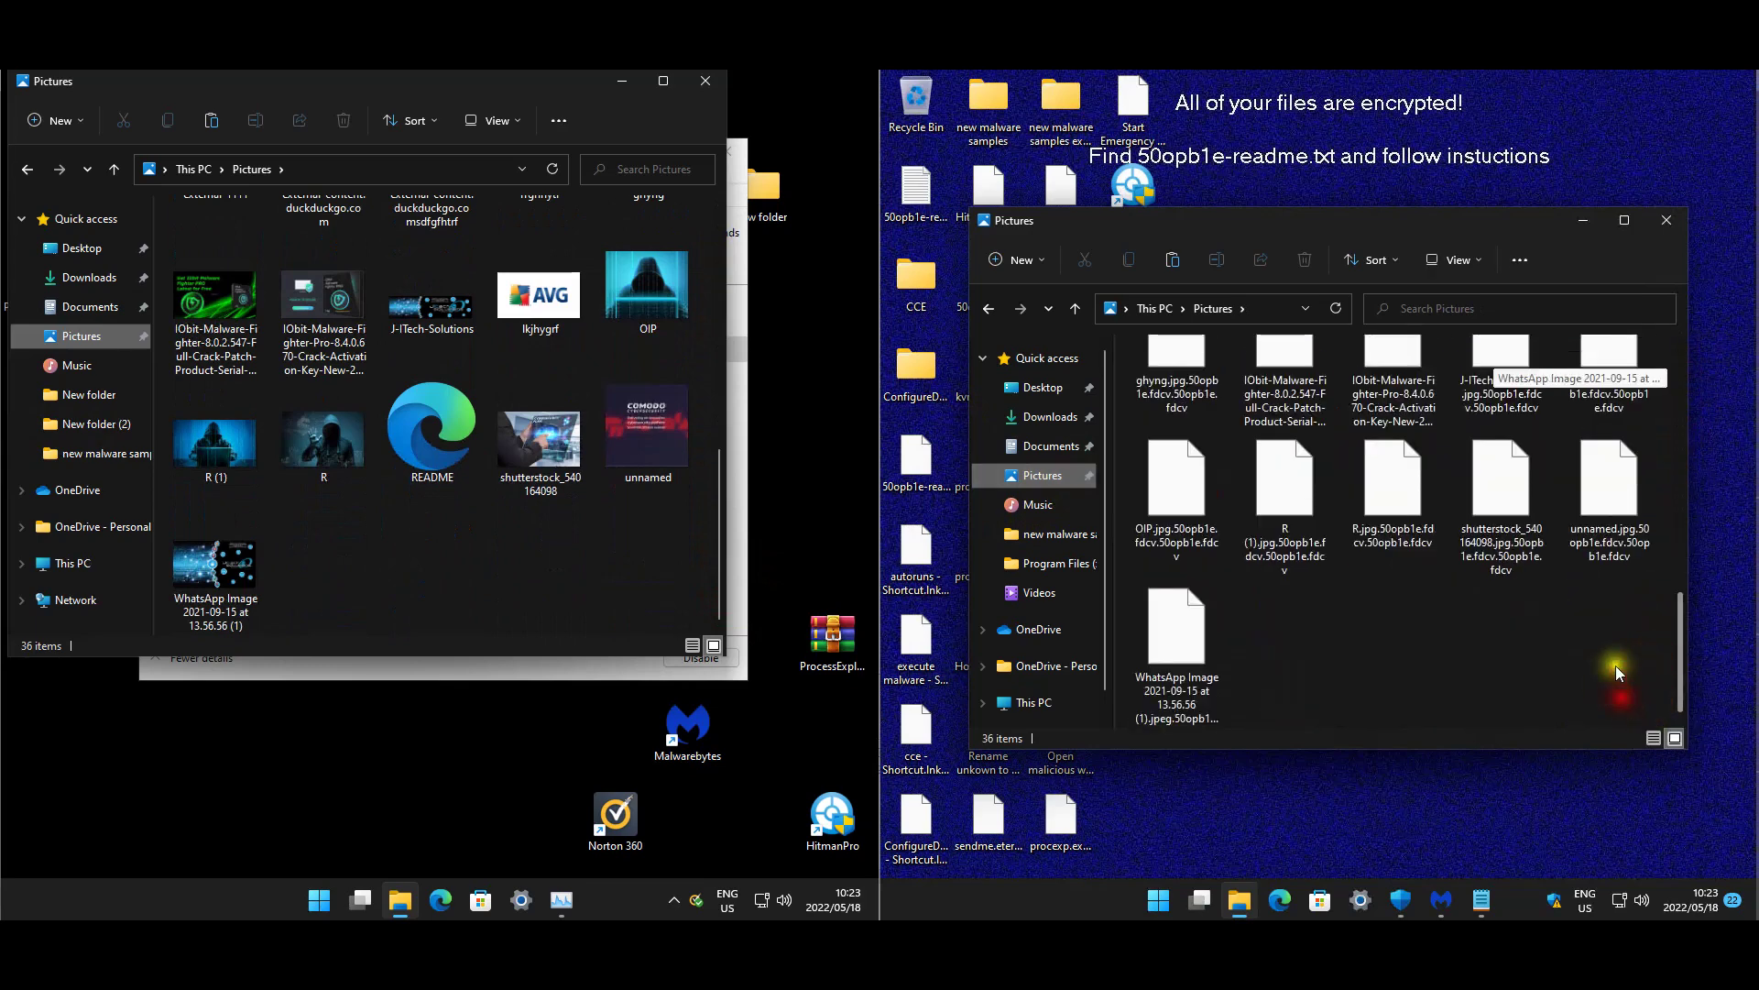
pyautogui.click(706, 82)
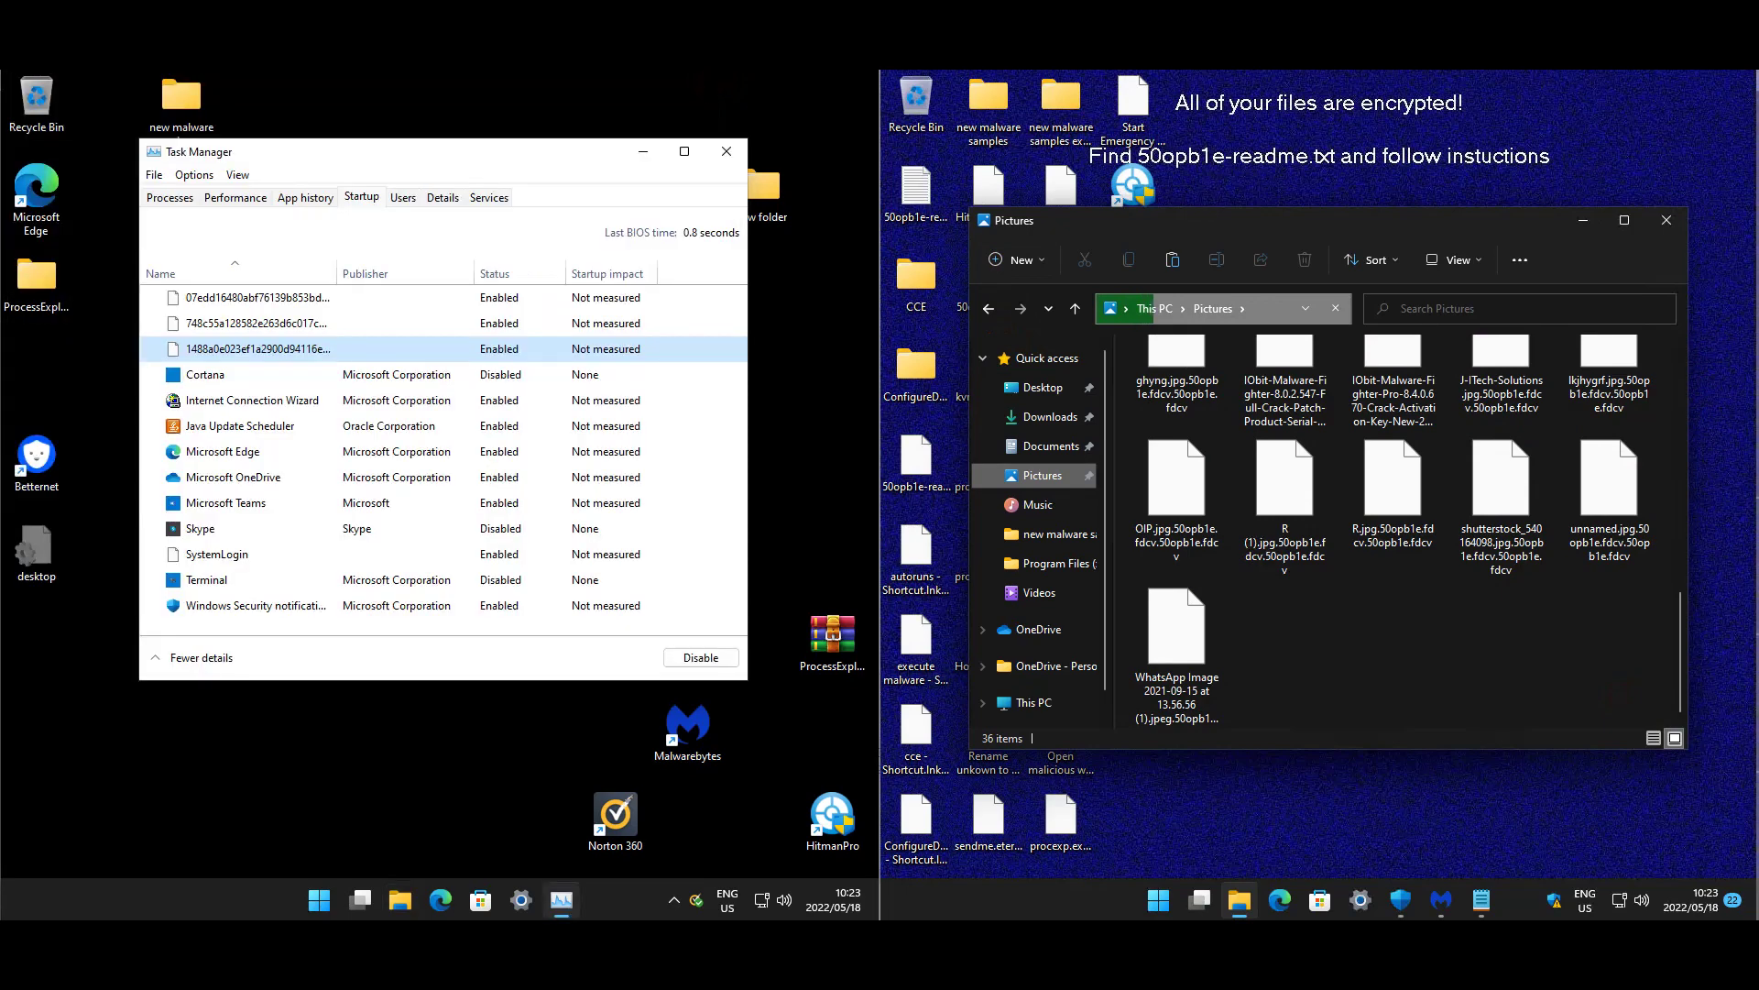
# - Close the infected machine's Pictures folder and list the signed-in user's processes in the Norton machine's Task Manager
pyautogui.click(1666, 220)
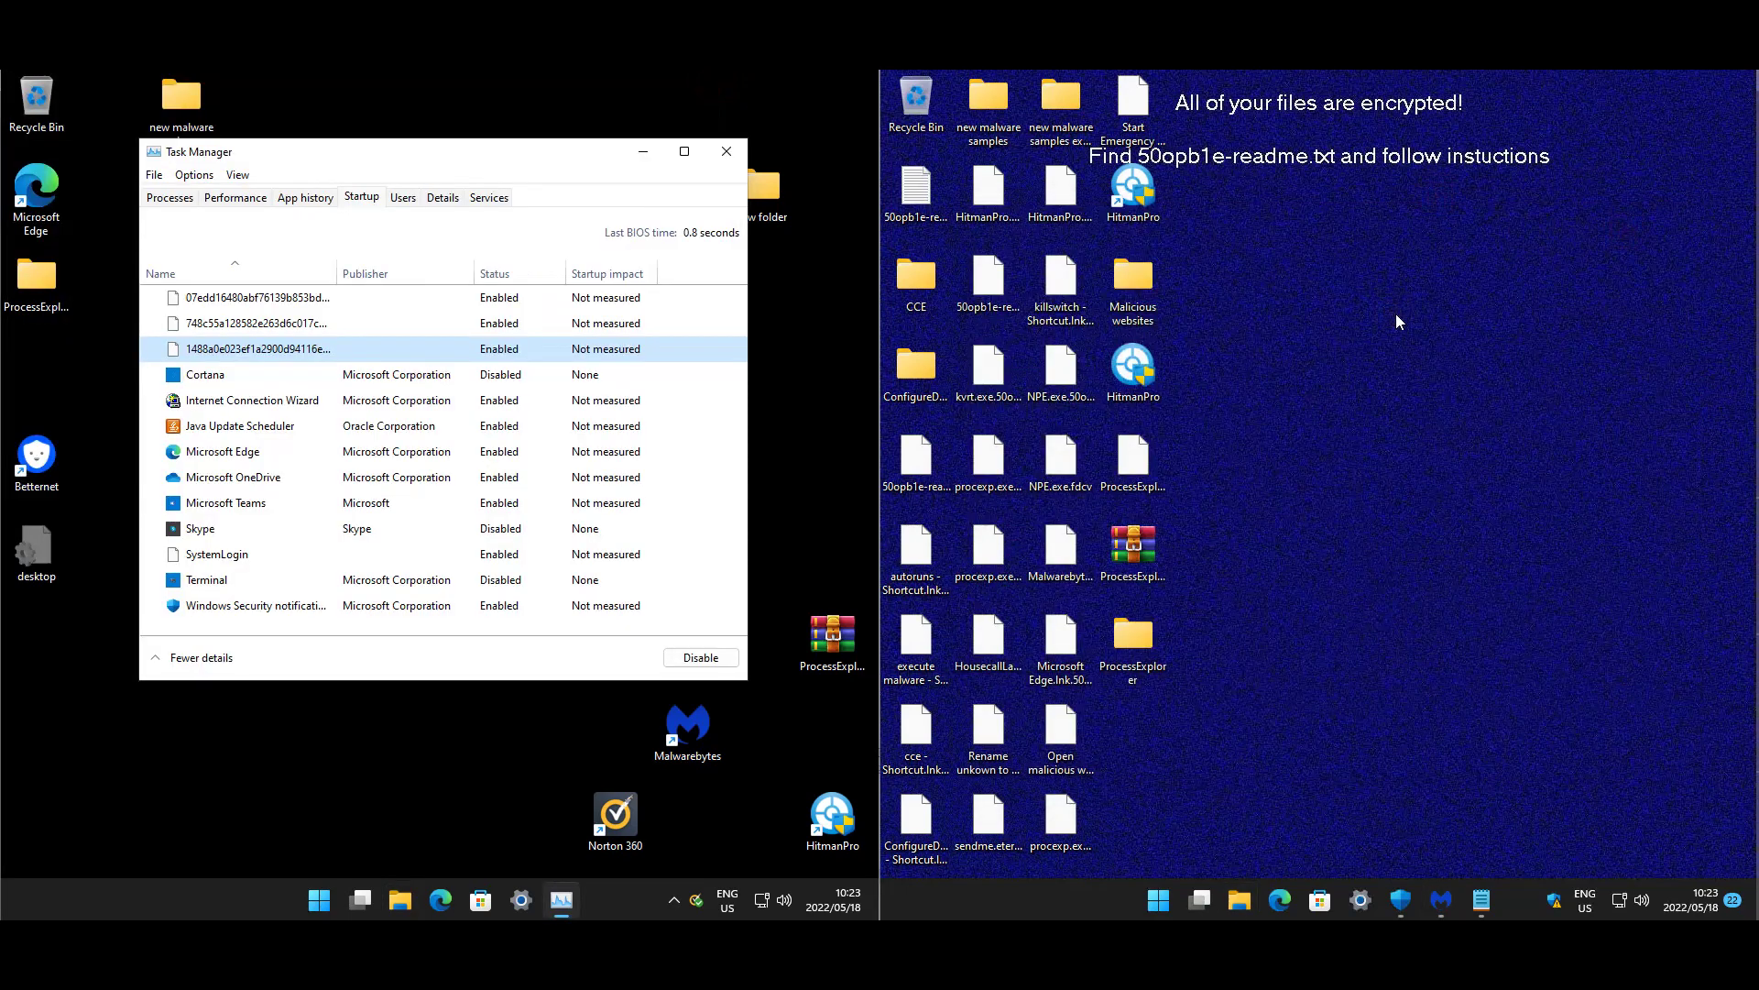
pyautogui.click(483, 854)
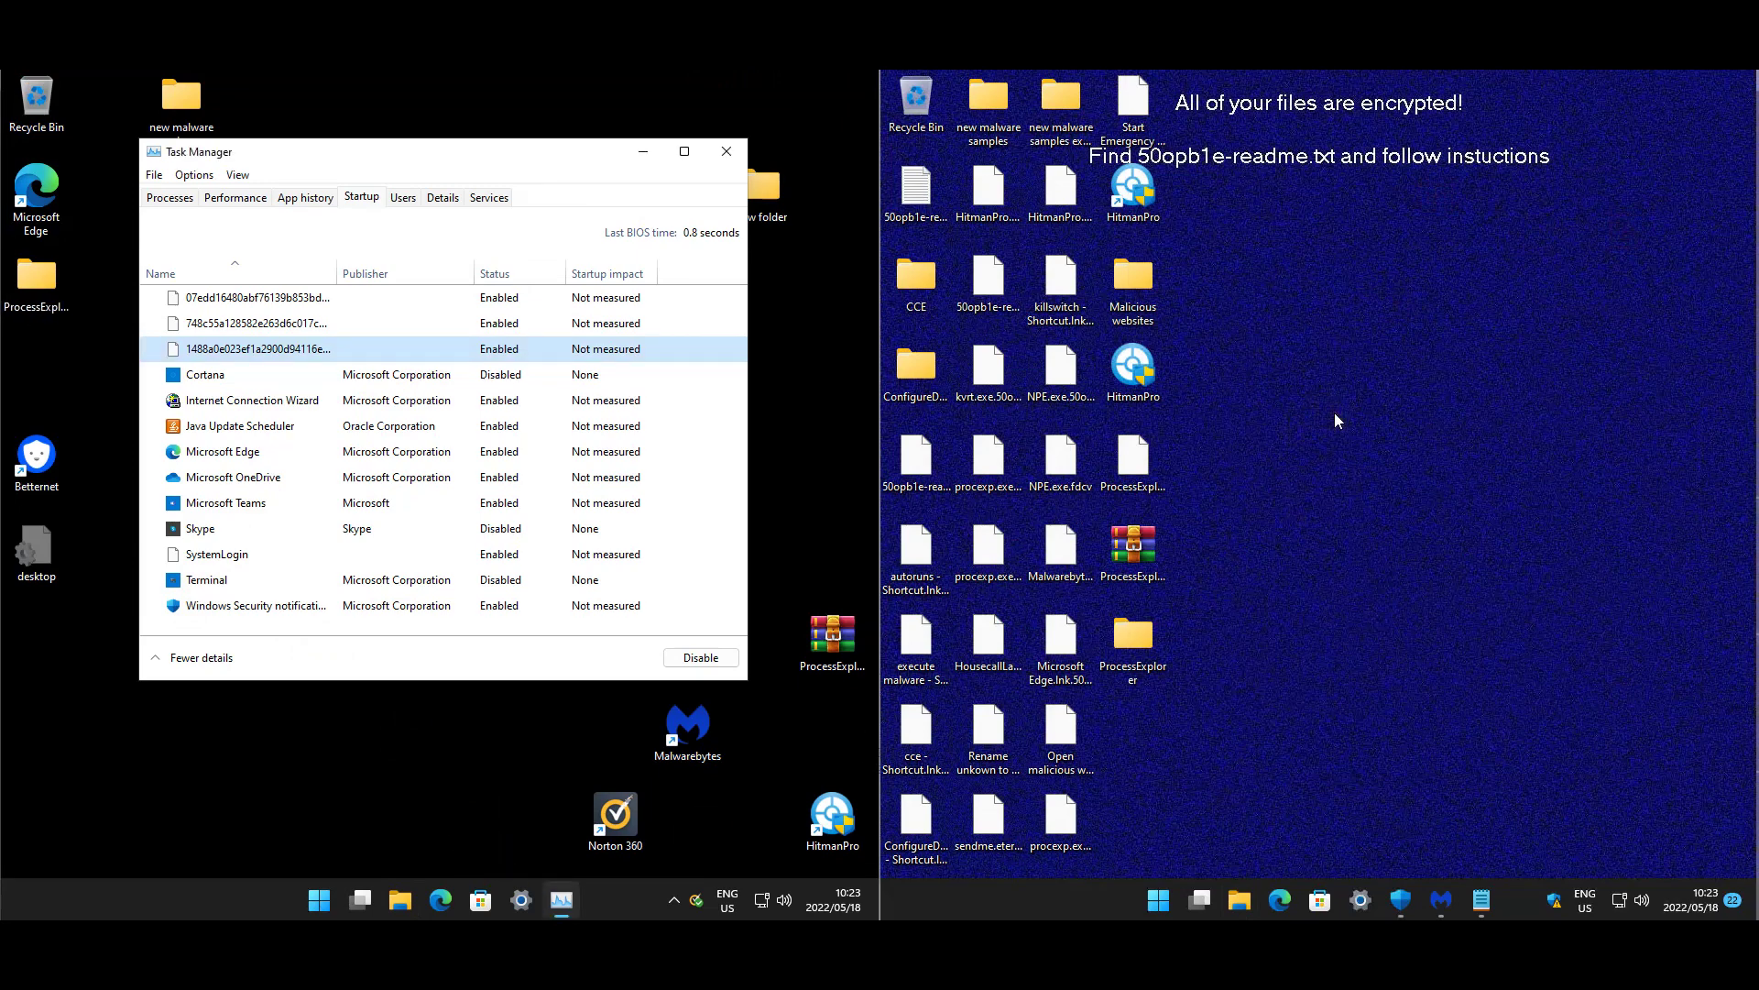
pyautogui.click(409, 200)
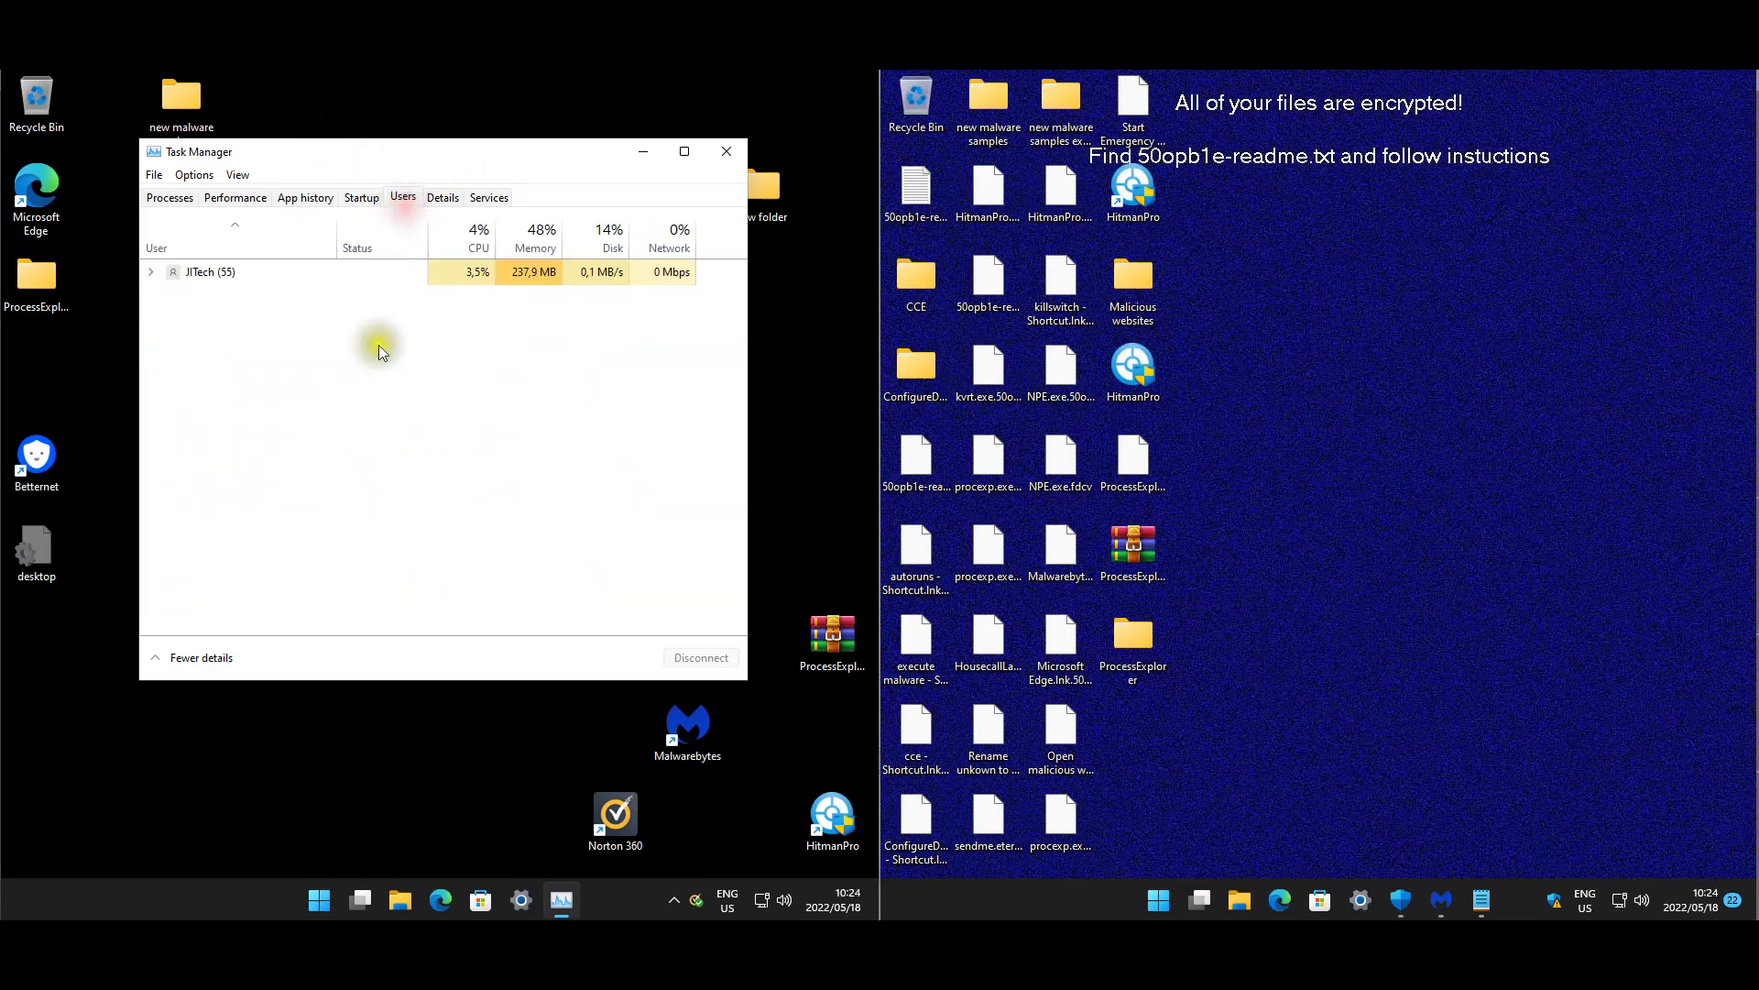
pyautogui.click(151, 271)
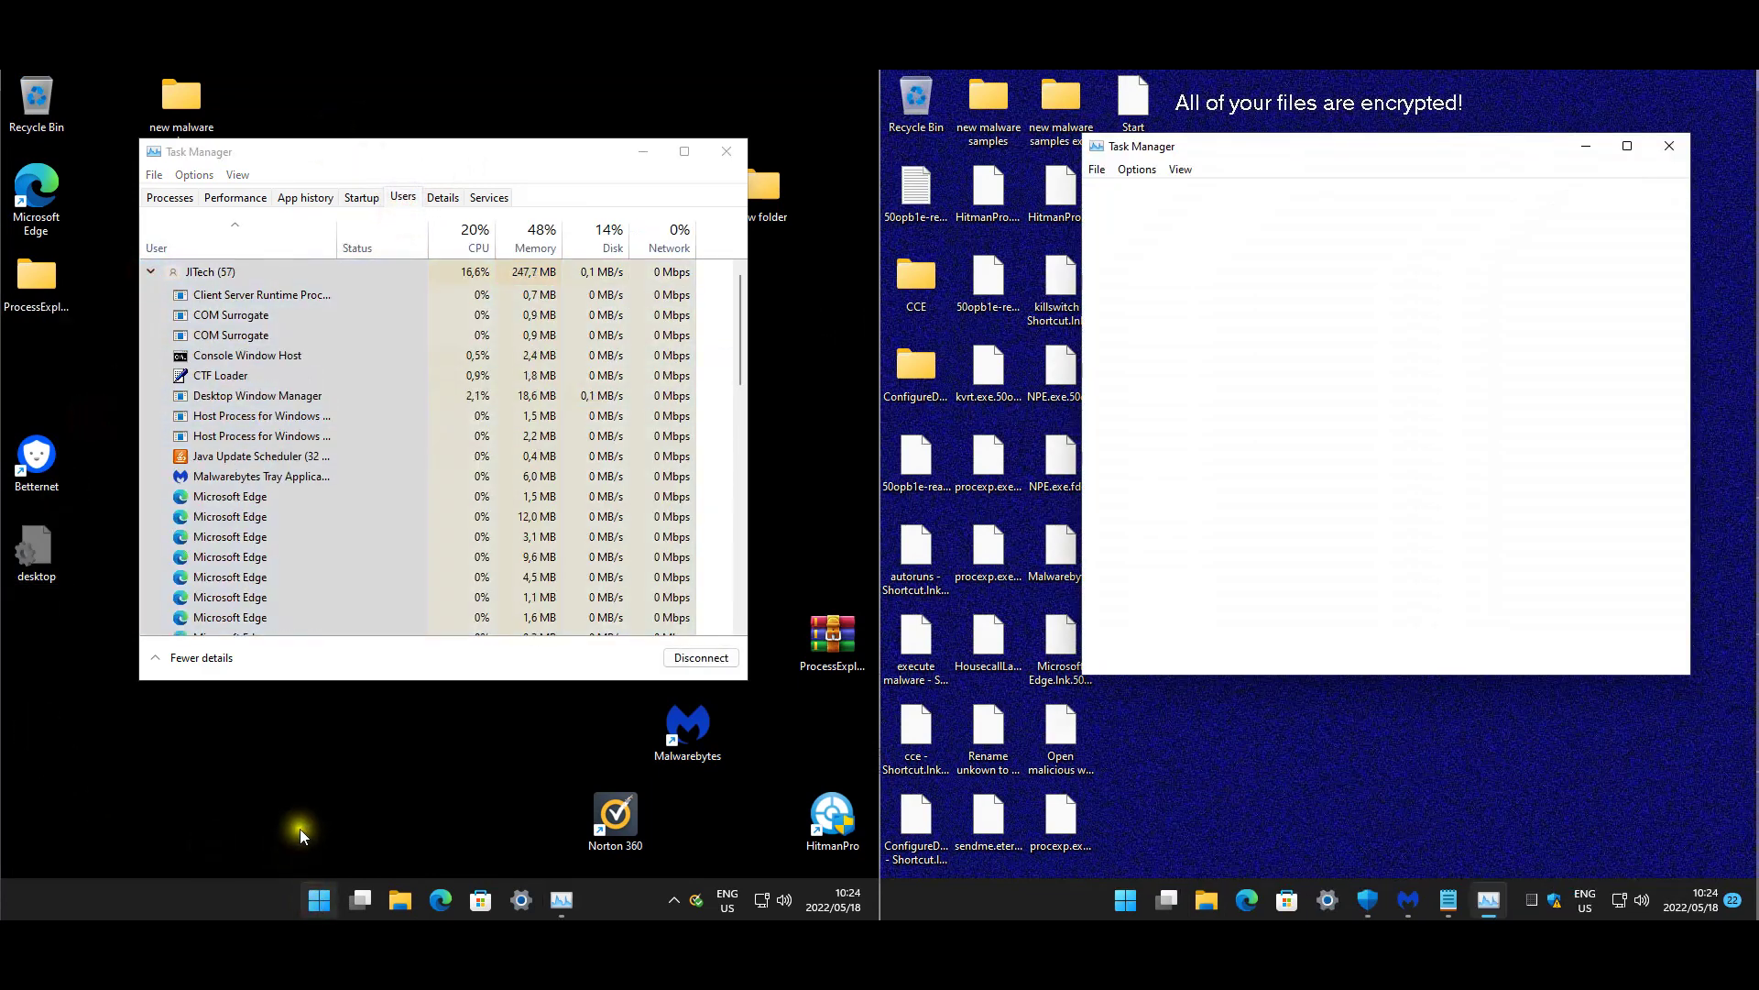
# - Sign out of the current Windows account on the Norton machine and begin signing out on the infected machine
pyautogui.press('super')
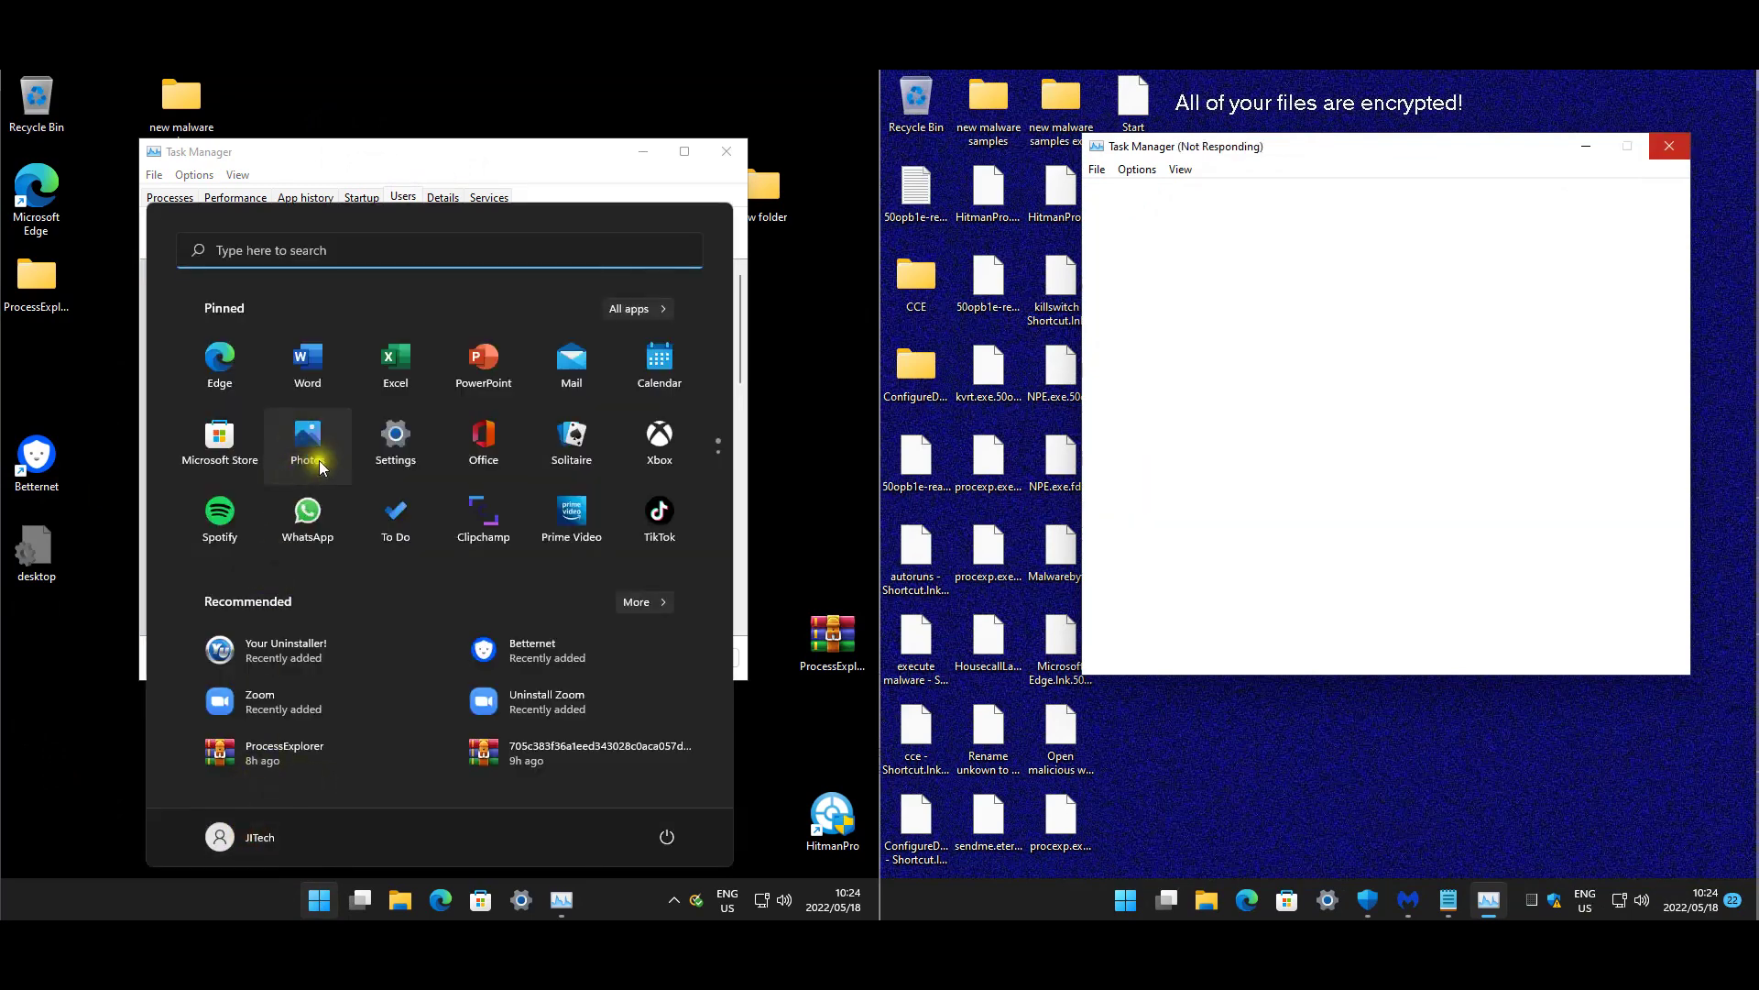
pyautogui.click(265, 841)
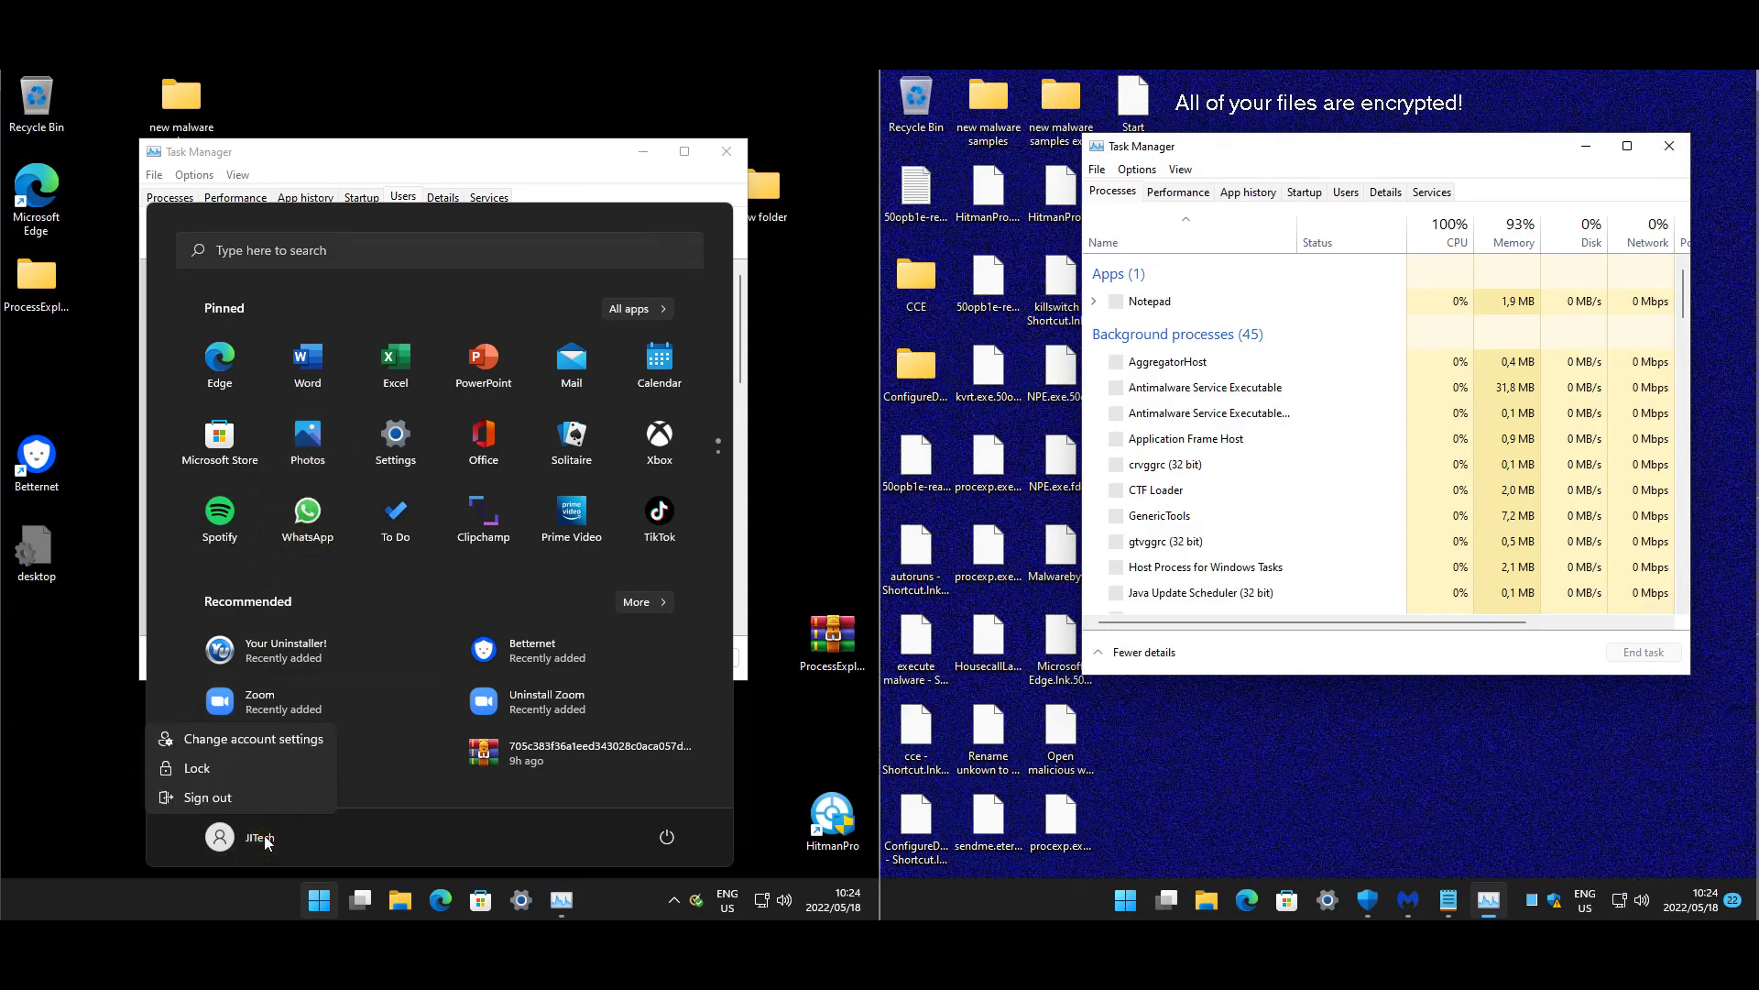
pyautogui.click(226, 794)
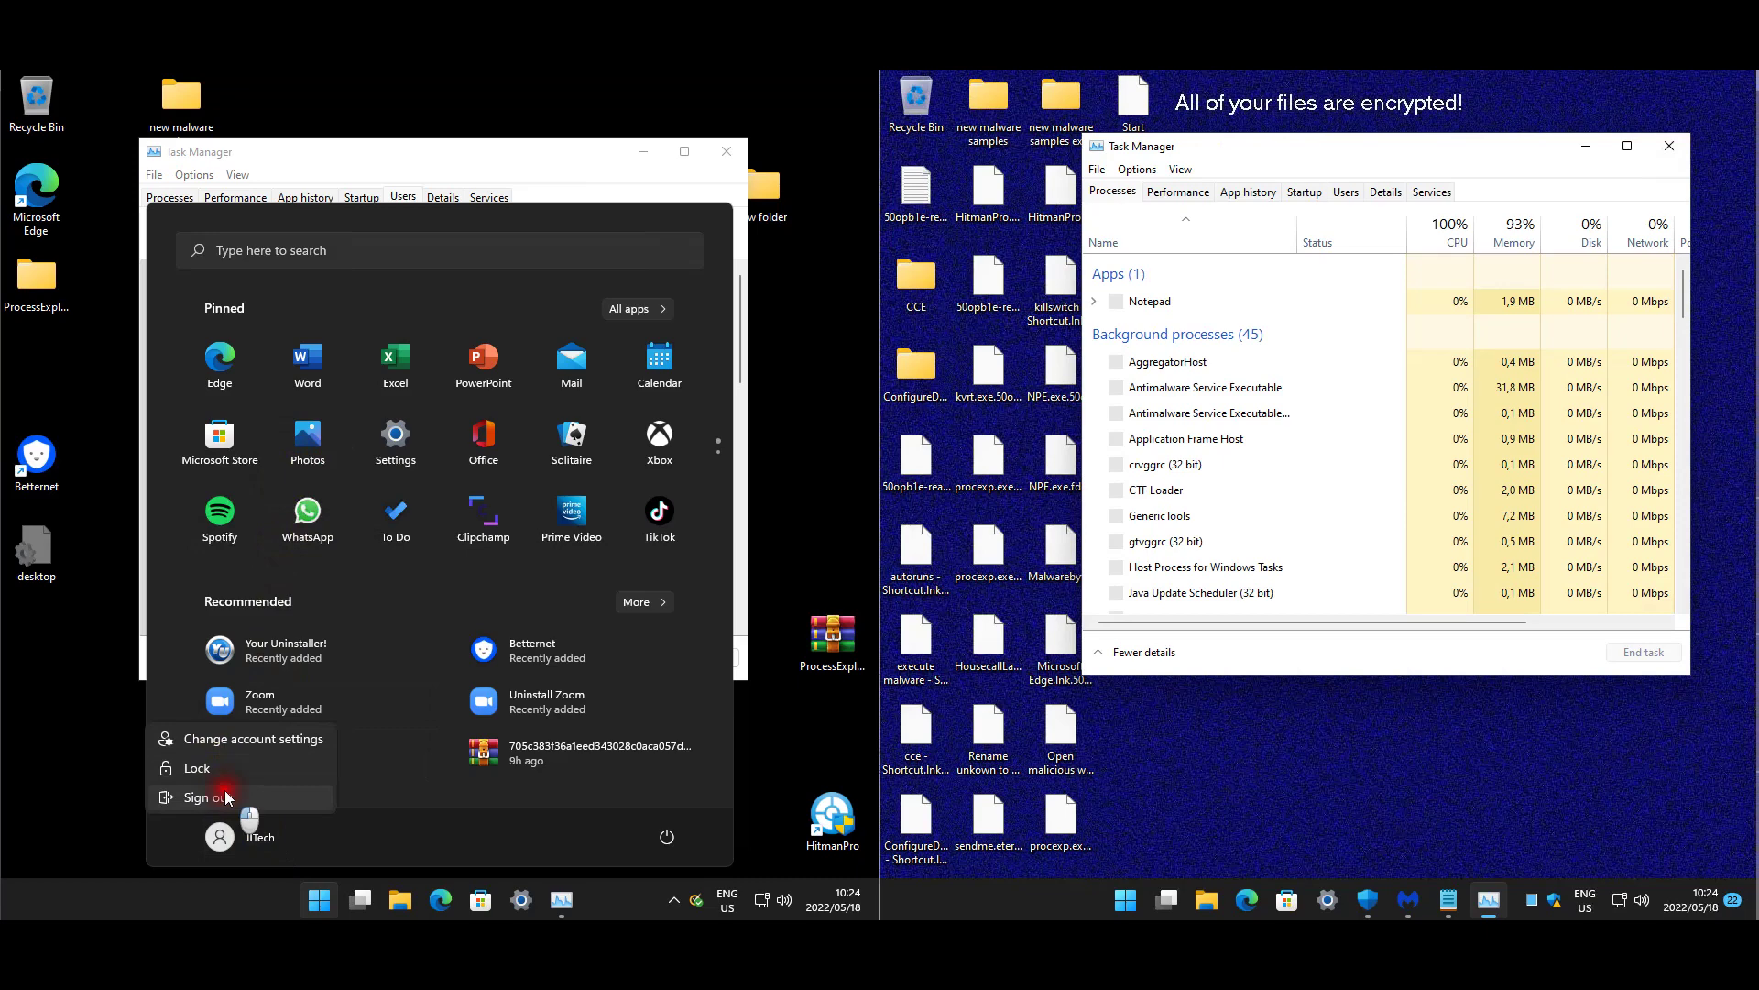
pyautogui.click(1241, 737)
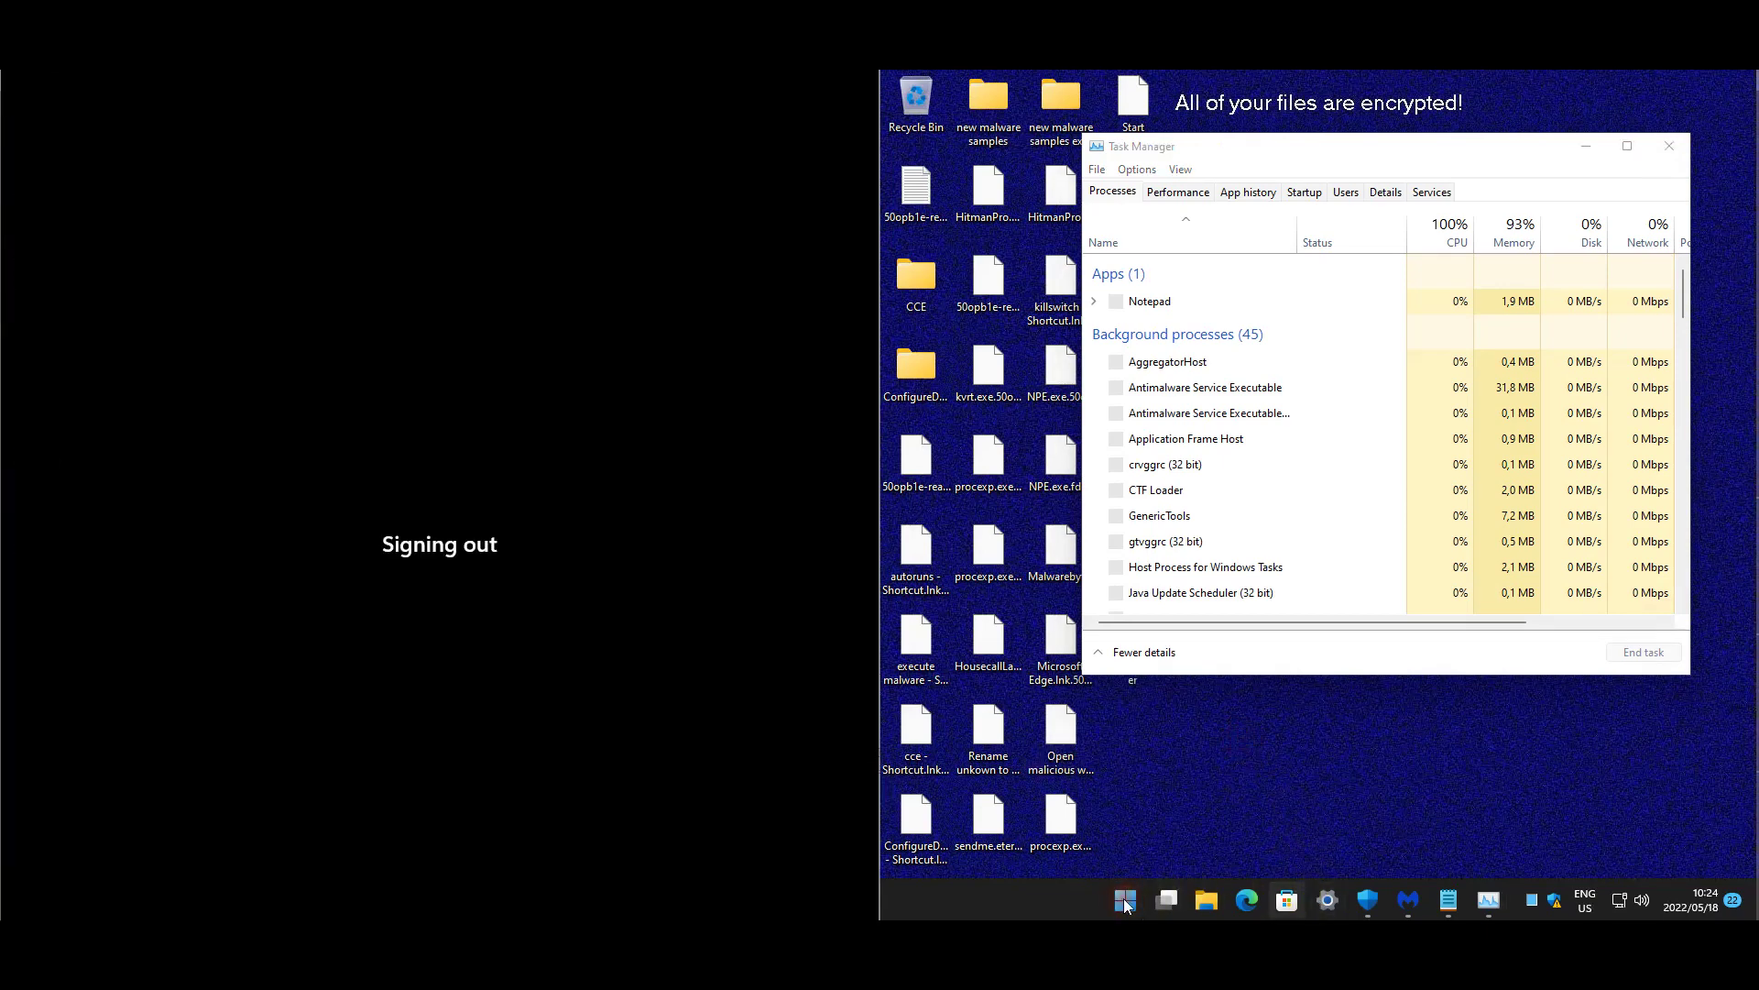
pyautogui.click(1126, 901)
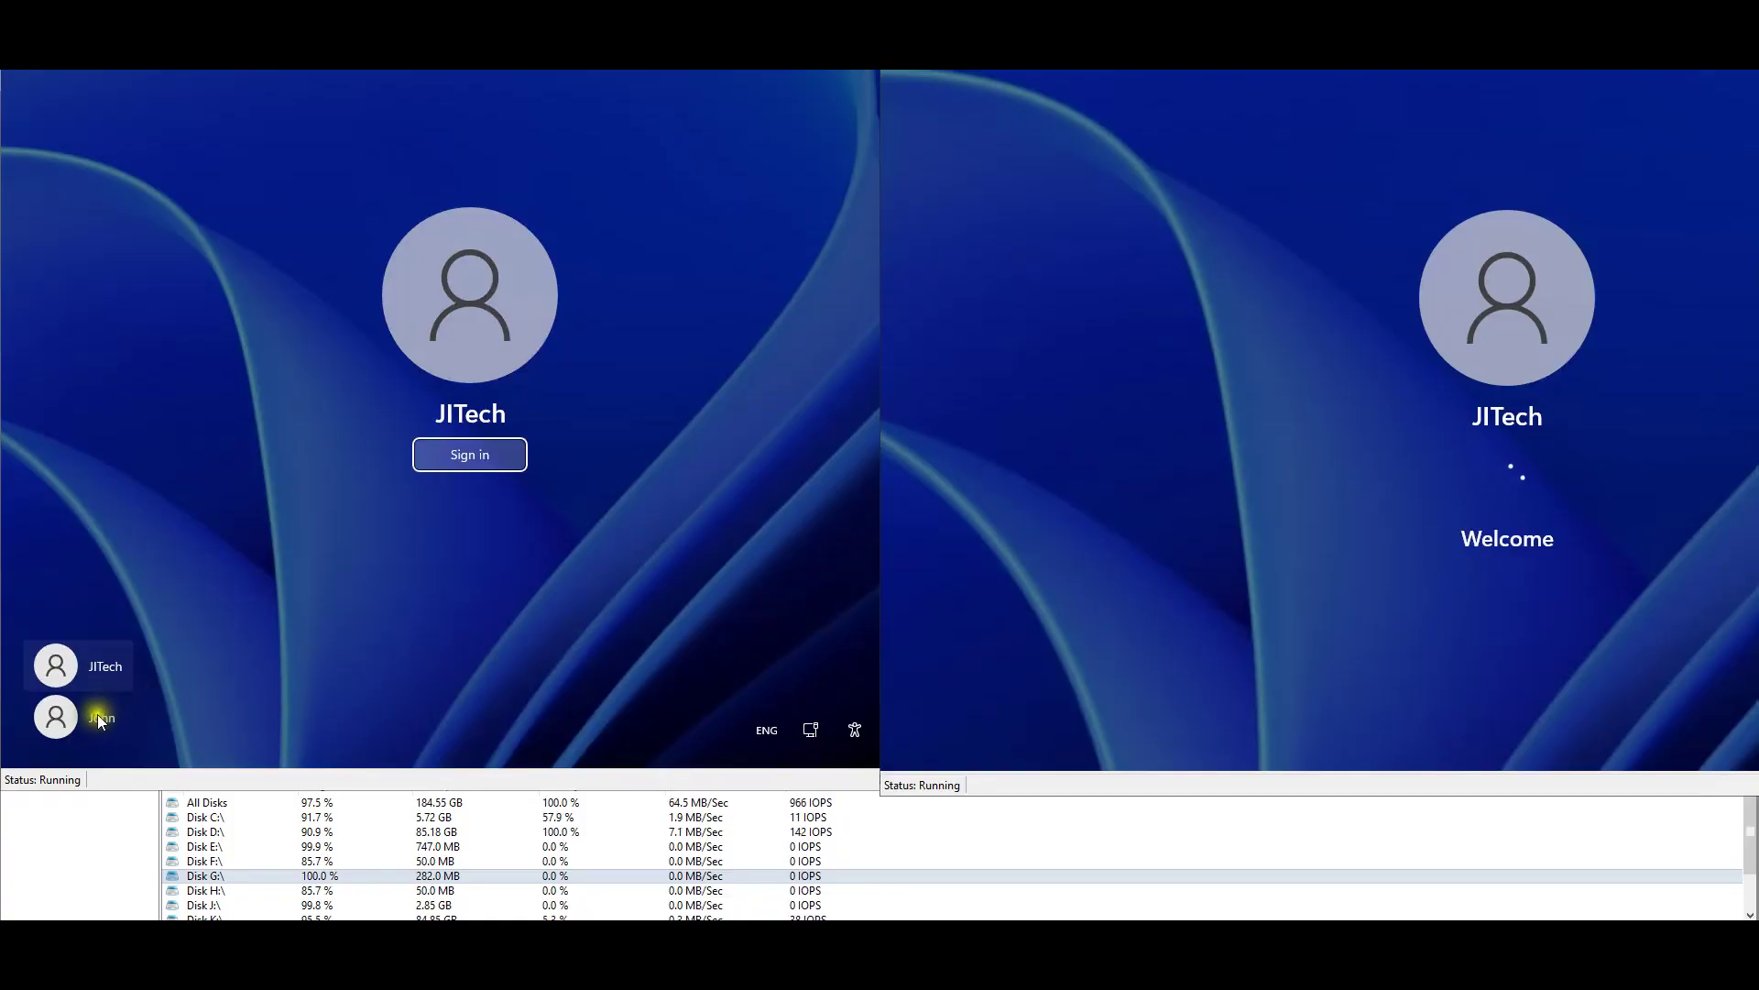
# - Try to sign in to the second user account on the Norton machine with an empty password
pyautogui.click(97, 720)
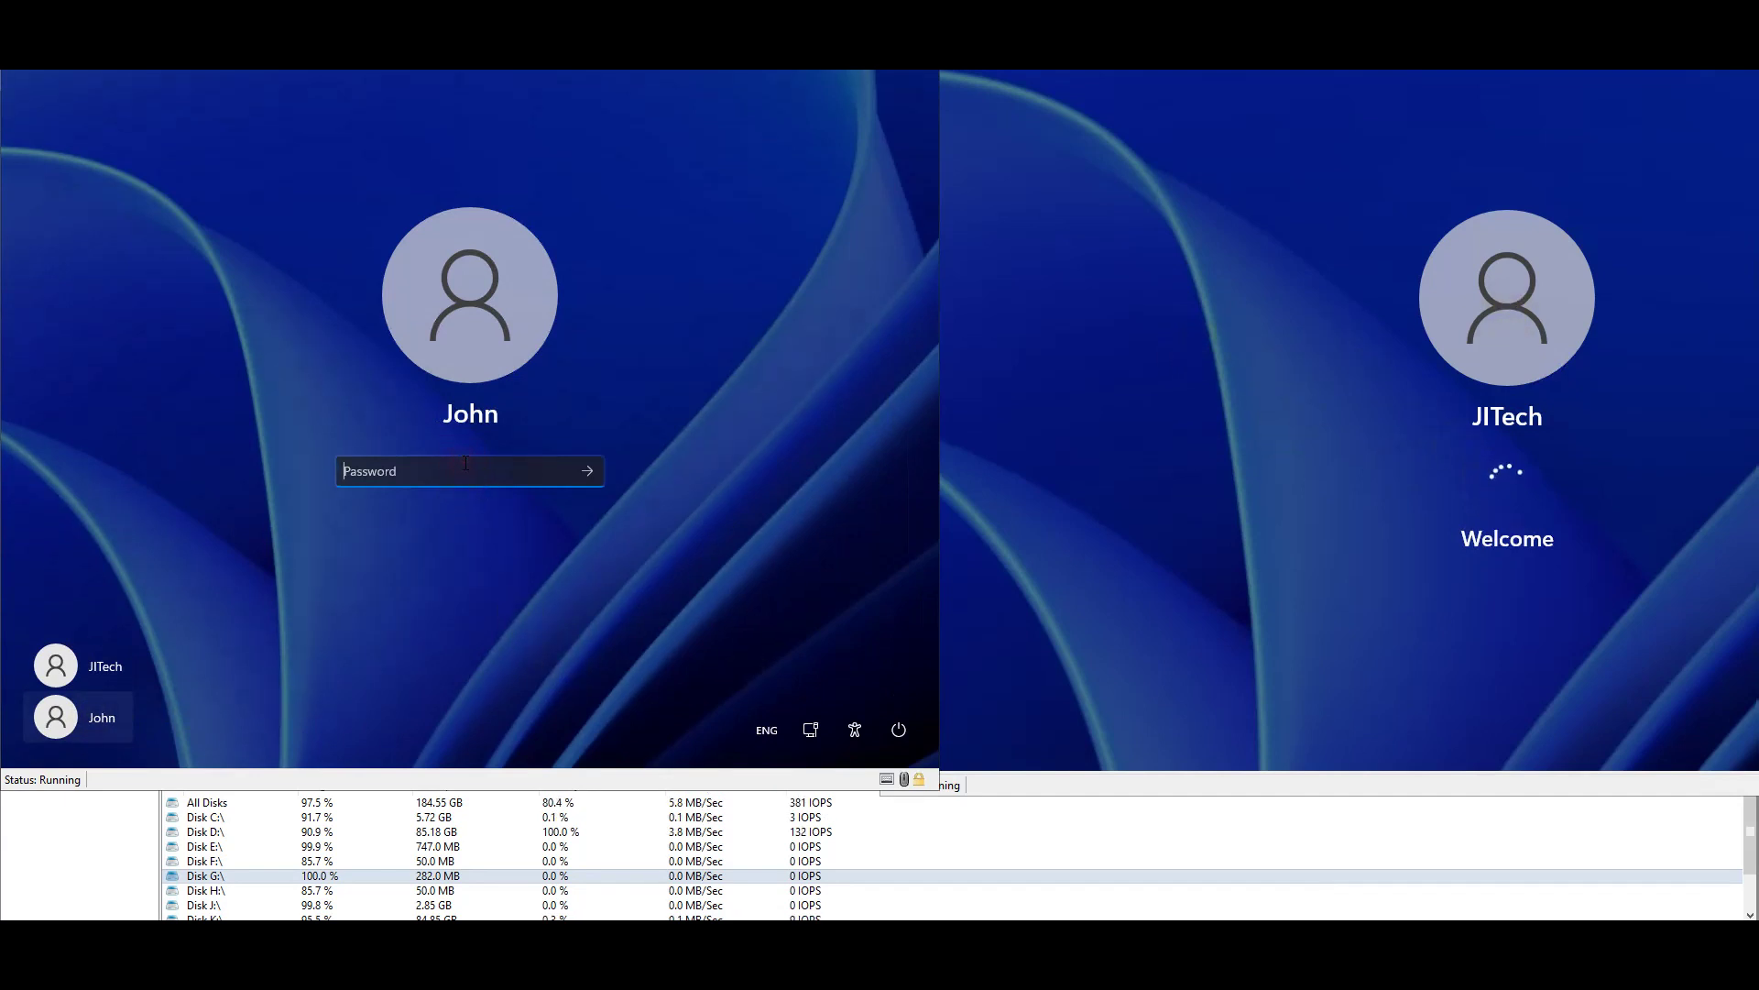
pyautogui.press('Return')
pyautogui.press('Return')
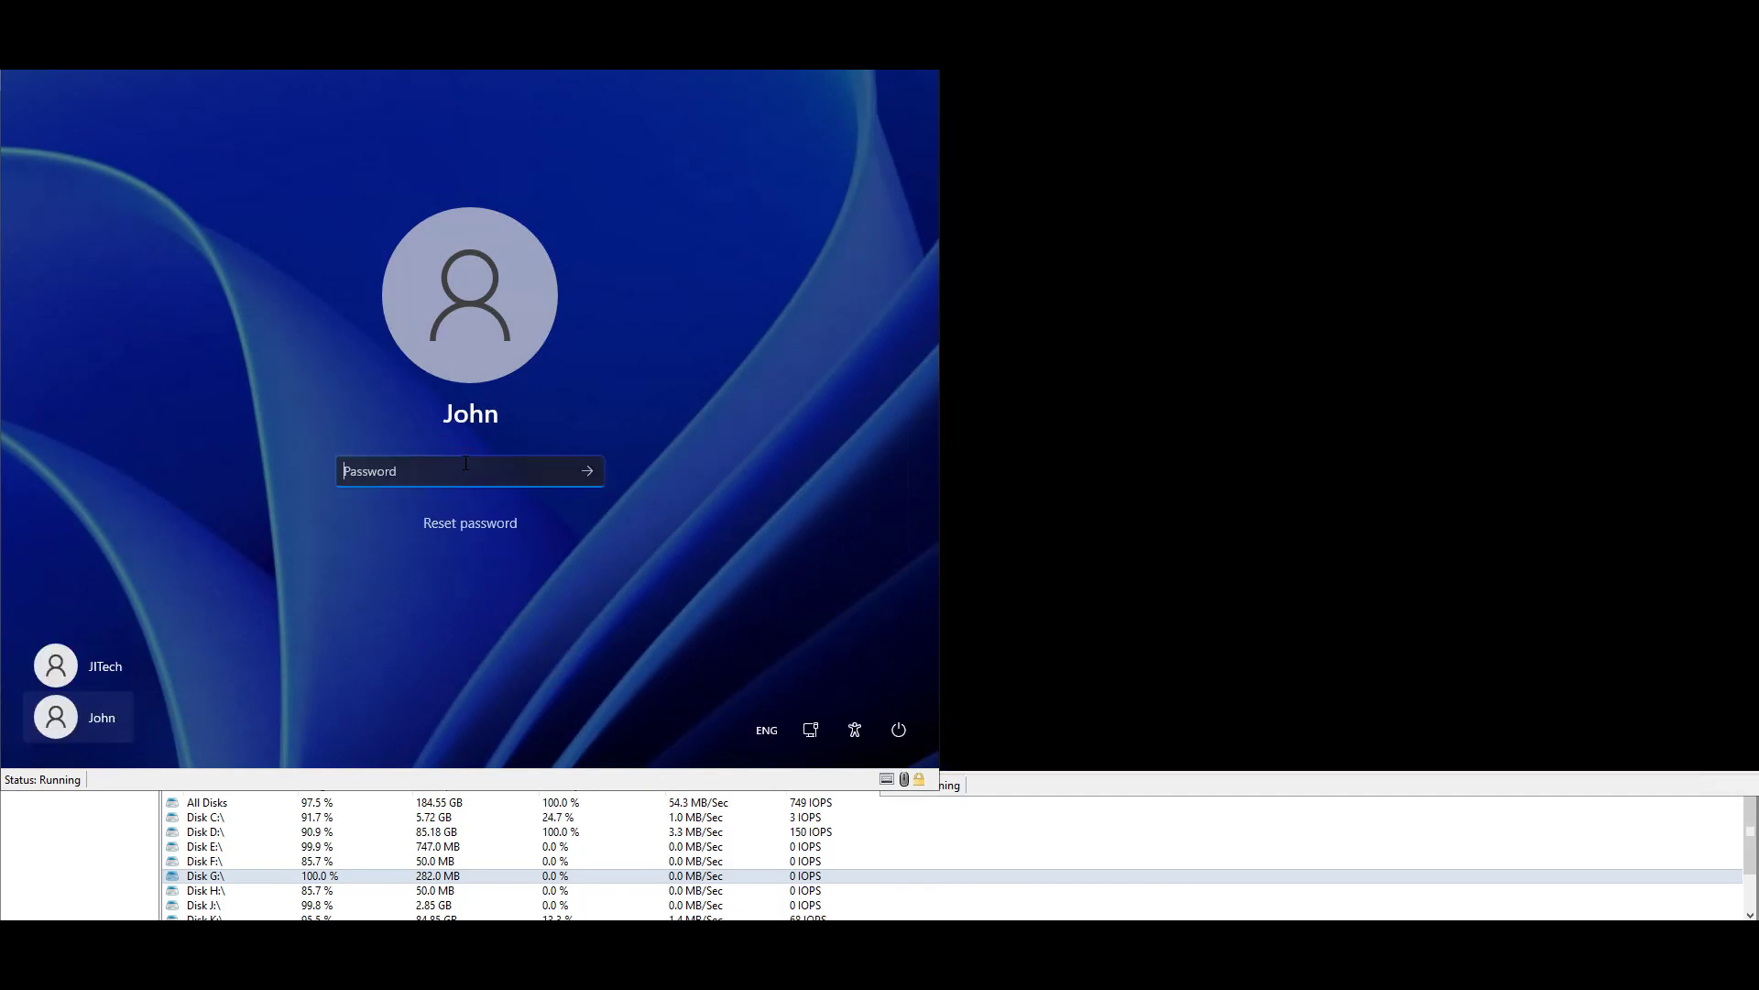
pyautogui.press('Return')
pyautogui.press('Return')
pyautogui.press('Return')
pyautogui.press('Return')
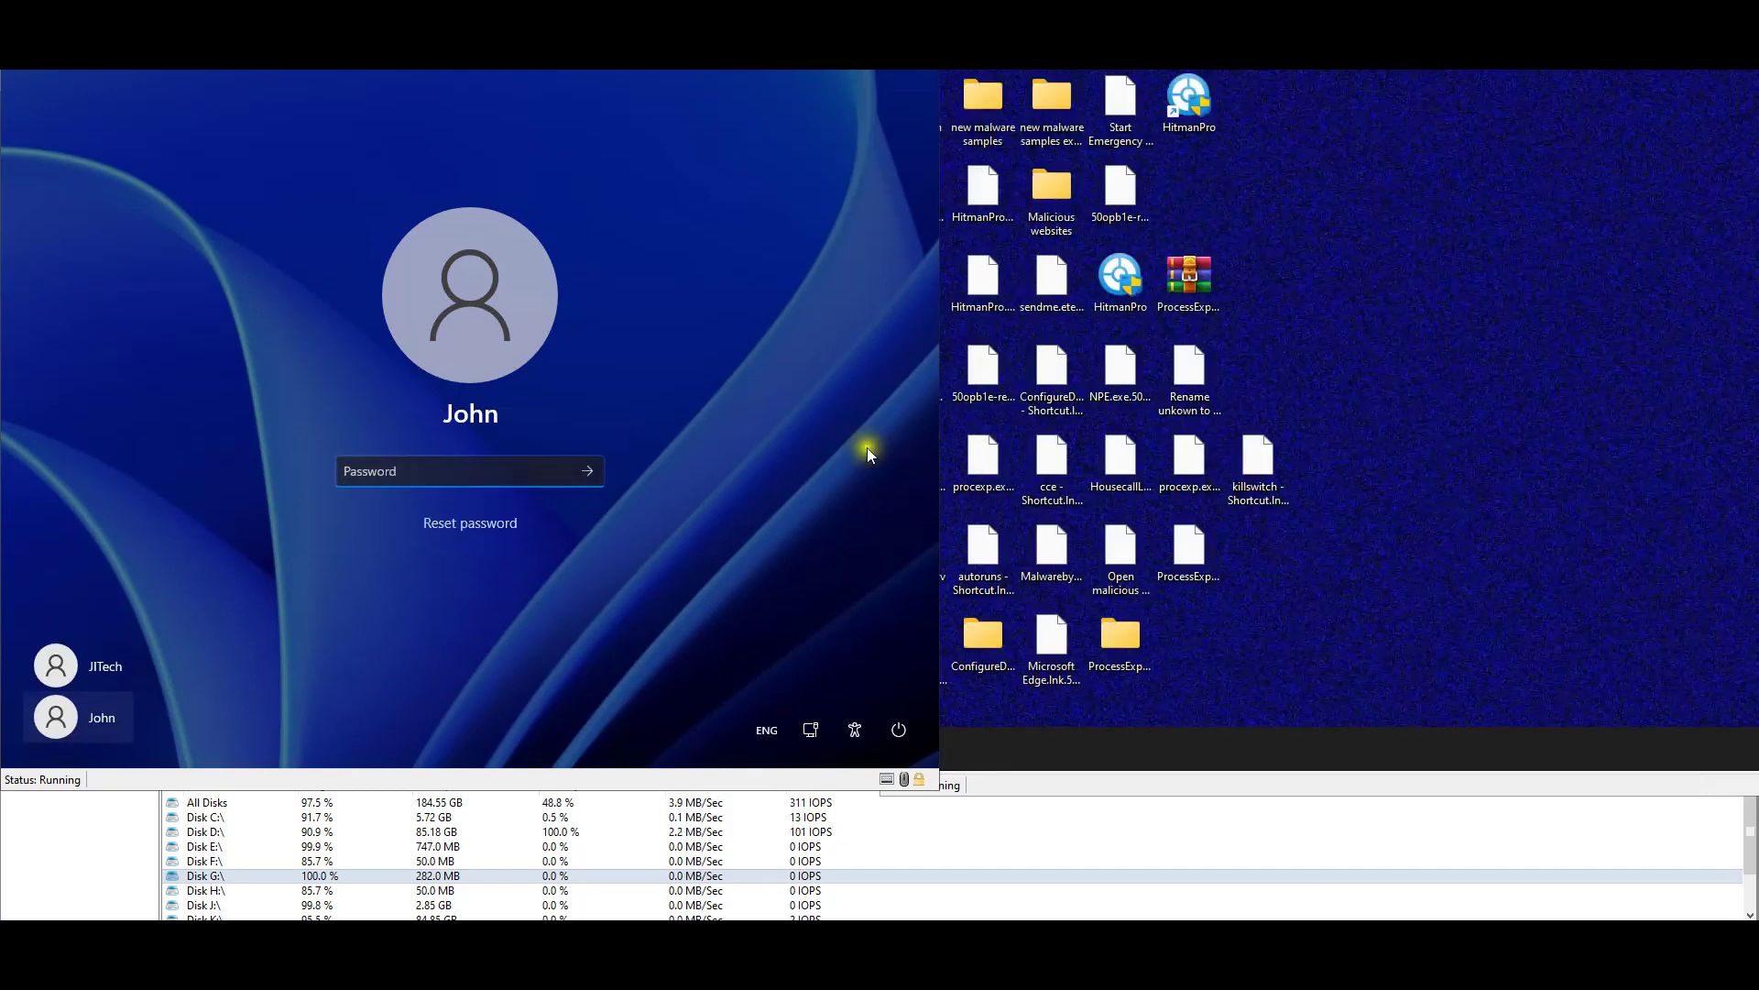
# - Sign back in to the original account on the Norton machine and dismiss the Applicinetwiz.exe system error
pyautogui.click(60, 673)
pyautogui.click(432, 460)
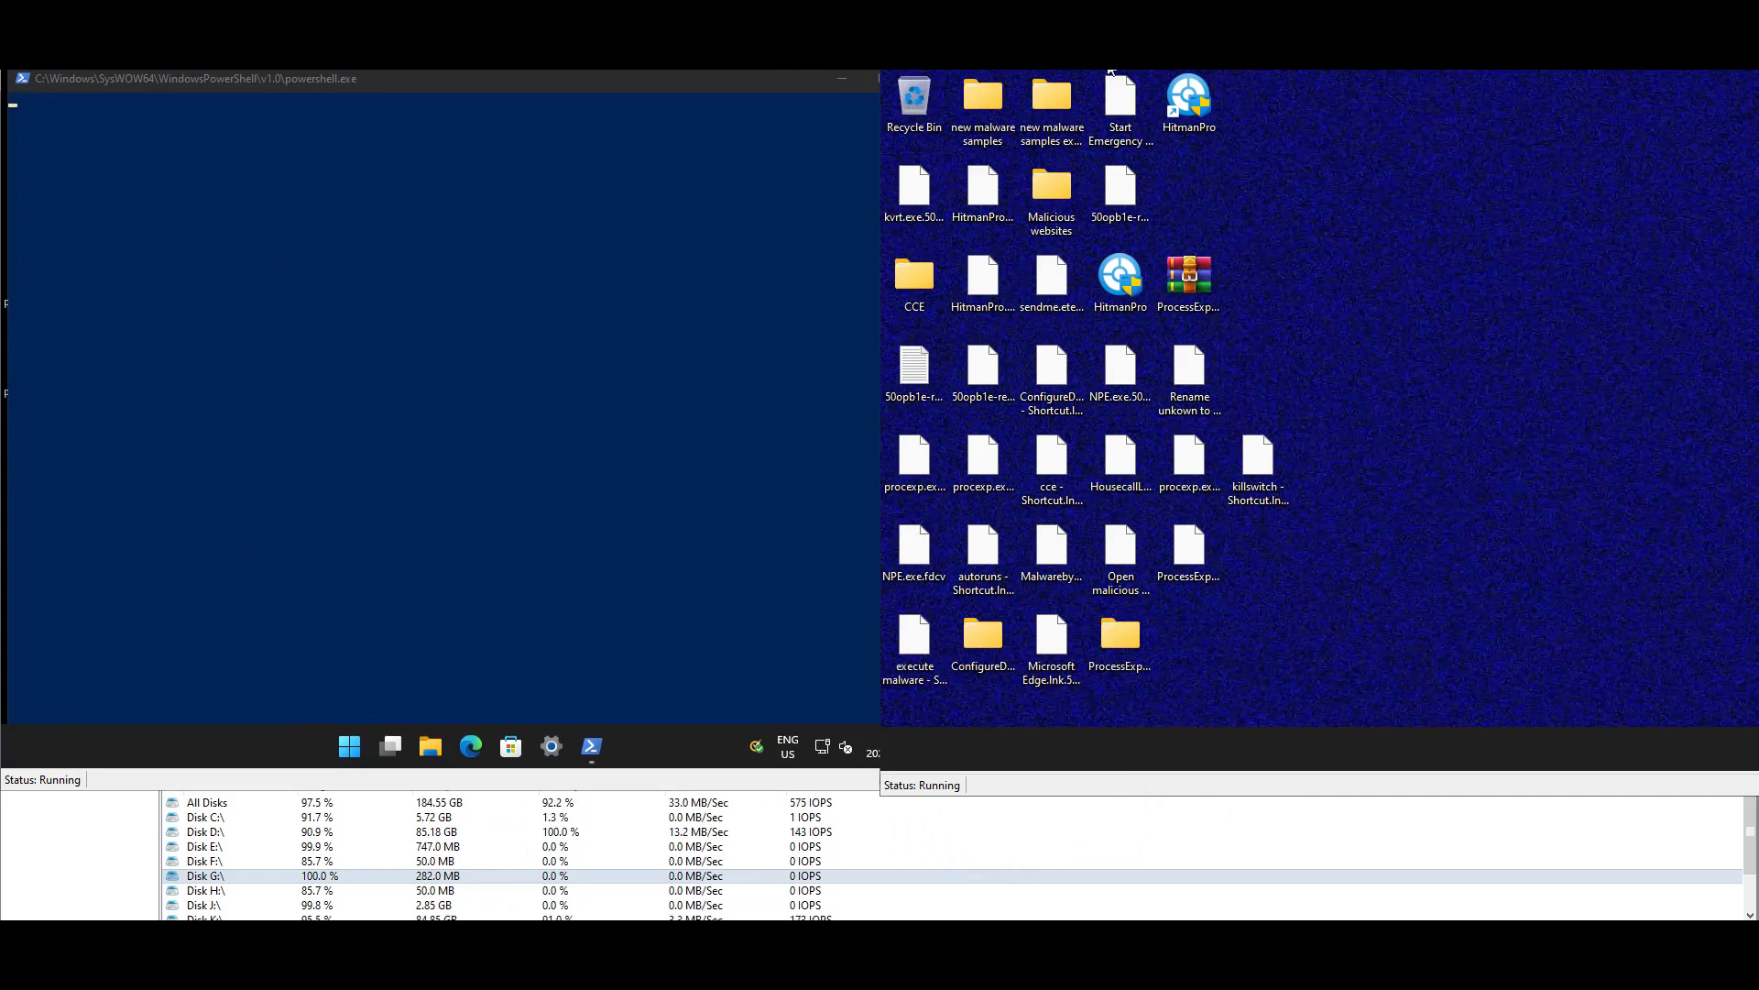
pyautogui.click(753, 187)
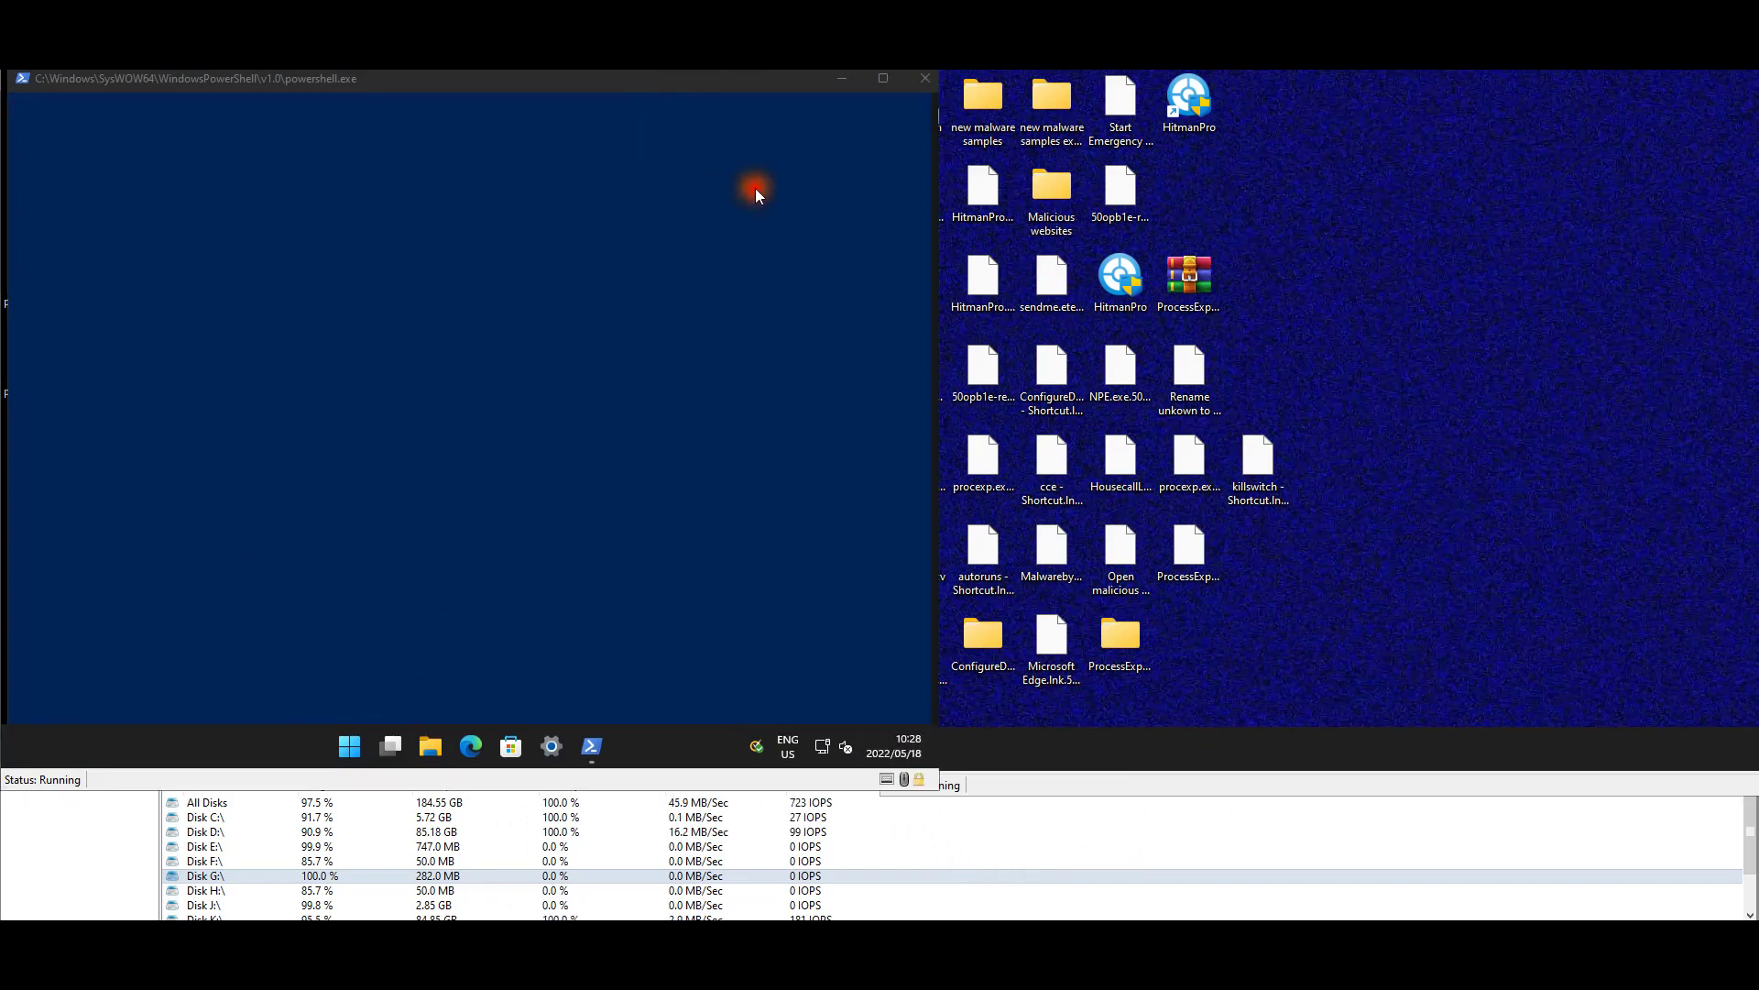
pyautogui.click(815, 244)
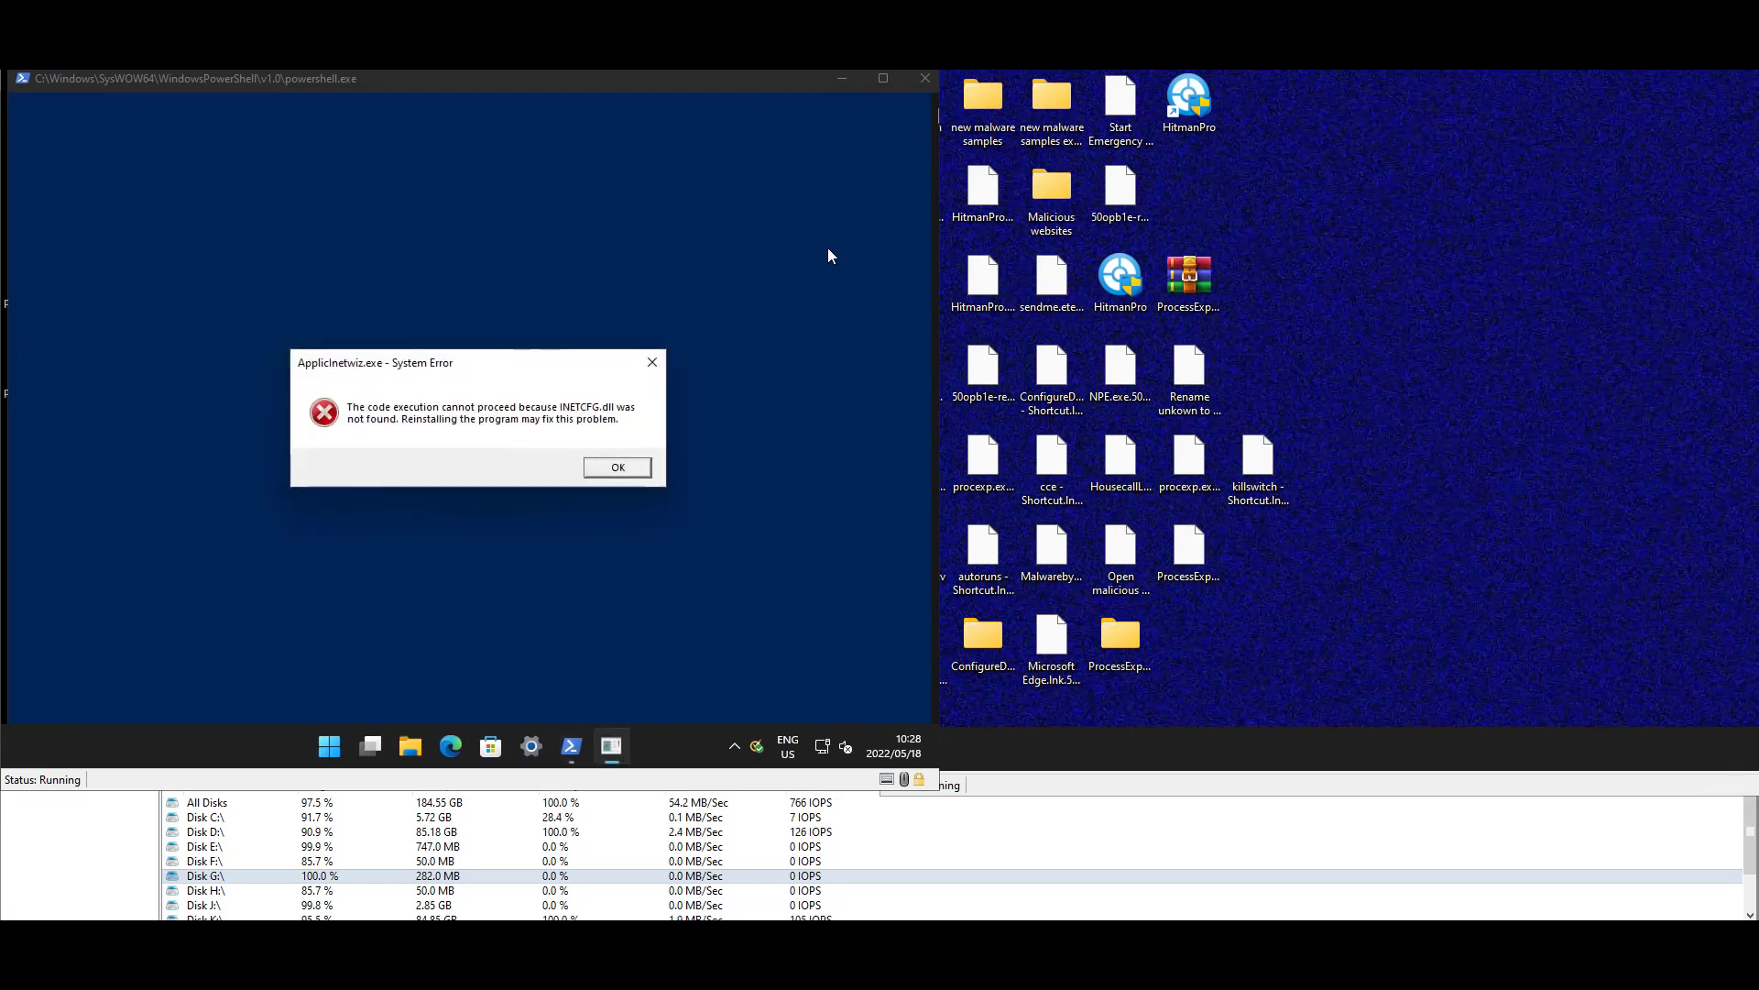
pyautogui.click(618, 467)
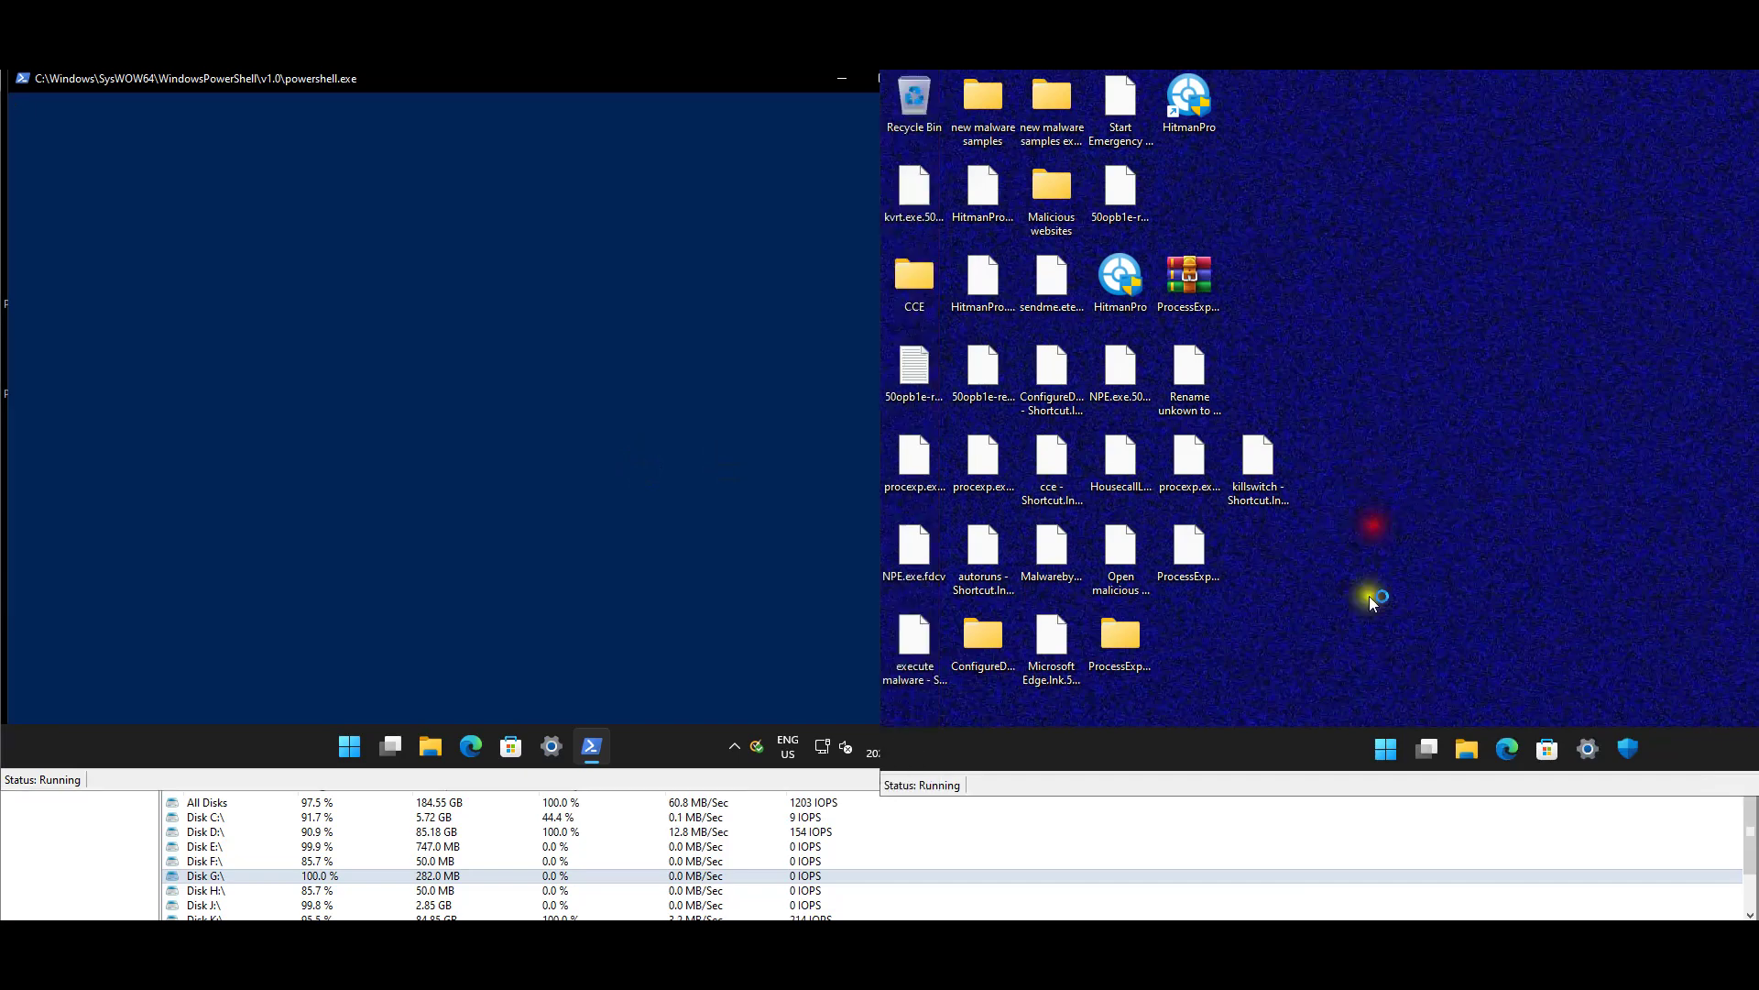
# - Check the account options of the signed-in user on the infected machine and return to its desktop
pyautogui.click(1387, 750)
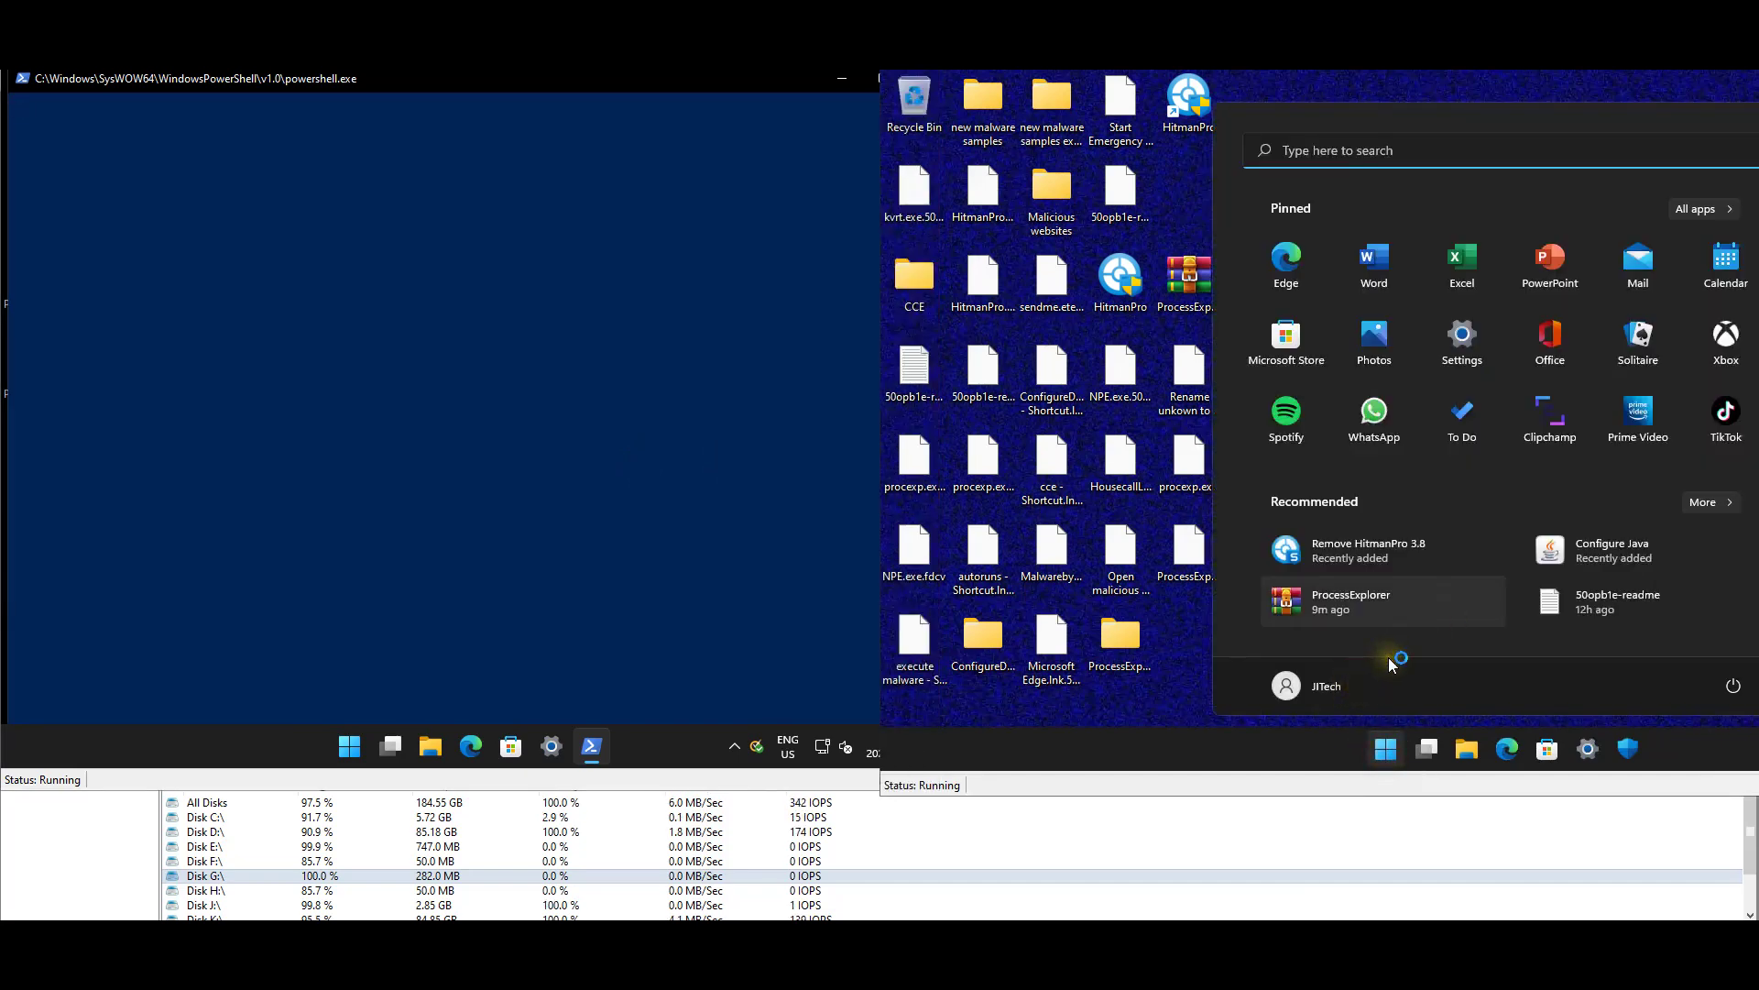
pyautogui.click(1340, 689)
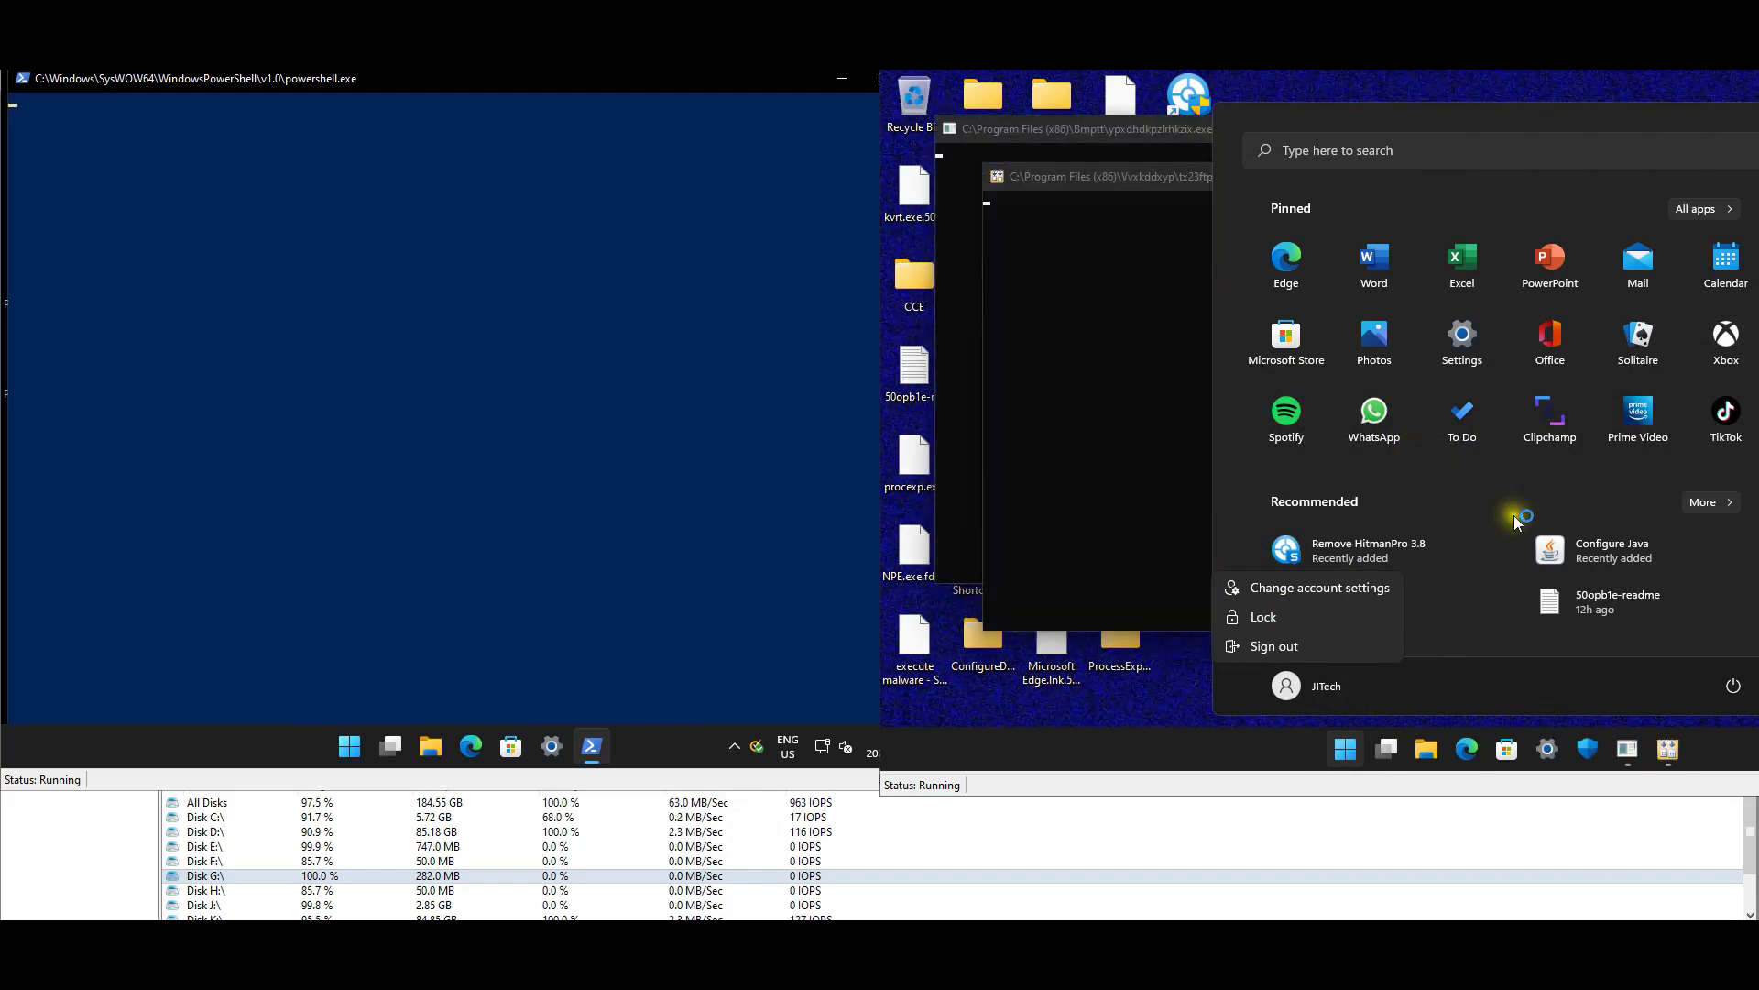
pyautogui.click(1180, 668)
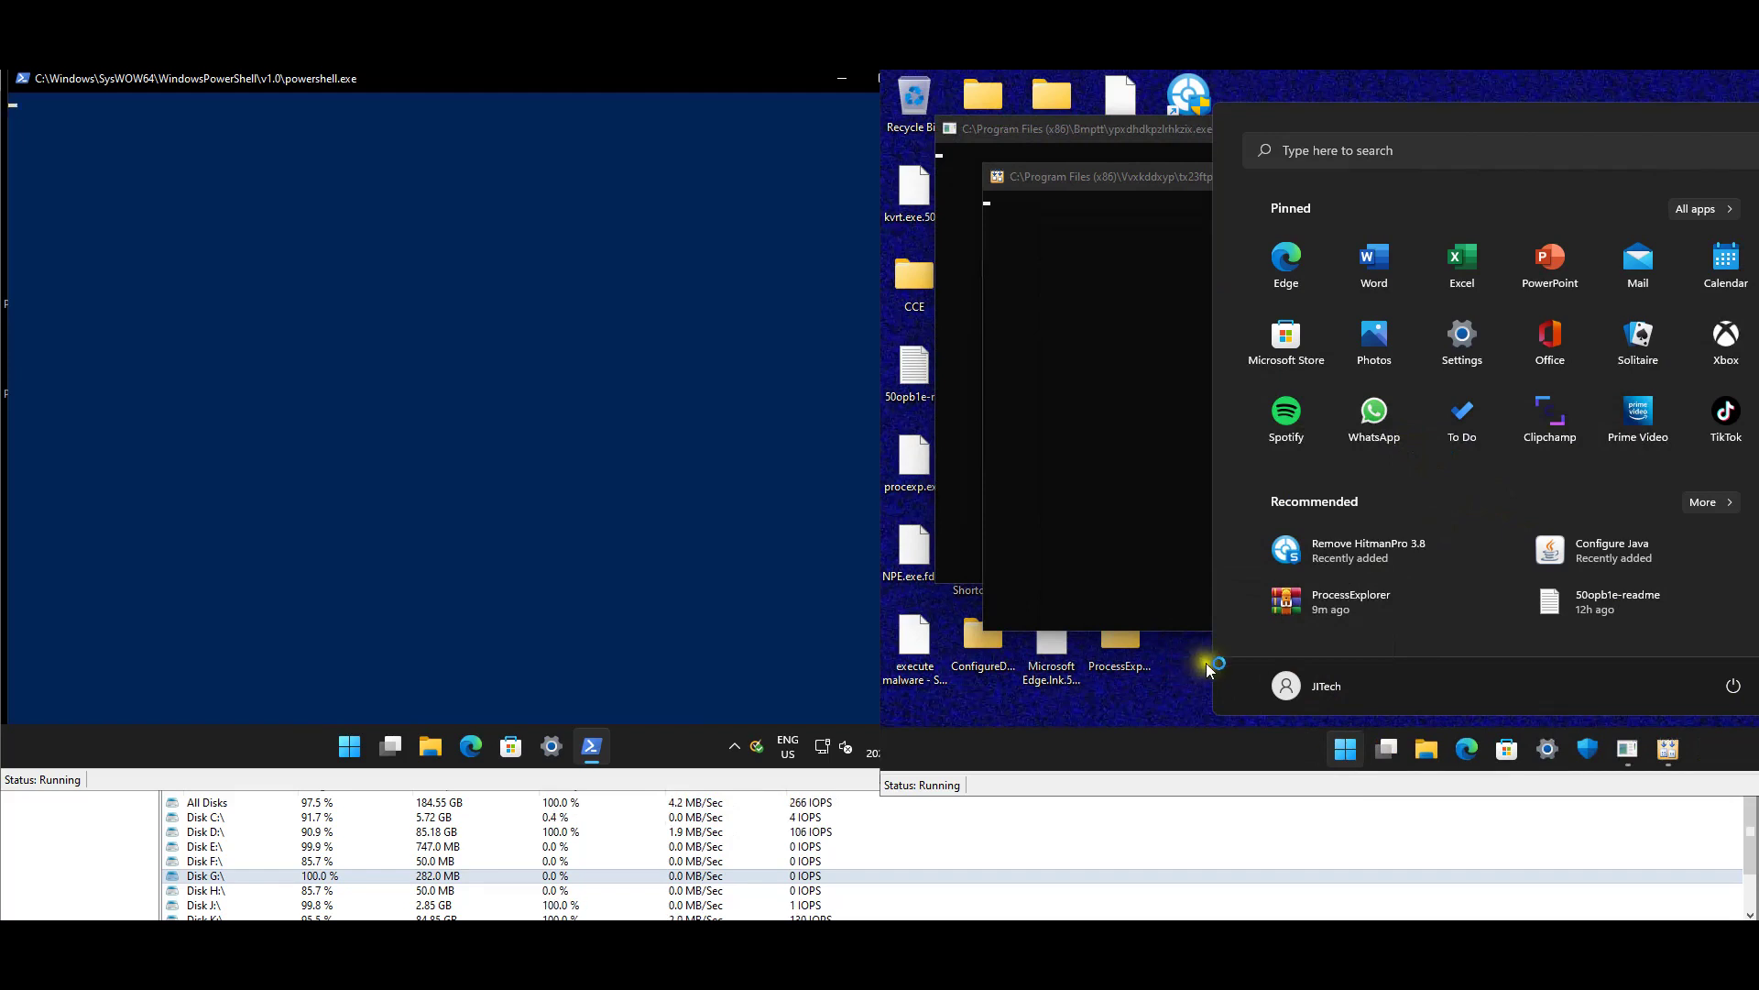
pyautogui.click(1194, 685)
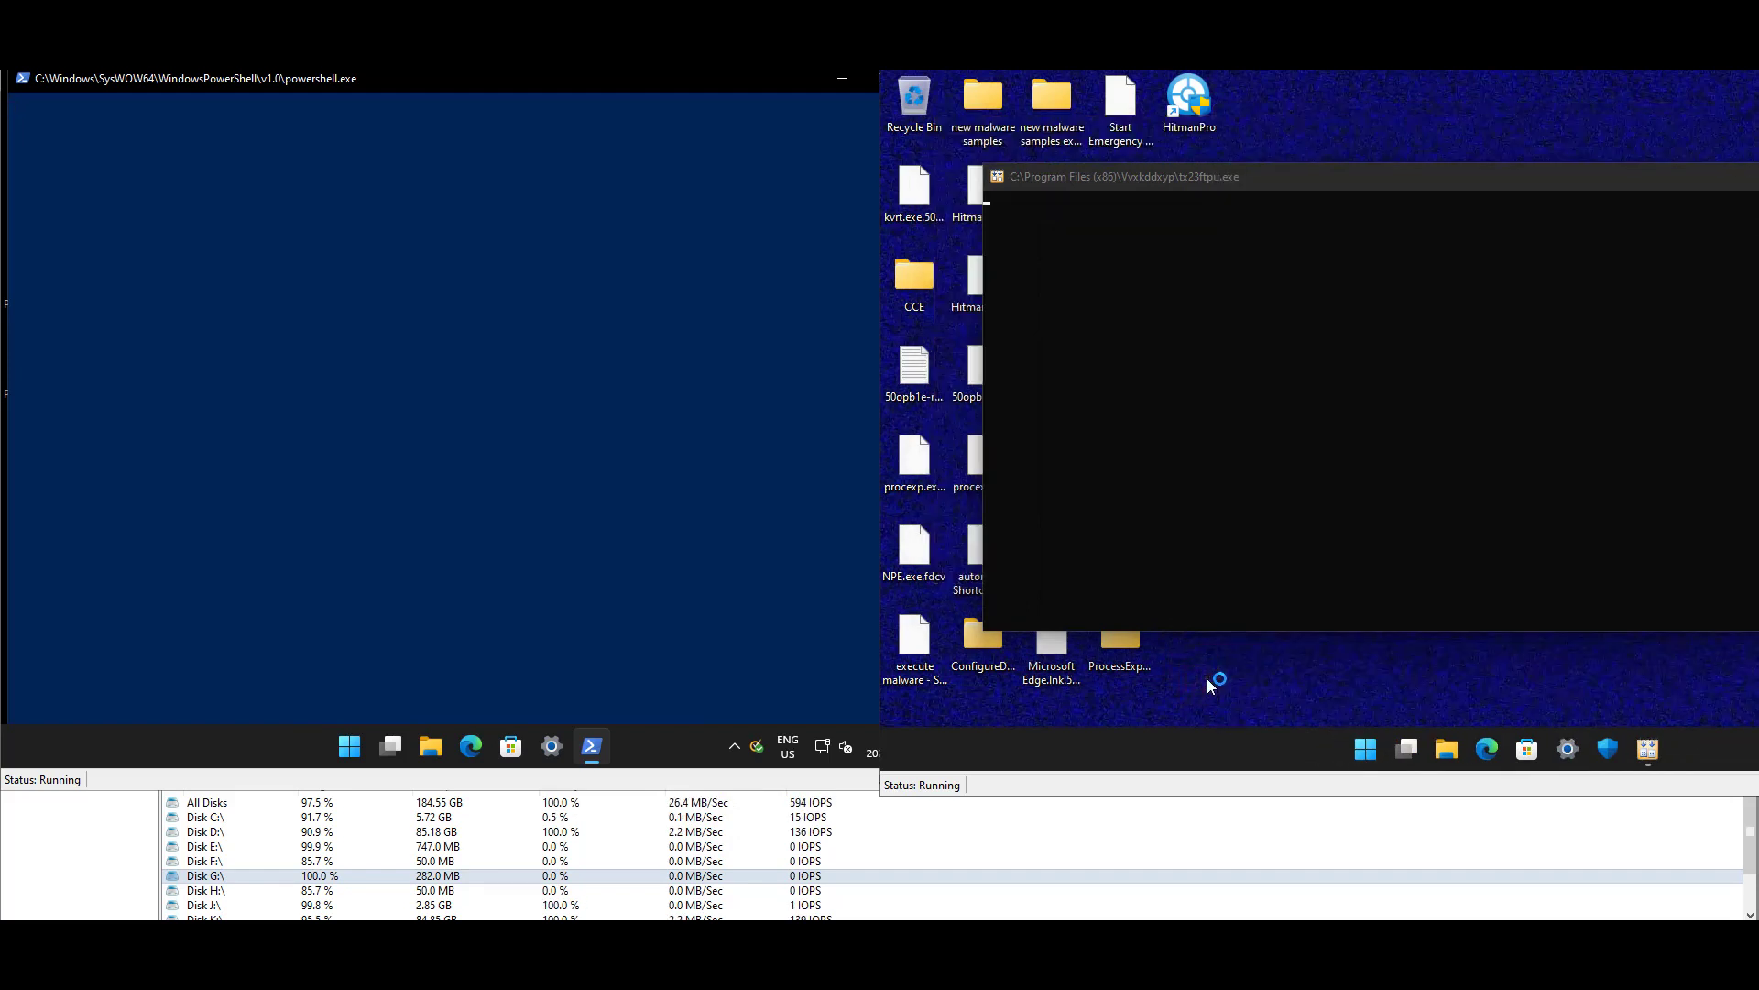